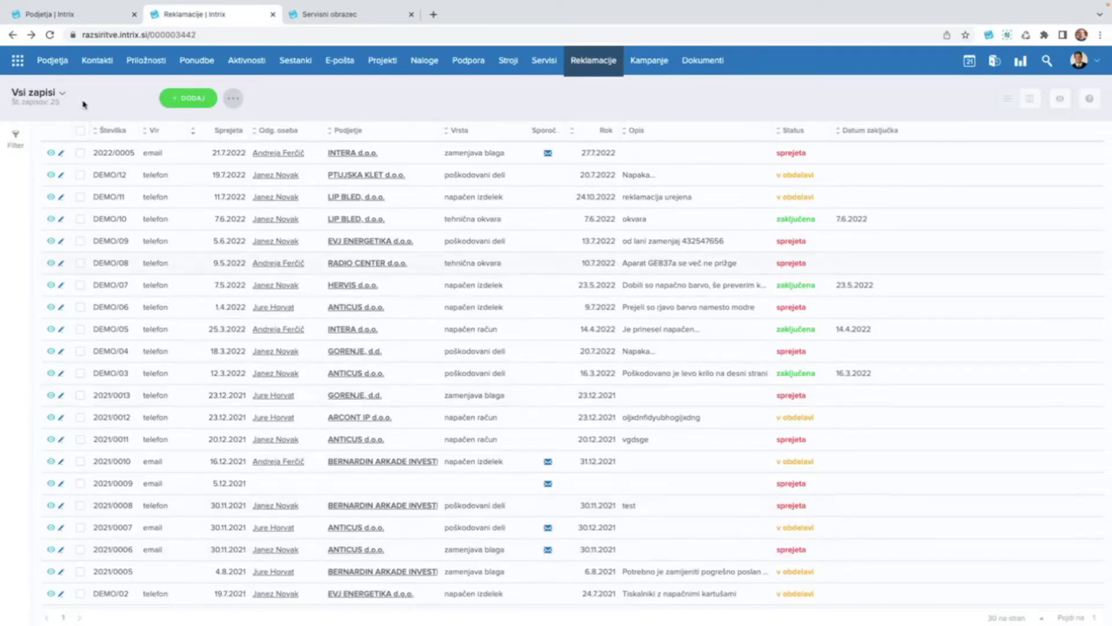
Show the Podjetja companies list, preview the first company's call options, and reset page zoom.
click(73, 14)
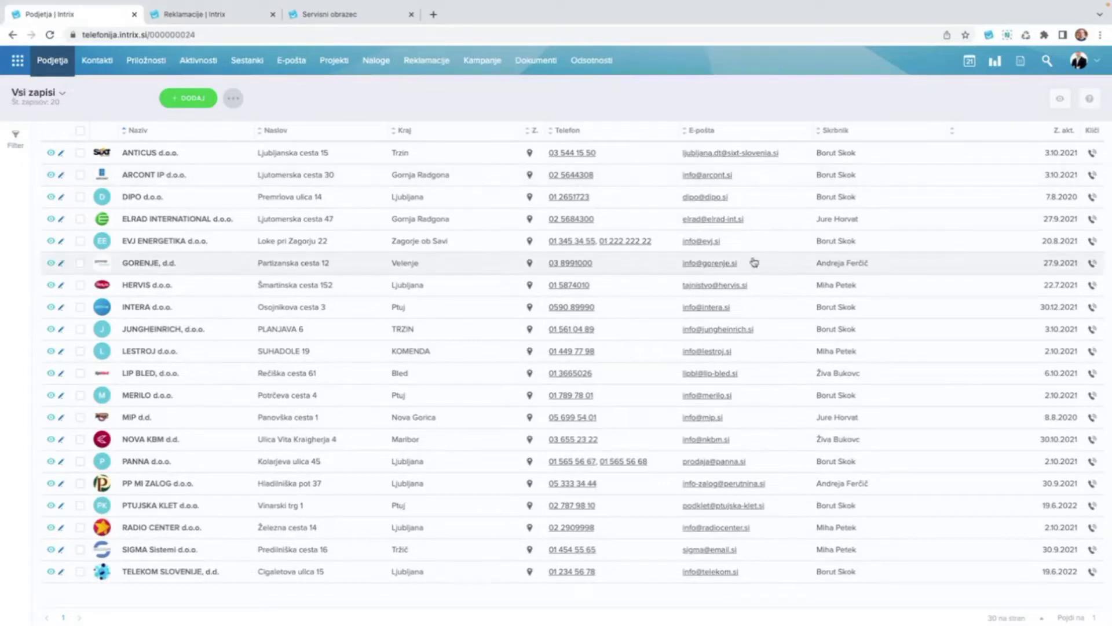
scroll(1052, 216, up, 5)
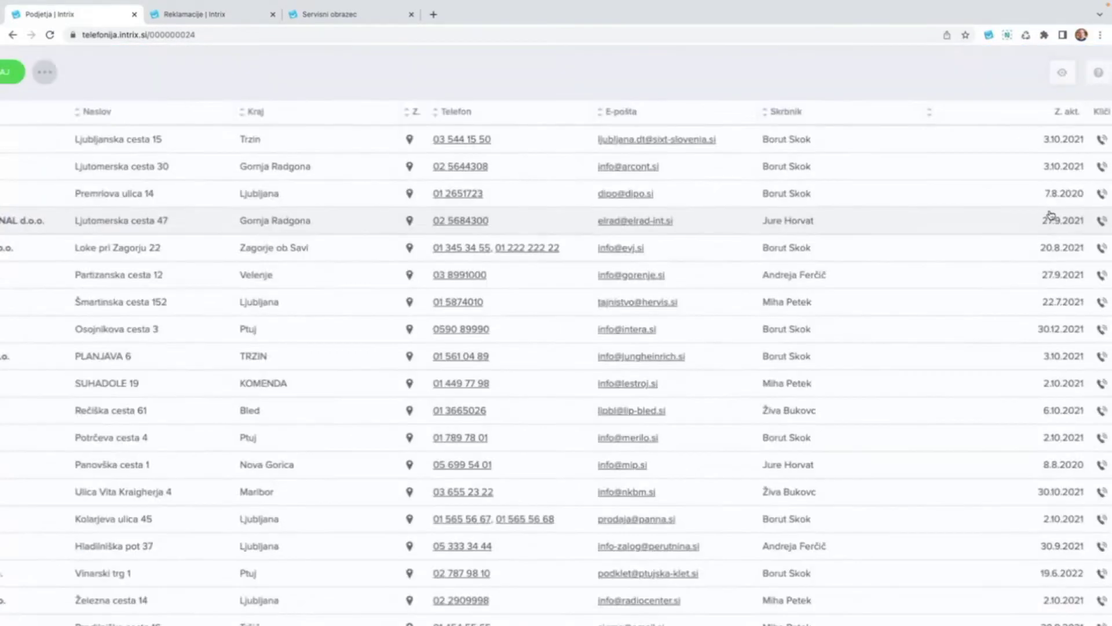
click(1081, 122)
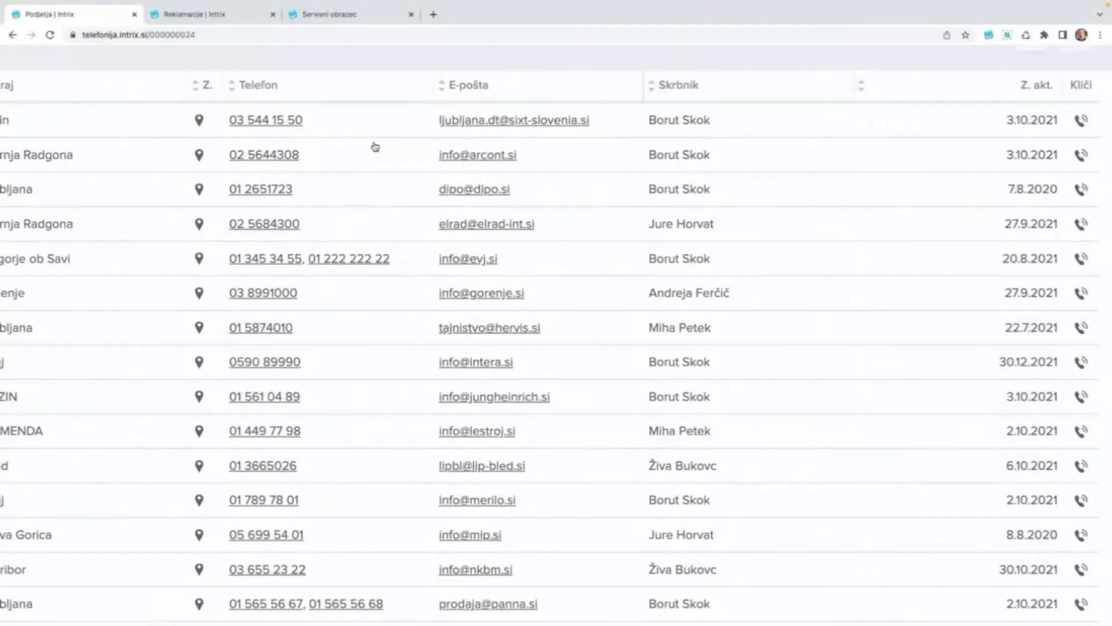
scroll(258, 231, left, 10)
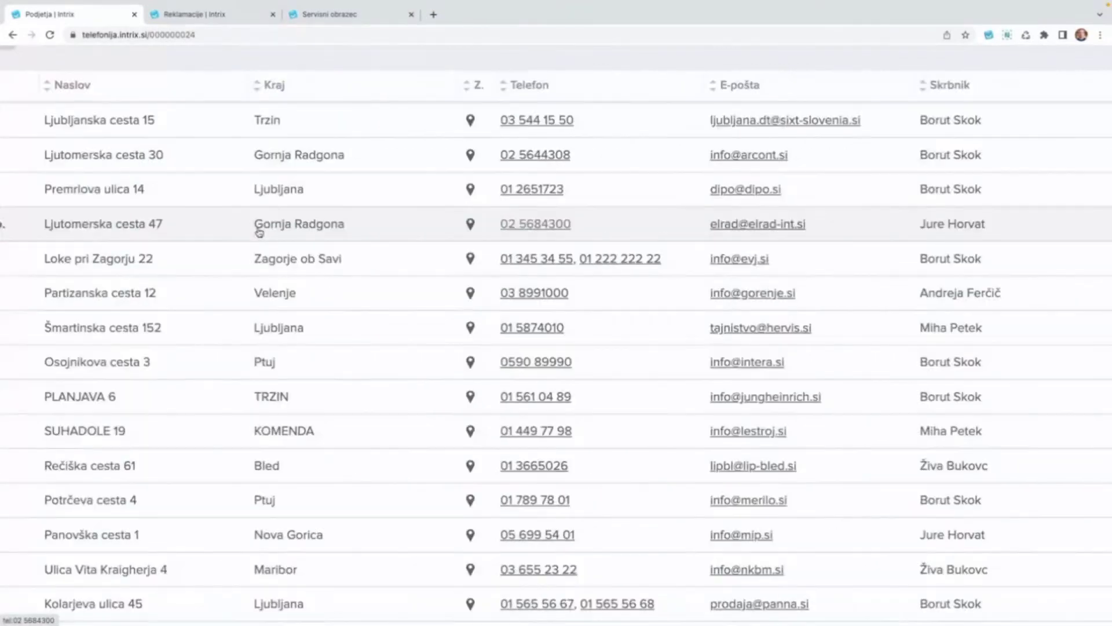
scroll(707, 174, right, 10)
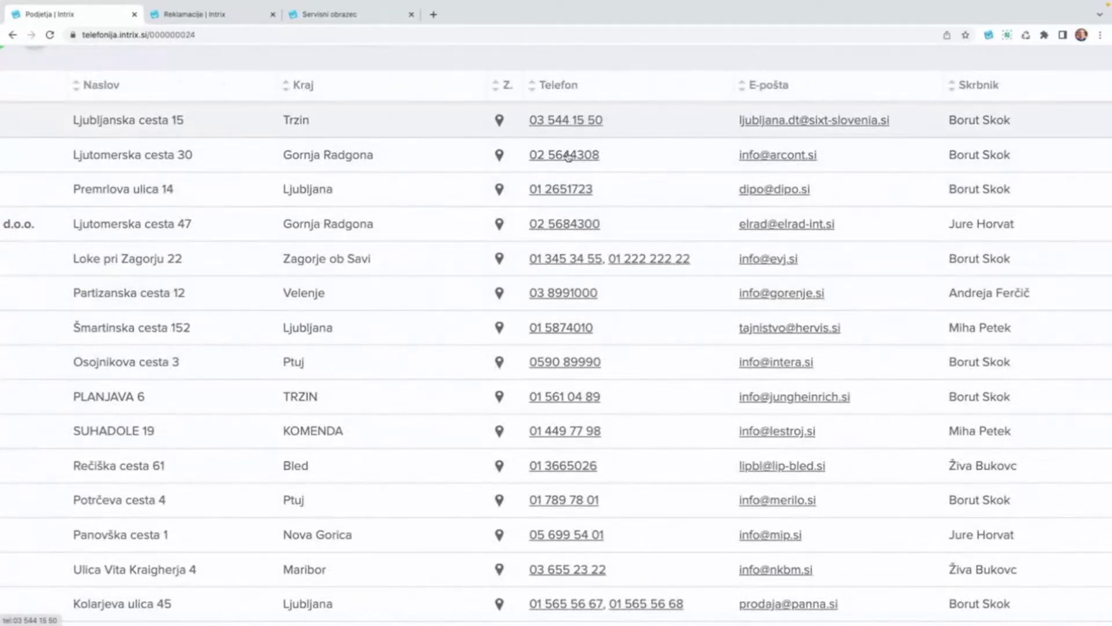
key(ctrl+0)
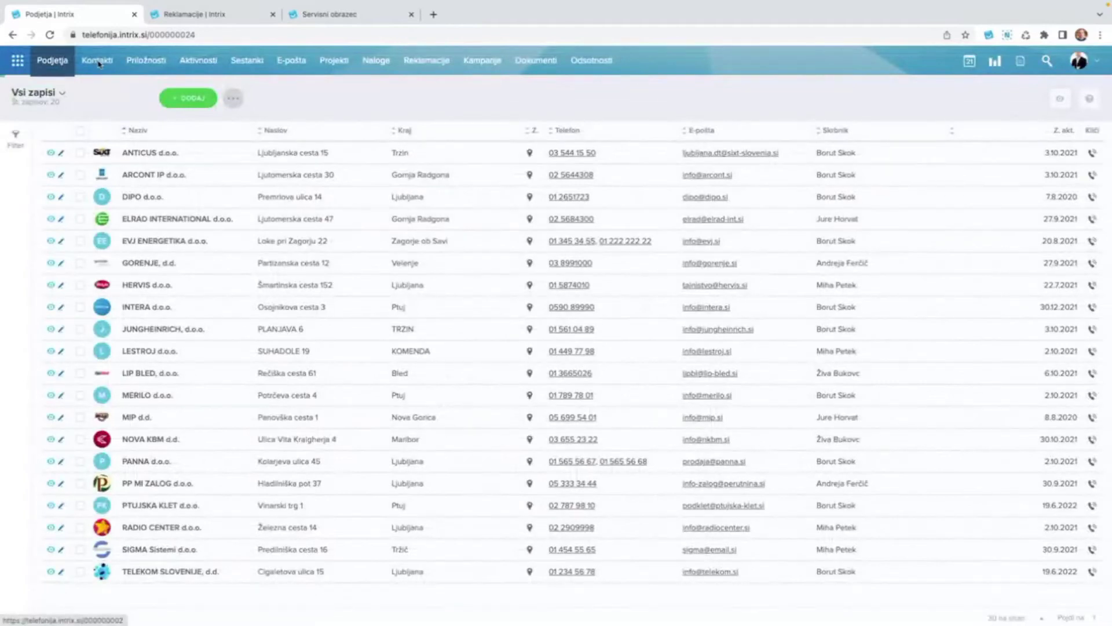
click(99, 63)
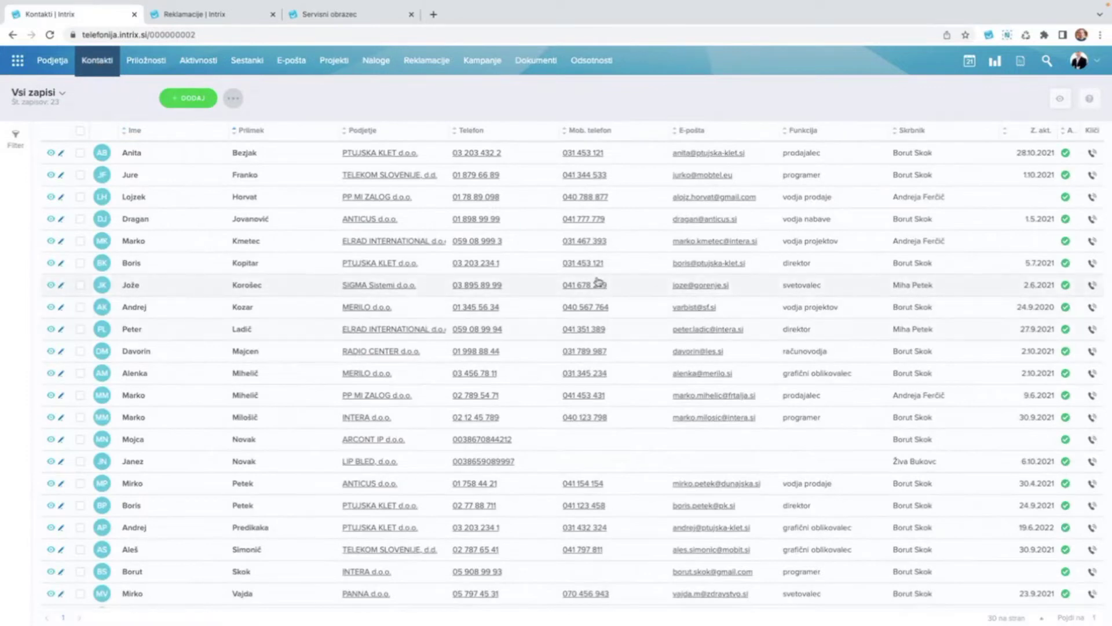
scroll(599, 283, up, 5)
scroll(599, 283, down, 5)
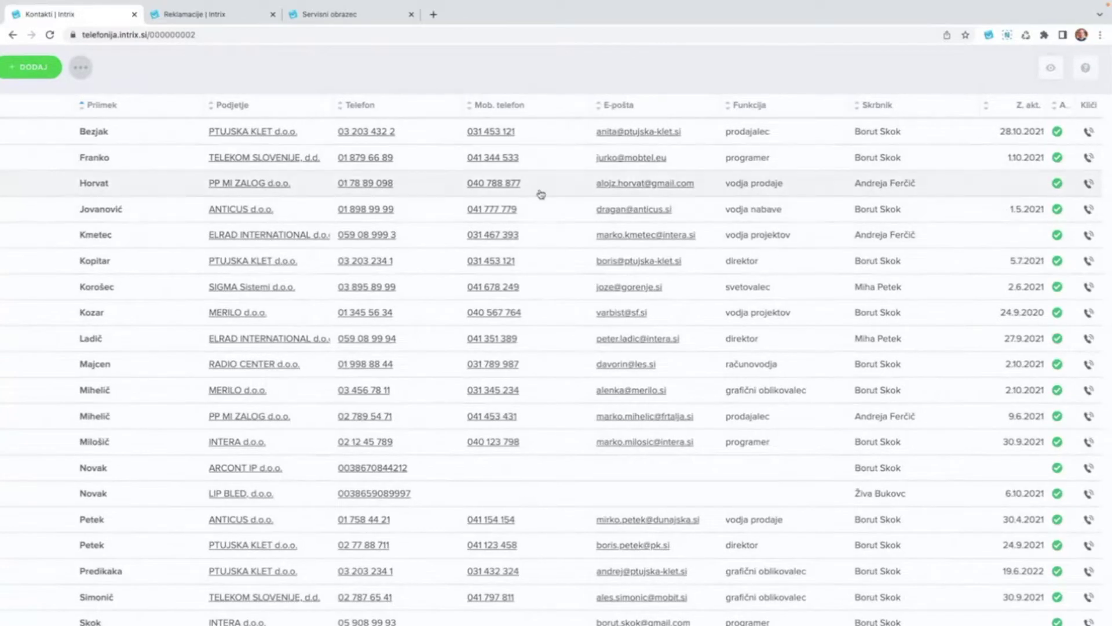
scroll(243, 145, up, 1)
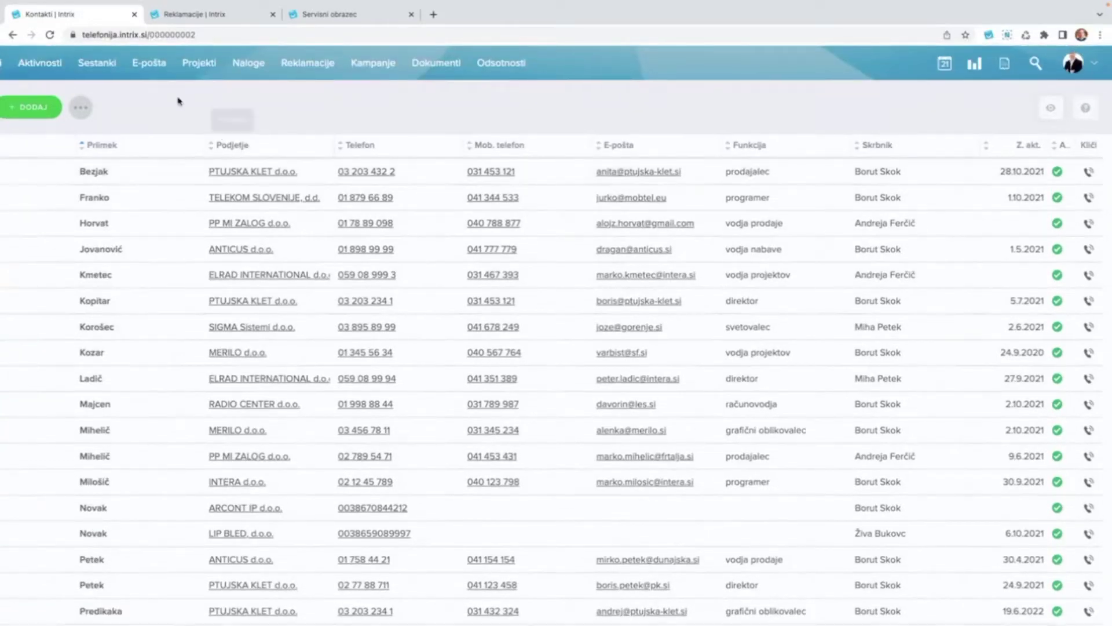
scroll(179, 102, left, 2)
scroll(178, 101, down, 3)
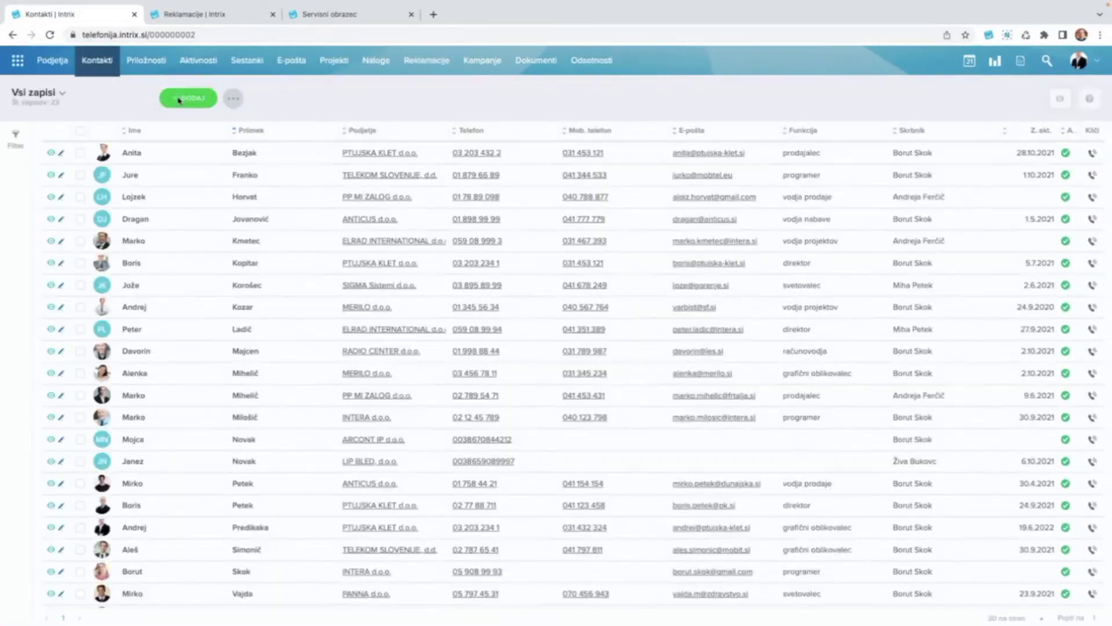
click(198, 61)
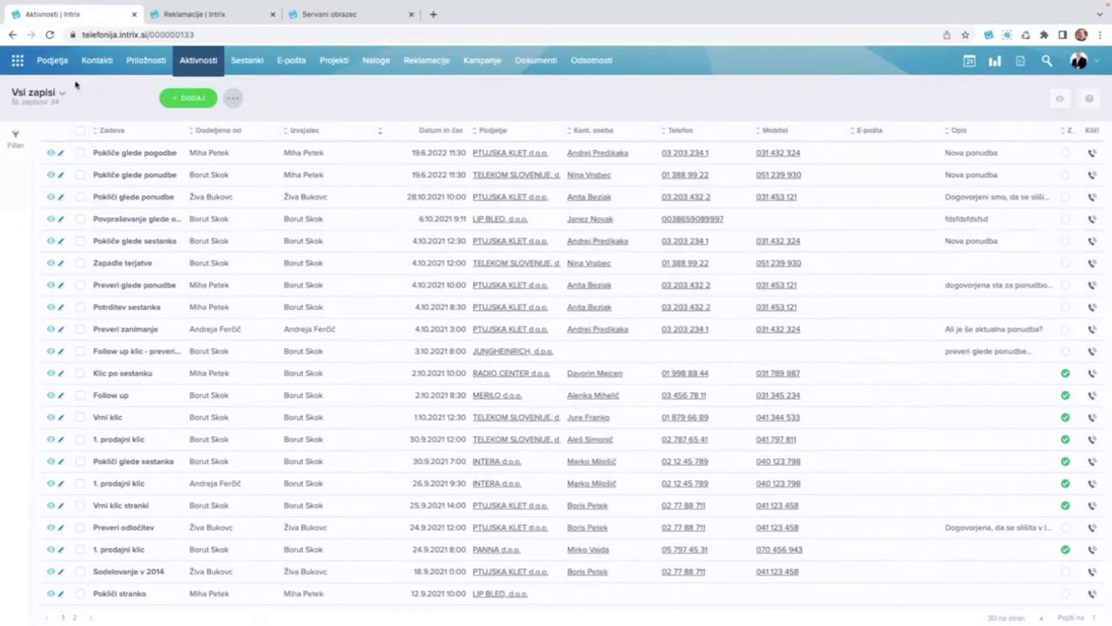
click(52, 60)
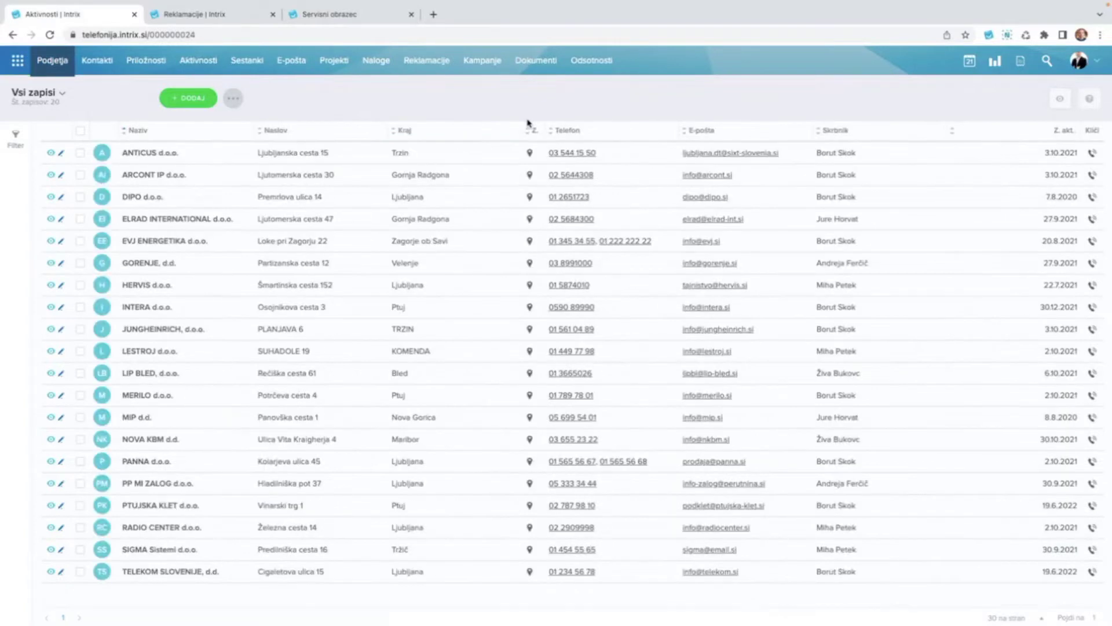
scroll(1081, 153, up, 5)
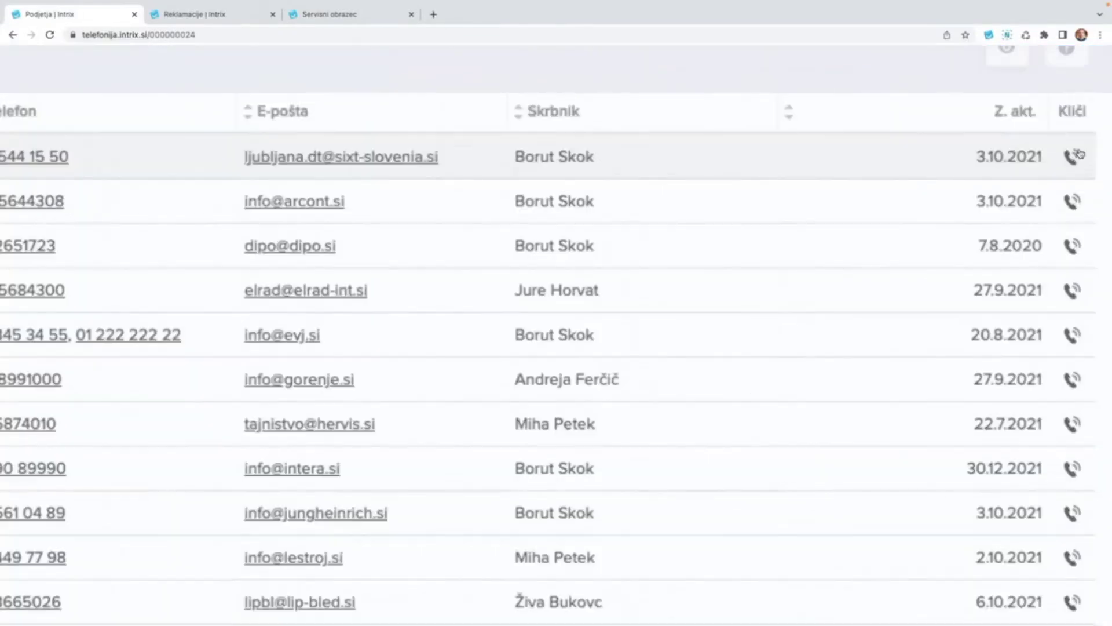
click(1093, 156)
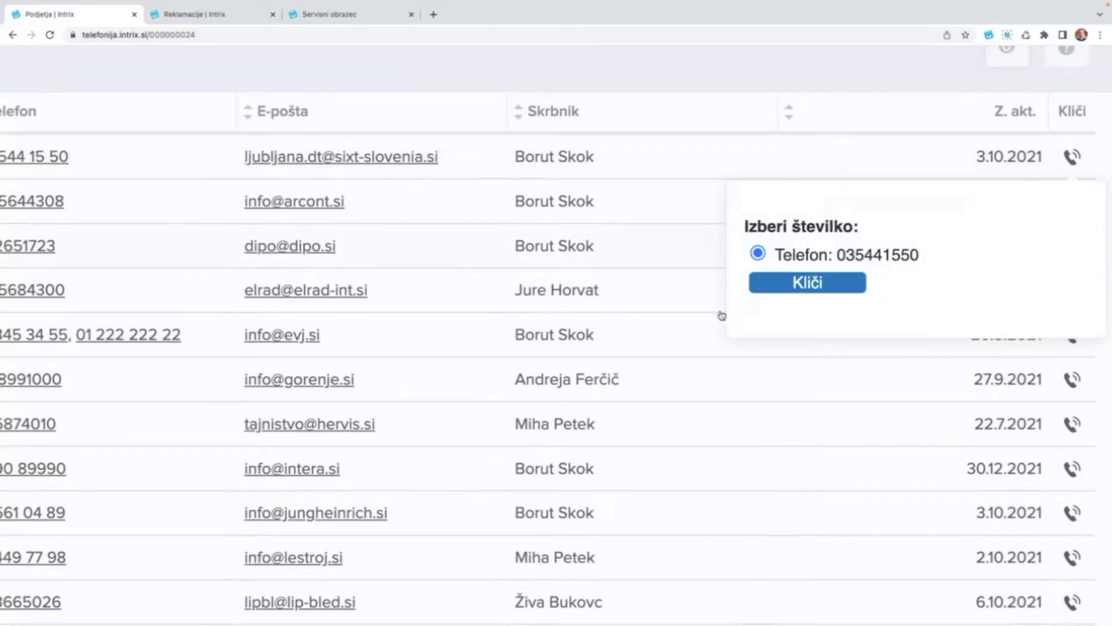
click(1069, 160)
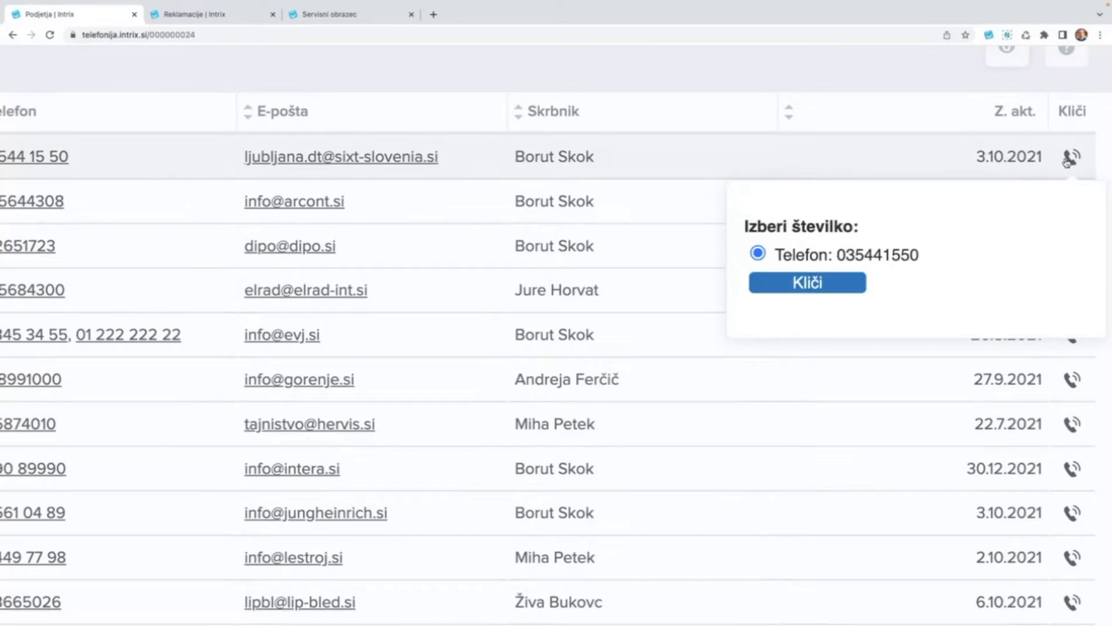
click(1071, 334)
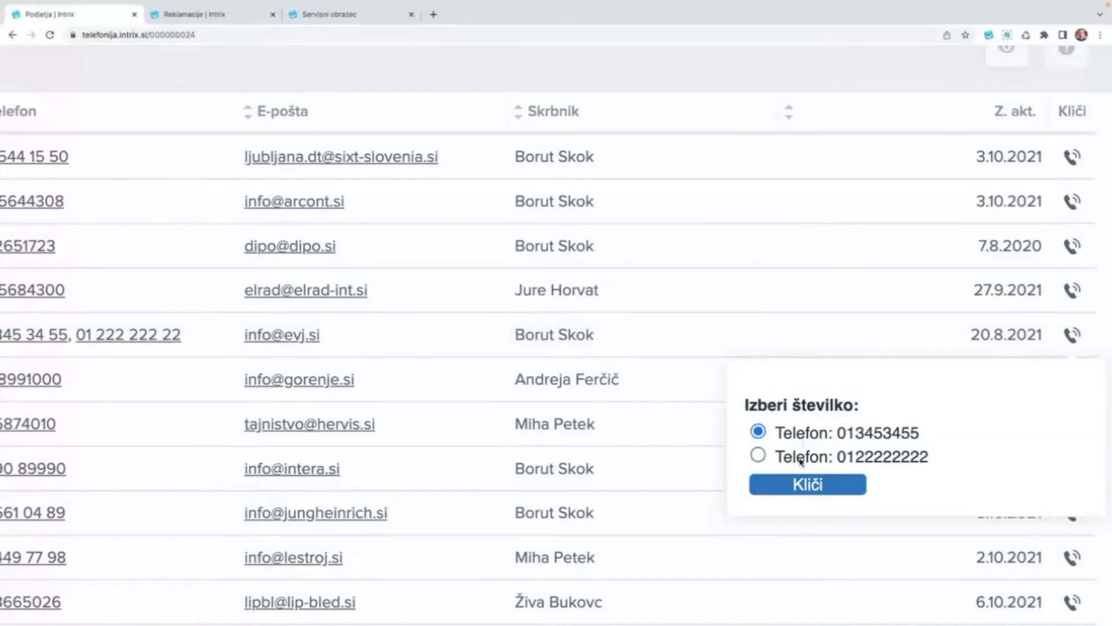
click(801, 461)
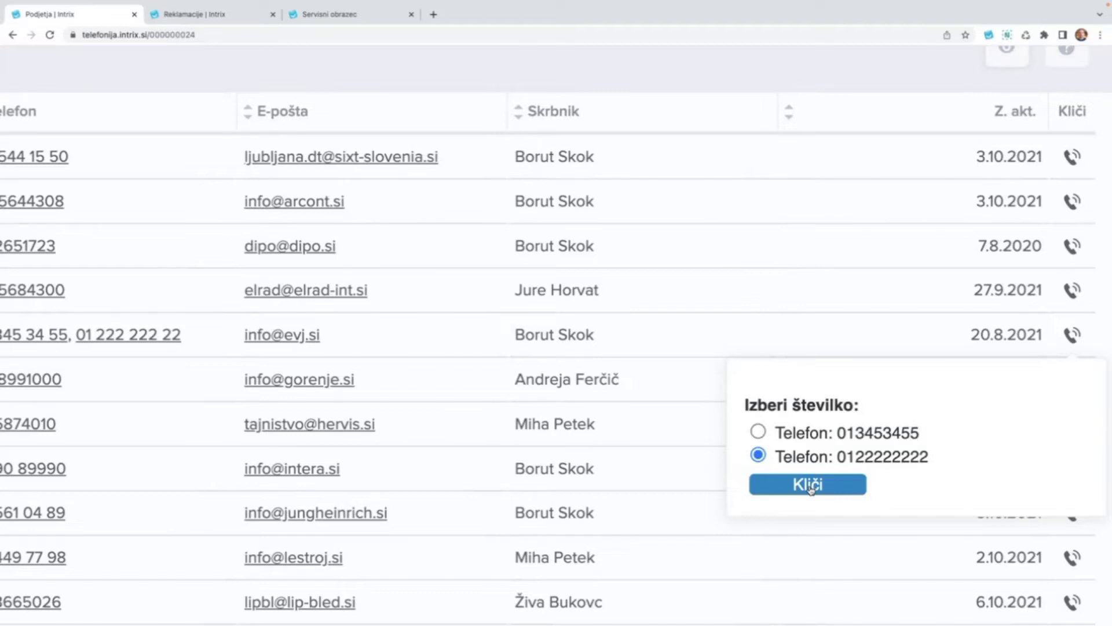
key(ctrl+0)
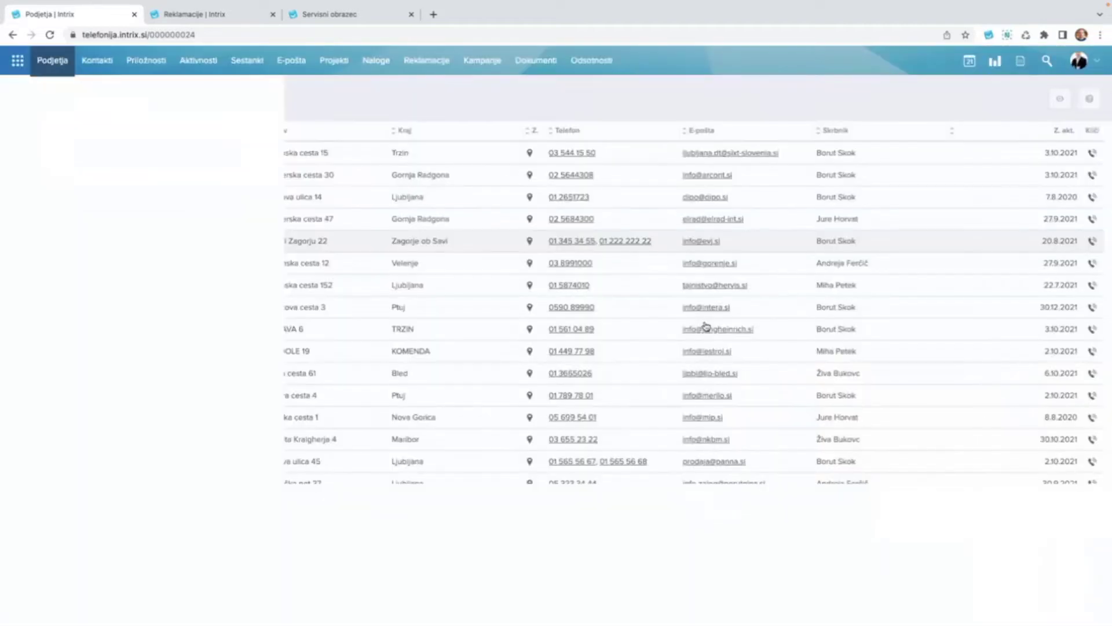
Open the blank Novo podjetje form with DODAJ and restore it to normal zoom.
click(190, 100)
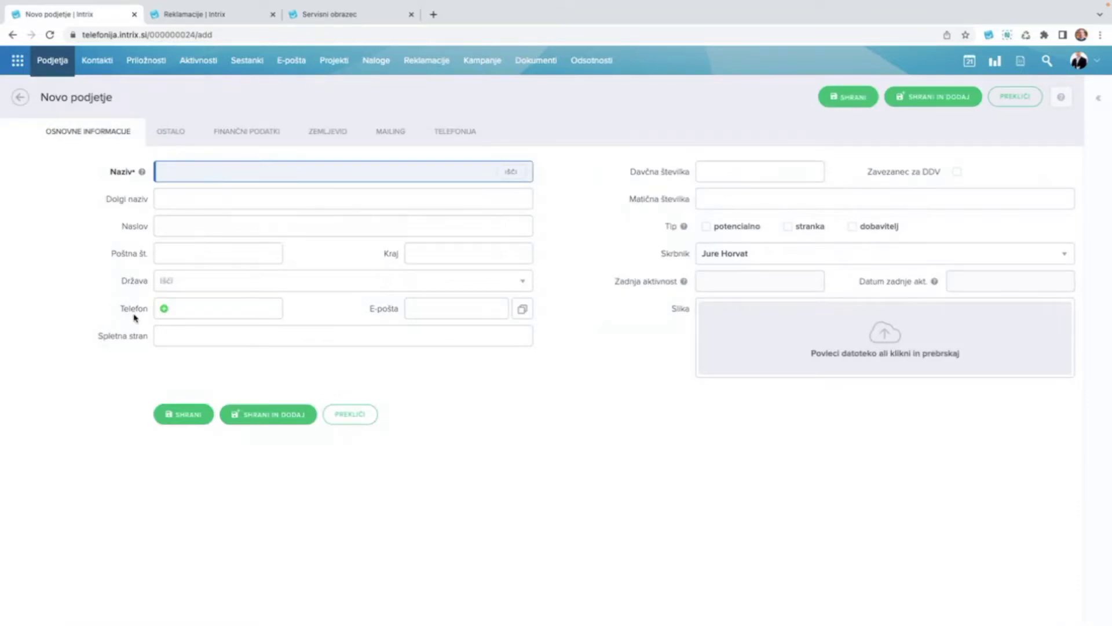
scroll(132, 315, up, 5)
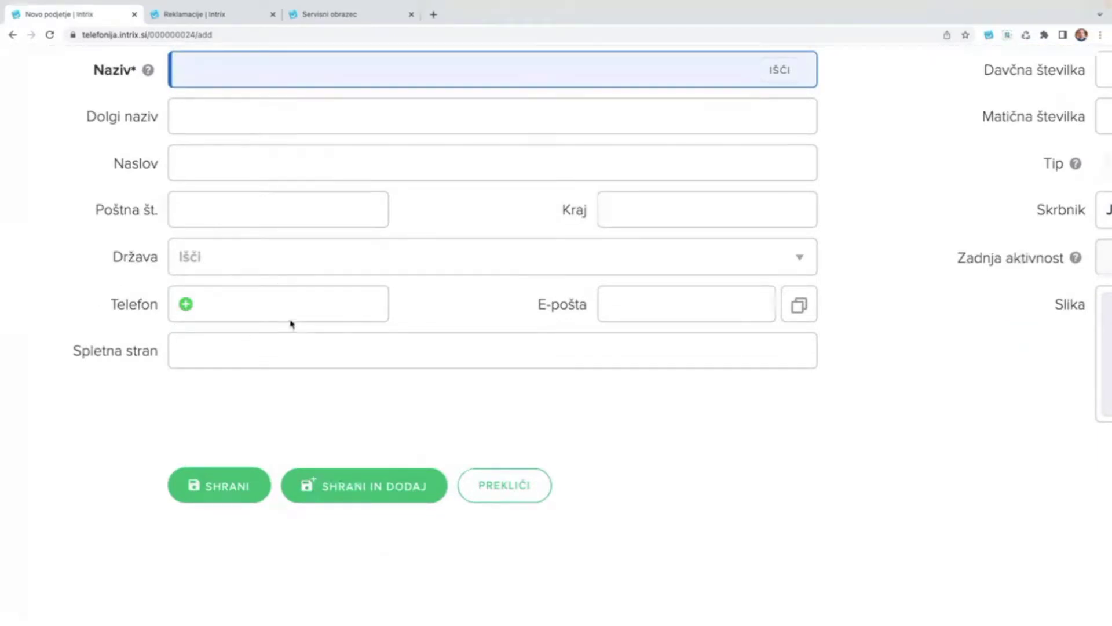
key(super+0)
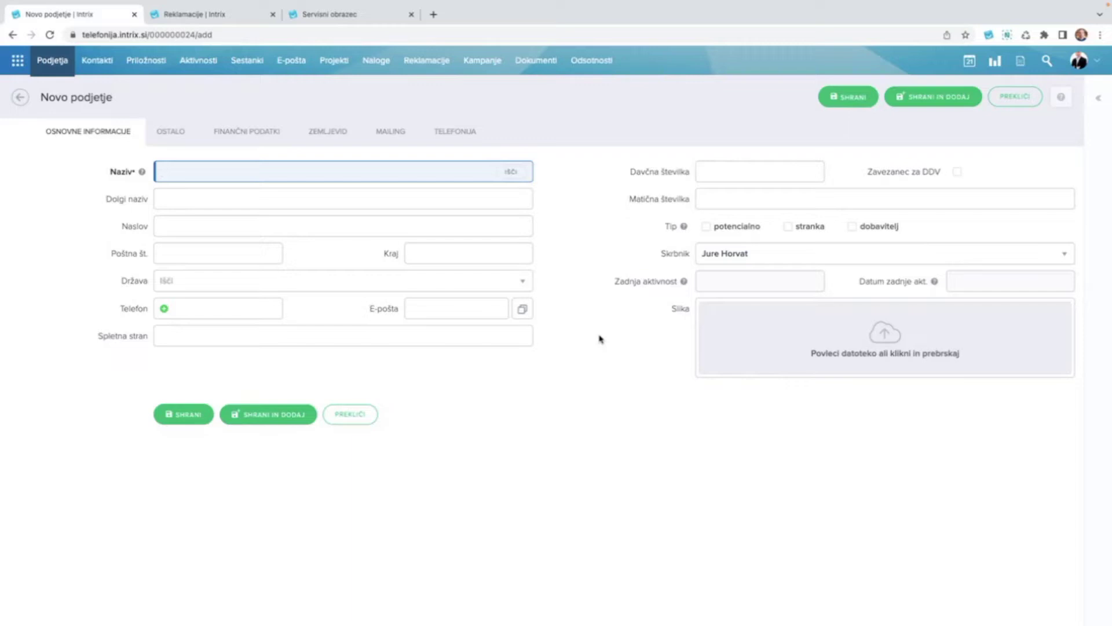
click(55, 62)
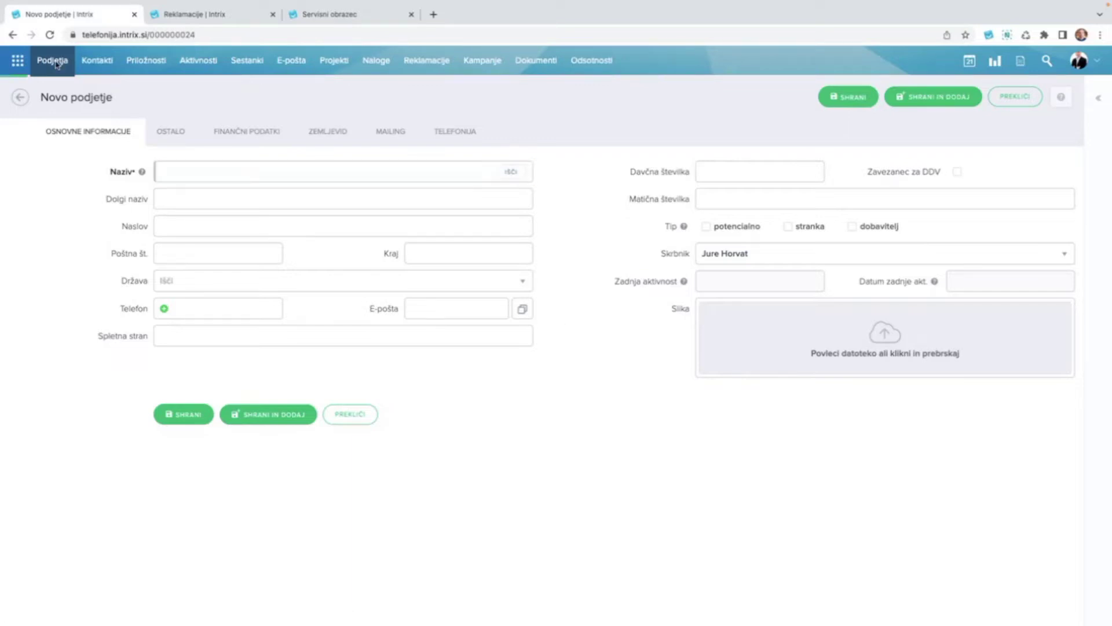
Show the Kontakti list, then open and dismiss the ELRAD INTERNATIONAL contact's call options.
click(100, 63)
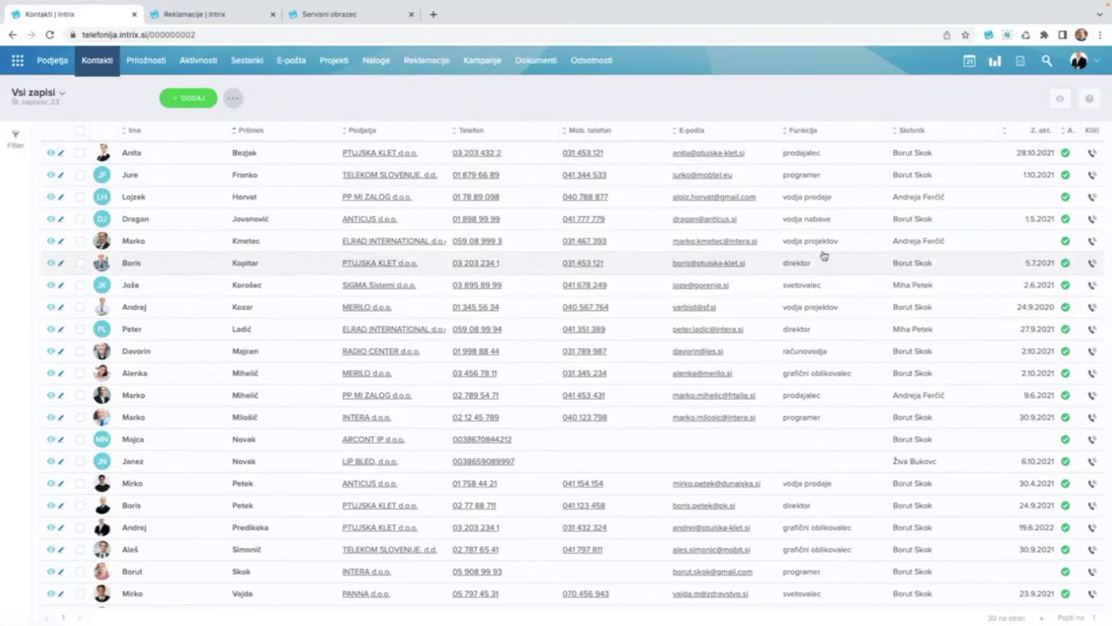
click(1093, 244)
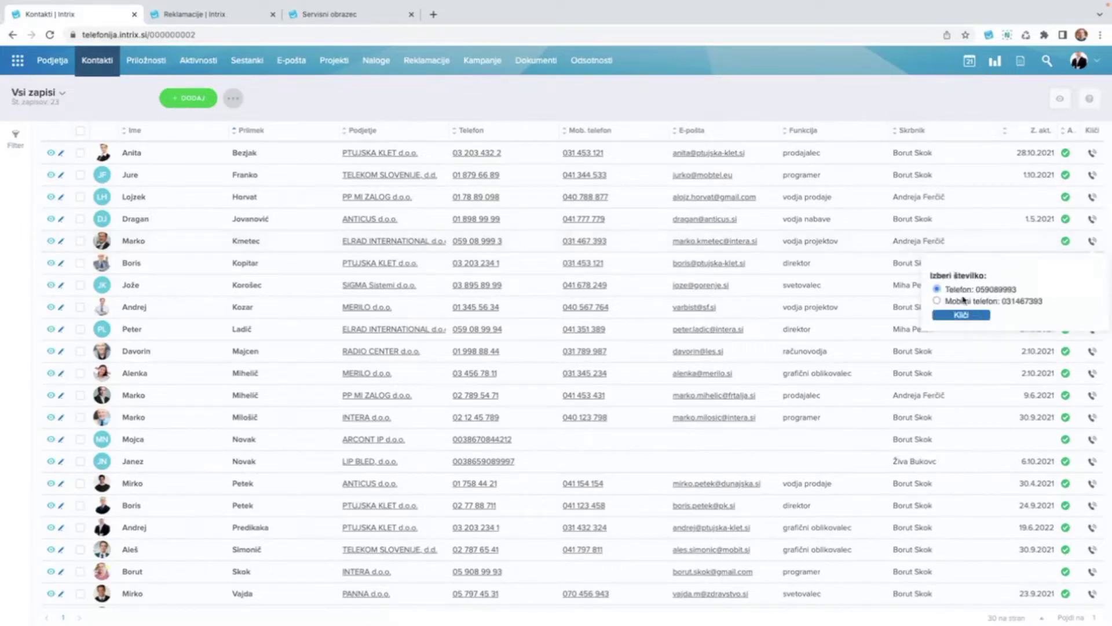
click(839, 101)
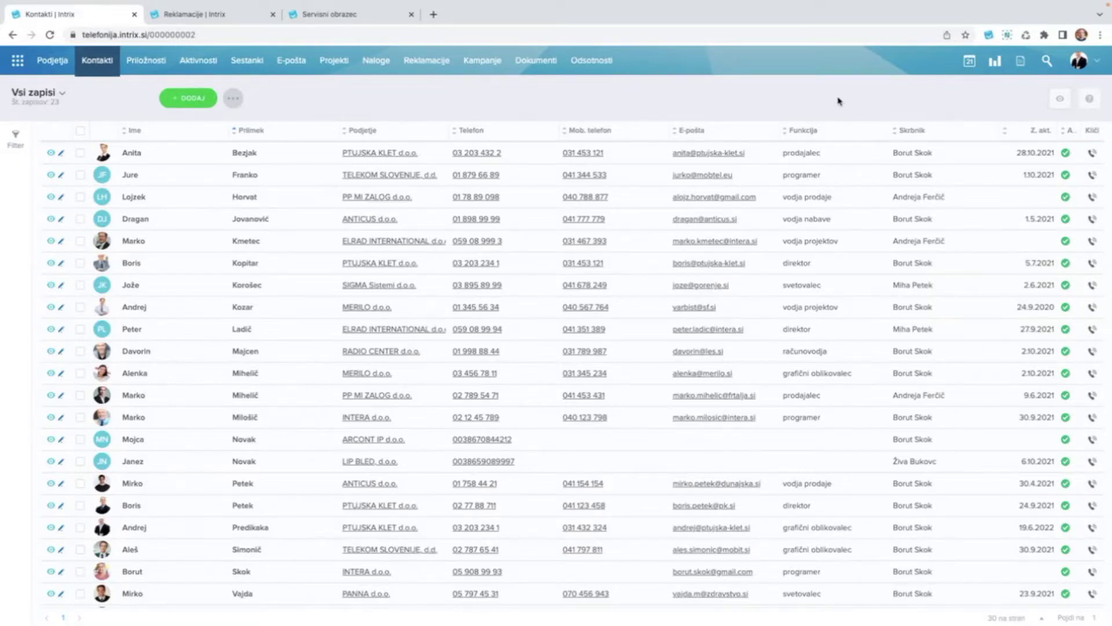
Trigger 'Proži dohodni klic z obstoječim kontaktom' from the Povezave panel.
mouse_move(1022, 65)
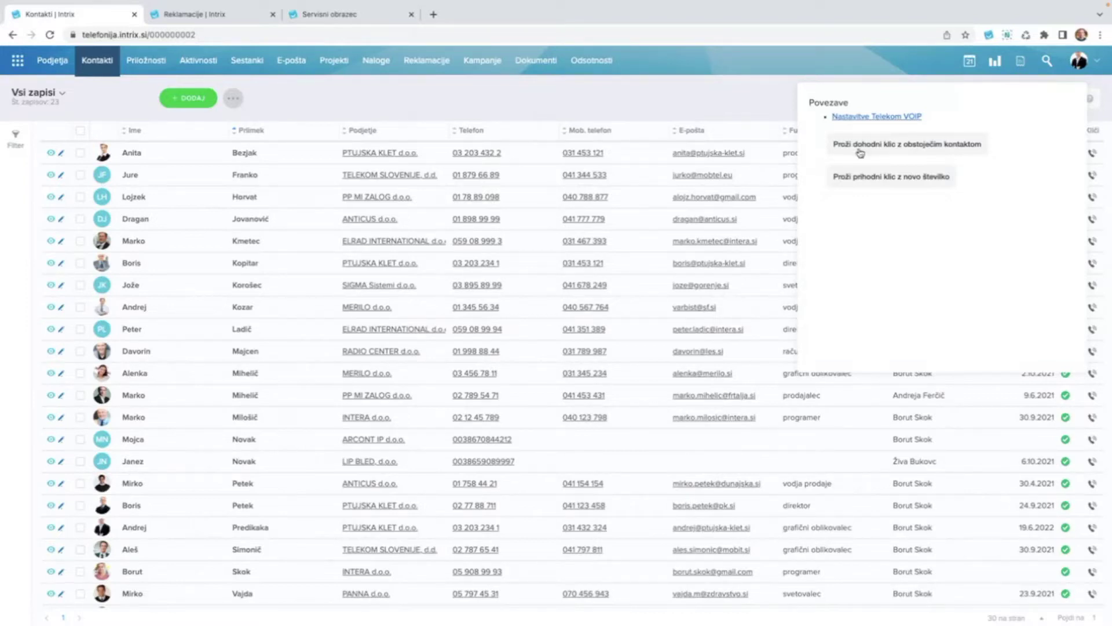
click(899, 150)
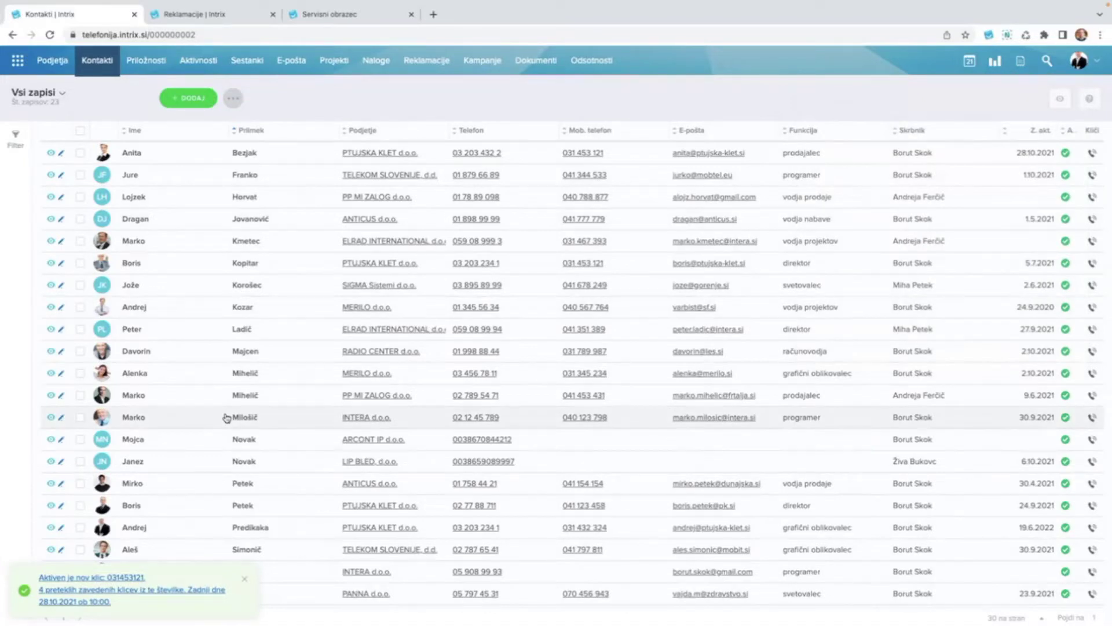
mouse_move(243, 624)
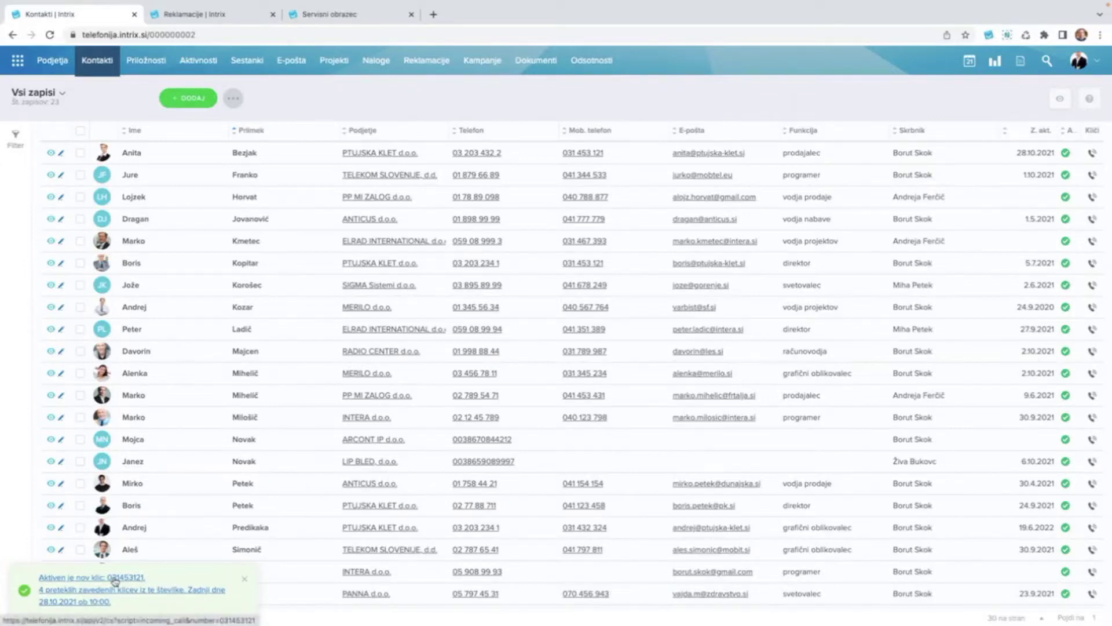
Open PTUJSKA KLET d.o.o.'s record from the call alert and log the received call as a new activity.
click(115, 581)
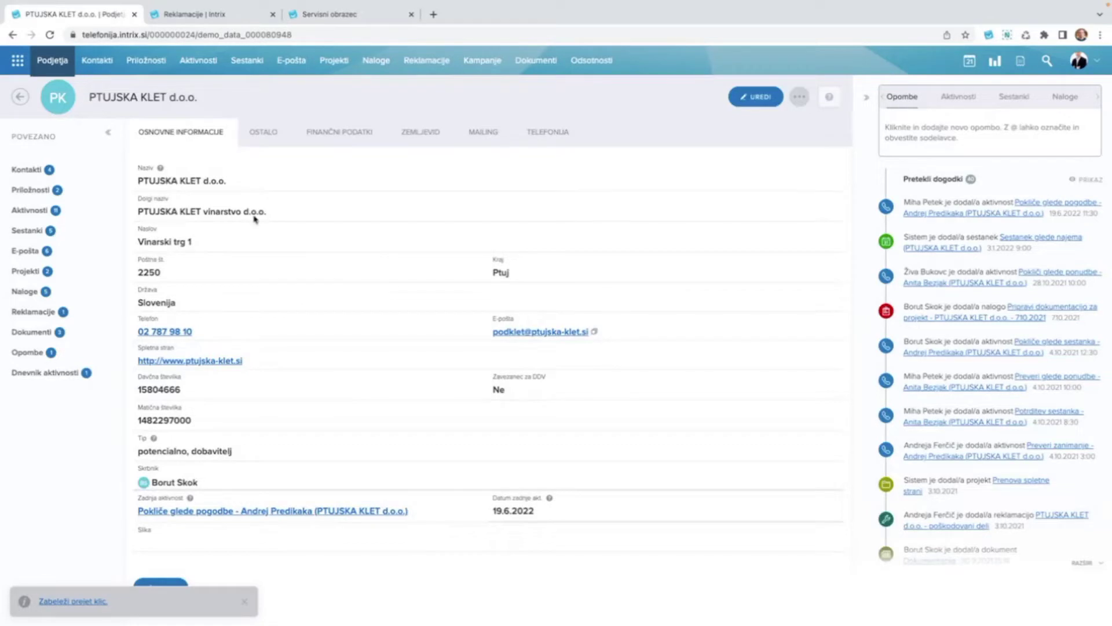
scroll(323, 331, down, 3)
scroll(323, 331, down, 3)
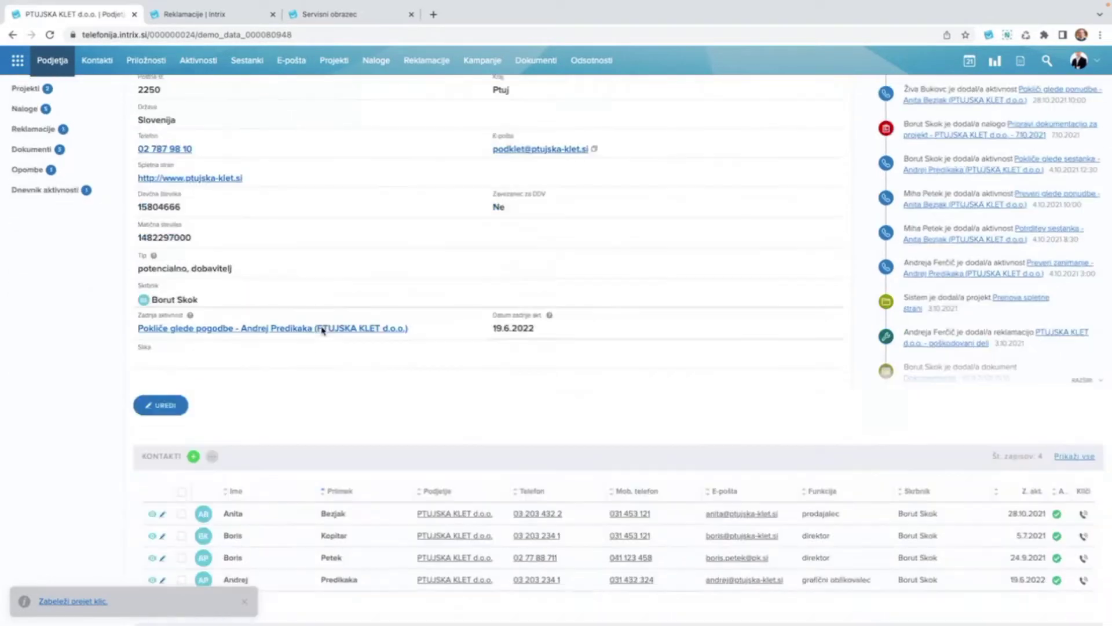
scroll(300, 348, down, 5)
scroll(300, 350, down, 6)
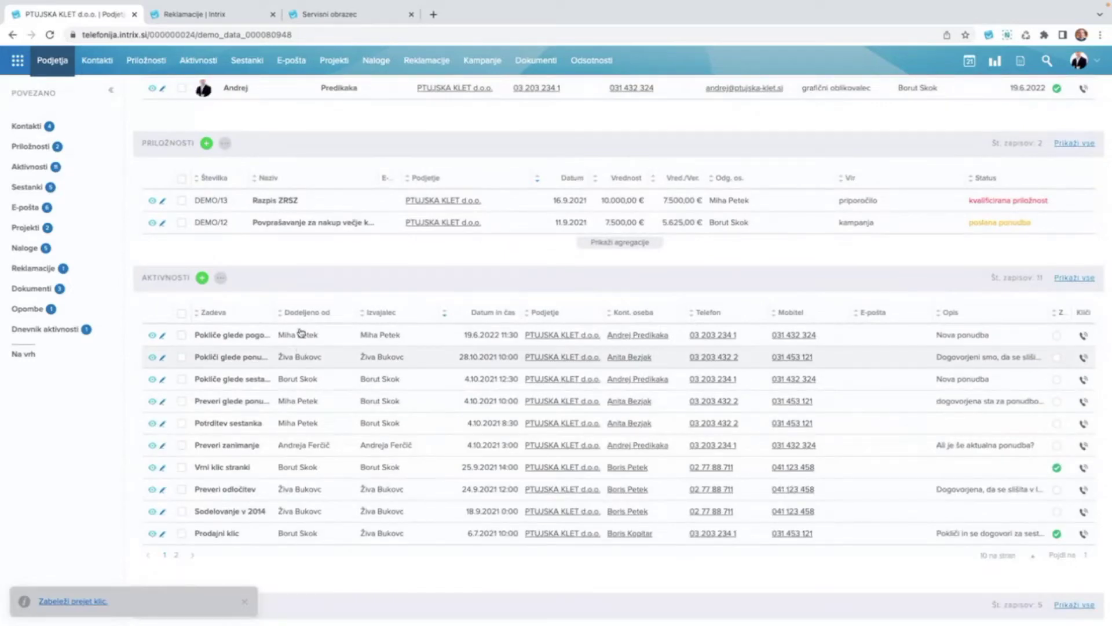
scroll(301, 390, down, 2)
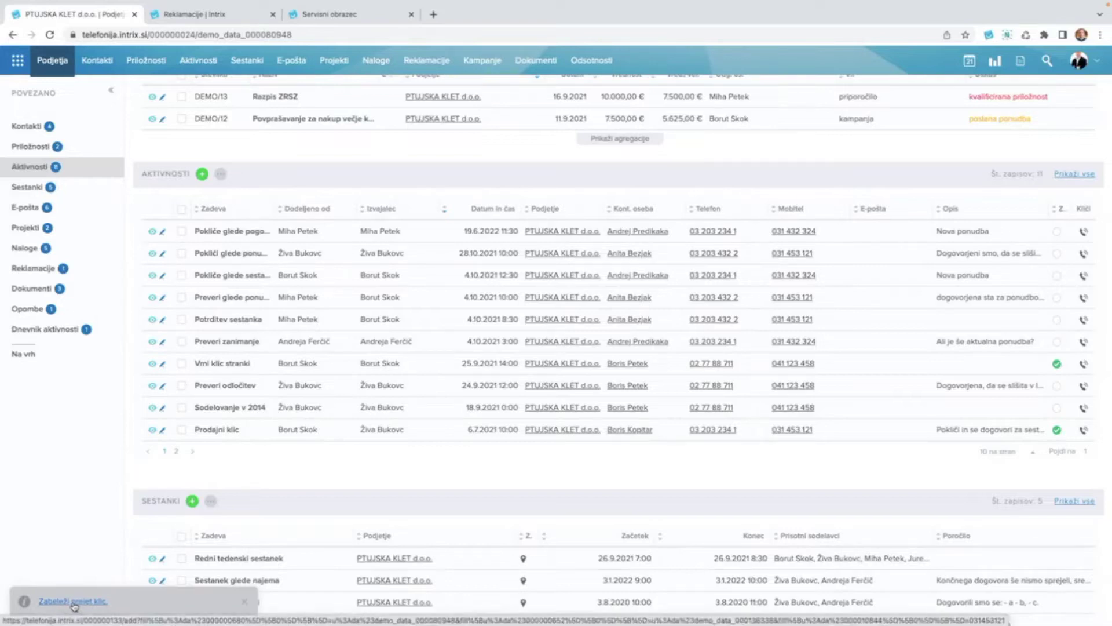
click(74, 605)
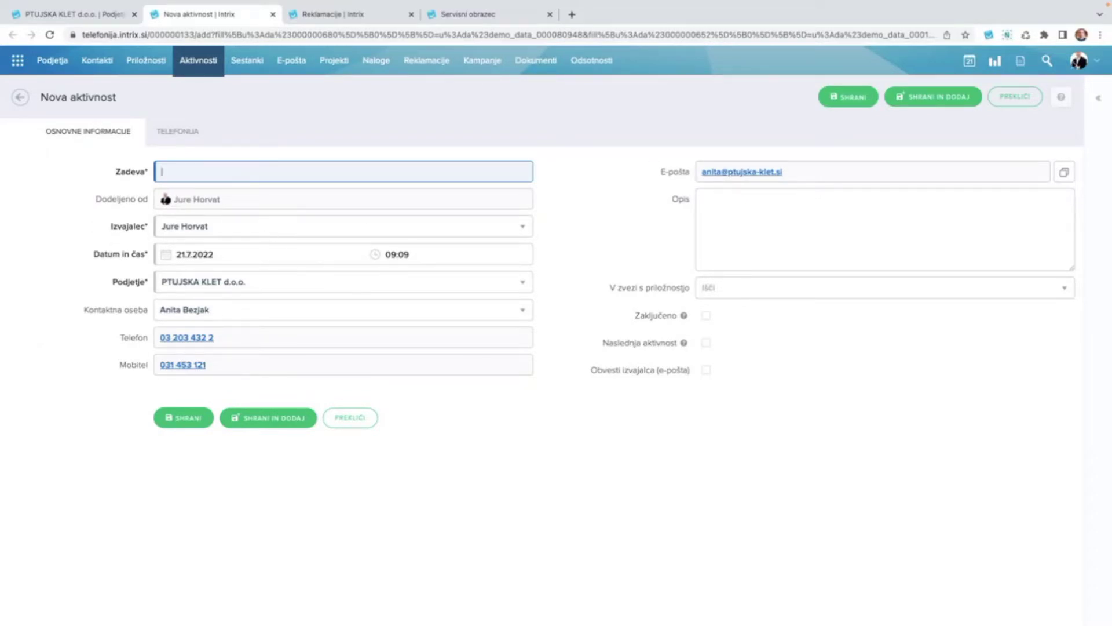
Enter 'Povpraševanje' as the Zadeva subject and 'Stranka že ponudbo ...' as the Opis description.
click(1077, 62)
text(Povpr)
key(BackSpace)
text(praševanje)
click(777, 218)
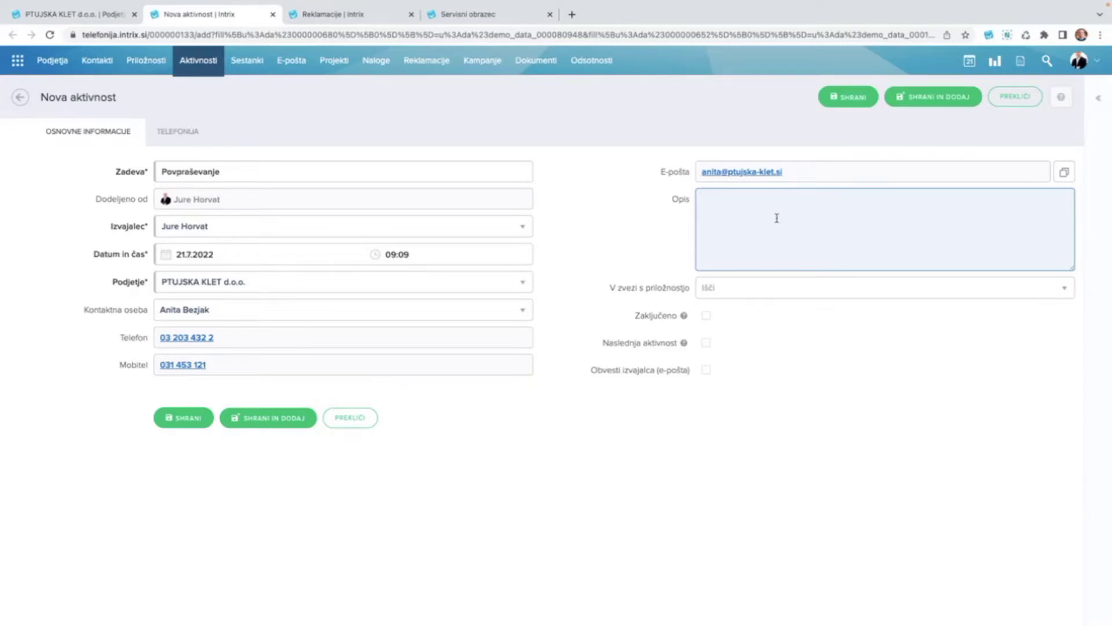
text(Stranka že ponudbo ...)
Mark the call completed and add a 28 July 2022 follow-up described 'Preverij glede ponudbe...'.
click(706, 317)
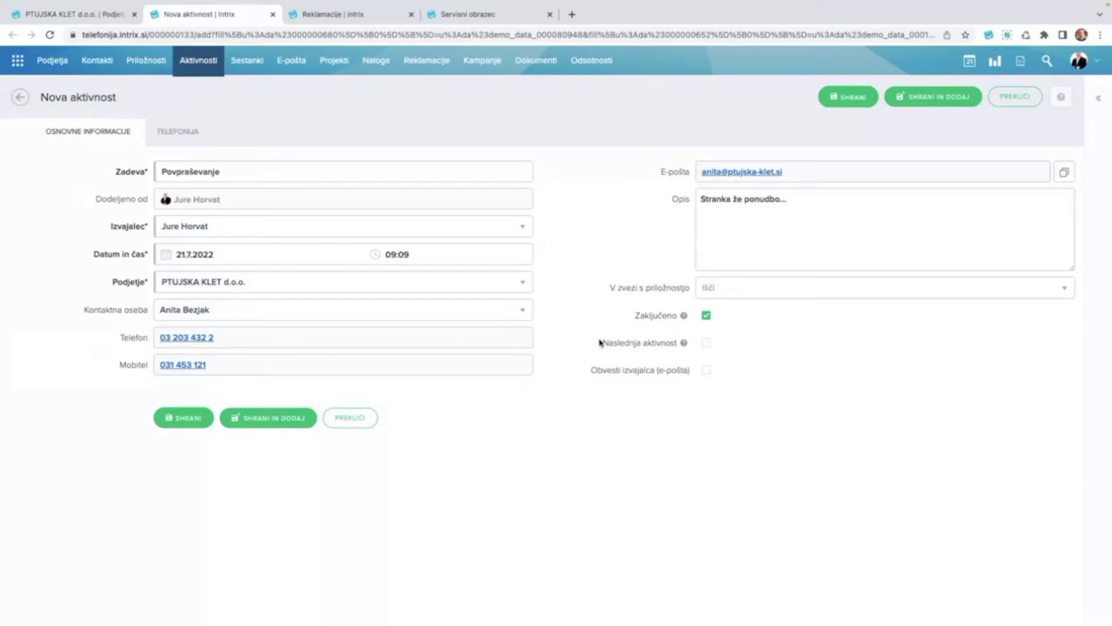
click(707, 345)
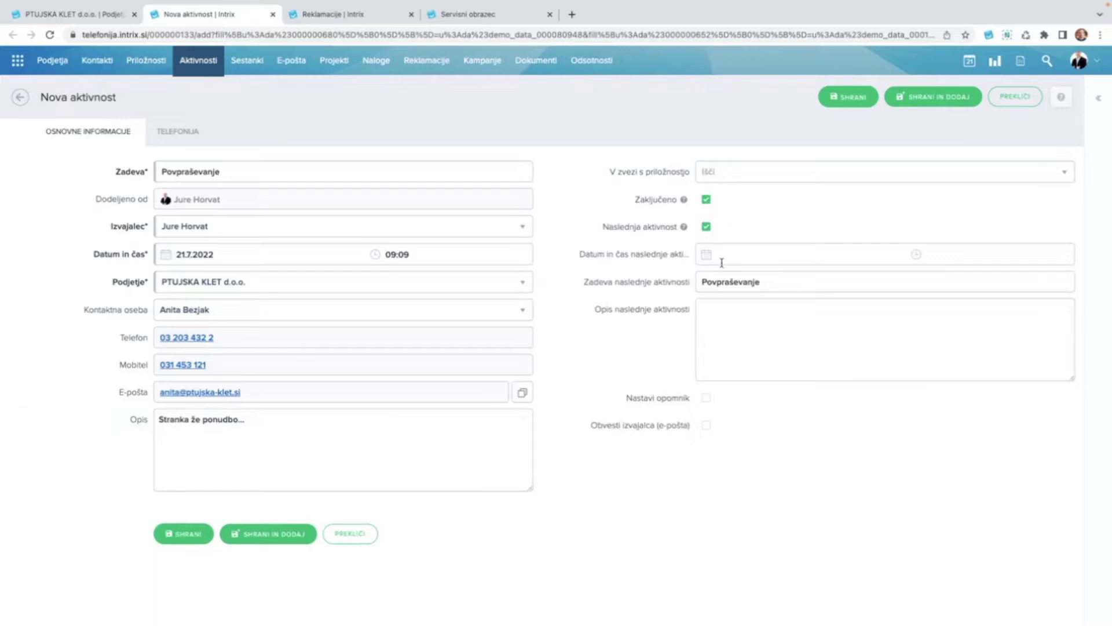
click(739, 253)
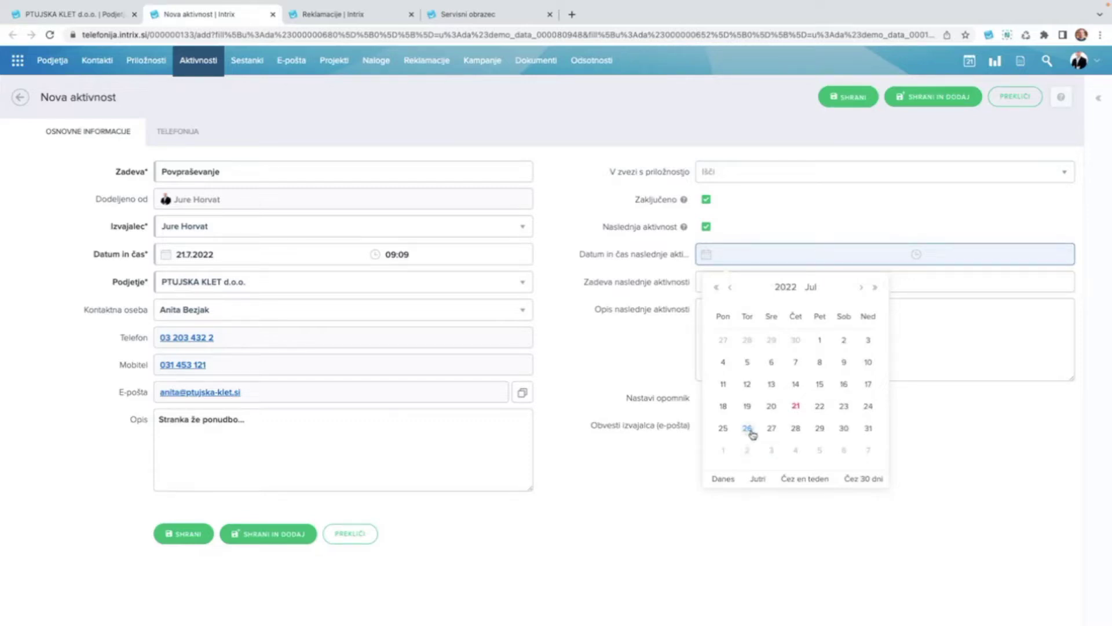
click(797, 429)
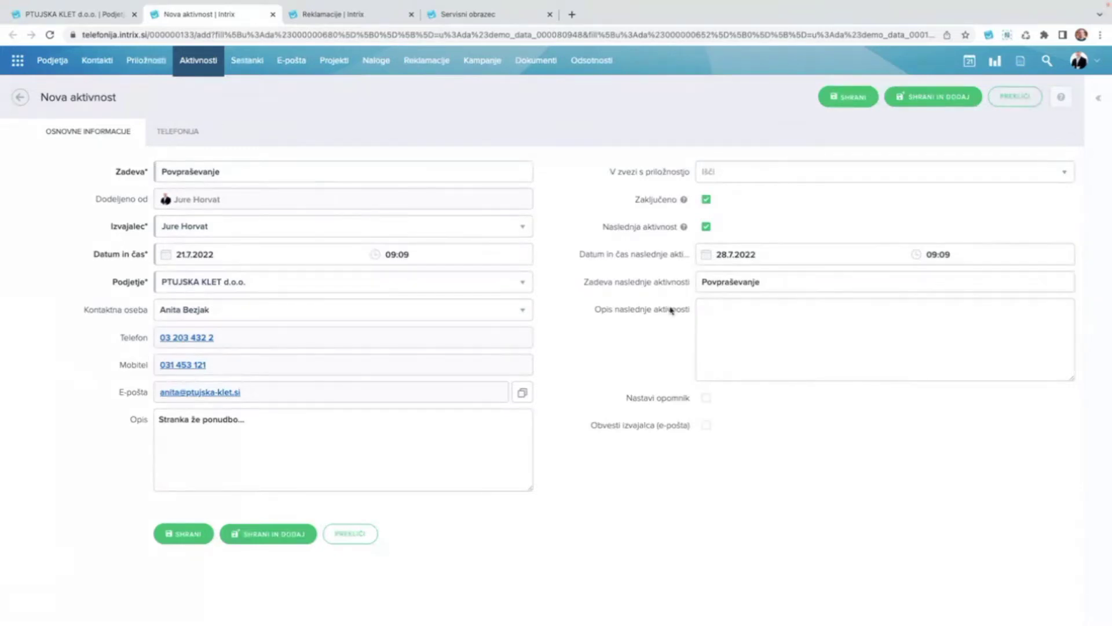
click(729, 320)
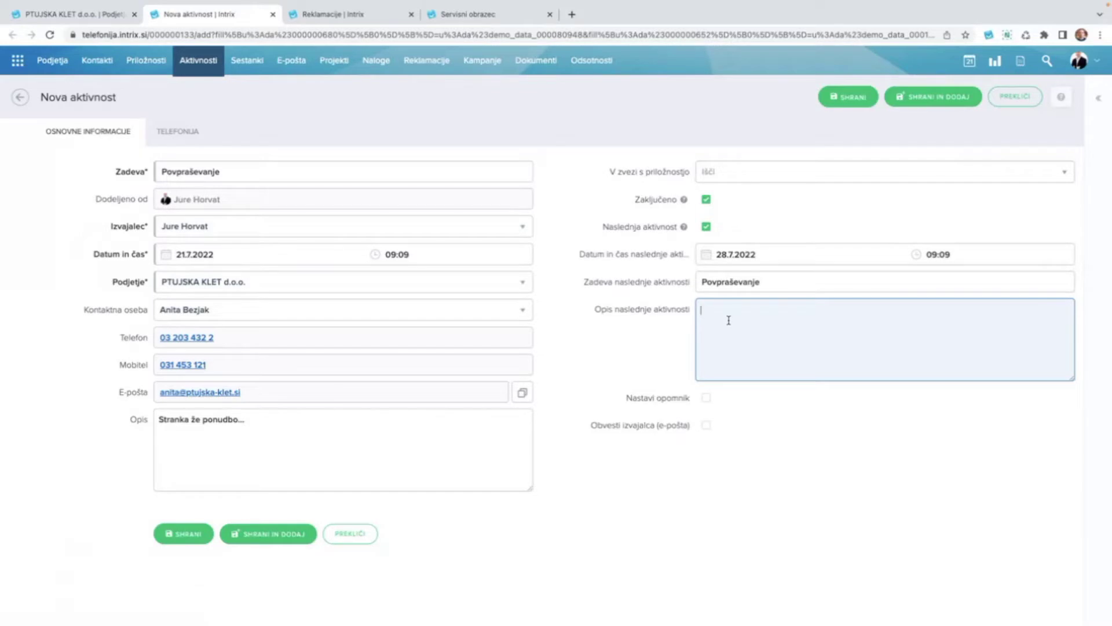
text(Preverig)
key(BackSpace)
key(BackSpace)
text(j glede ponudbe...)
click(708, 401)
Set an SMS reminder 5 minutes before the follow-up and save the activity.
click(707, 399)
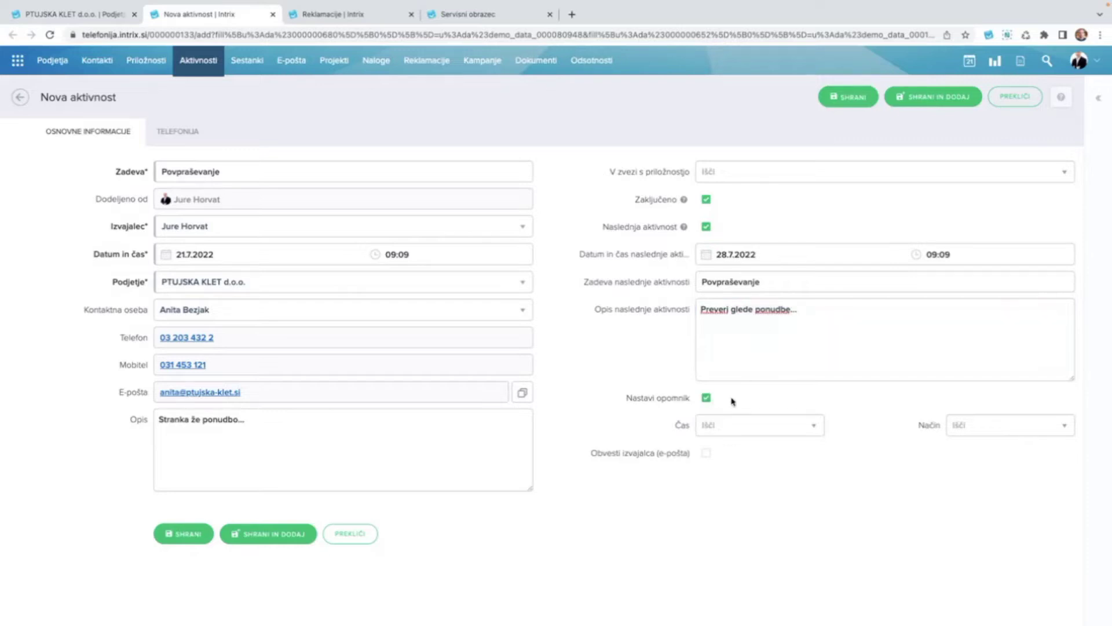
click(733, 429)
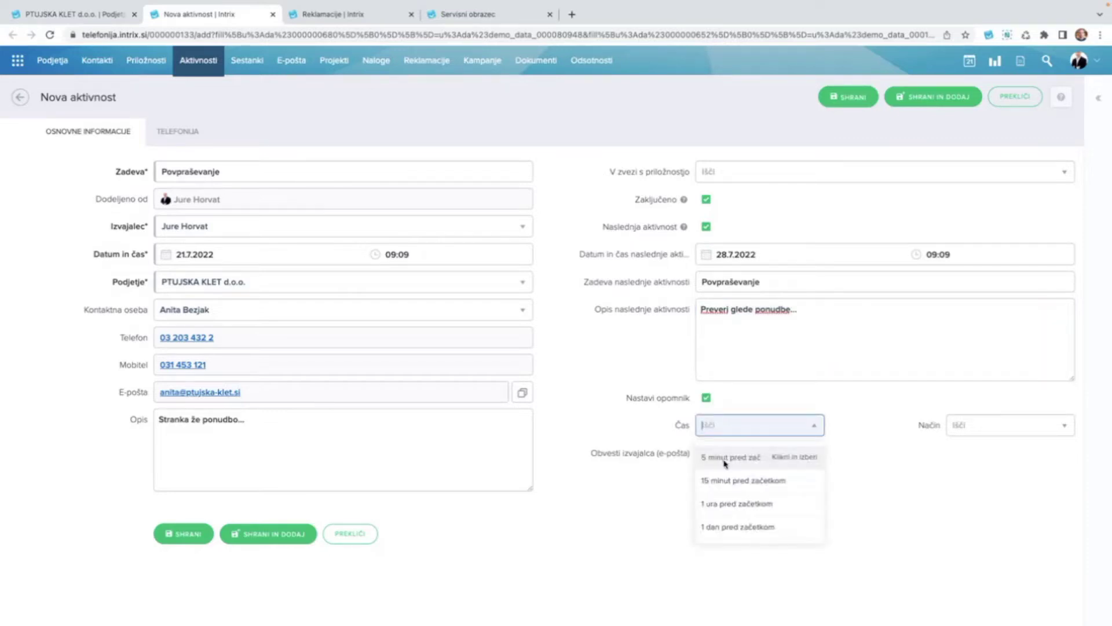
click(724, 463)
click(970, 430)
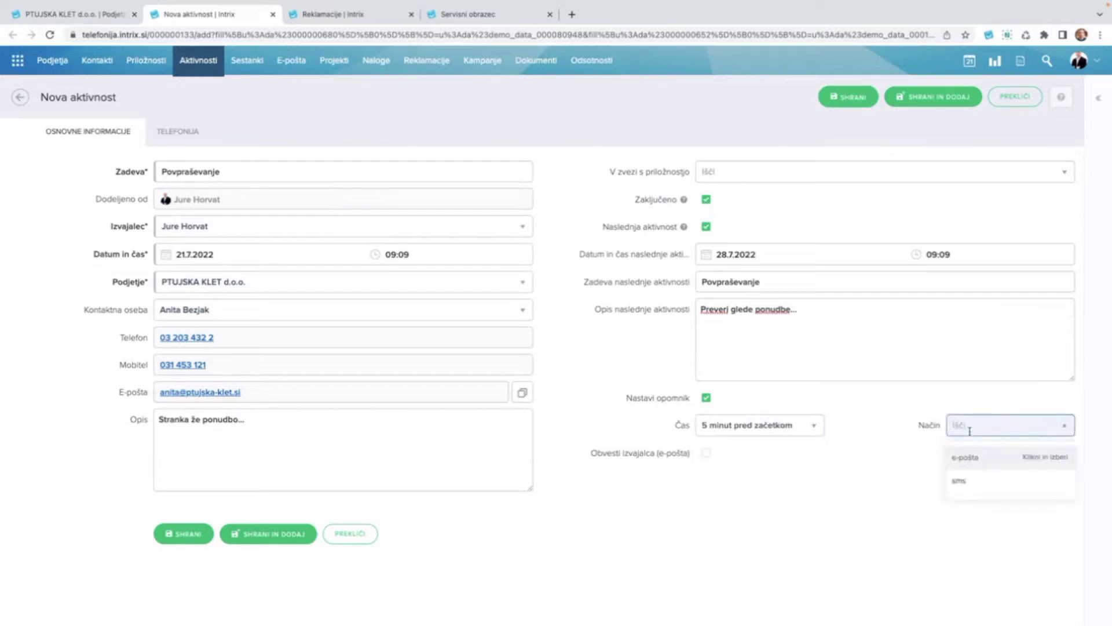
click(978, 478)
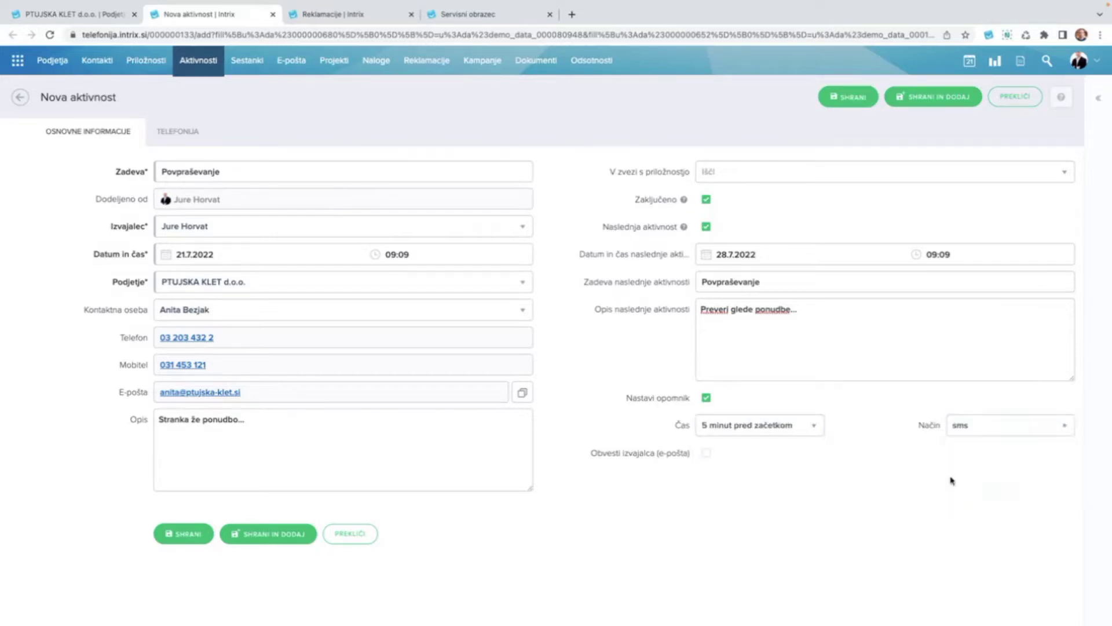
click(184, 534)
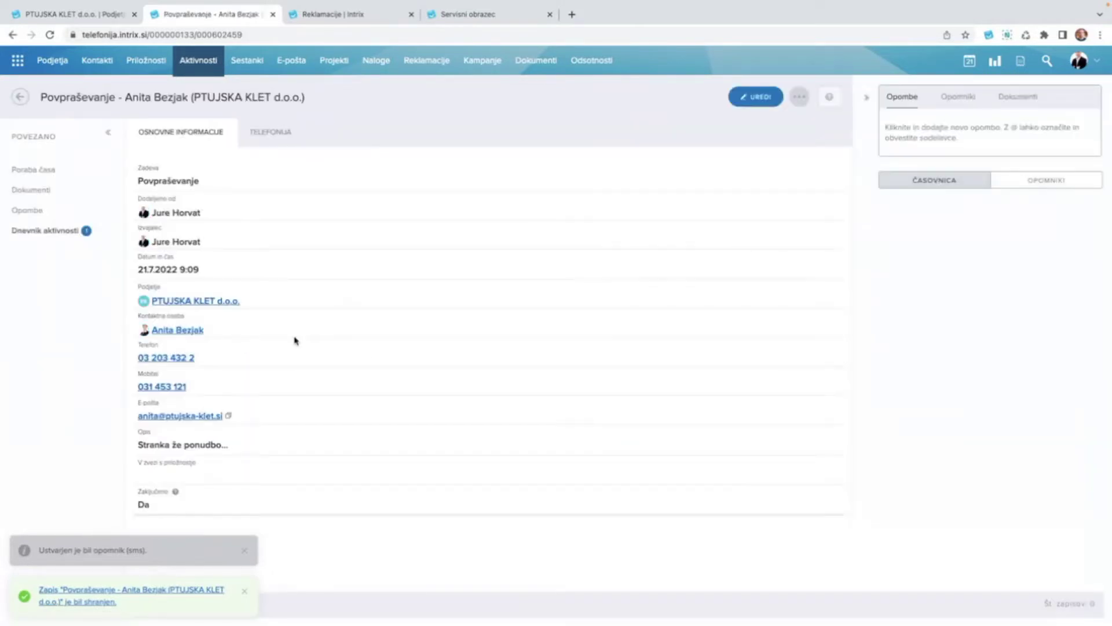
Look over the saved Povpraševanje activity and bring up the Povezave call-simulation panel.
scroll(296, 341, down, 2)
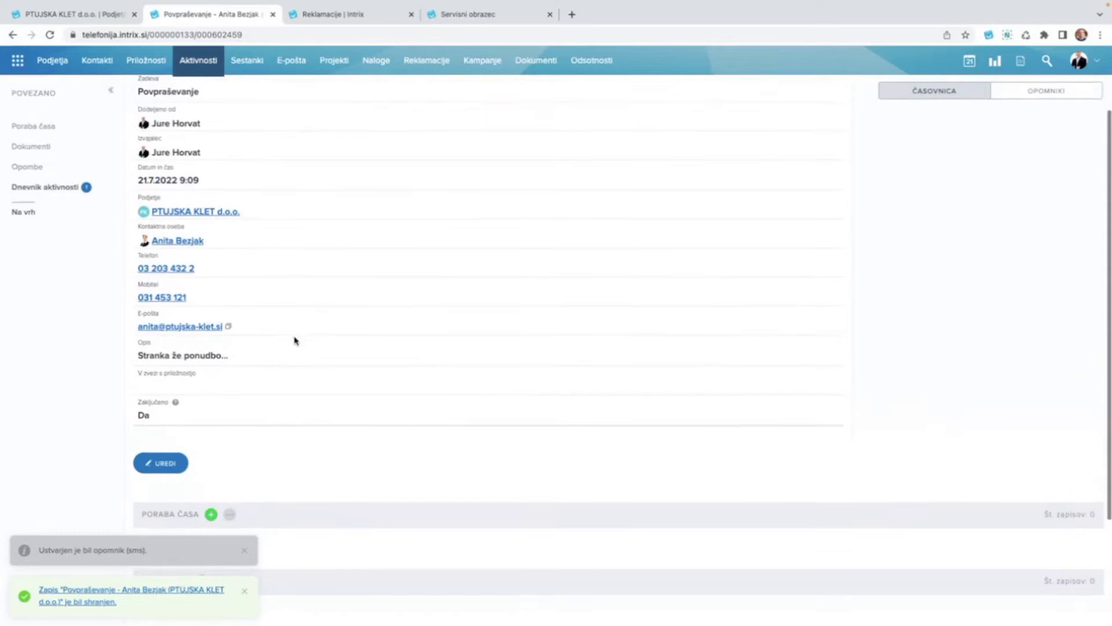
scroll(296, 341, up, 2)
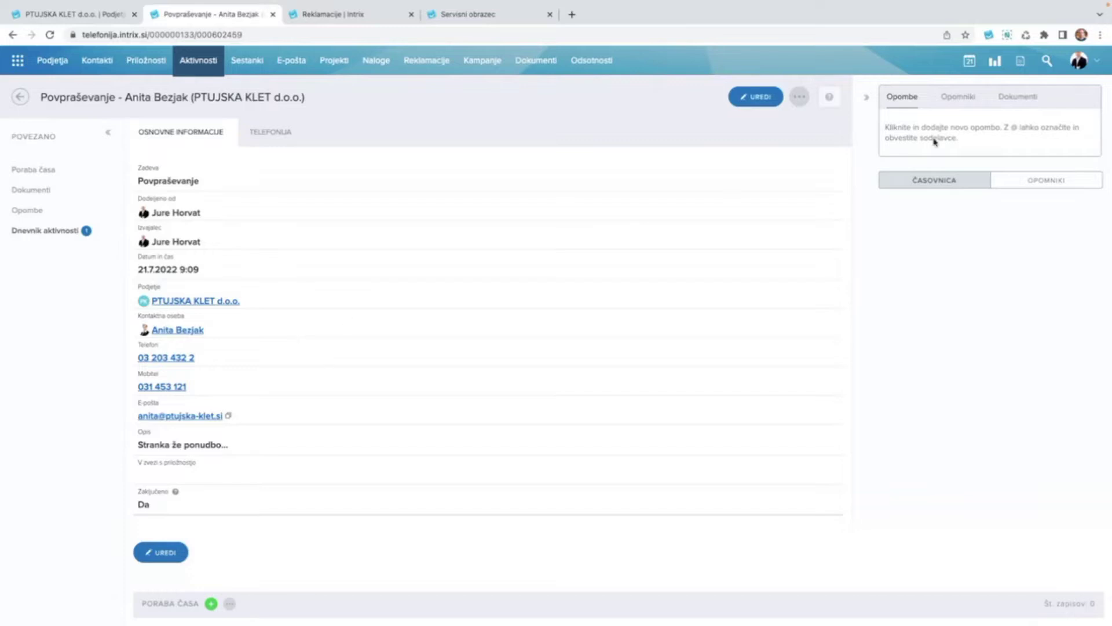
click(1021, 63)
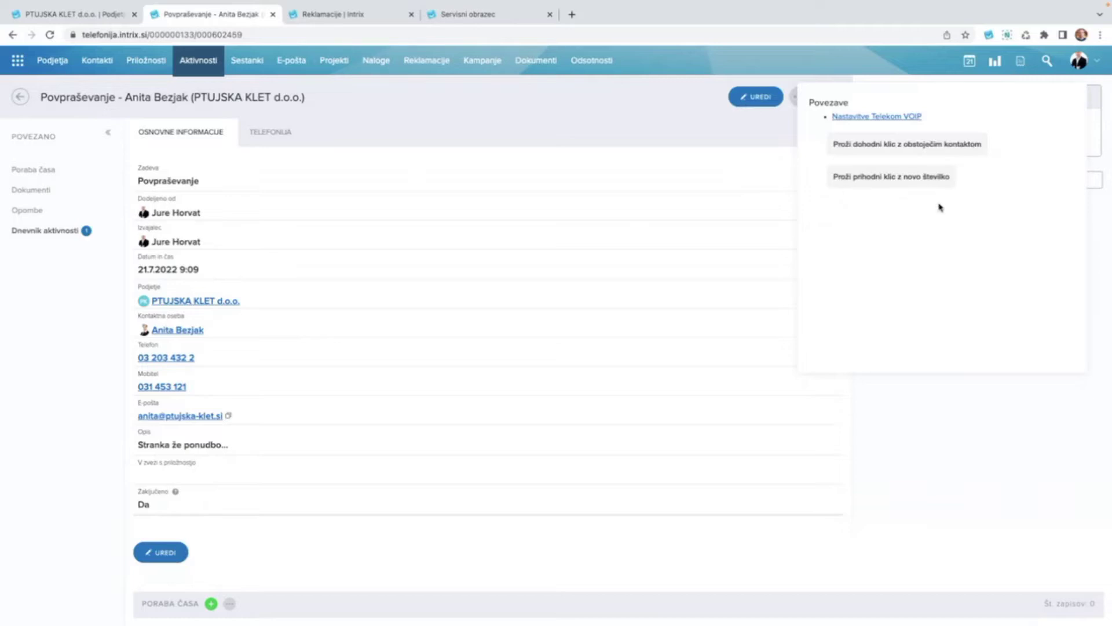
Close Povezave, switch to Podjetja, and trigger 'Proži prihodni klic z novo številko'.
click(888, 180)
click(52, 62)
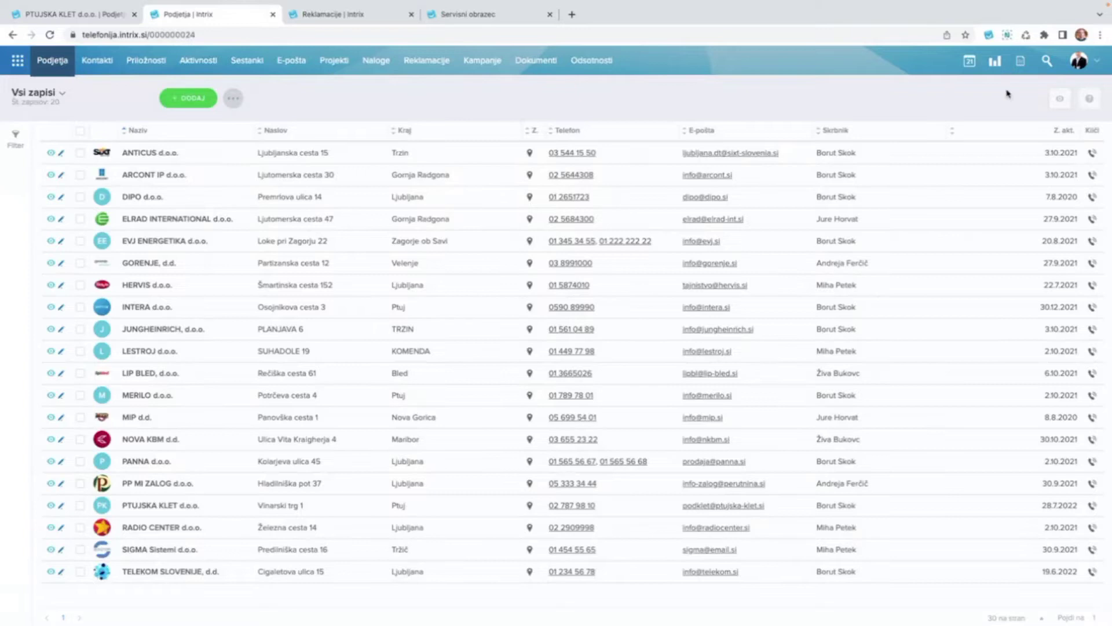
click(1023, 64)
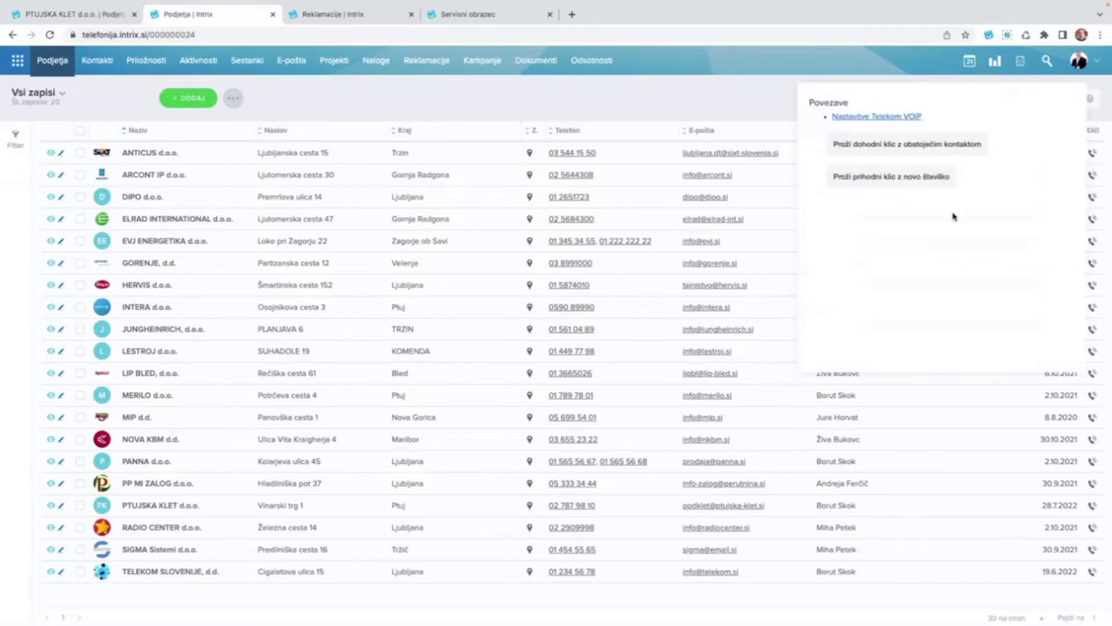
click(885, 182)
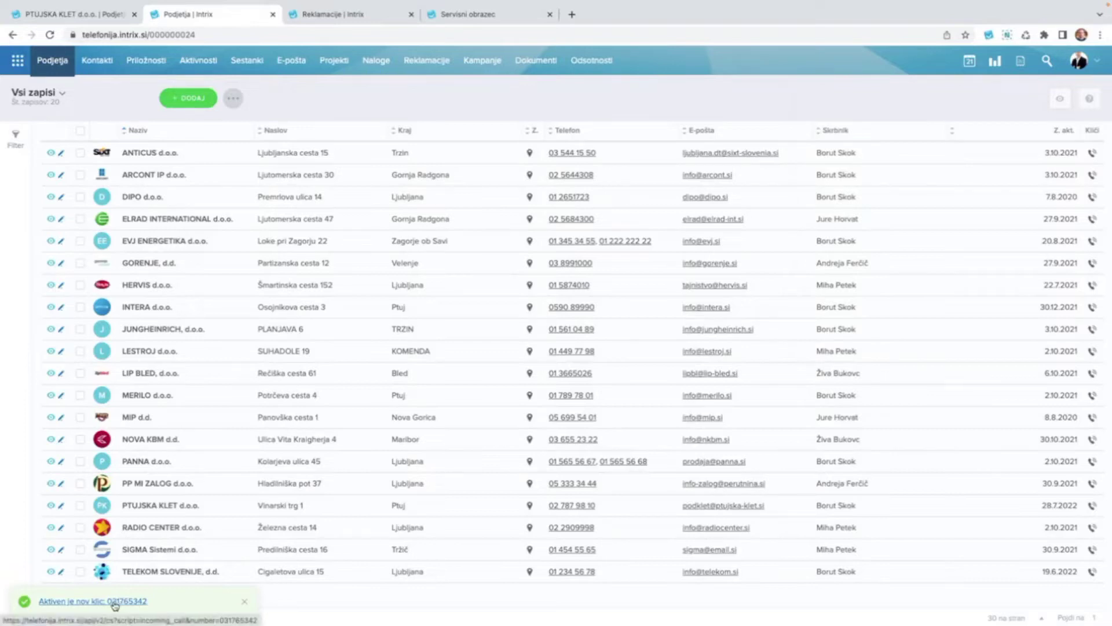
Open a Nov kontakt form from the number link in the 'Aktiven je nov klic' alert.
click(111, 606)
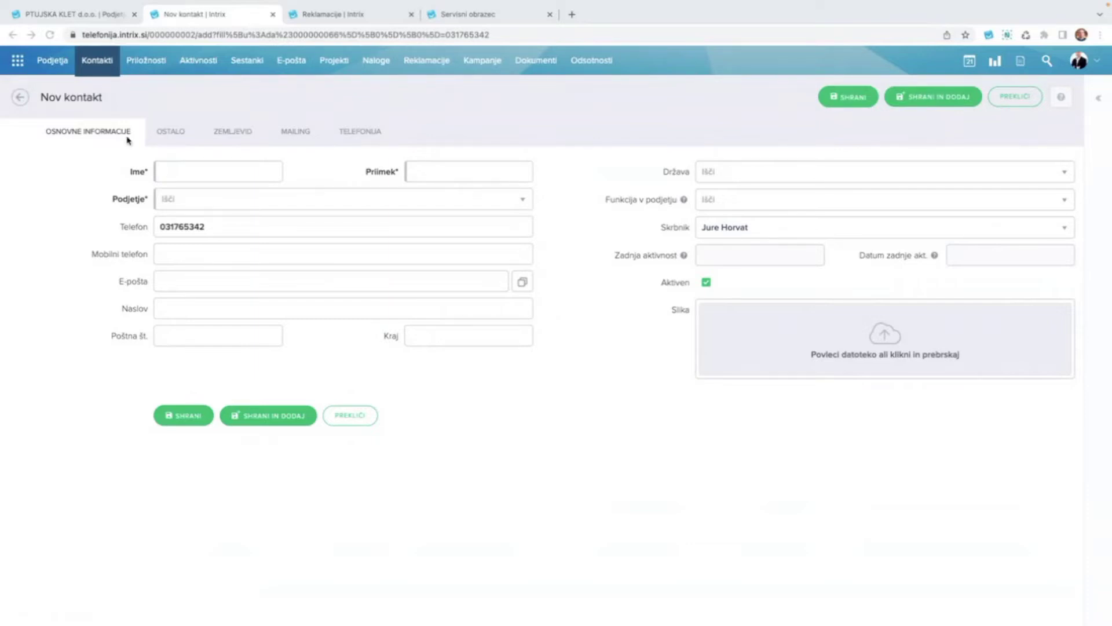
Enter the caller's first name and surname, link the contact to HERVIS d.o.o., and save it.
click(198, 175)
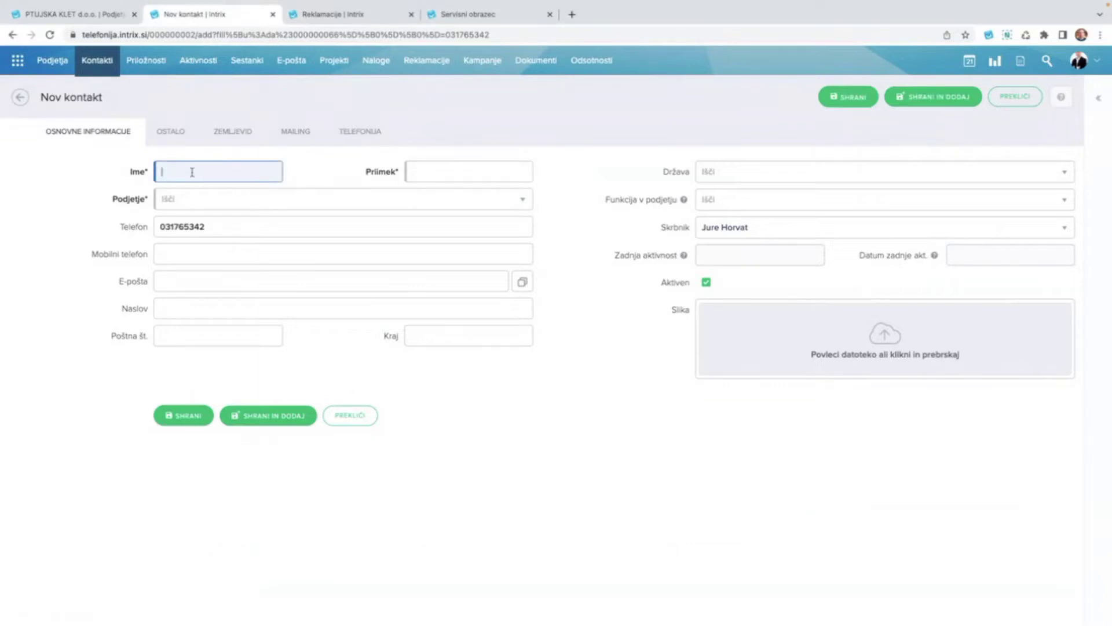
text(Janez)
key(Tab)
text(Novak)
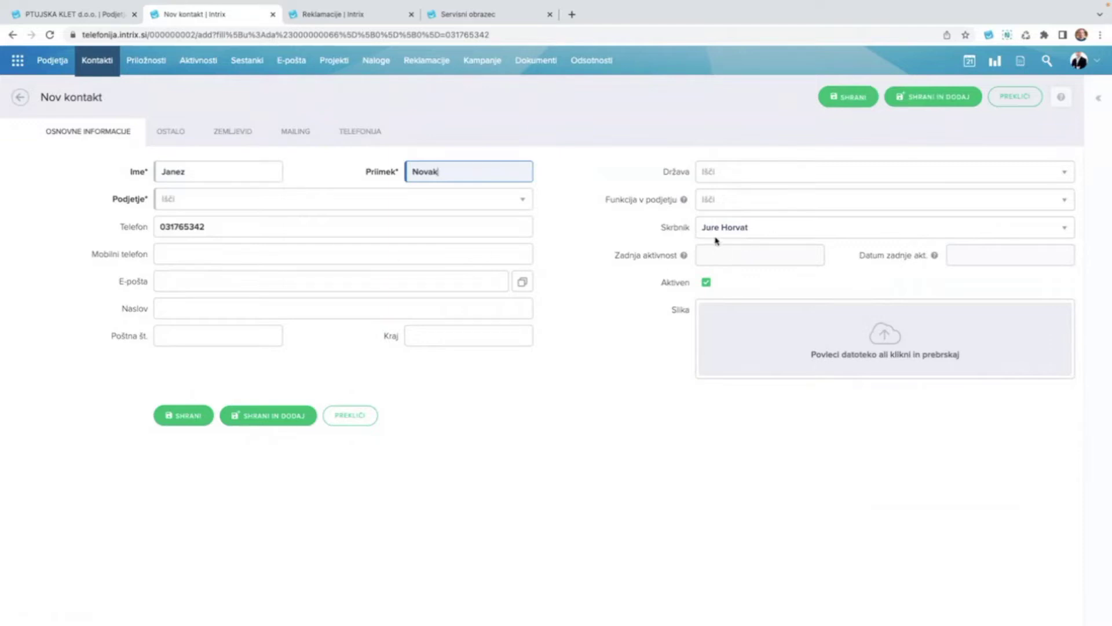
click(231, 198)
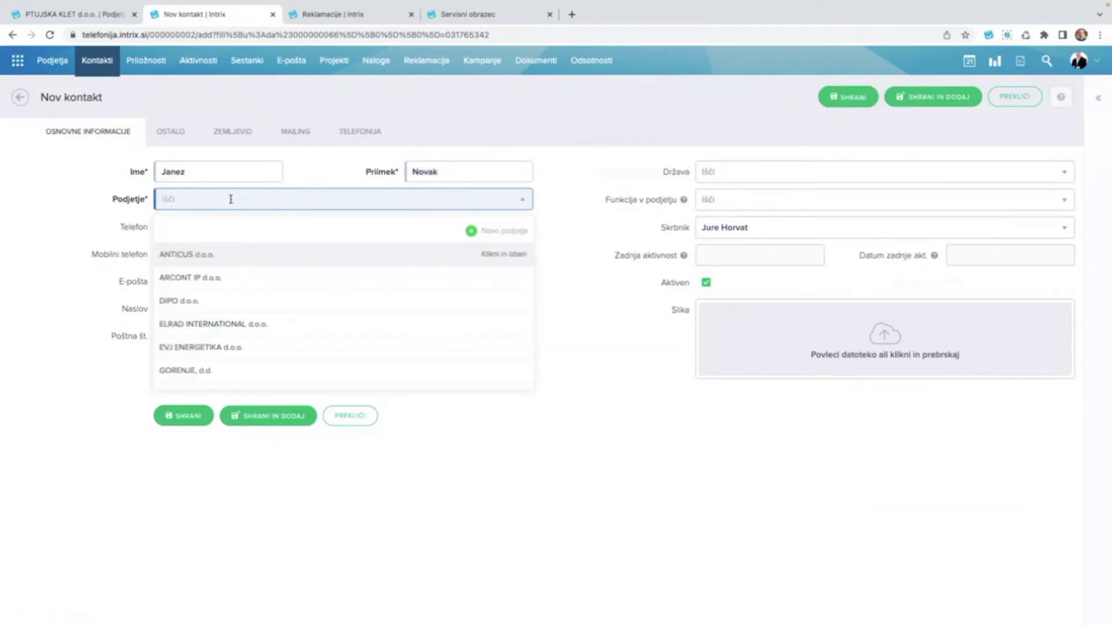
scroll(206, 313, down, 2)
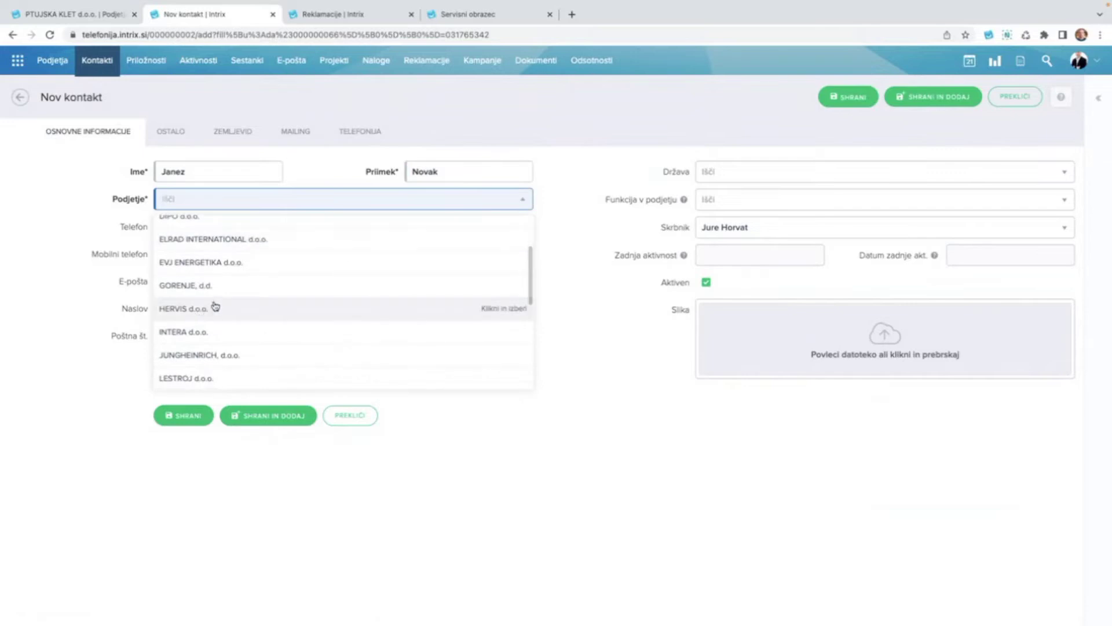
click(215, 307)
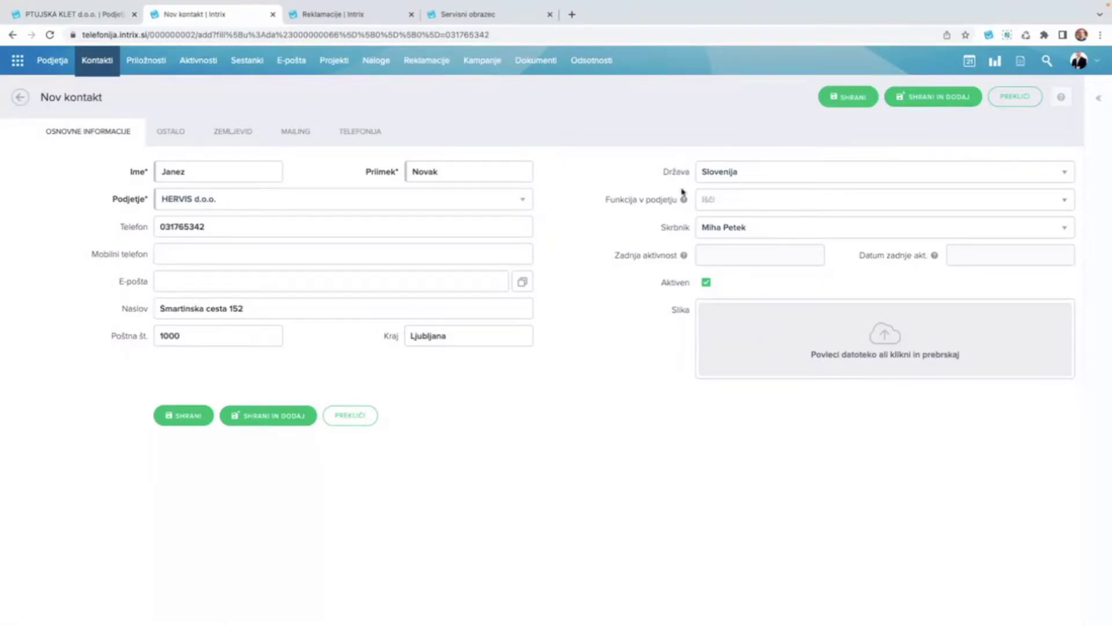
click(853, 106)
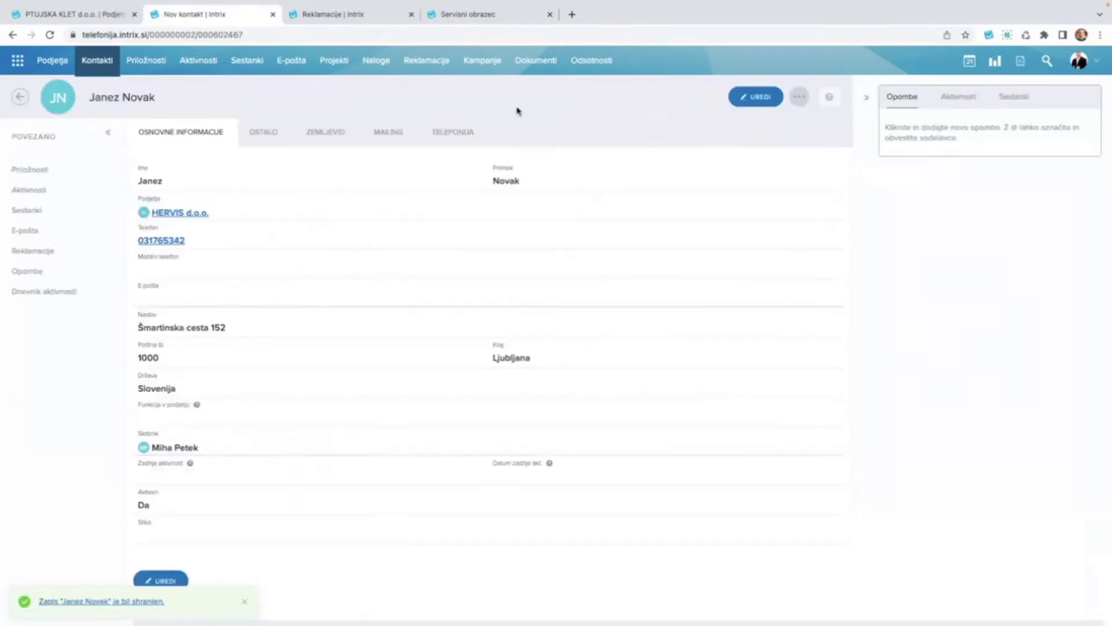
click(244, 602)
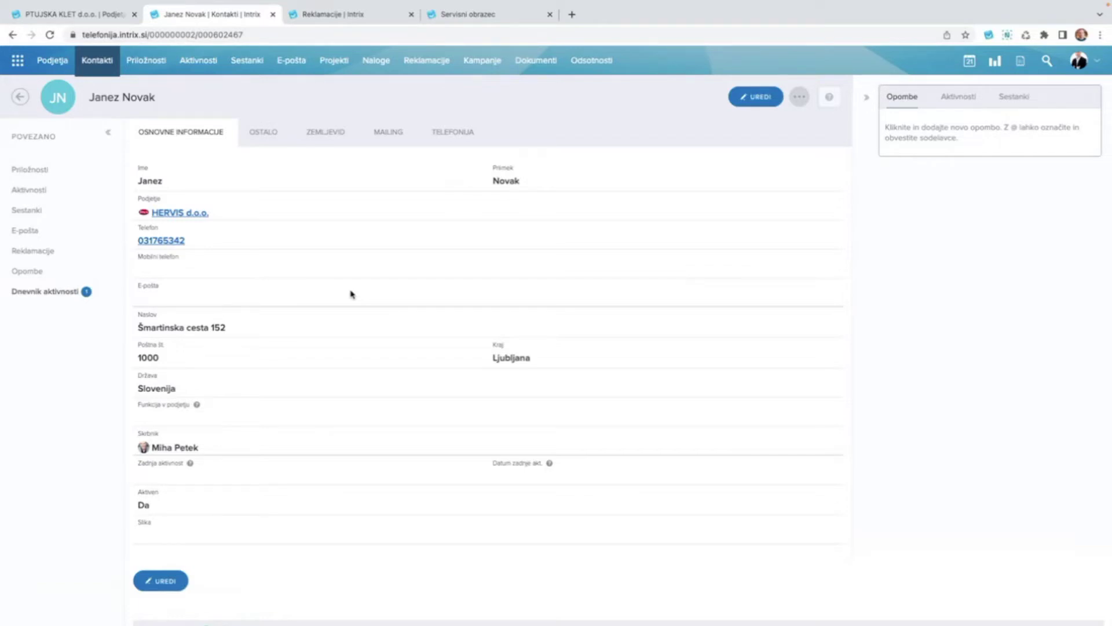
click(94, 19)
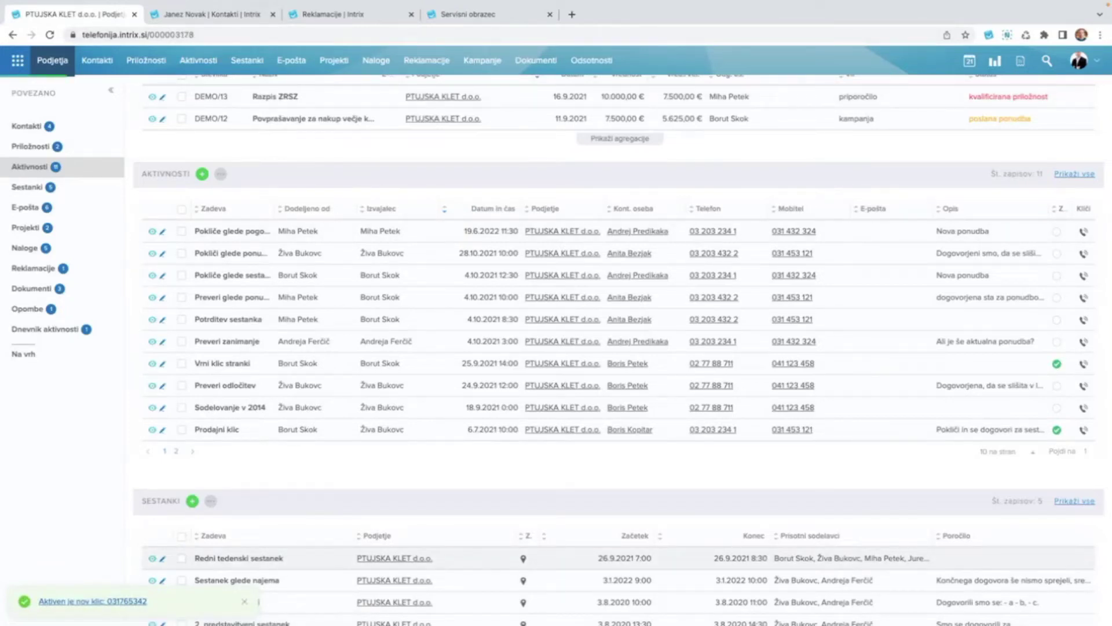
click(482, 60)
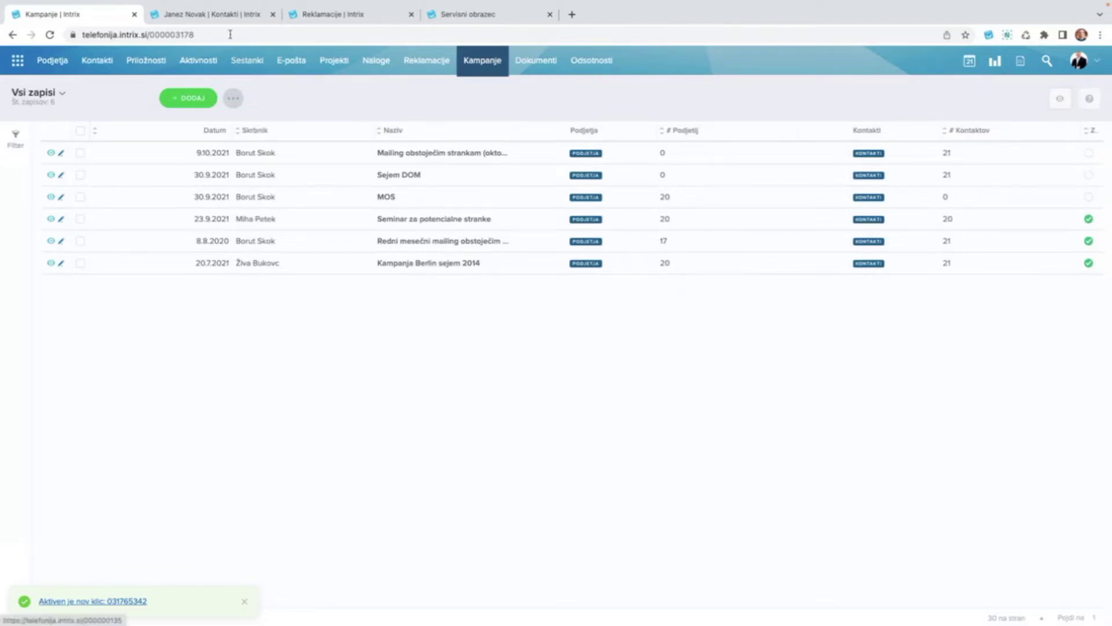
click(218, 16)
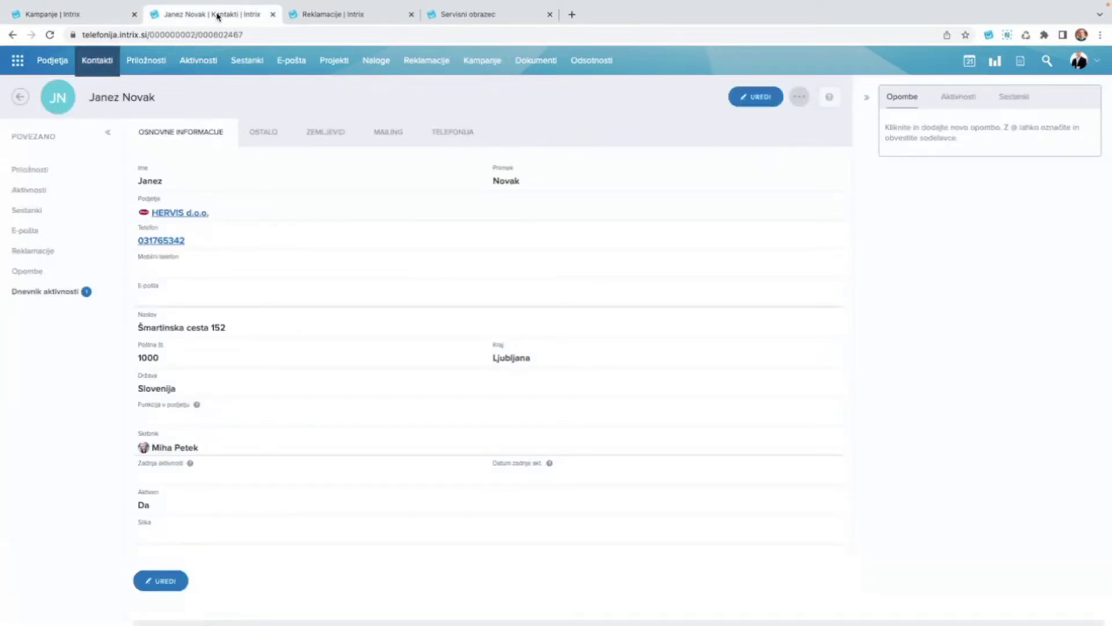
Switch to the Reklamacije list and close the contact's detail tab.
click(336, 22)
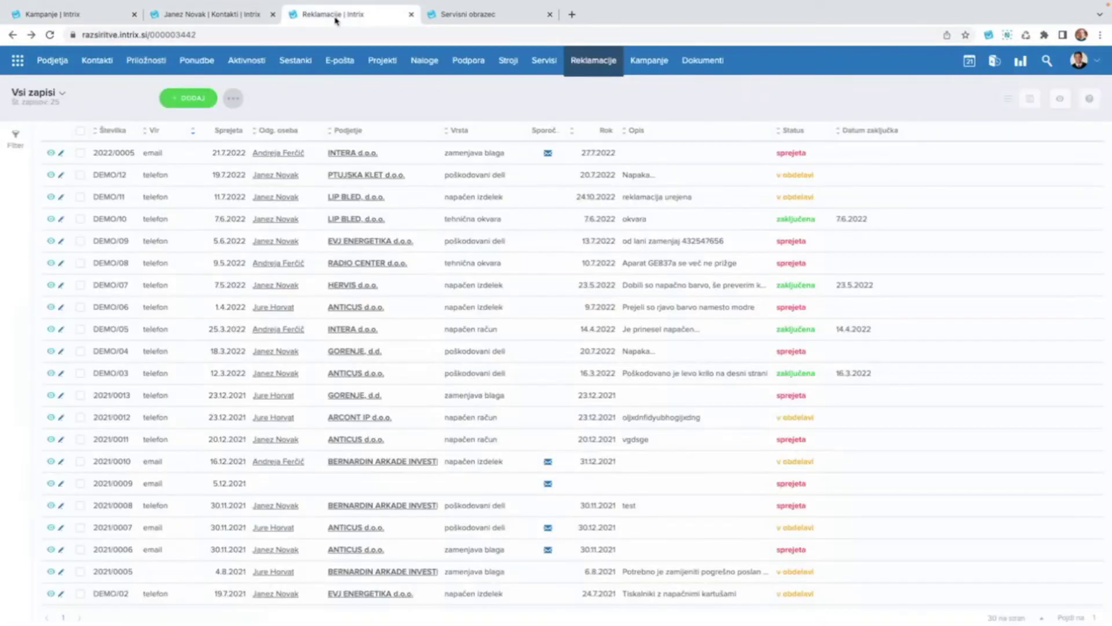
click(272, 15)
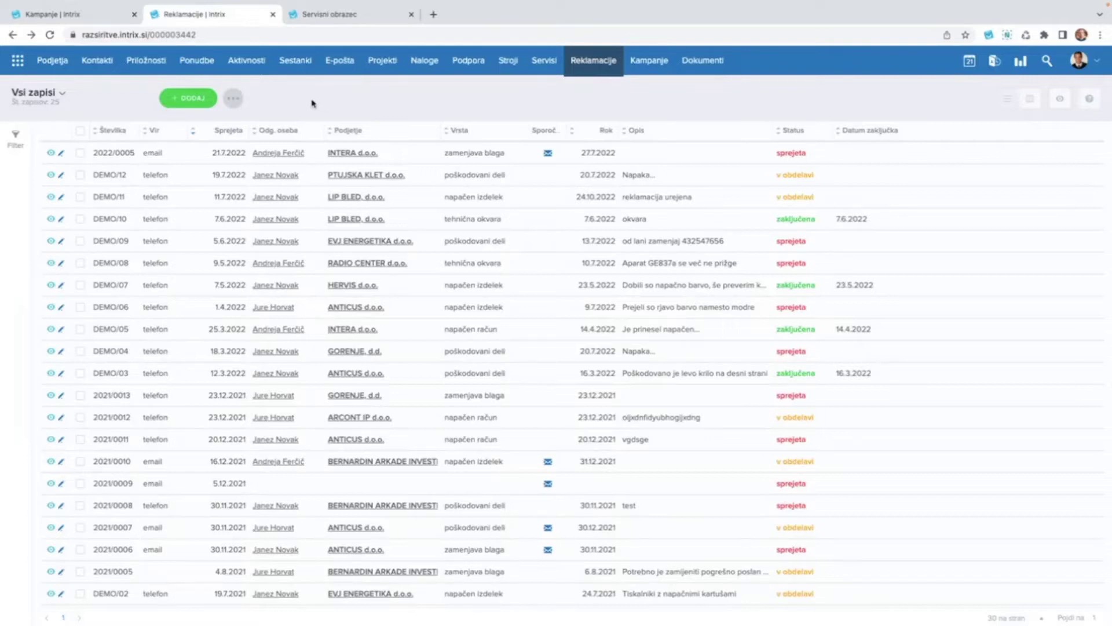
Start a new complaint, then abandon it for the Kampanje list.
click(192, 100)
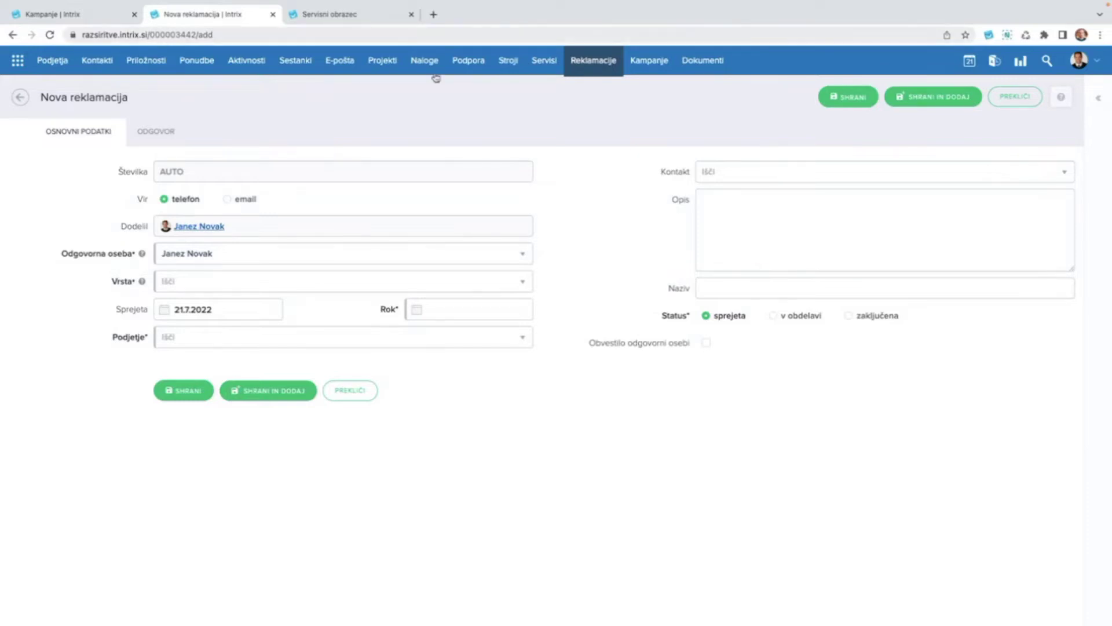
click(653, 60)
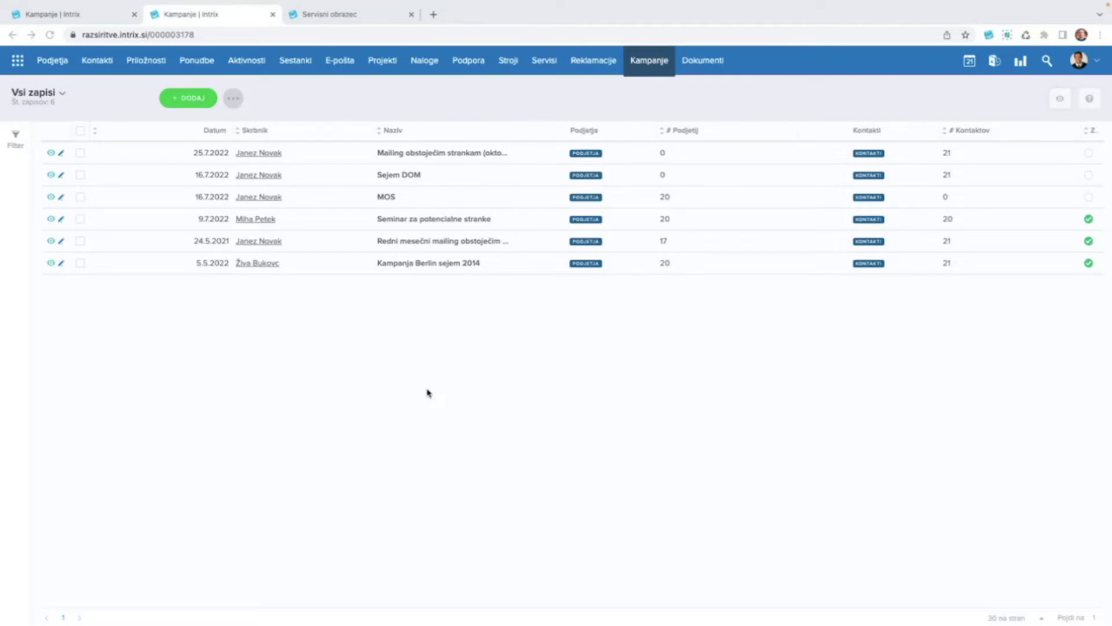
Start a new campaign, keep the current owner, and name it 'Novoletna čestitka'.
click(187, 102)
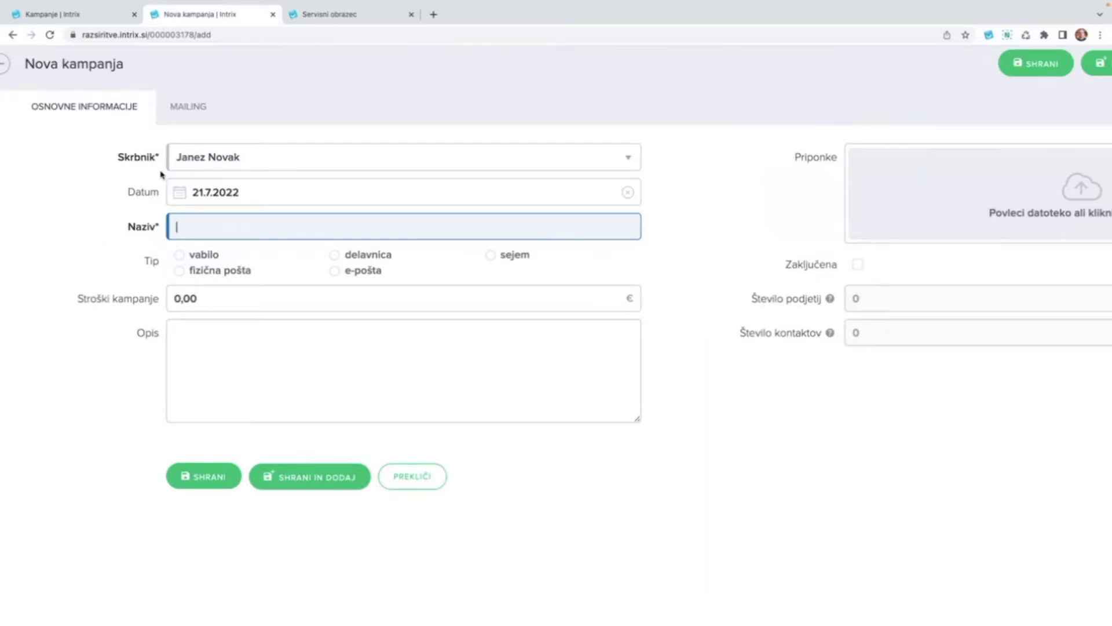
click(245, 160)
click(64, 216)
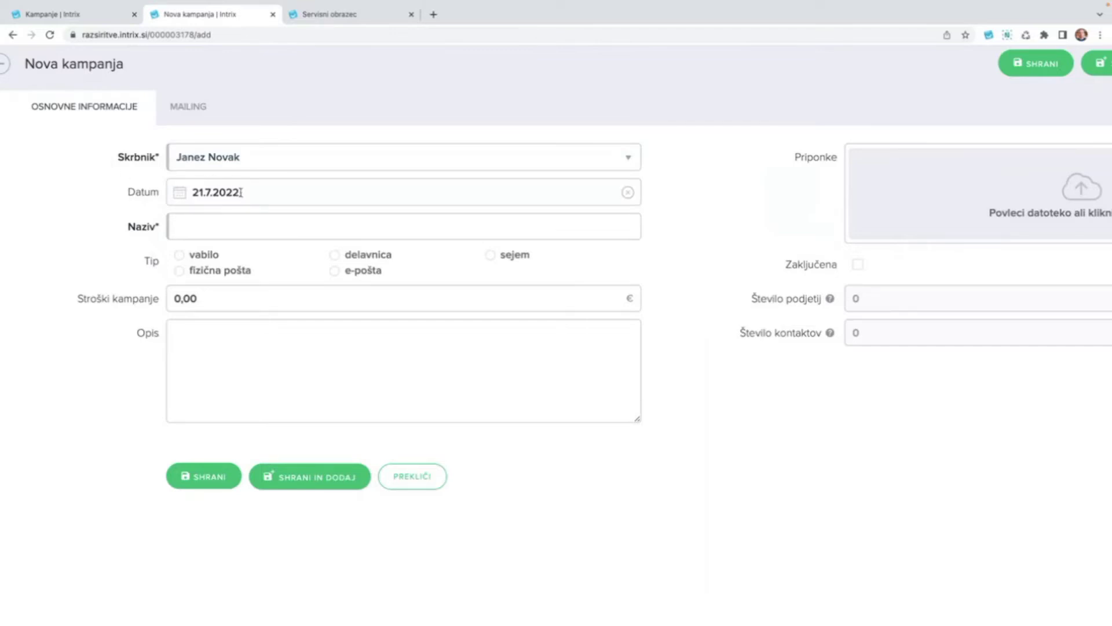
click(230, 228)
text(Novoletna čestitka)
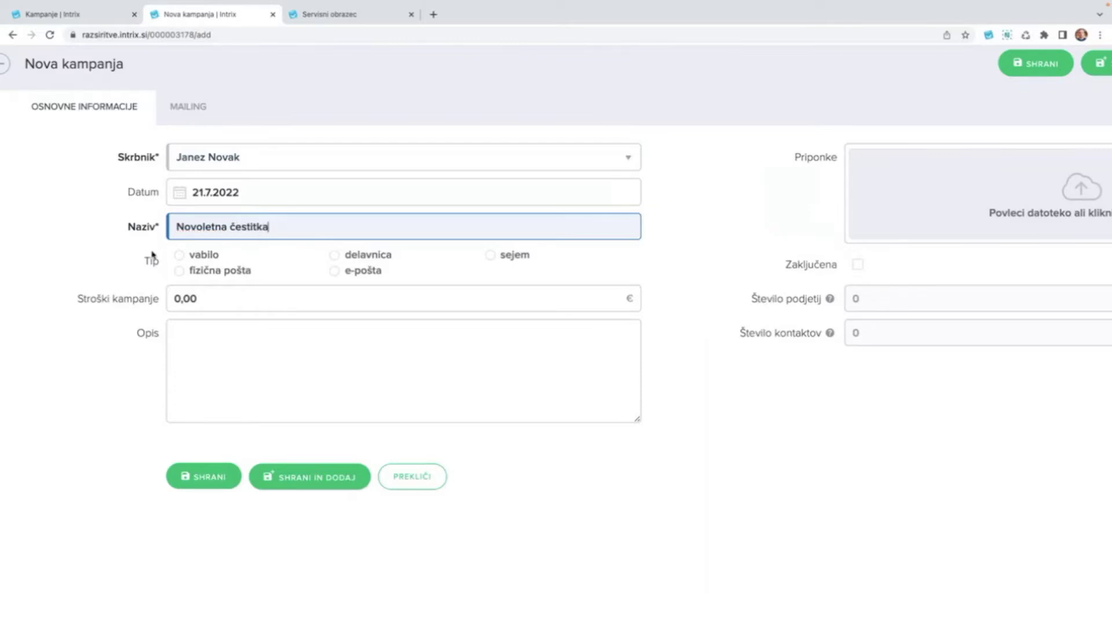
Set the campaign type to fizična pošta and costs to 500, then save.
click(179, 271)
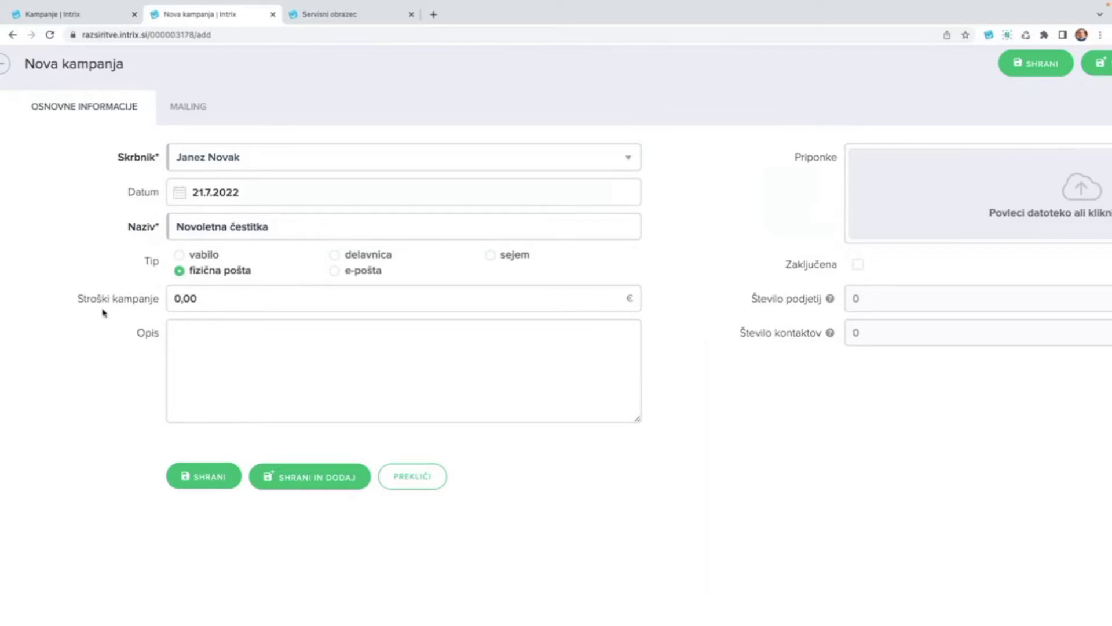
click(225, 301)
double_click(224, 301)
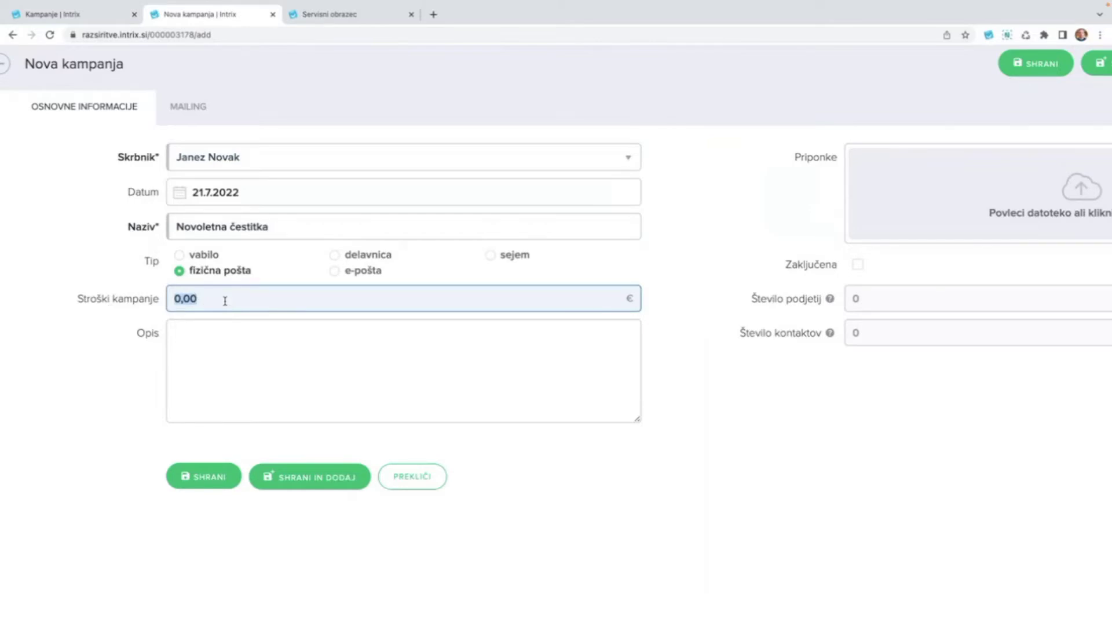
text(500)
click(96, 383)
click(264, 348)
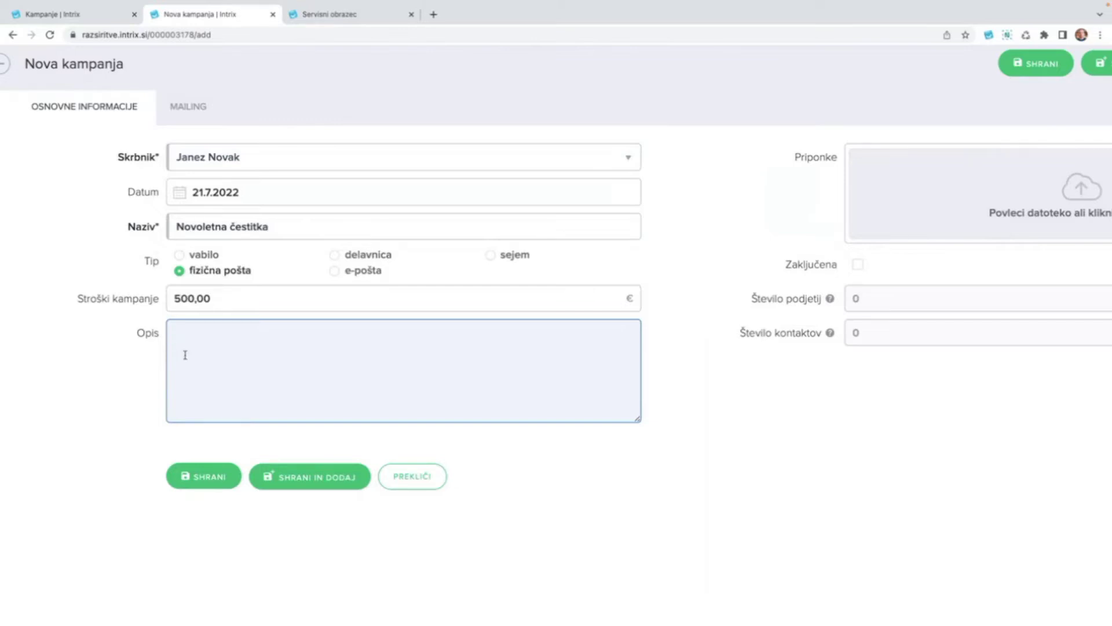
scroll(664, 402, right, 2)
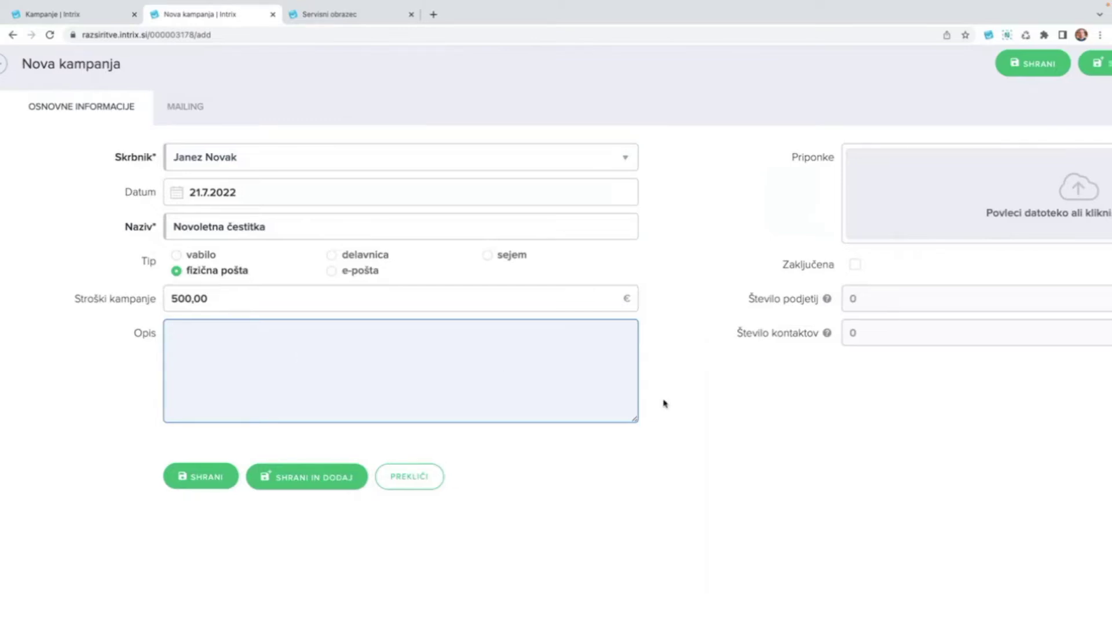
scroll(827, 181, right, 6)
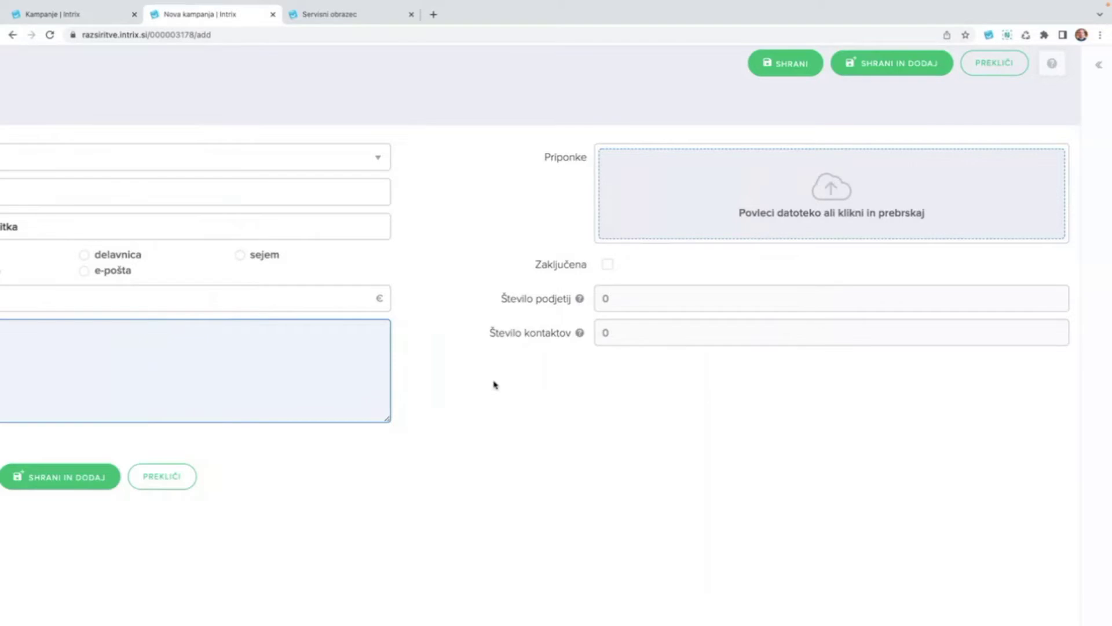
scroll(425, 377, left, 5)
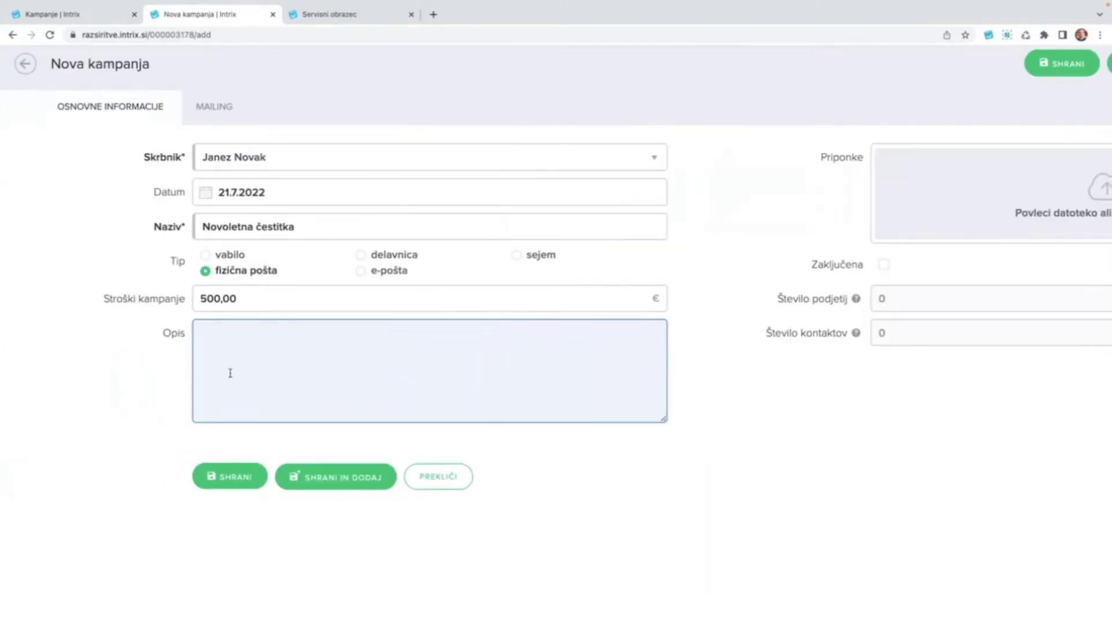
key(ctrl+minus)
click(183, 431)
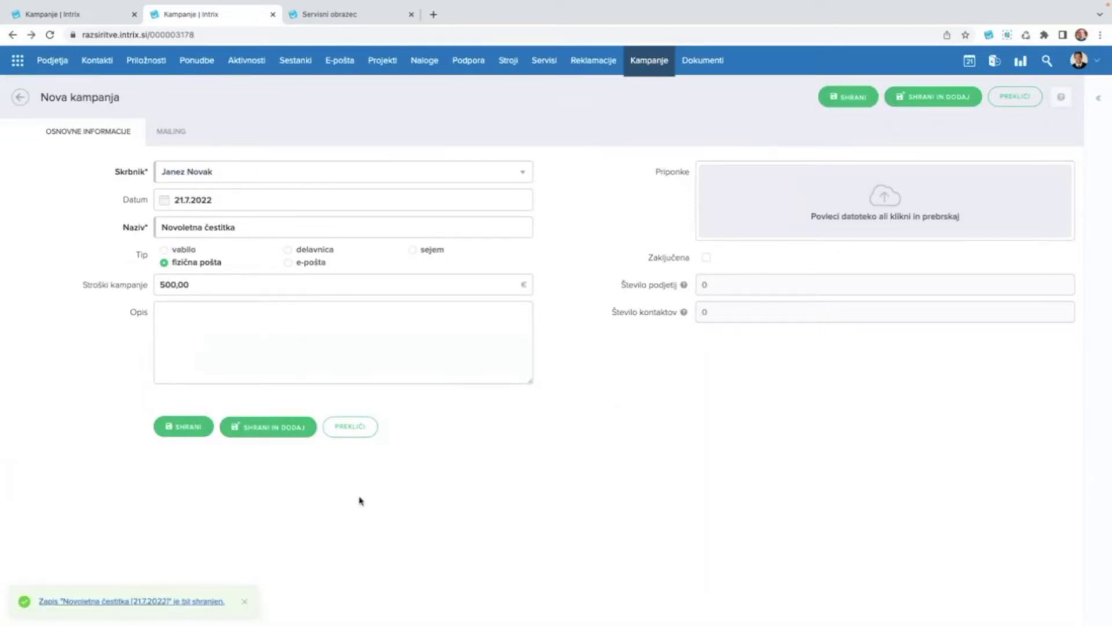
Dismiss the saved notice, tick and untick the Novoletna čestitka row, and go to Podjetja.
click(245, 603)
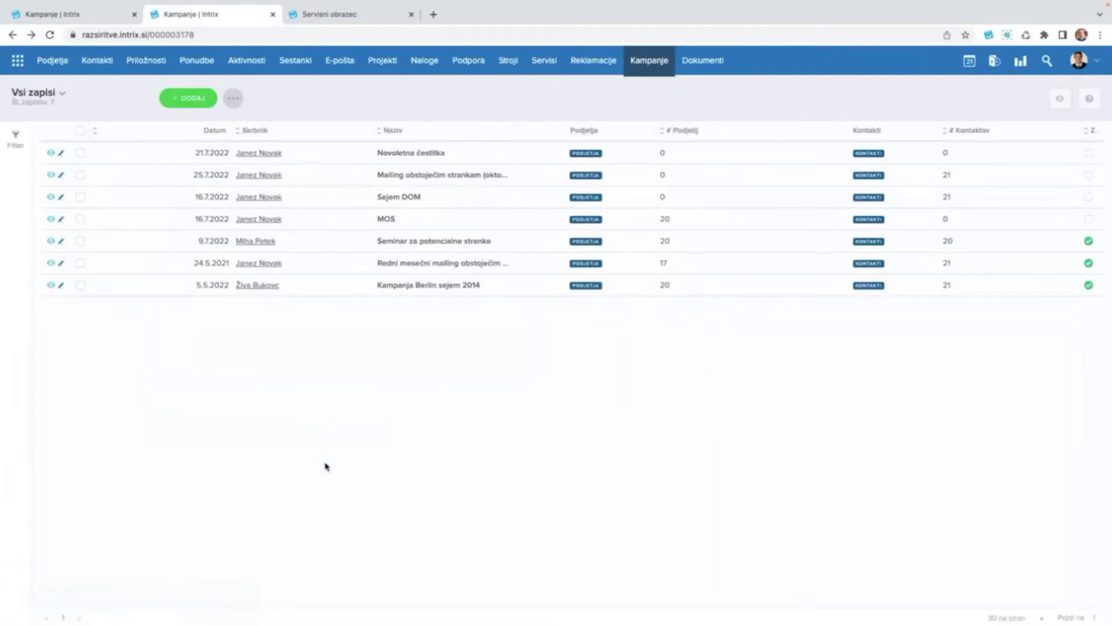
click(80, 154)
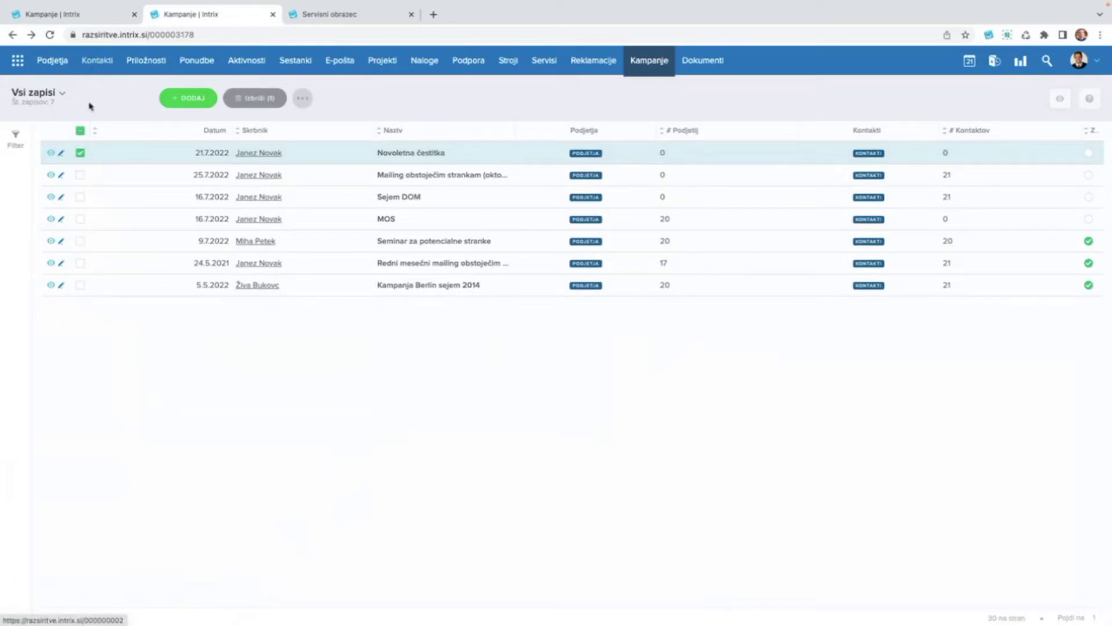
click(80, 153)
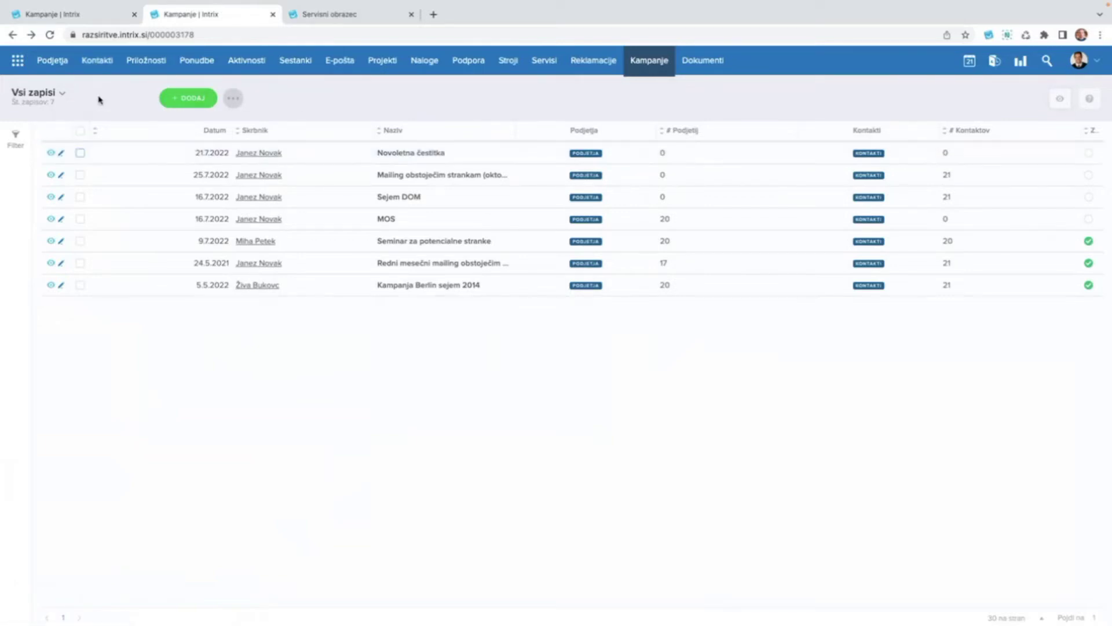
click(52, 61)
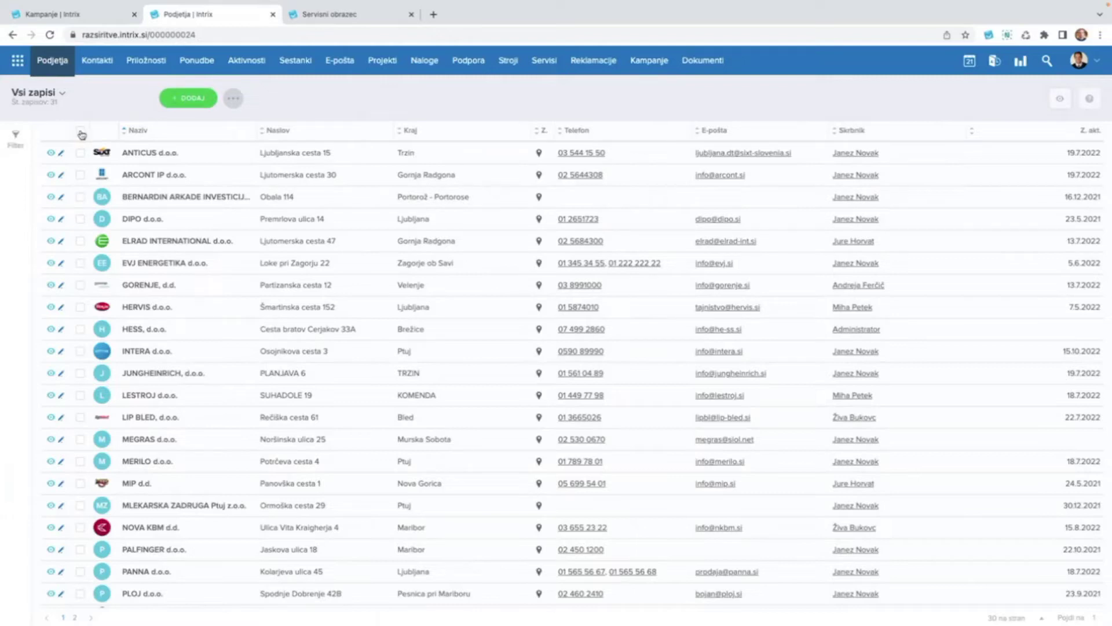
Filter the companies list by country Slovenija.
click(16, 148)
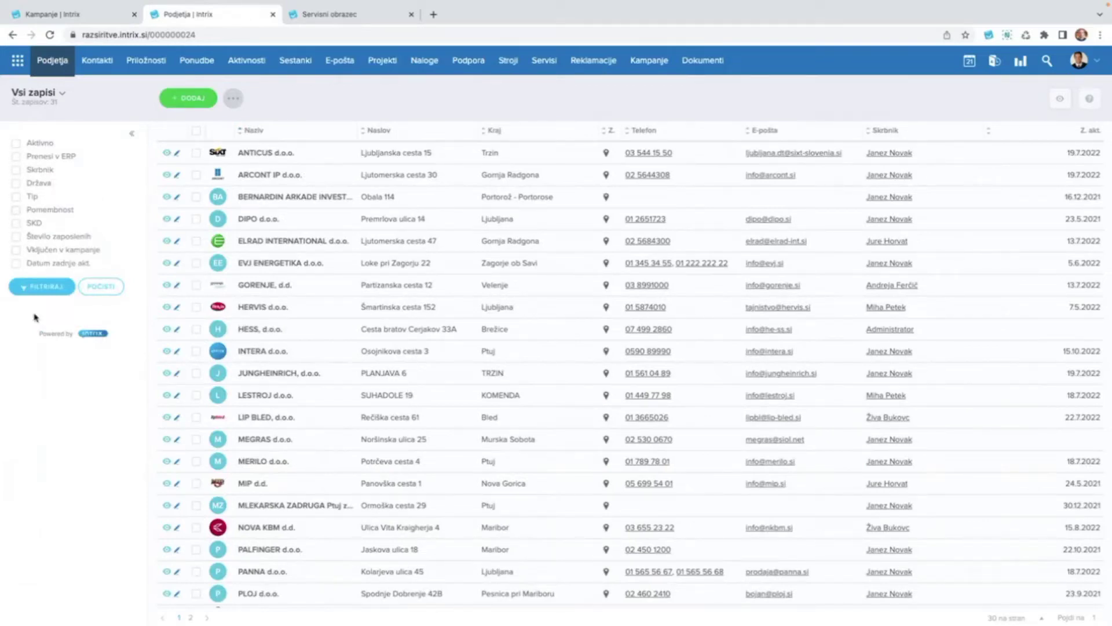
click(17, 186)
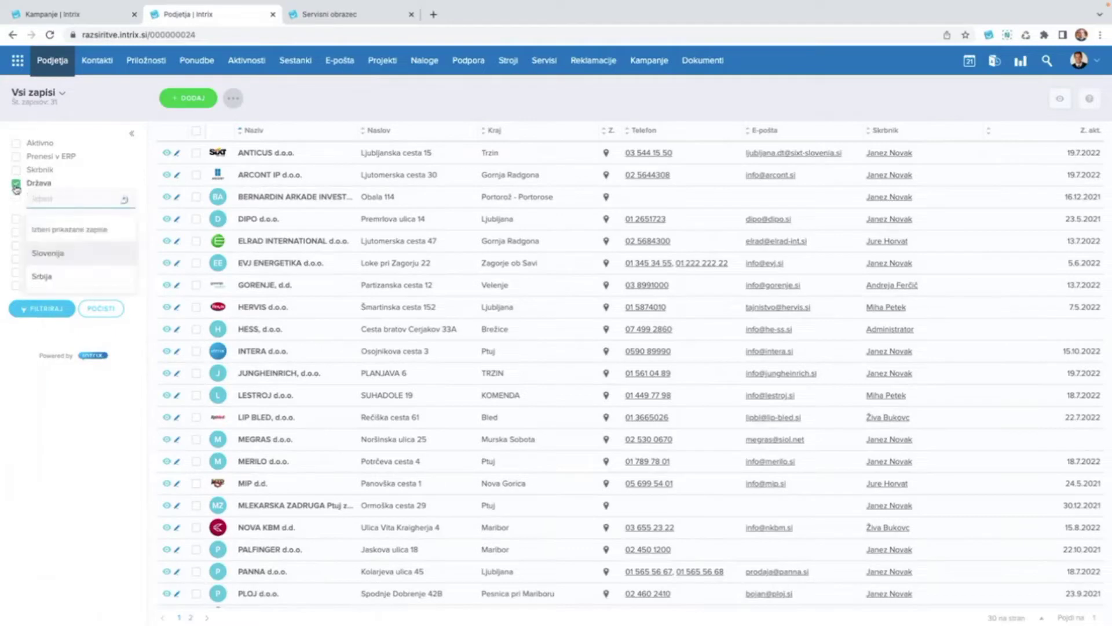
click(71, 258)
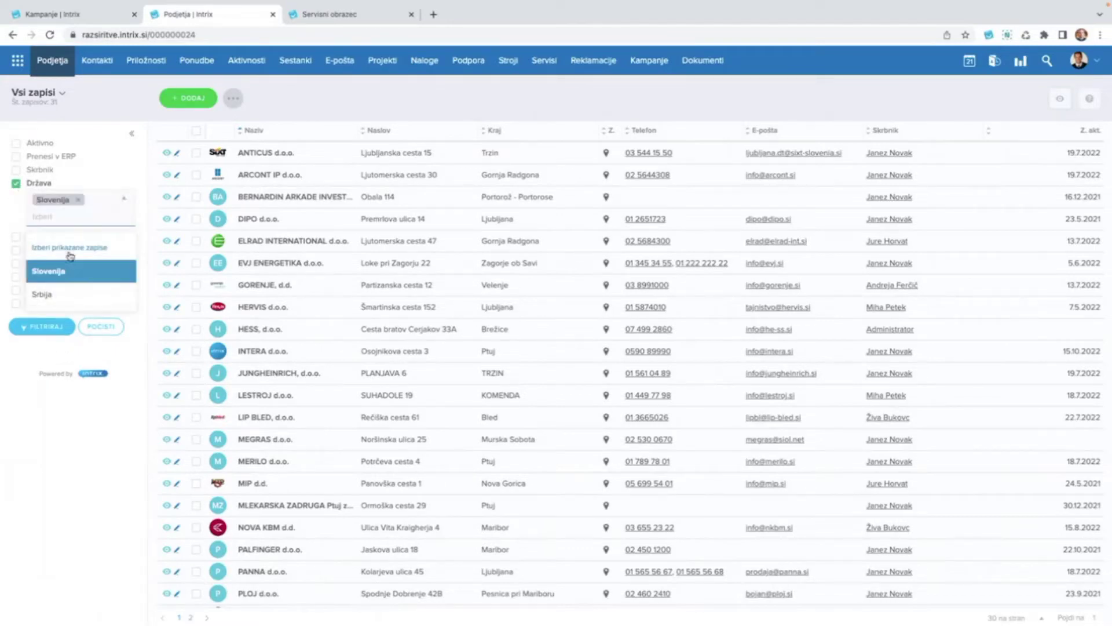
click(44, 409)
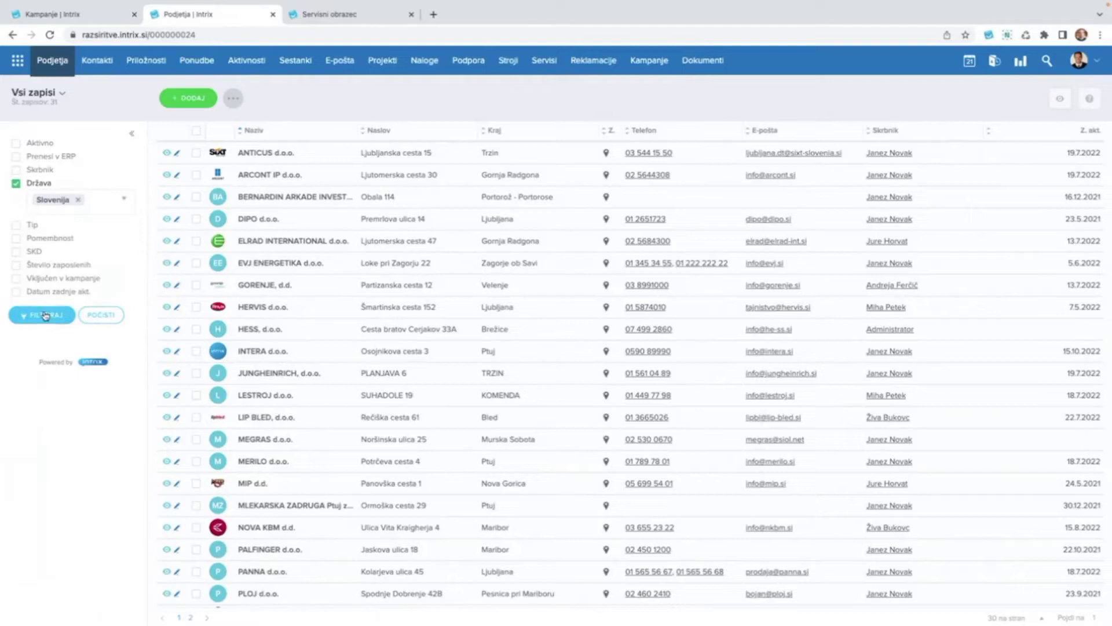
click(45, 316)
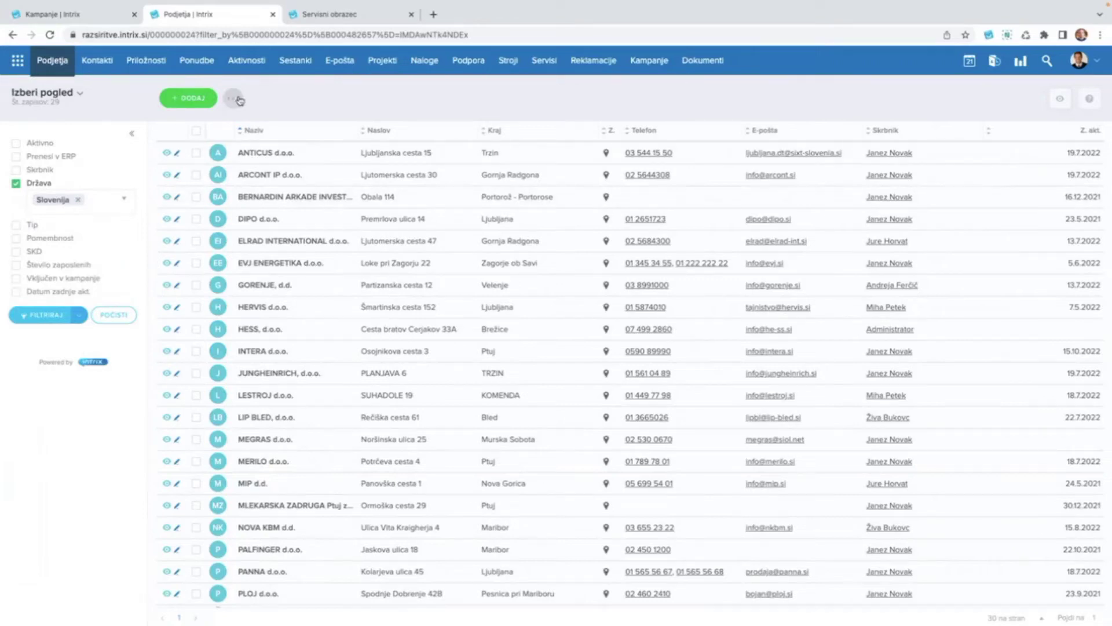
scroll(238, 100, up, 1)
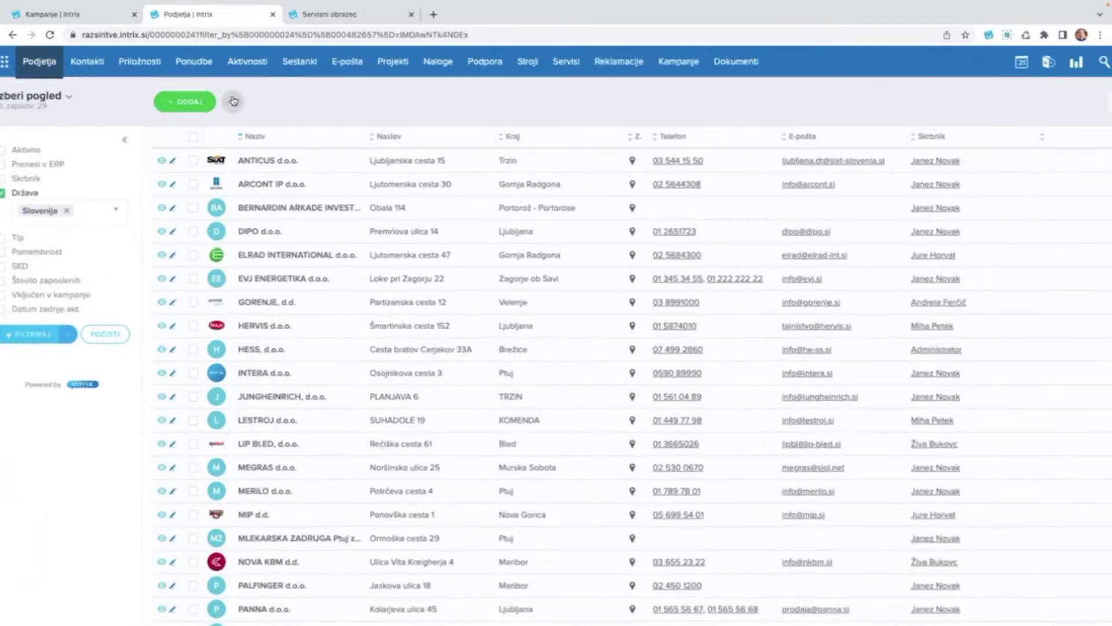
scroll(233, 102, up, 2)
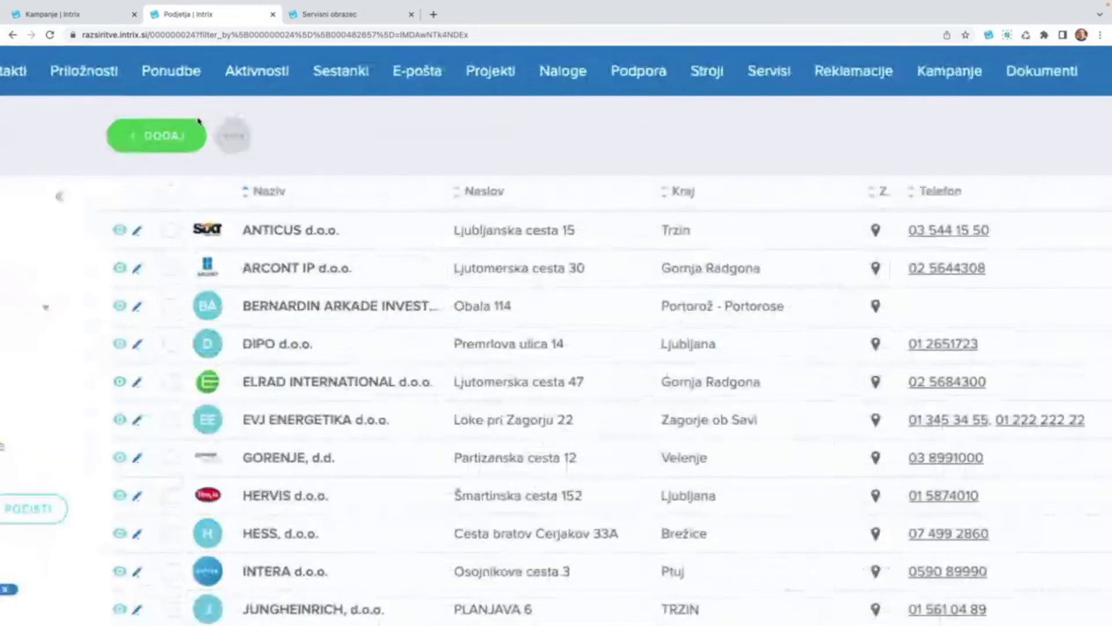
Add all filtered records to the Novoletna čestitka campaign using Dodaj/odstrani iz kampanje.
click(241, 140)
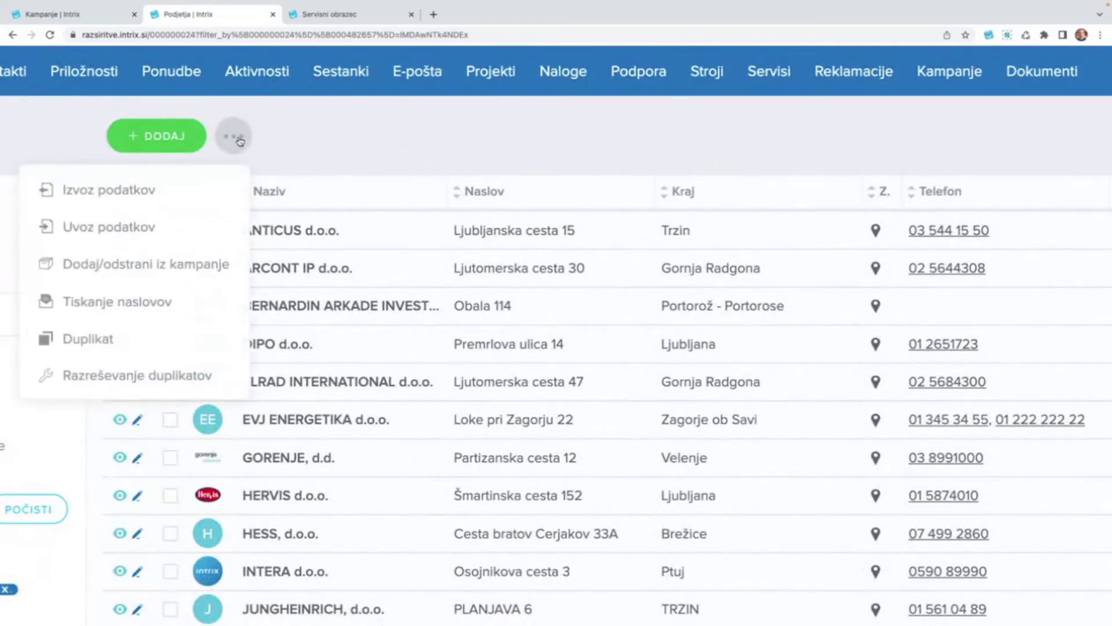
click(146, 264)
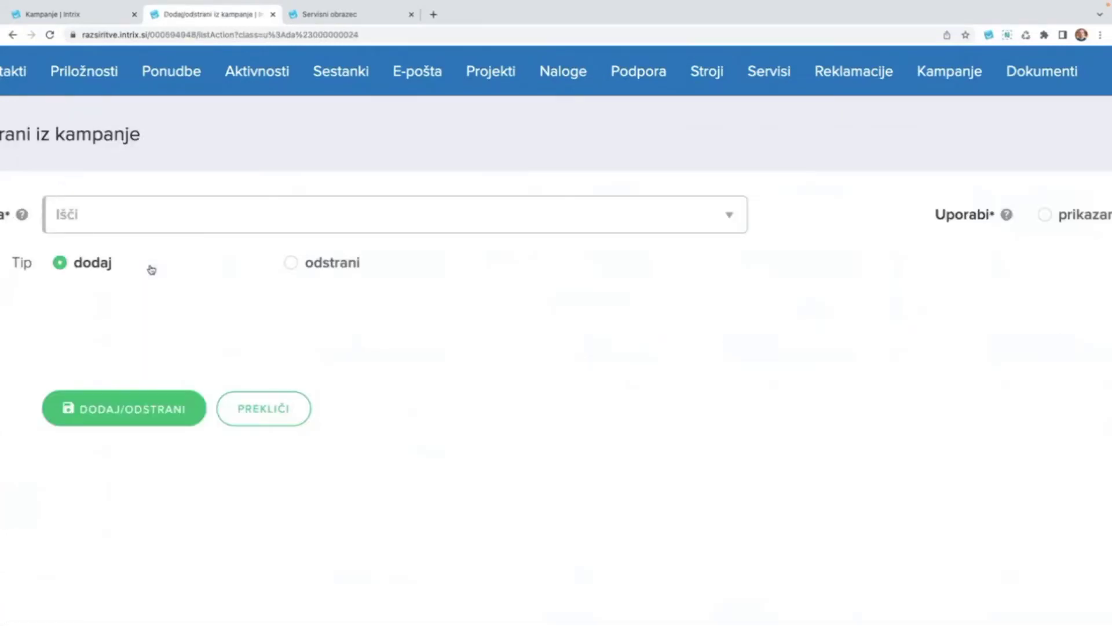
scroll(150, 267, down, 5)
scroll(152, 269, down, 3)
click(152, 157)
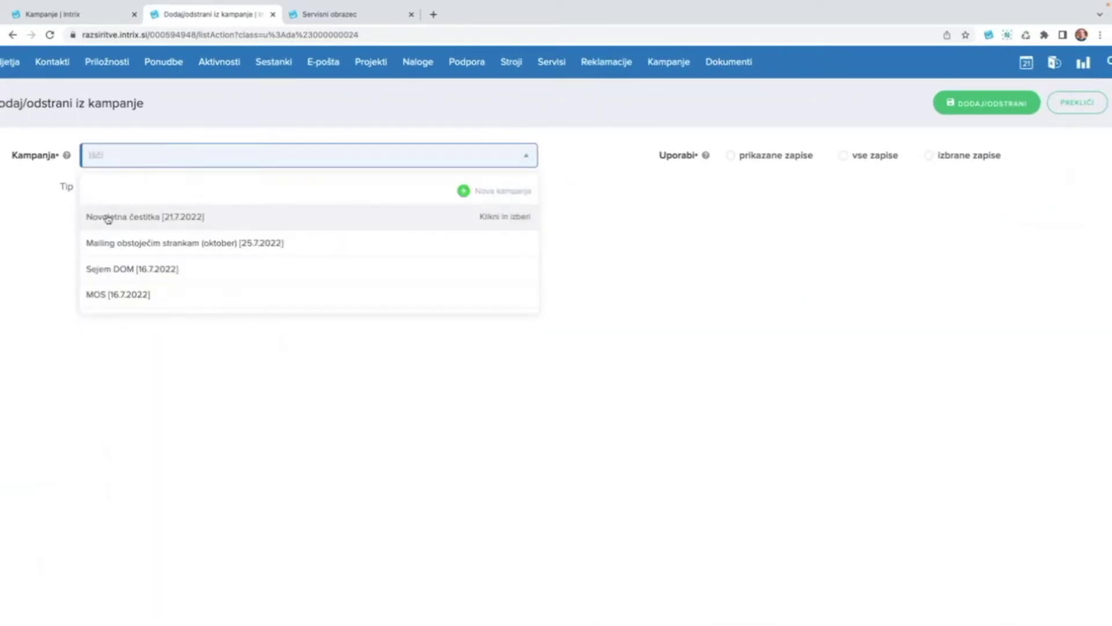
click(200, 221)
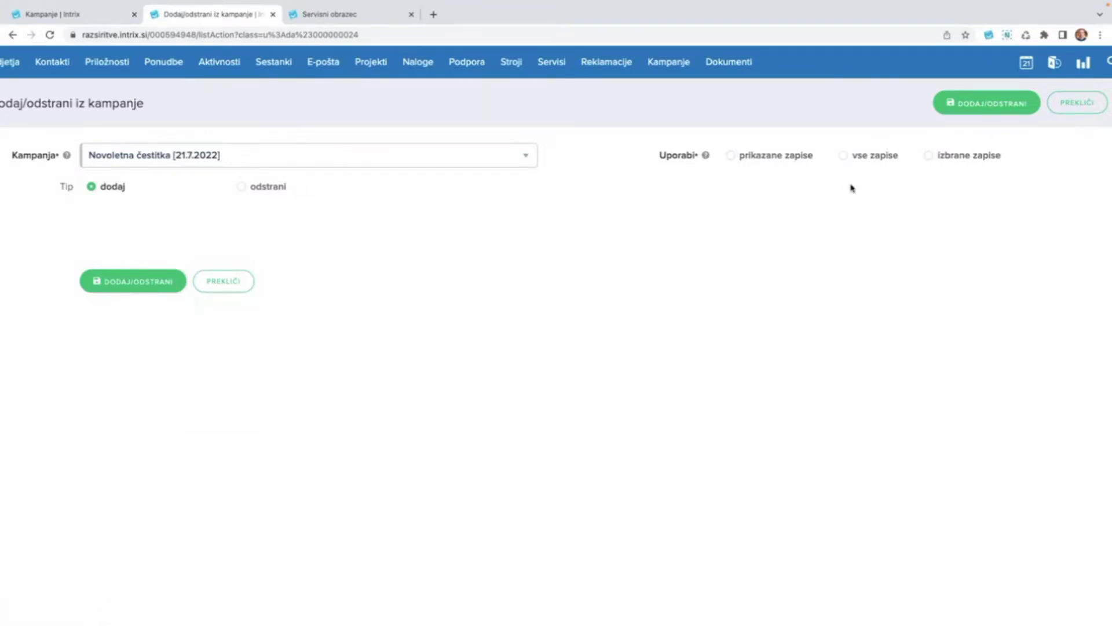
click(865, 158)
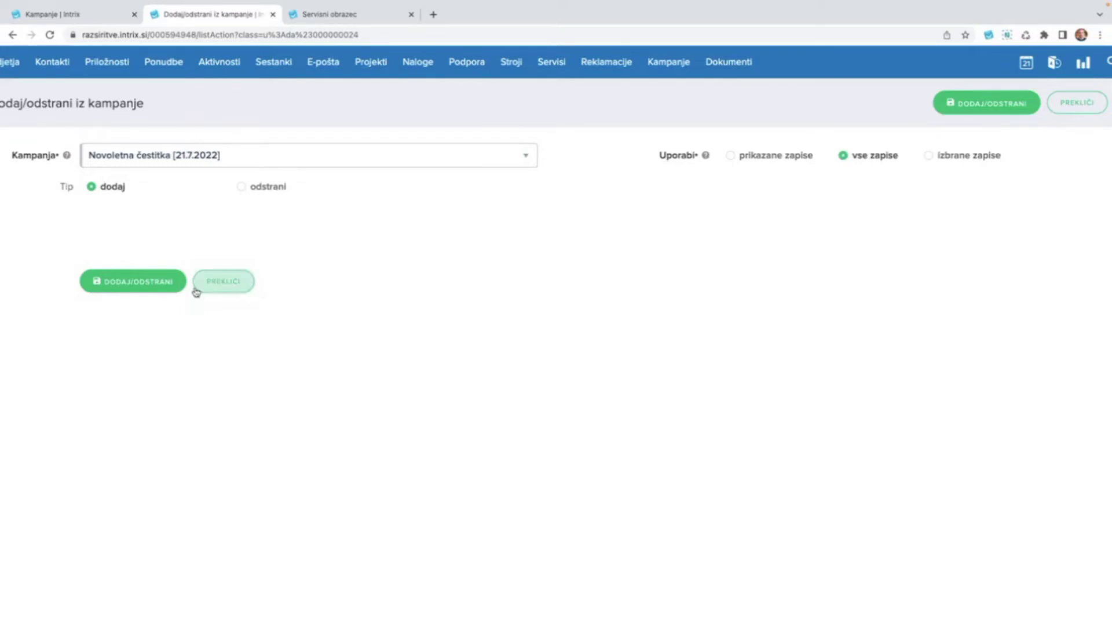
scroll(196, 291, down, 2)
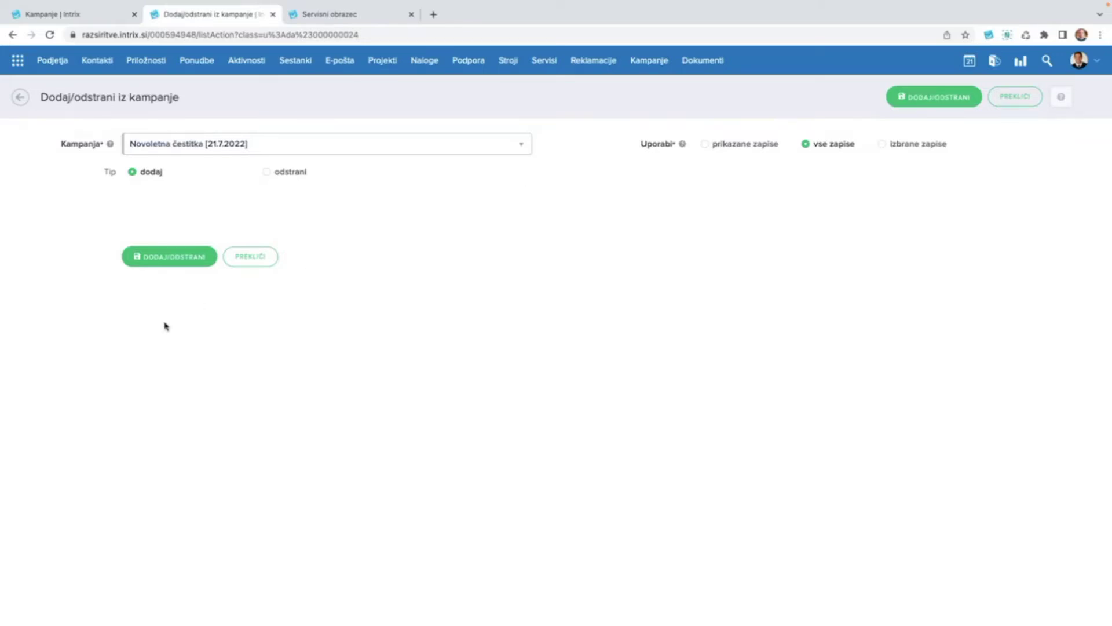
click(155, 260)
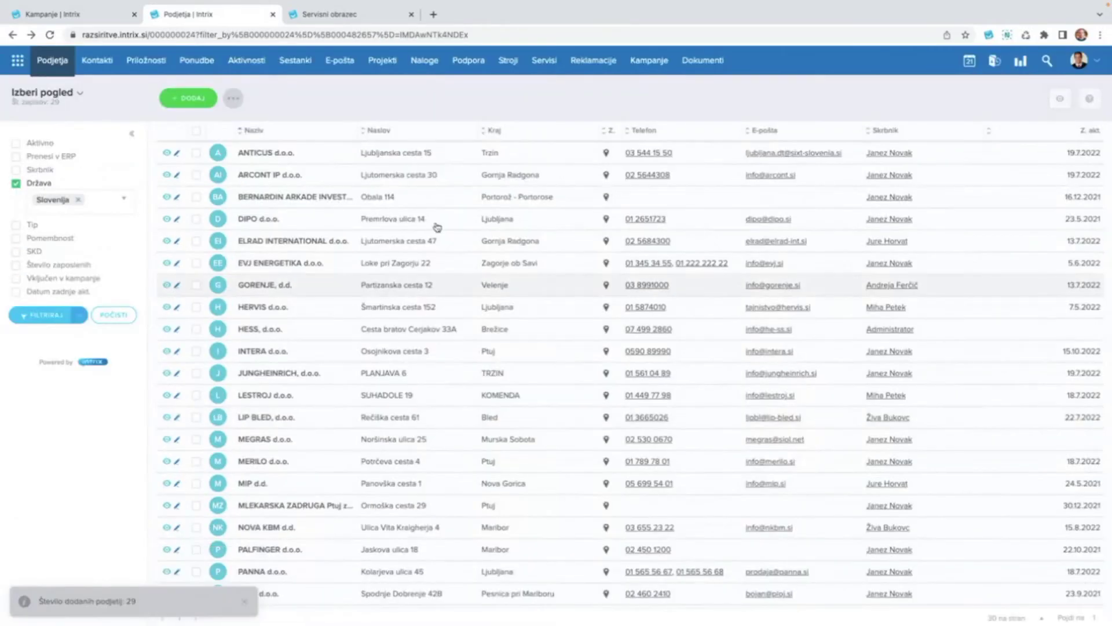
In Kampanje, open the PODJETJA list of the Novoletna čestitka campaign.
click(649, 66)
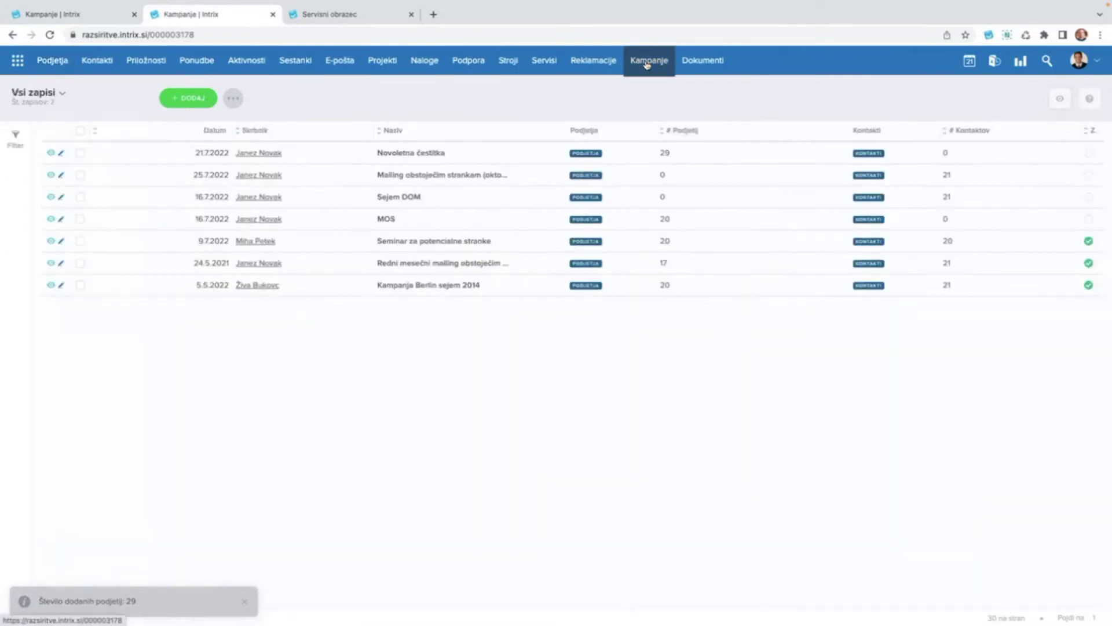
click(81, 153)
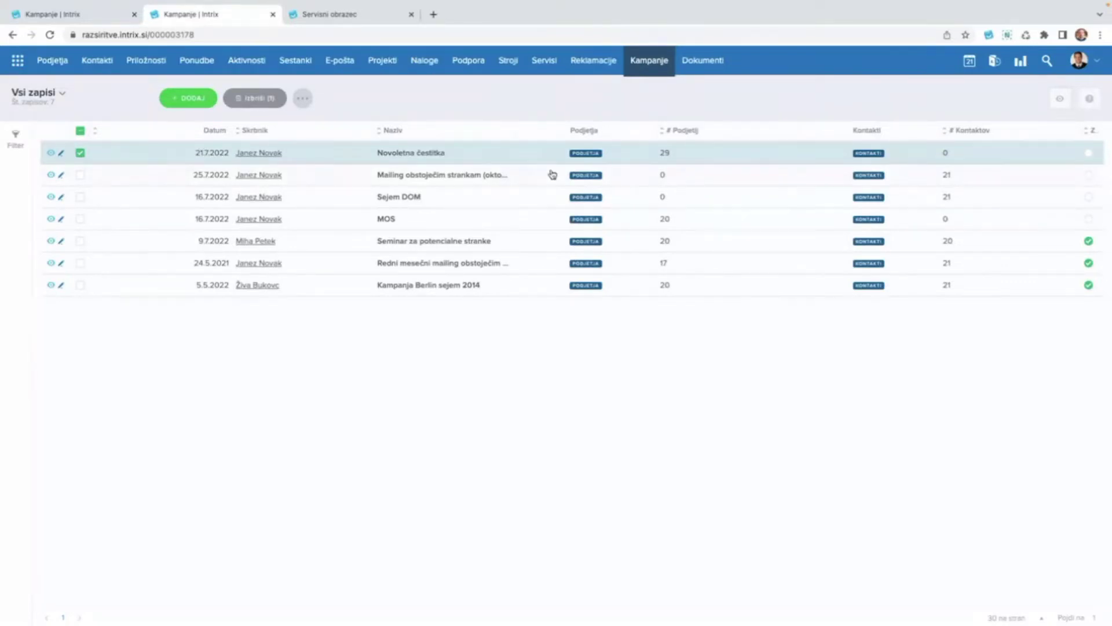
click(587, 155)
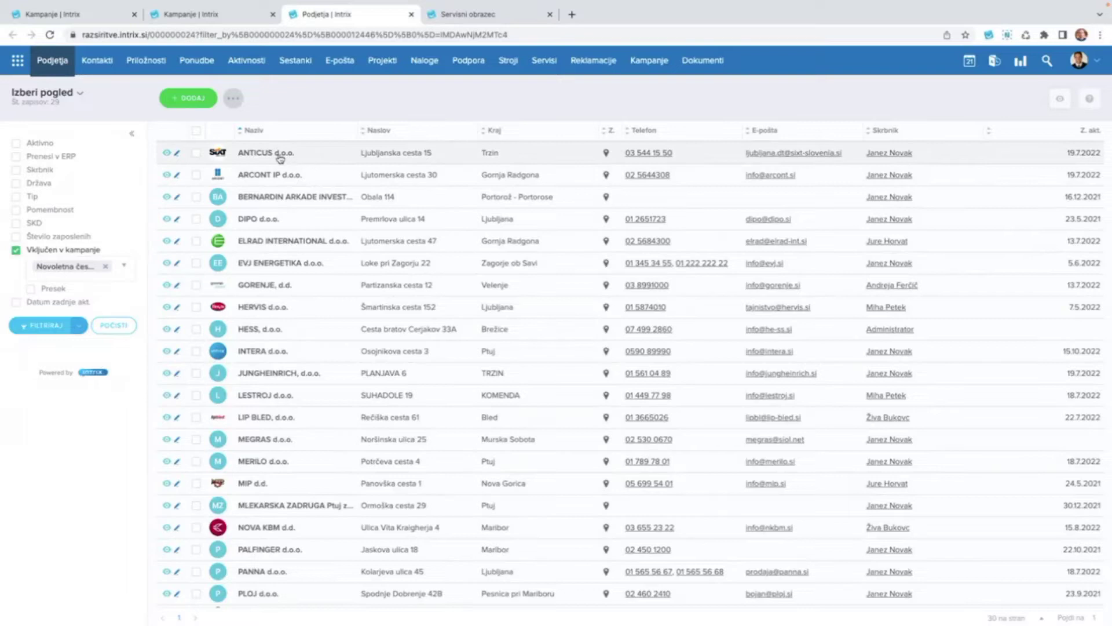
middle_click(168, 154)
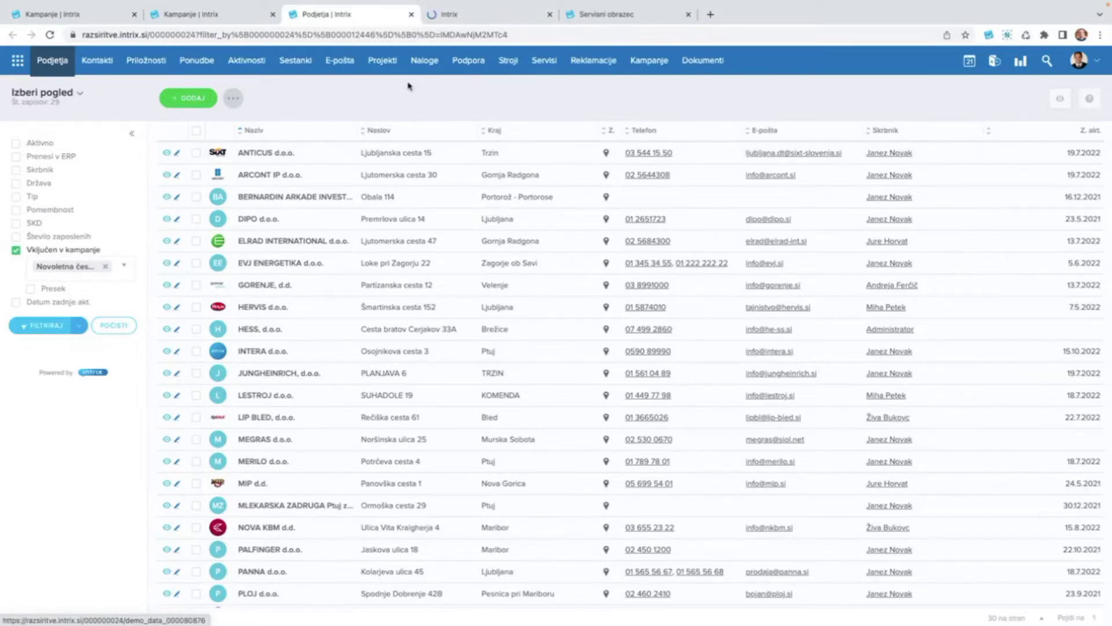
click(472, 20)
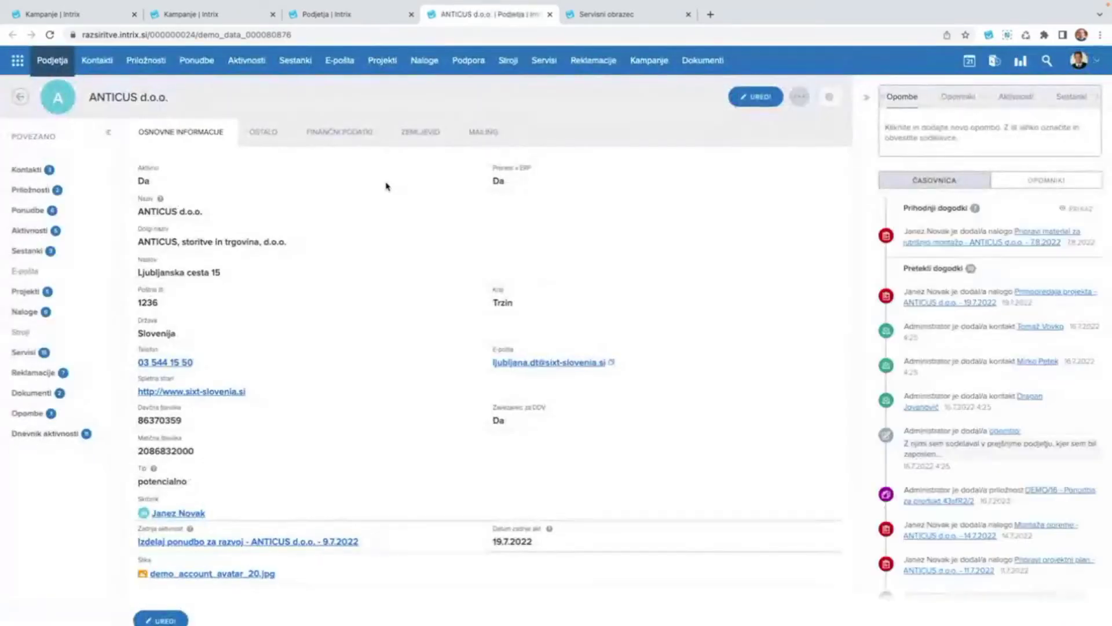
click(268, 137)
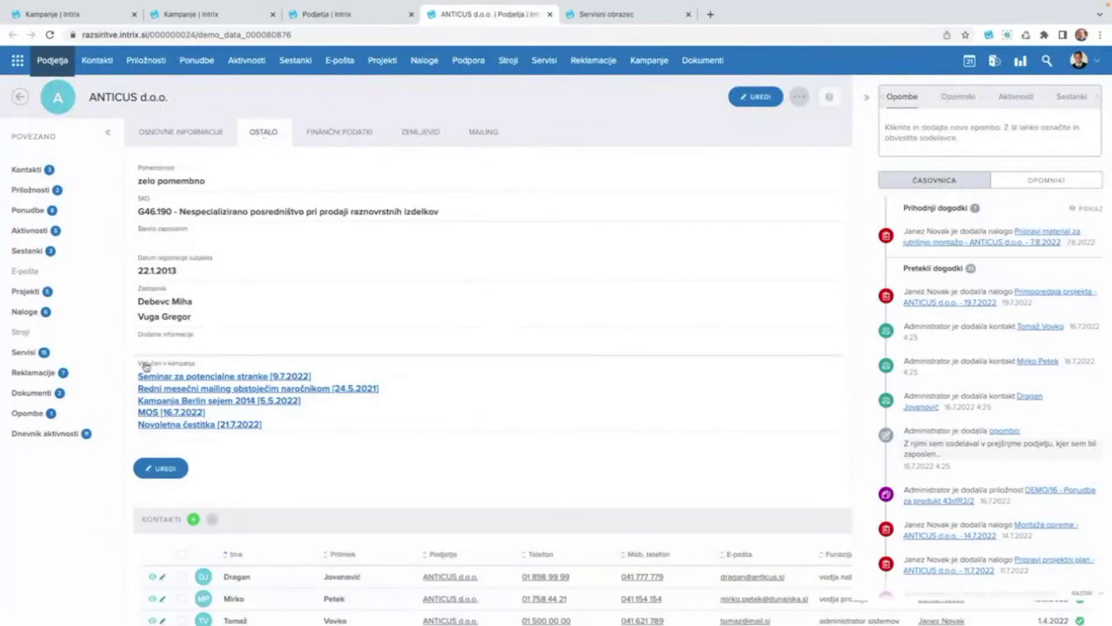
scroll(174, 360, down, 1)
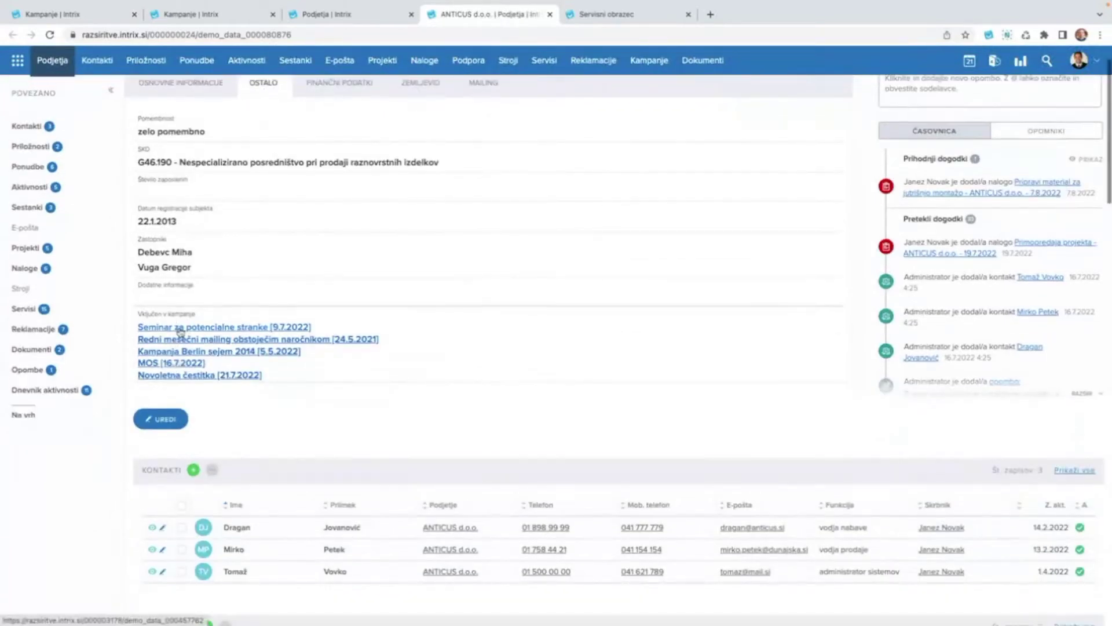
scroll(194, 316, up, 2)
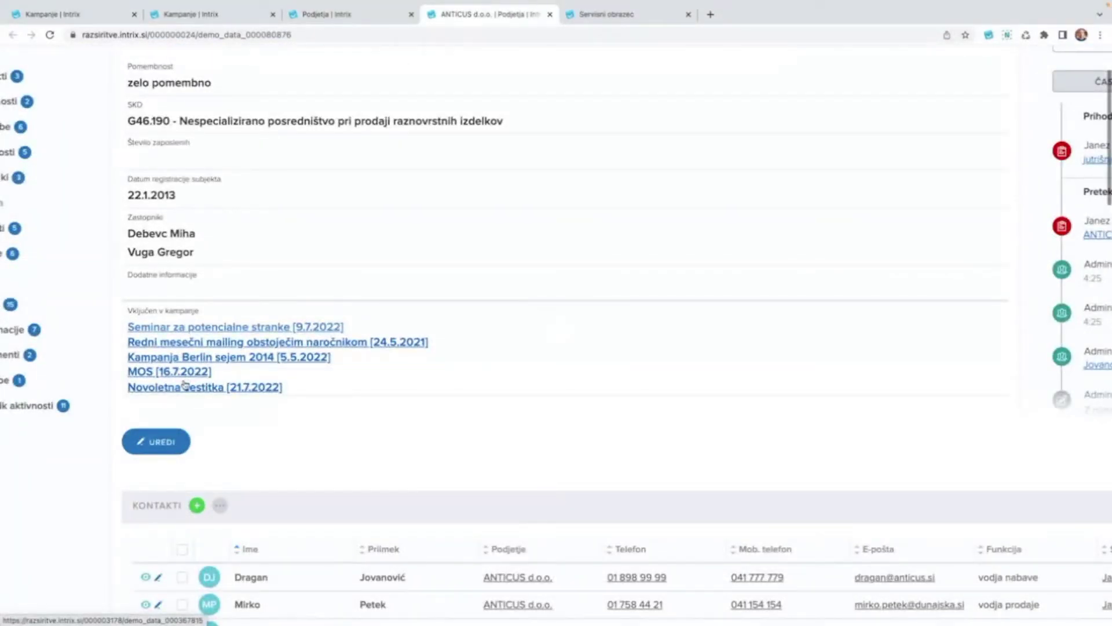
scroll(207, 245, down, 2)
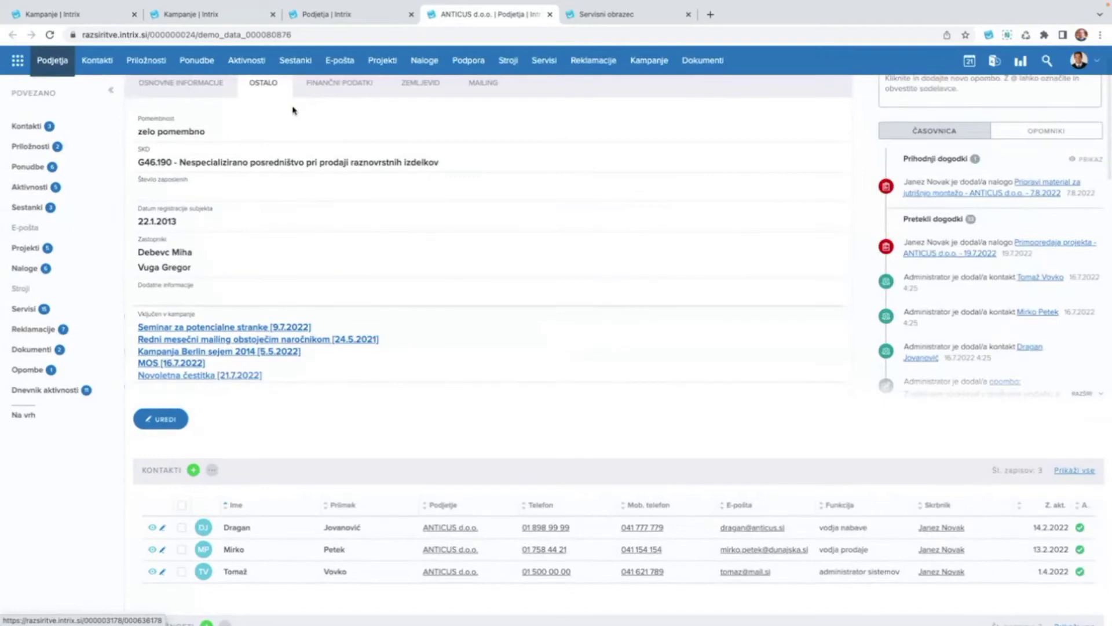
click(551, 15)
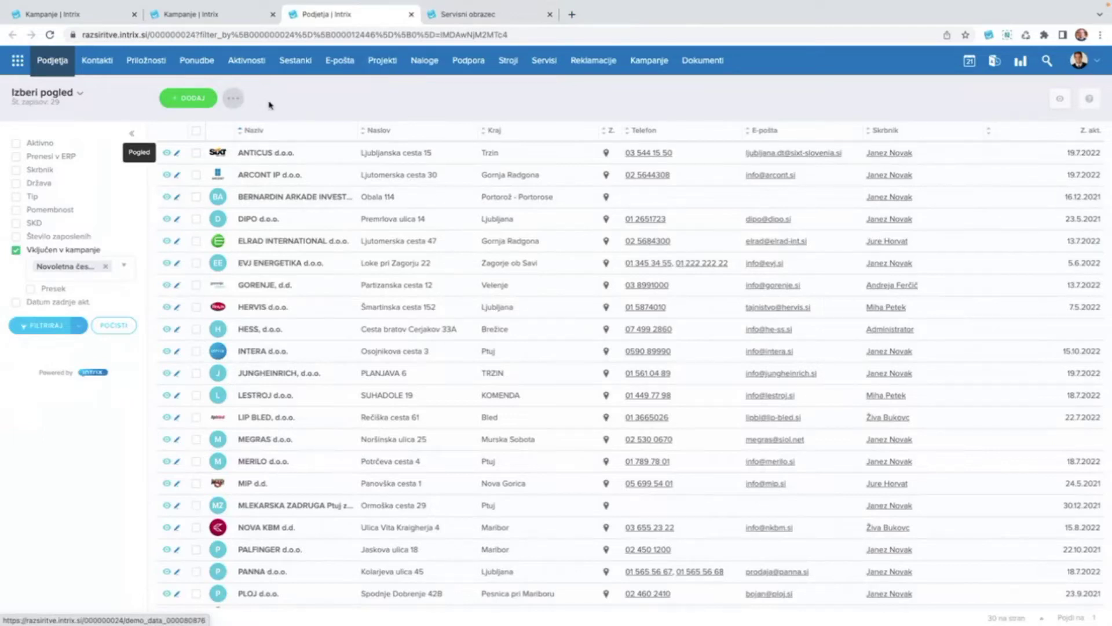
Set up Tiskanje naslovov as nalepke, 70,0 x 35,0 mm, using all records.
click(233, 99)
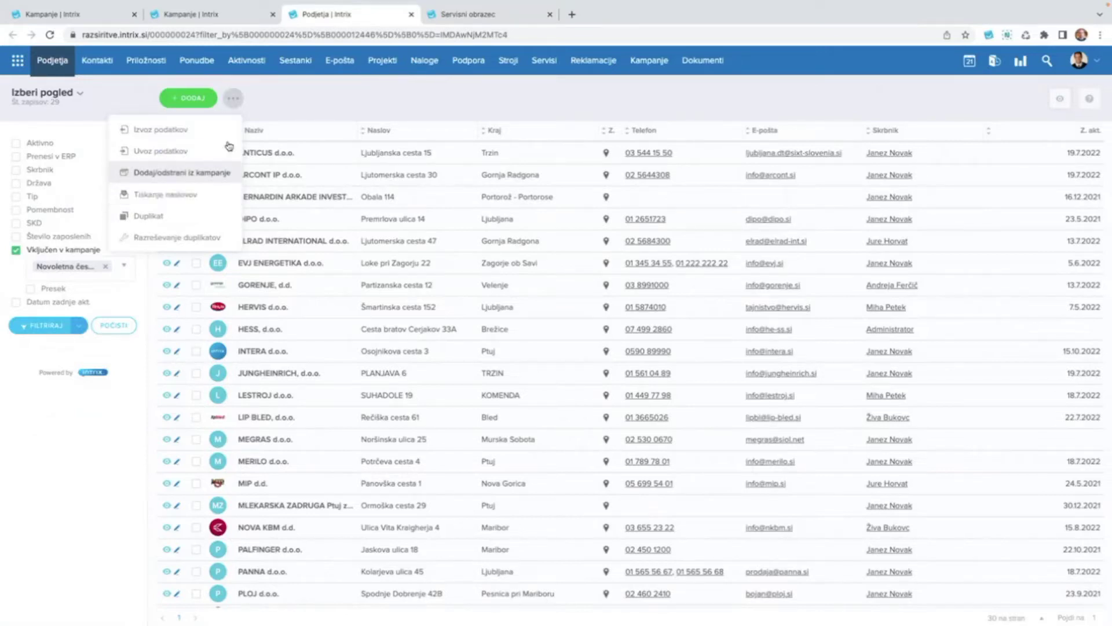
click(178, 197)
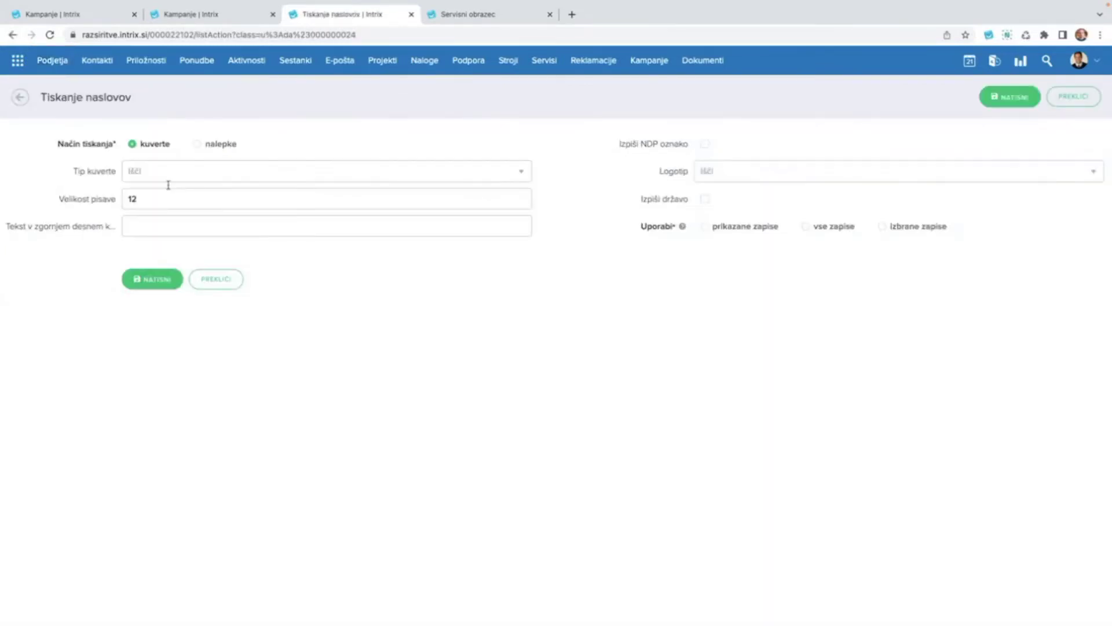
click(218, 150)
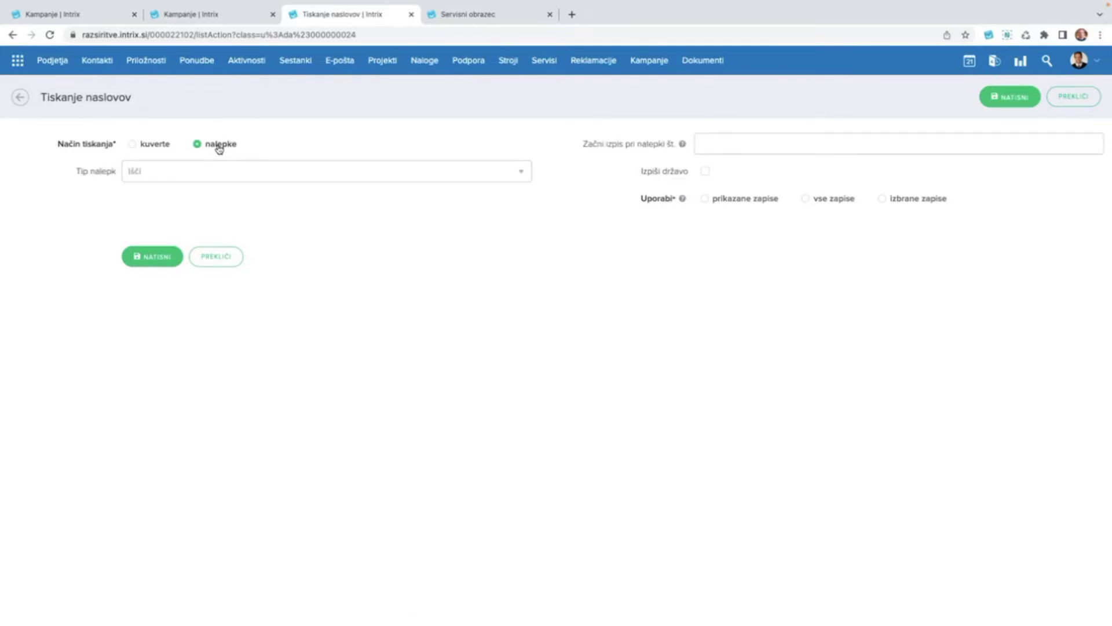
click(173, 174)
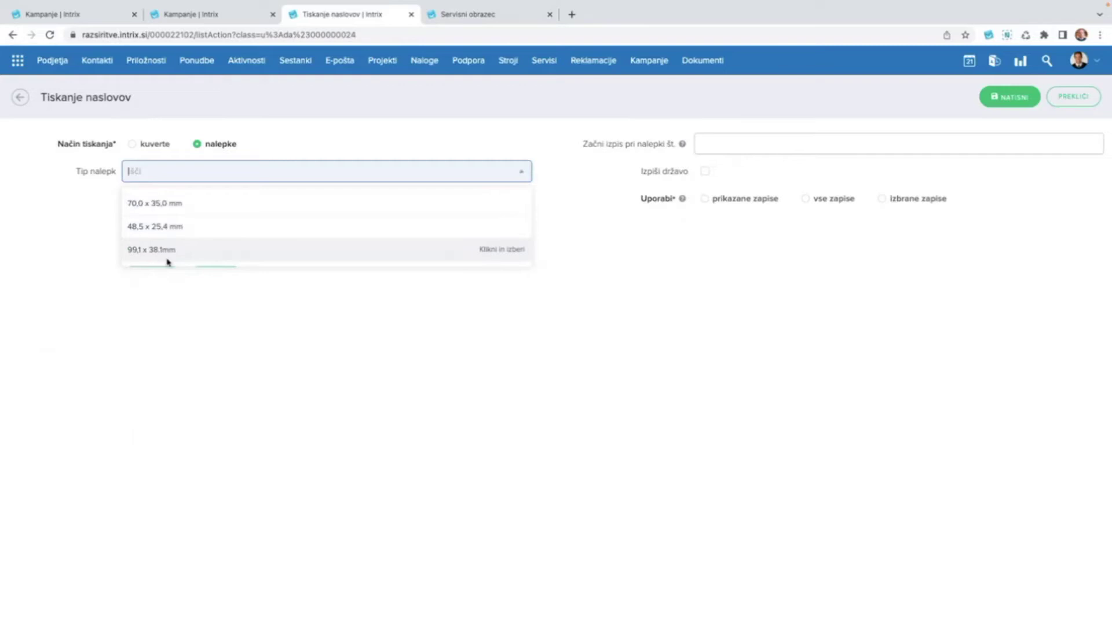
click(191, 209)
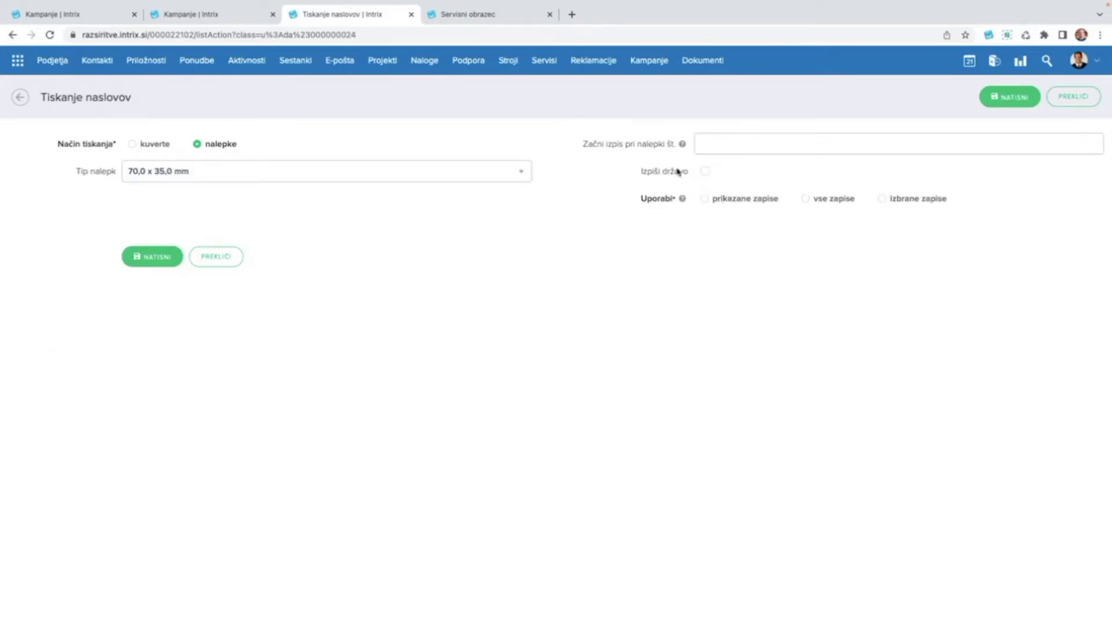
click(832, 203)
Generate the label PDF with NATISNI and scroll through both pages of labels.
click(152, 258)
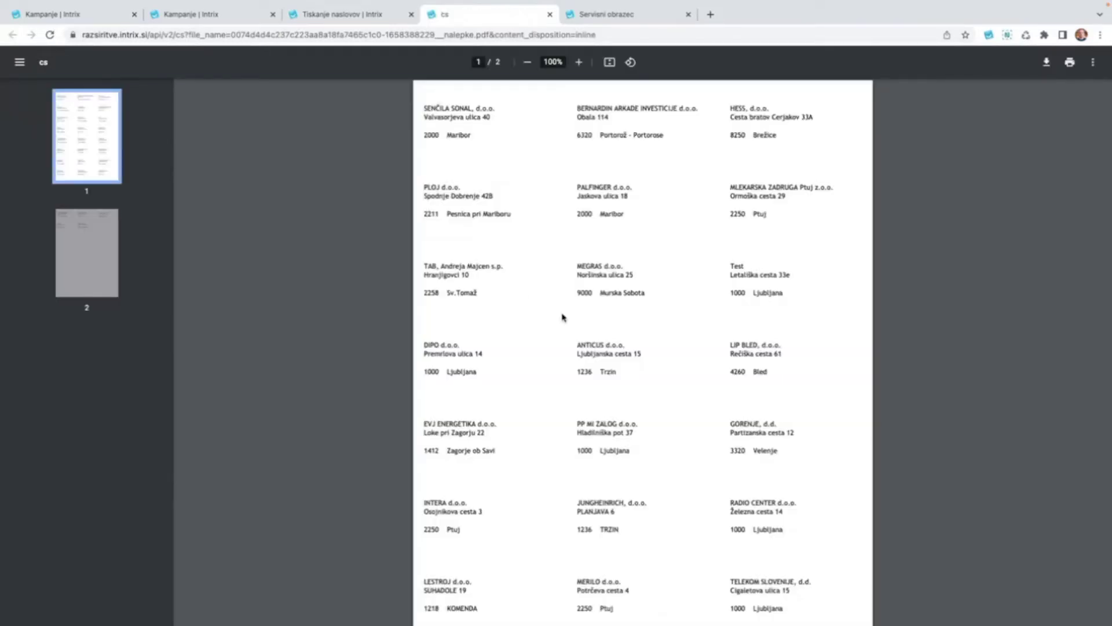
scroll(470, 143, up, 3)
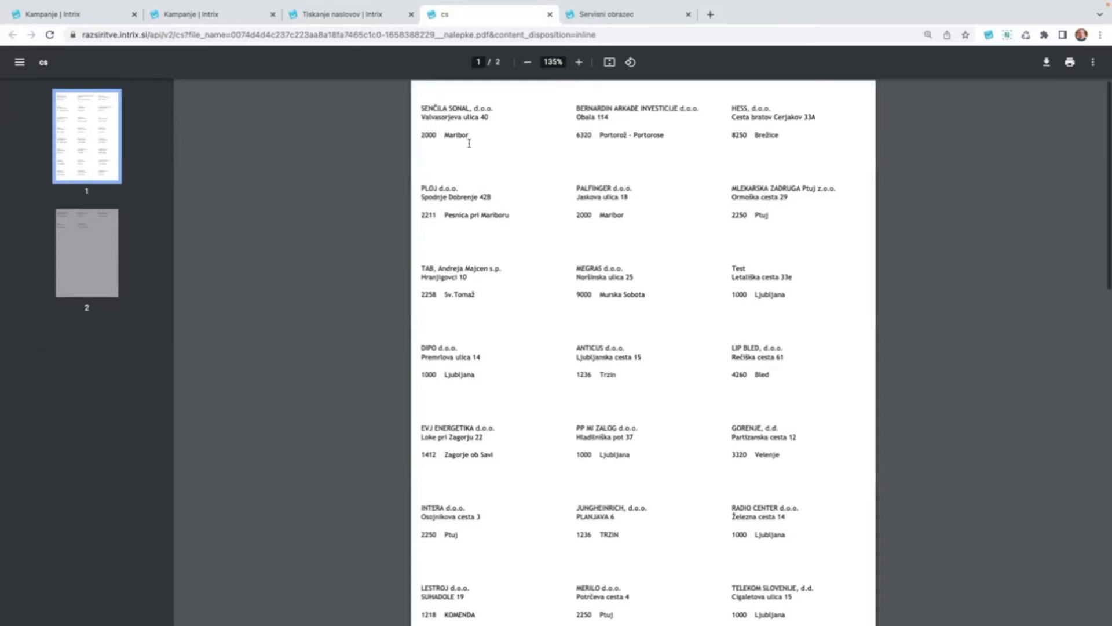
scroll(470, 143, down, 2)
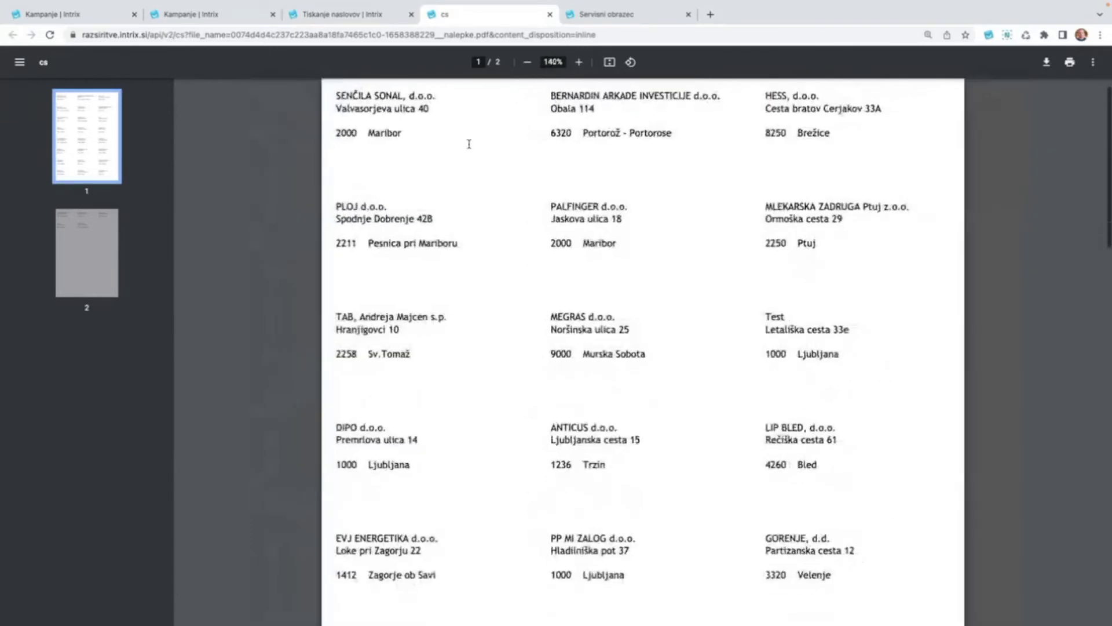
scroll(483, 358, down, 2)
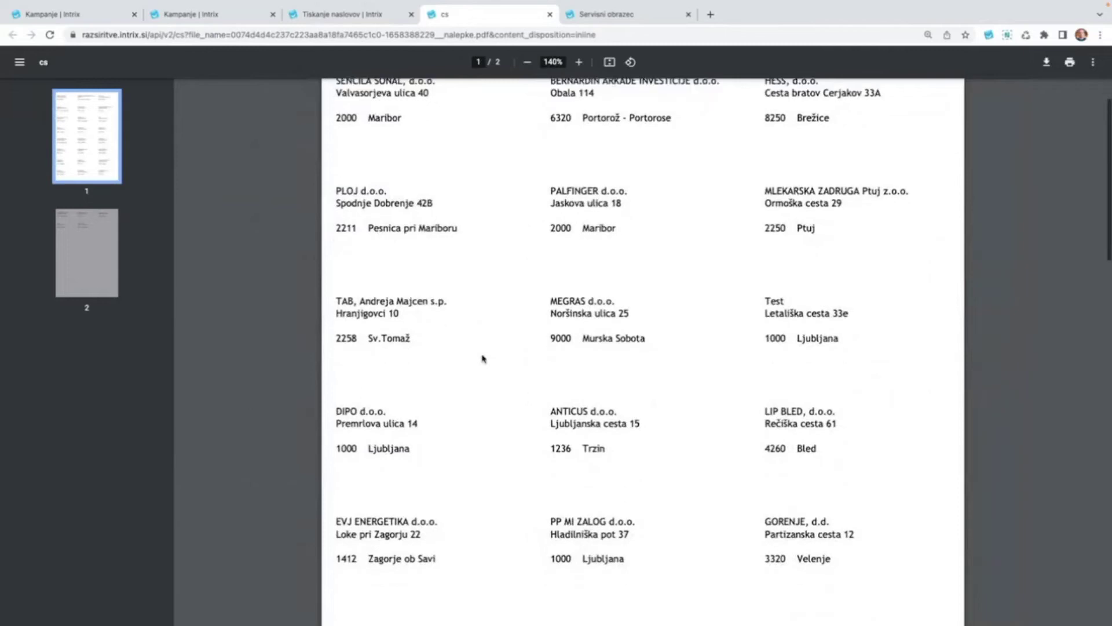
scroll(482, 358, down, 6)
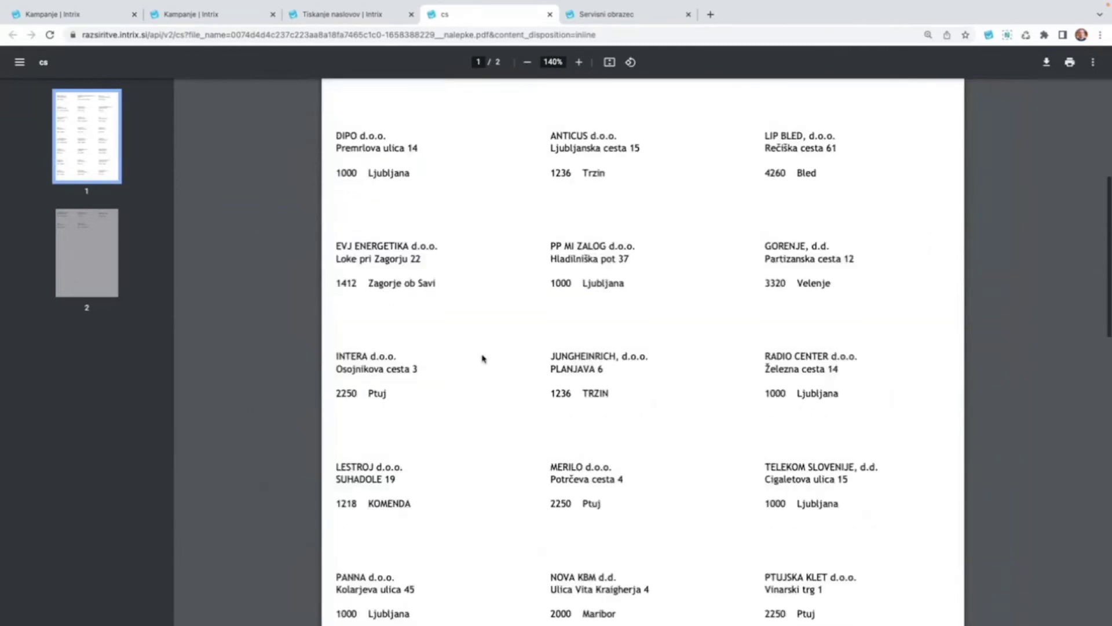
scroll(482, 359, down, 6)
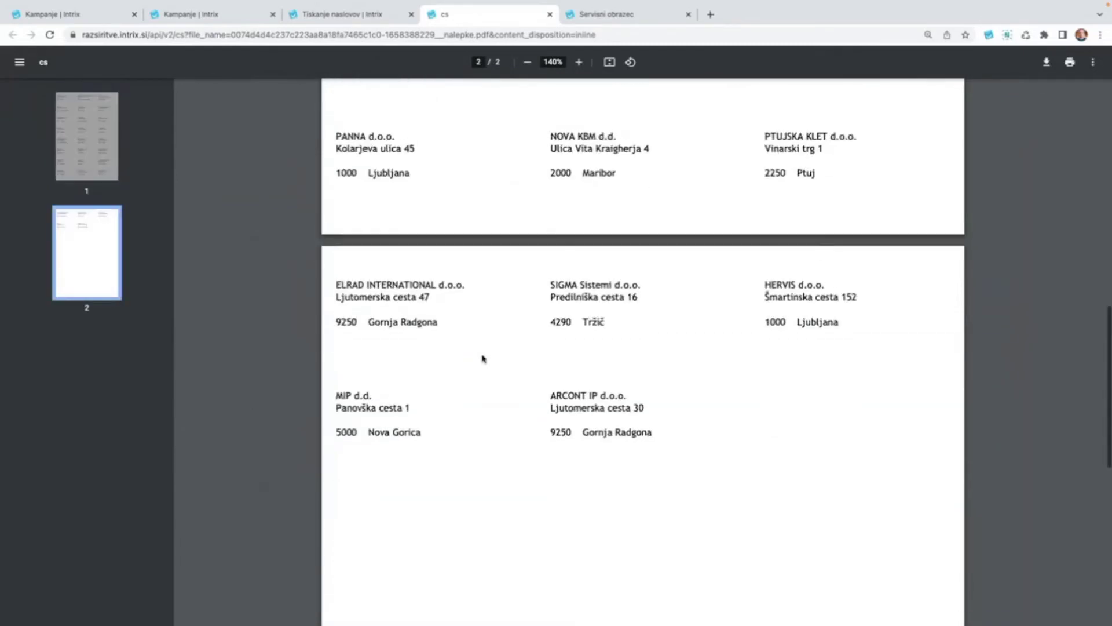
scroll(483, 358, up, 9)
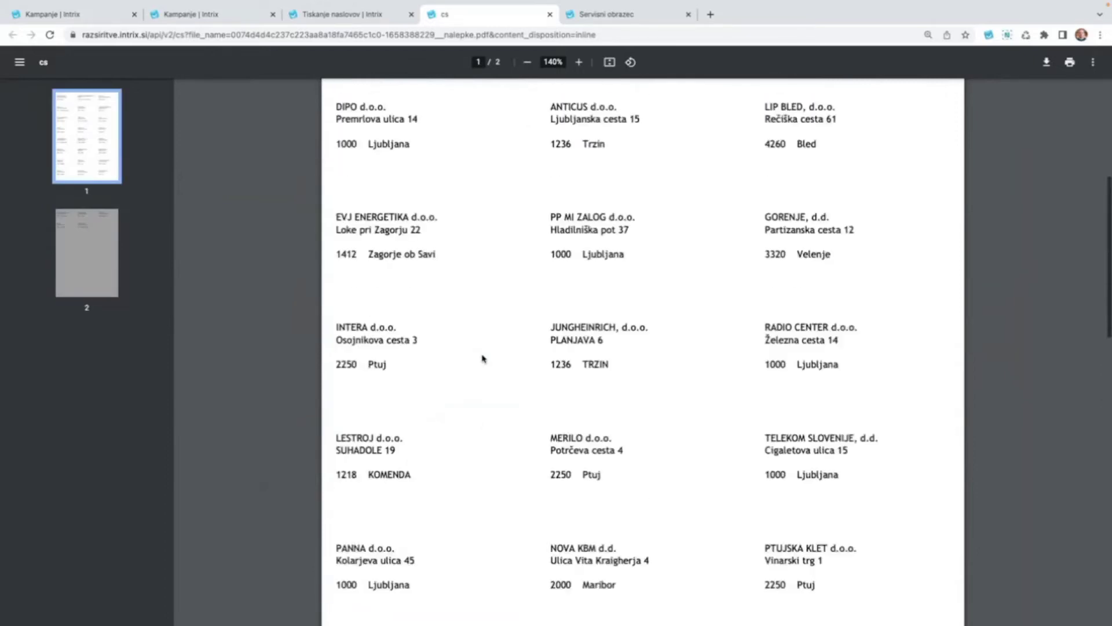
scroll(483, 358, up, 1)
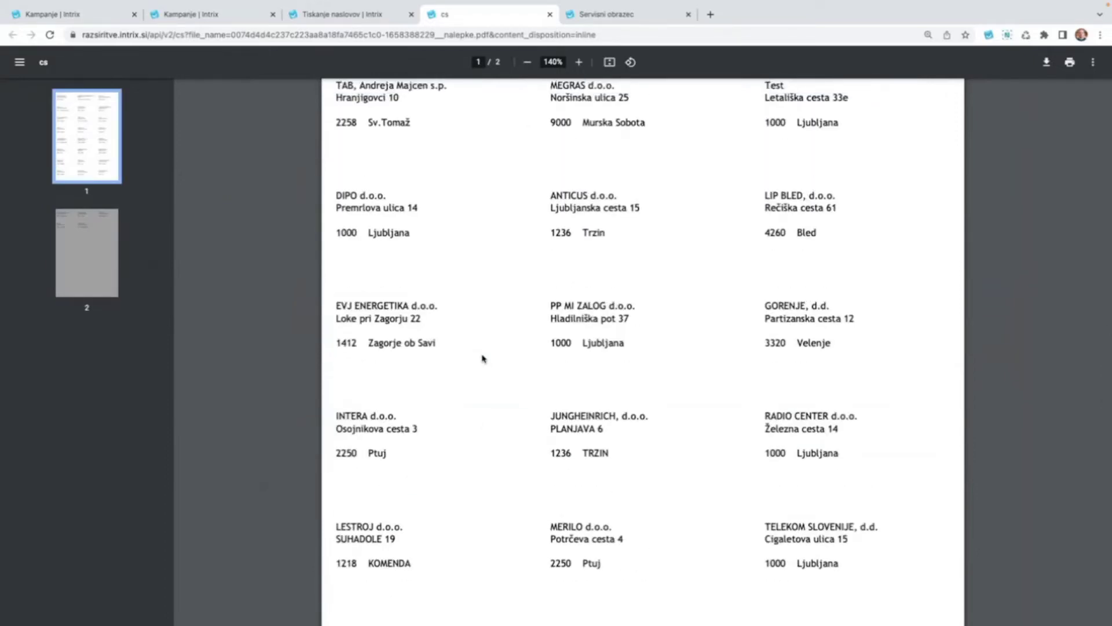
scroll(483, 358, up, 4)
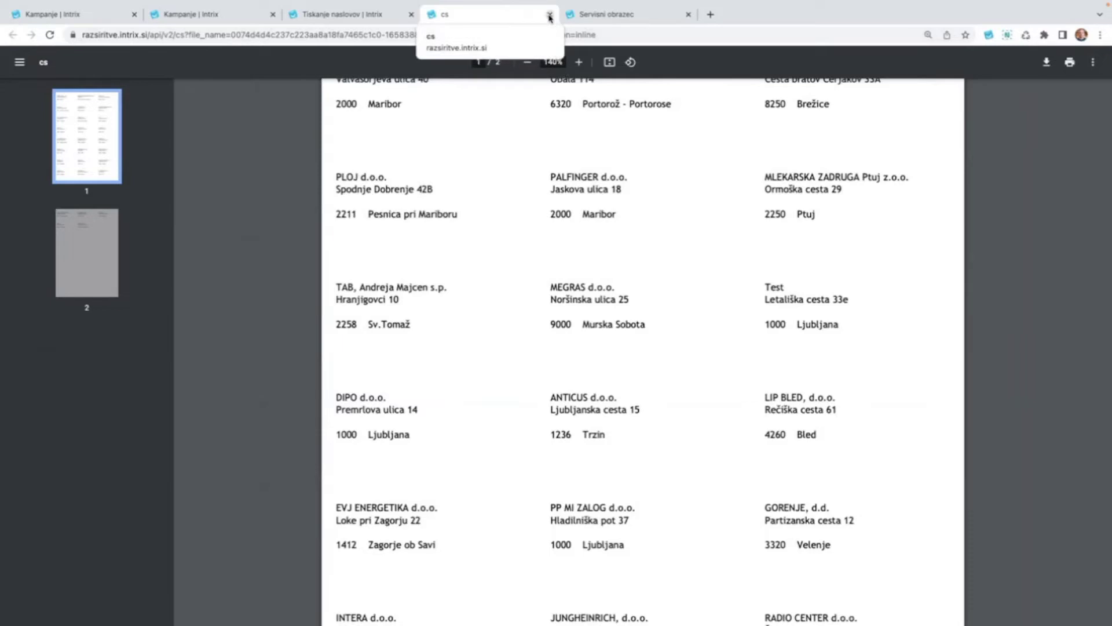
Close the label PDF tab and return to Kampanje.
click(550, 14)
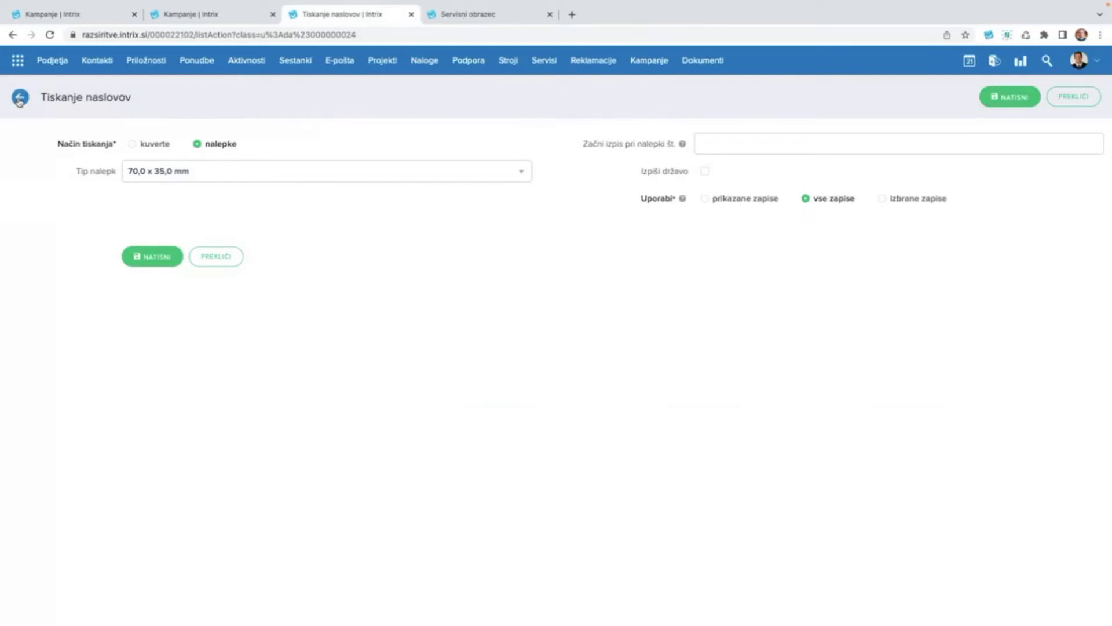
click(646, 68)
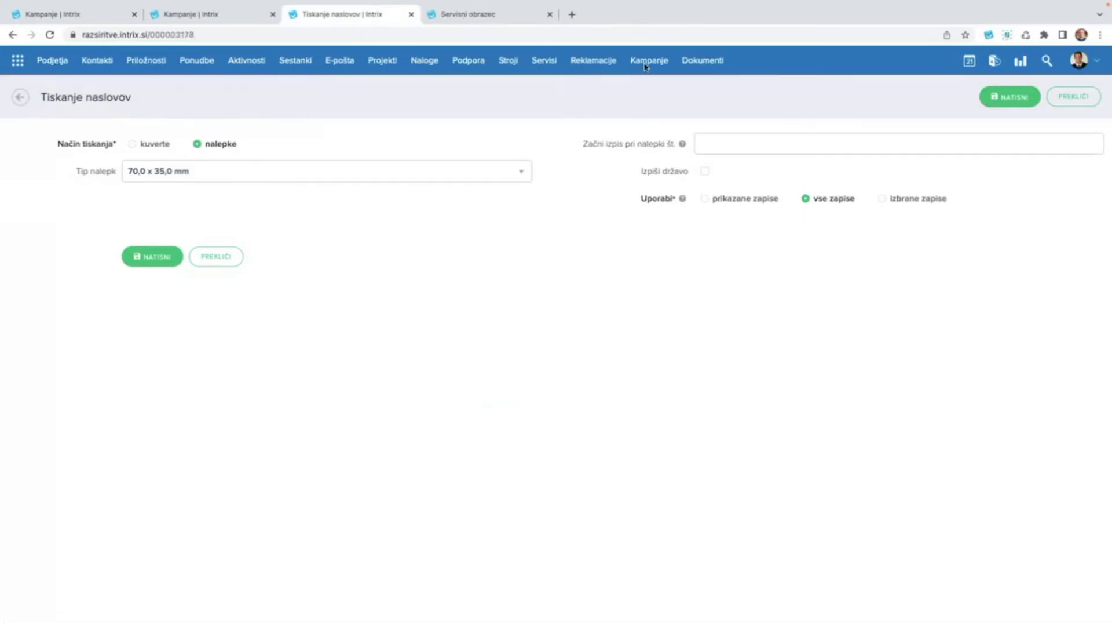
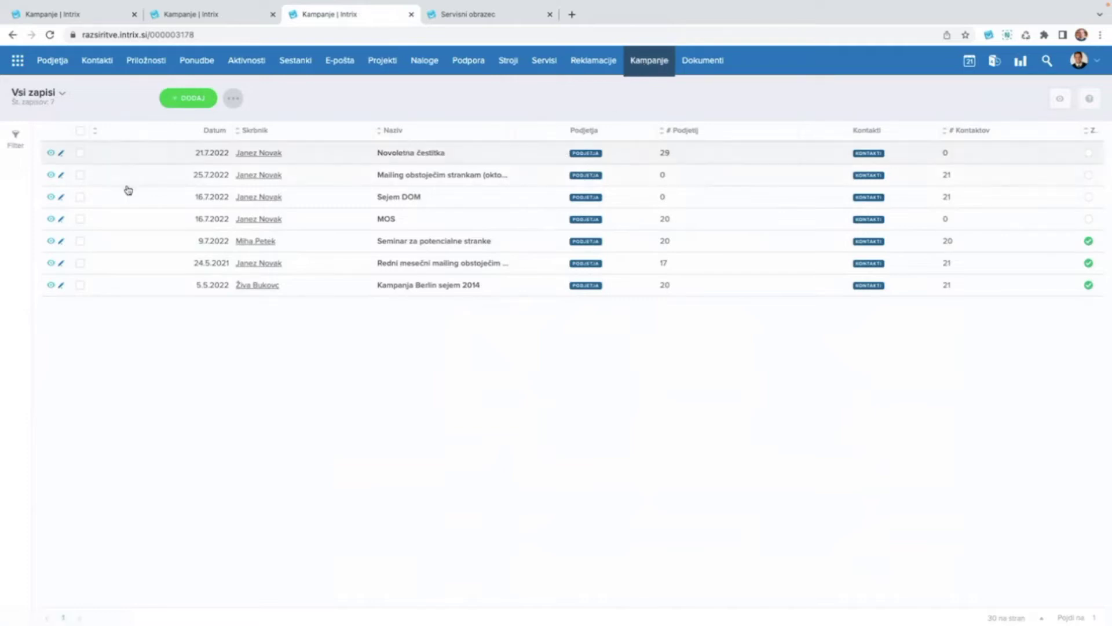
Send the 'Mailing obstoječim strankam (oktober)' campaign to a MailChimp campaign via the '...' menu.
click(80, 176)
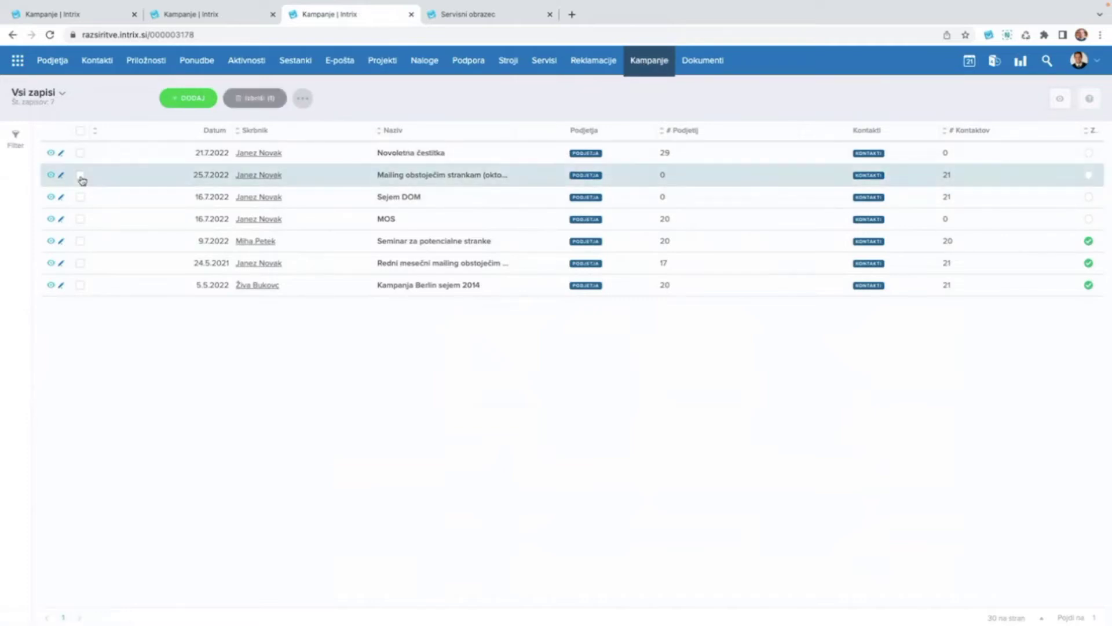
click(304, 101)
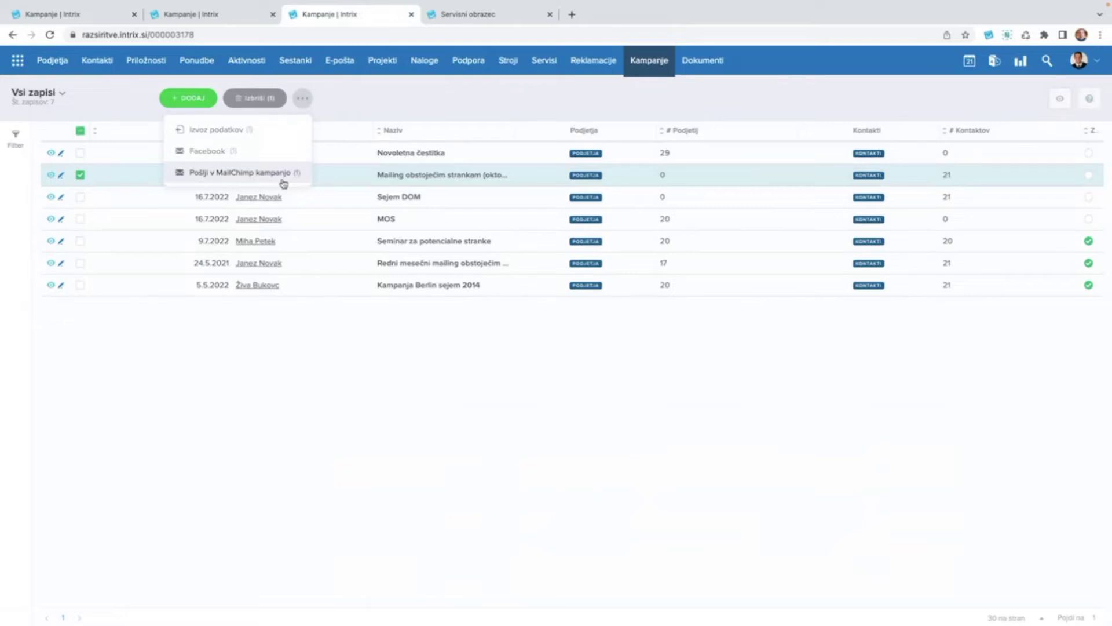
click(249, 175)
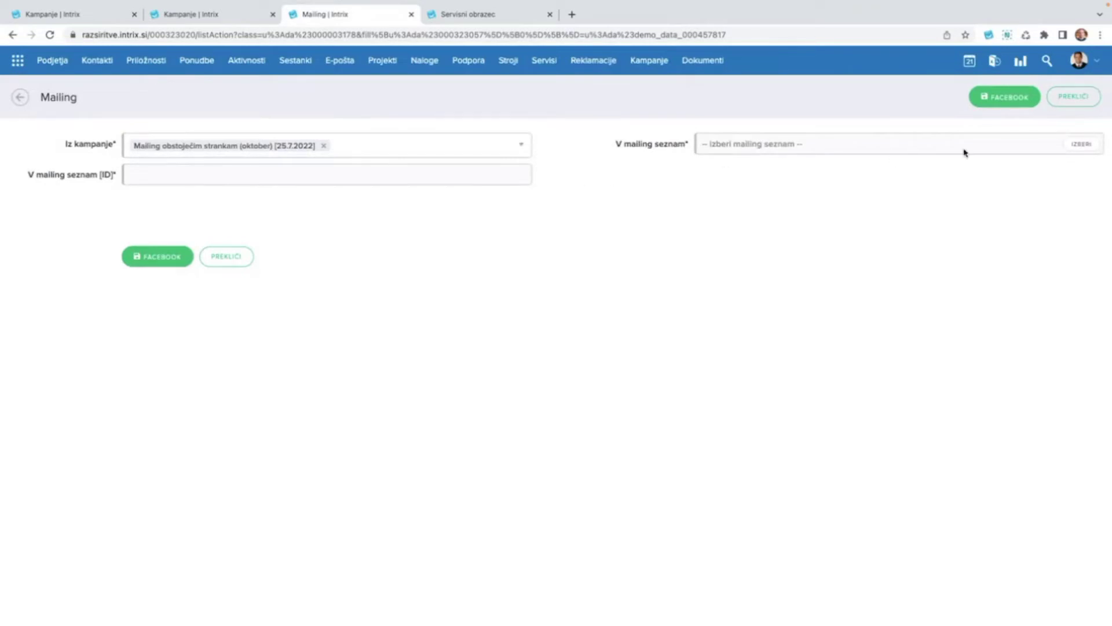
Set the target mailing list to 'Testni seznam', then try leaving the form for Kampanje.
click(1088, 147)
click(1087, 147)
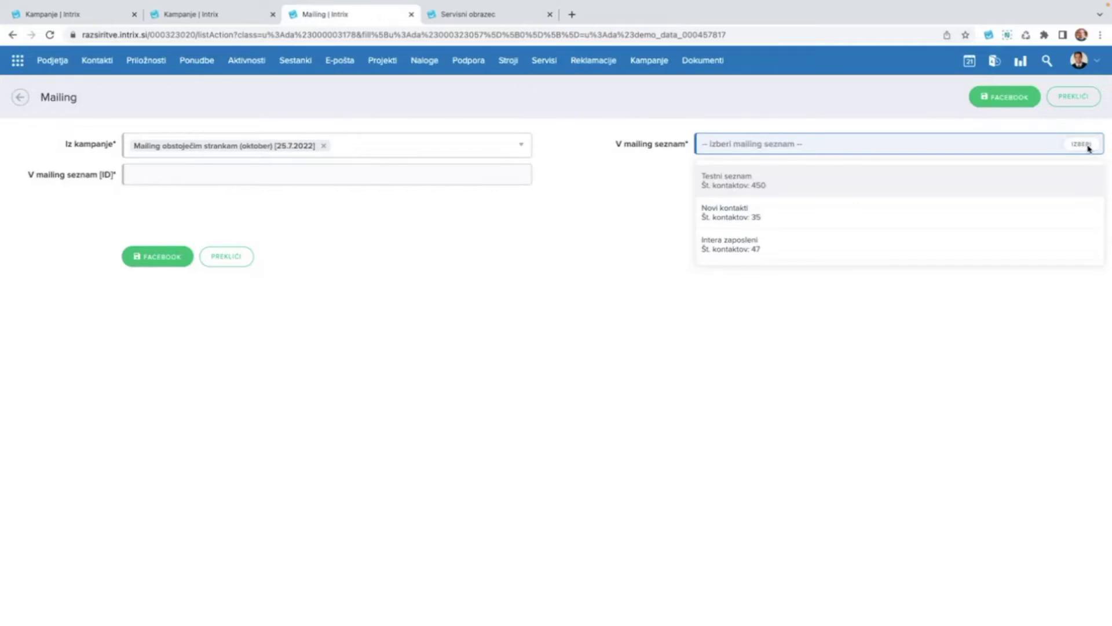
scroll(887, 184, up, 3)
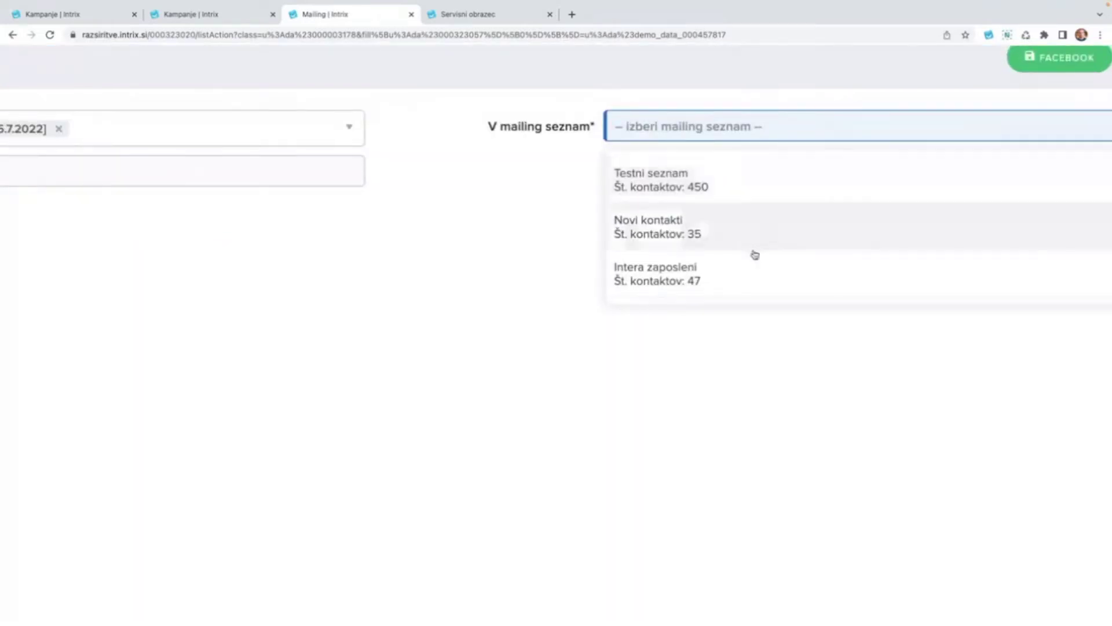
scroll(752, 253, down, 1)
scroll(752, 270, up, 1)
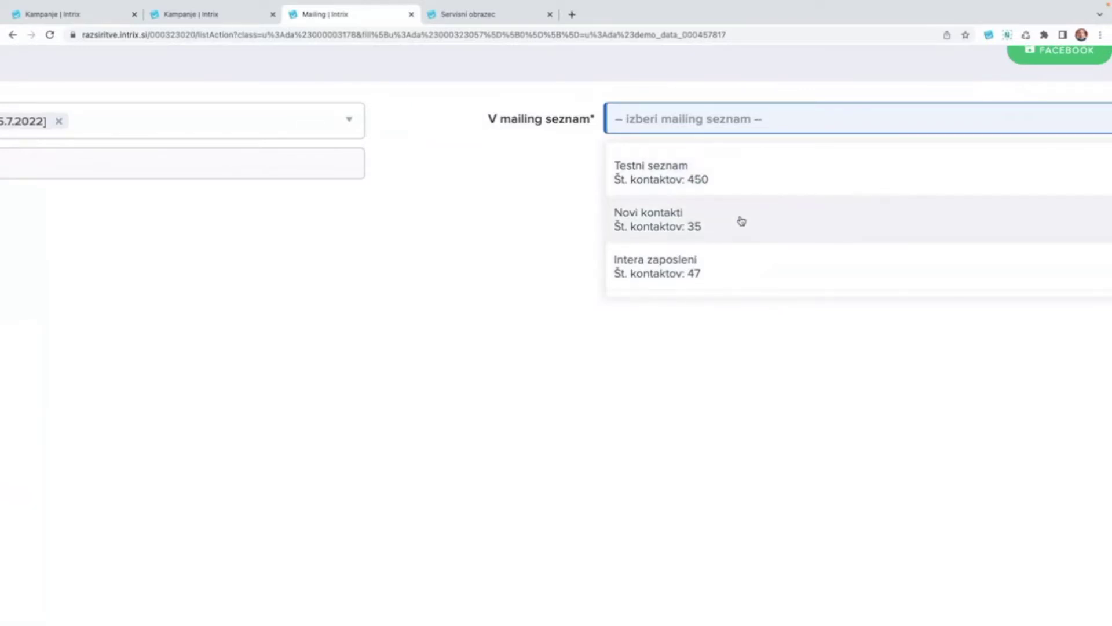
click(723, 186)
scroll(724, 186, down, 5)
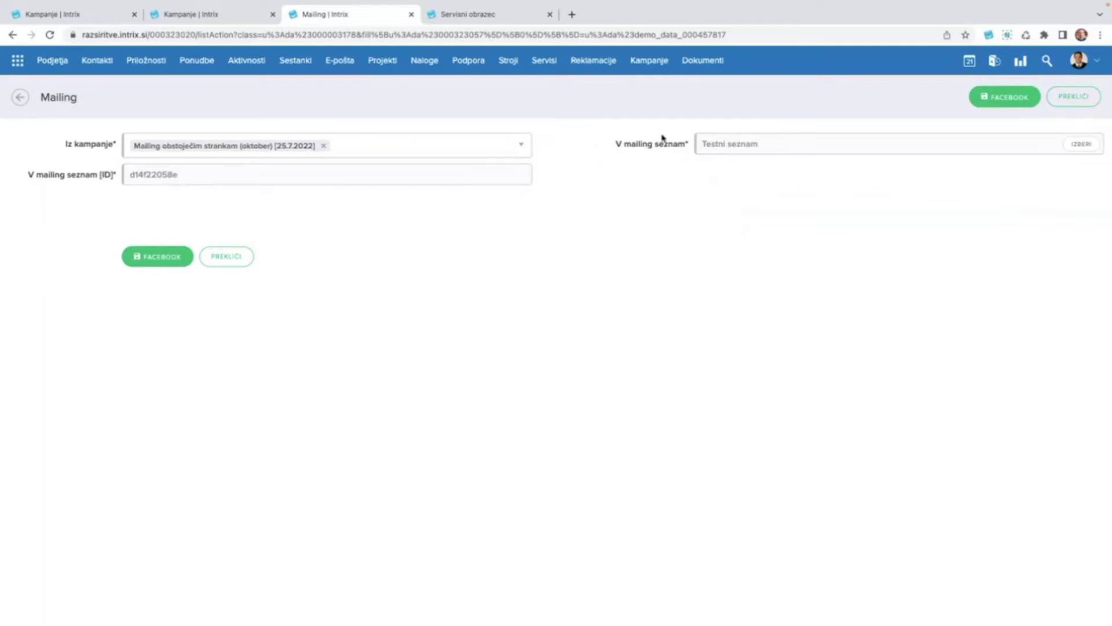
click(650, 60)
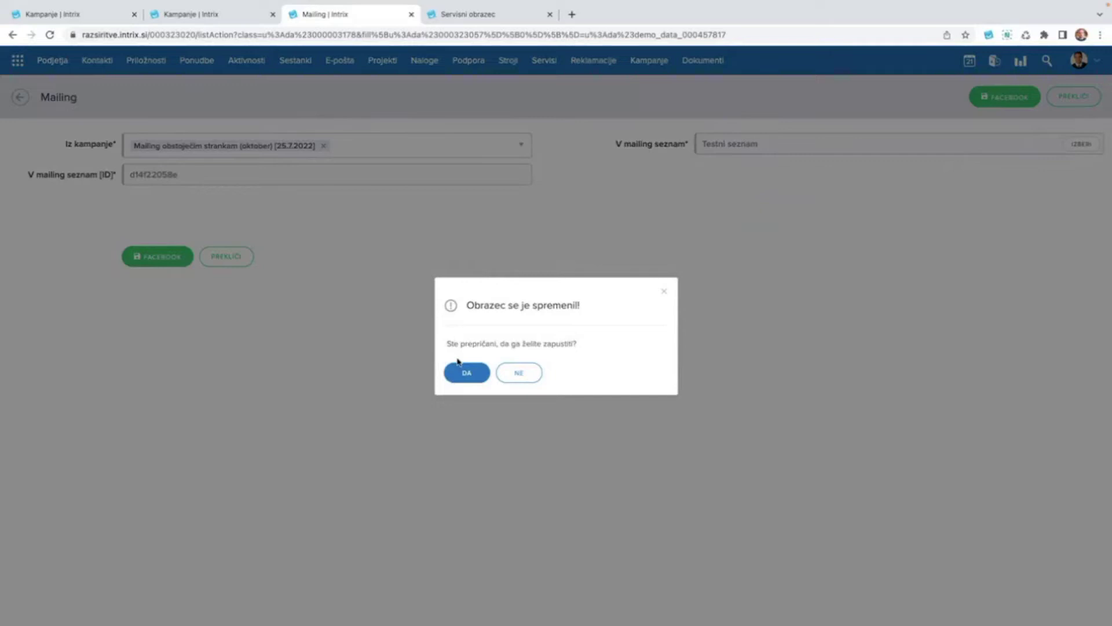
Discard the unsaved mailing form and go to the Kontakti contacts list.
click(461, 368)
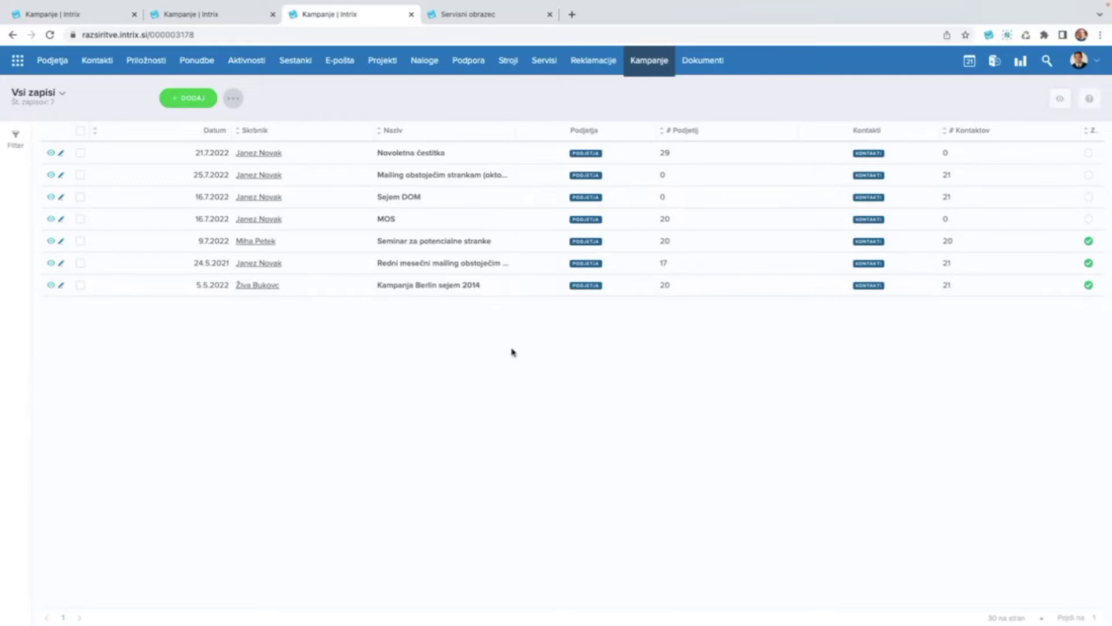
click(100, 60)
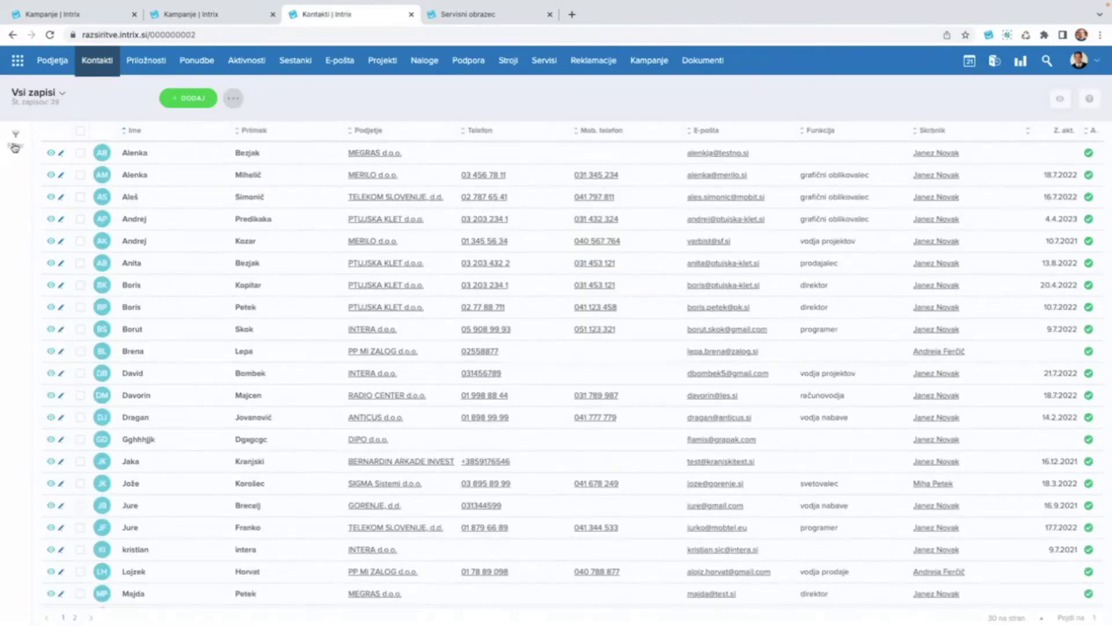
Show the contact filters and review the bulk actions menu, including 'Pošlji v MailChimp'.
click(16, 148)
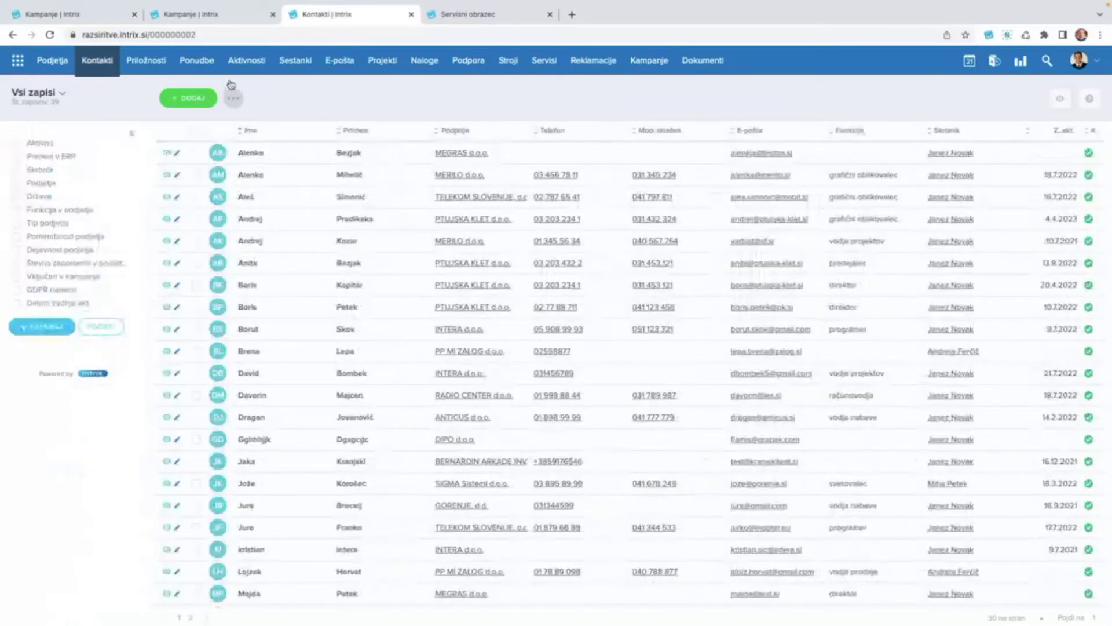
click(233, 100)
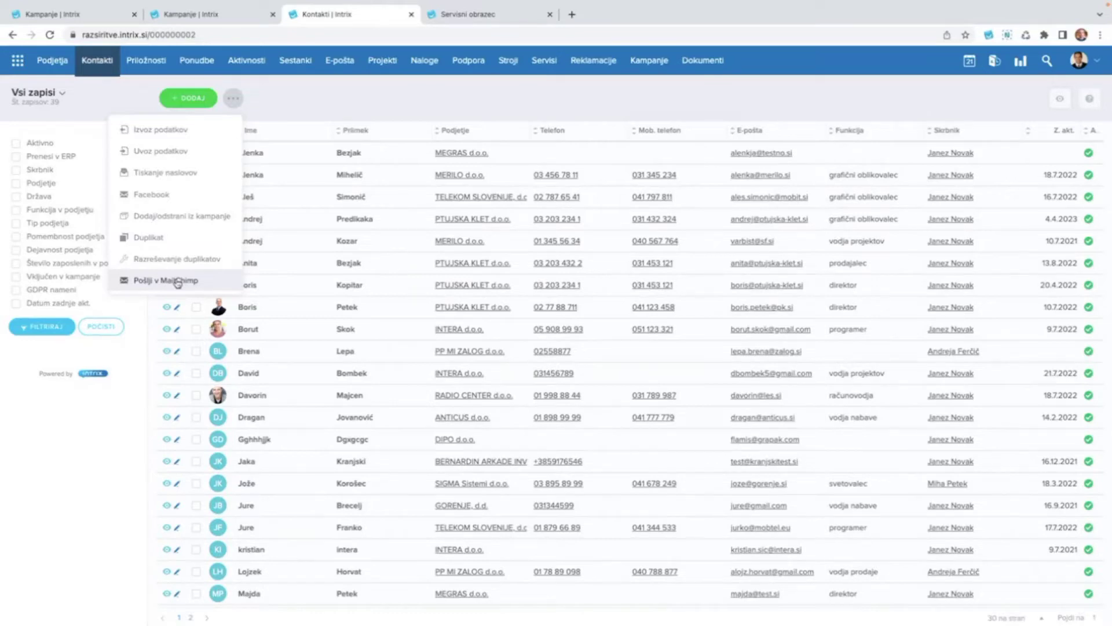
click(612, 107)
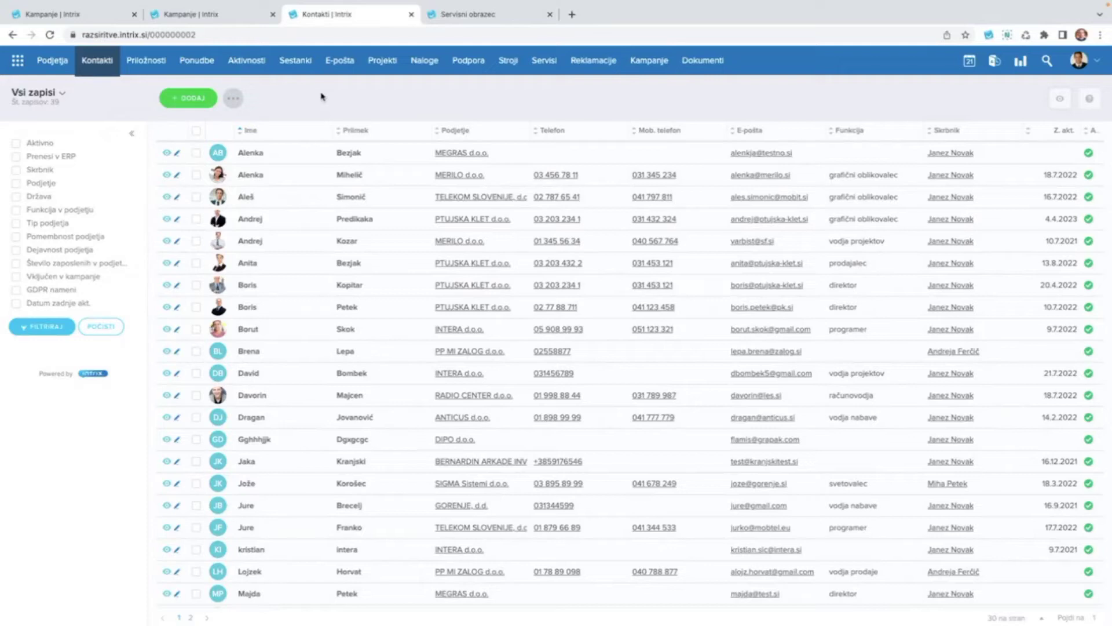
Open the October campaign's MAILING statistics, showing 25 opened e-mails and 19 clicks.
click(655, 68)
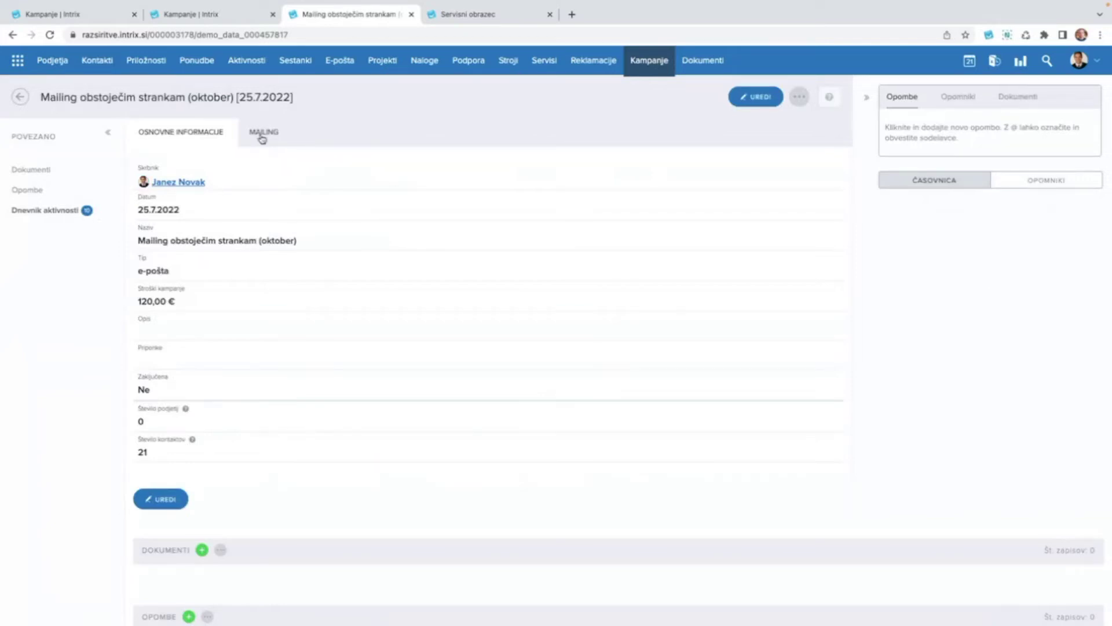
click(262, 134)
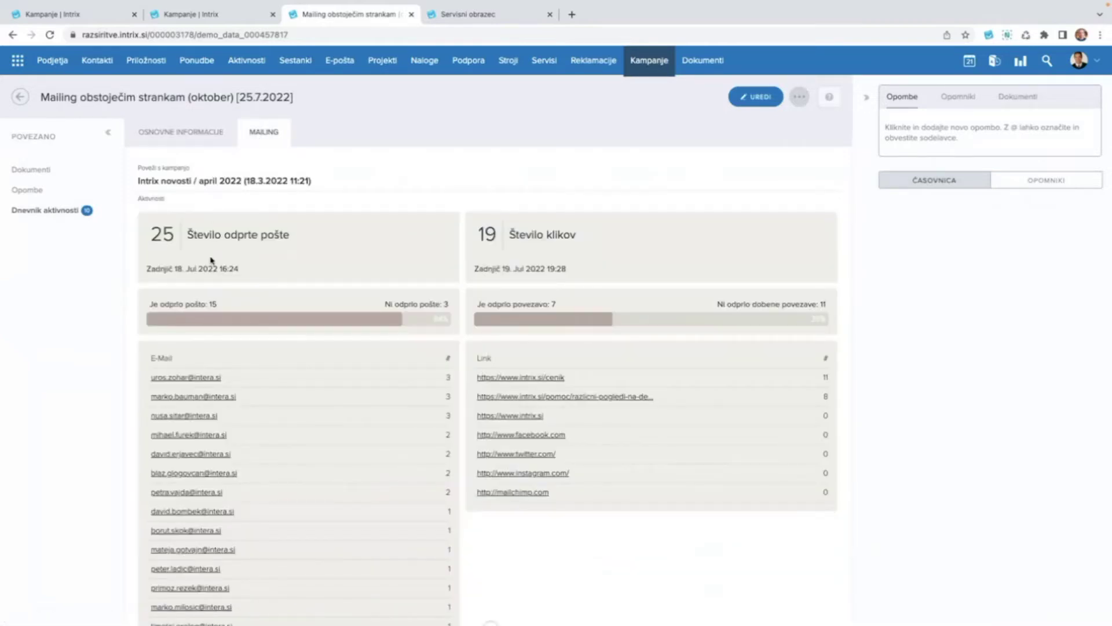
scroll(172, 300, up, 5)
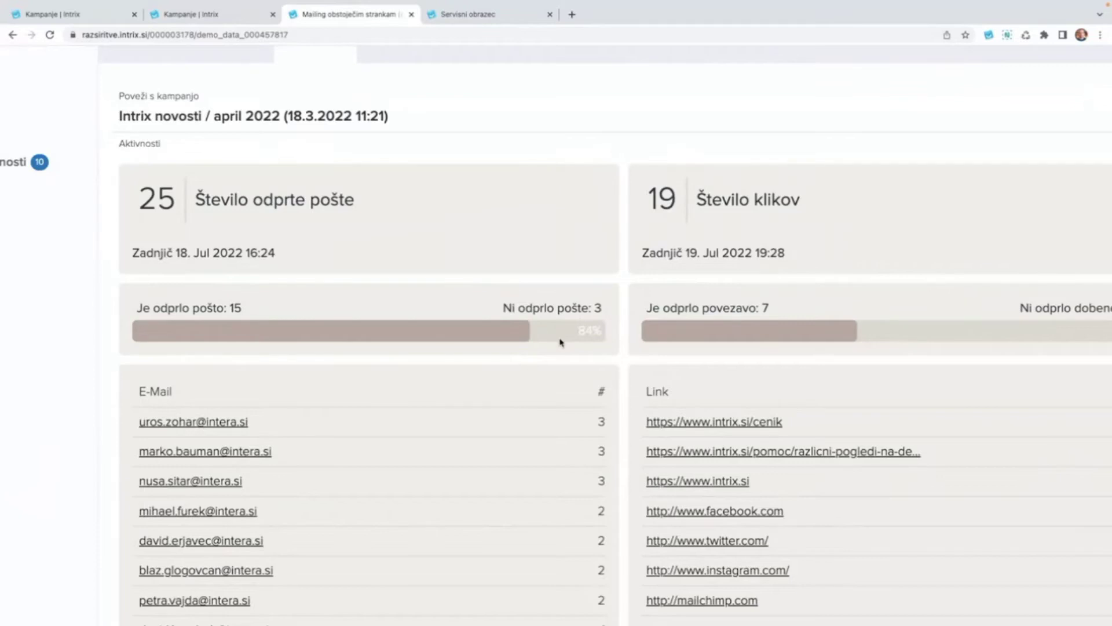
scroll(407, 366, down, 3)
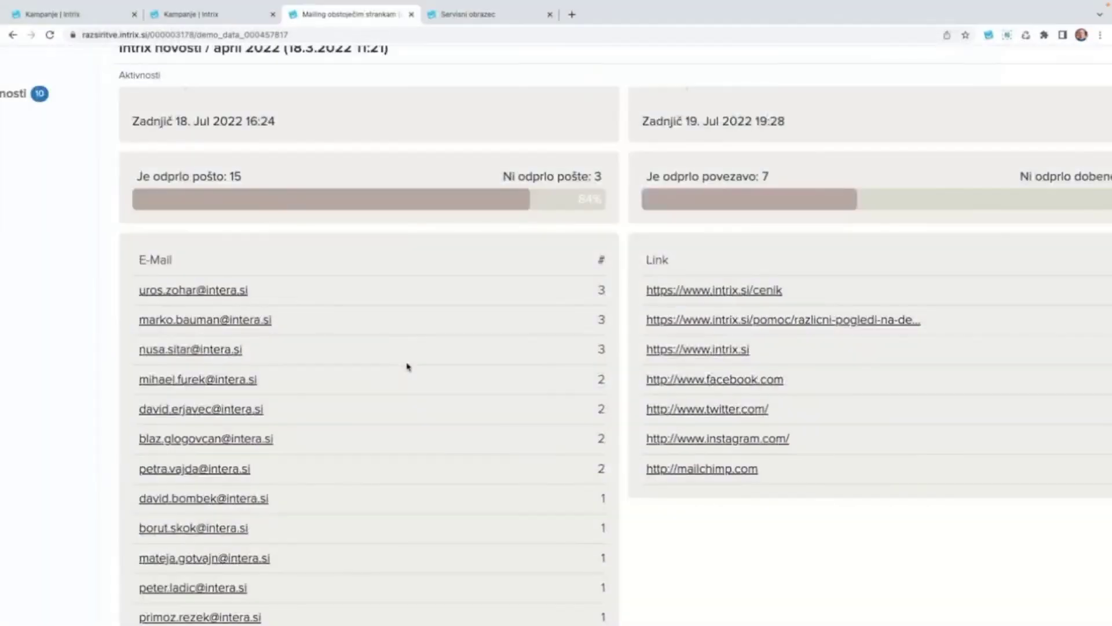
scroll(407, 366, down, 2)
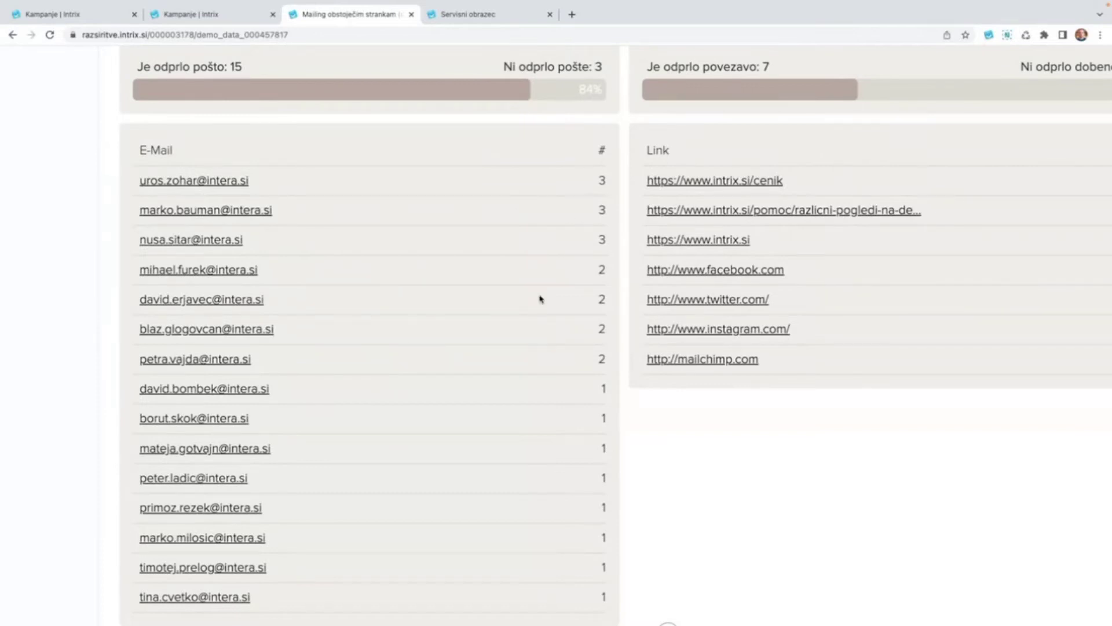
scroll(514, 402, down, 2)
scroll(514, 402, up, 5)
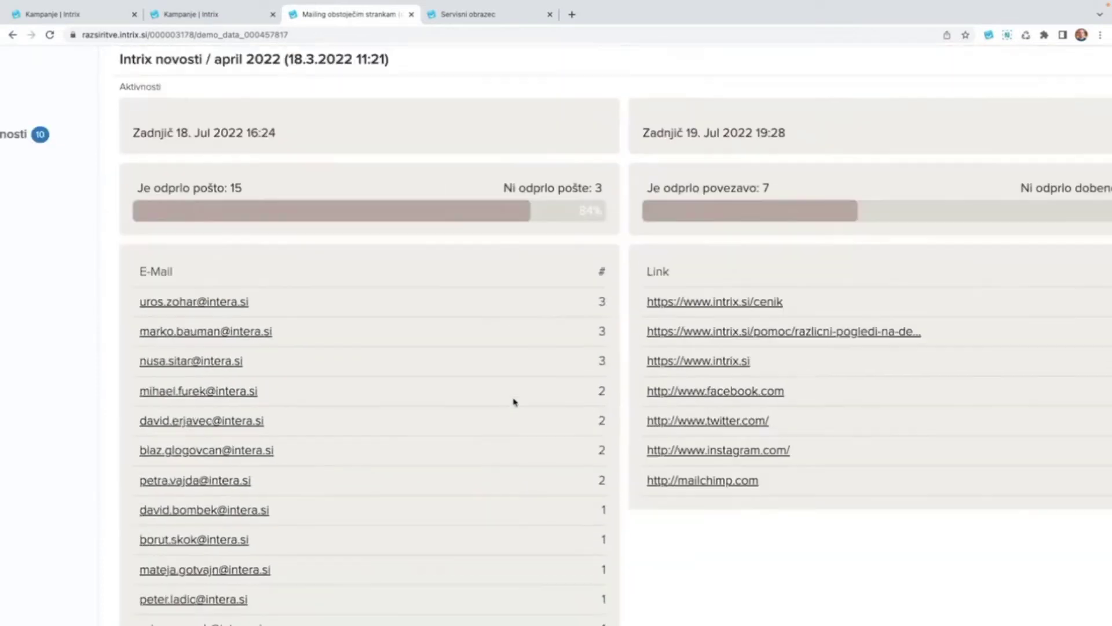
scroll(514, 402, right, 3)
scroll(514, 402, right, 1)
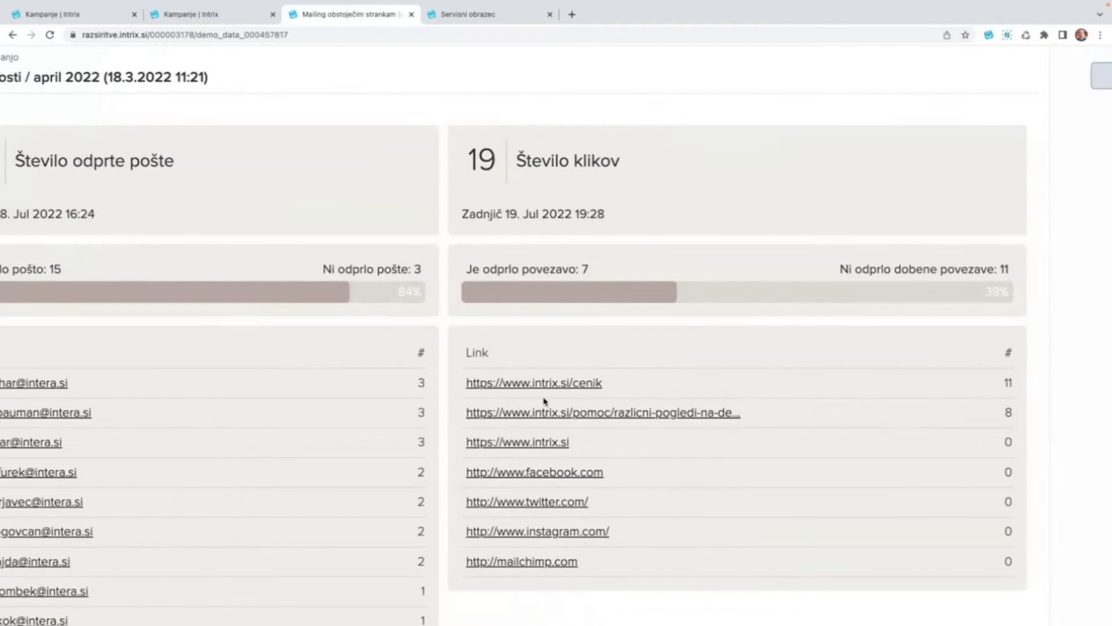
scroll(796, 408, right, 1)
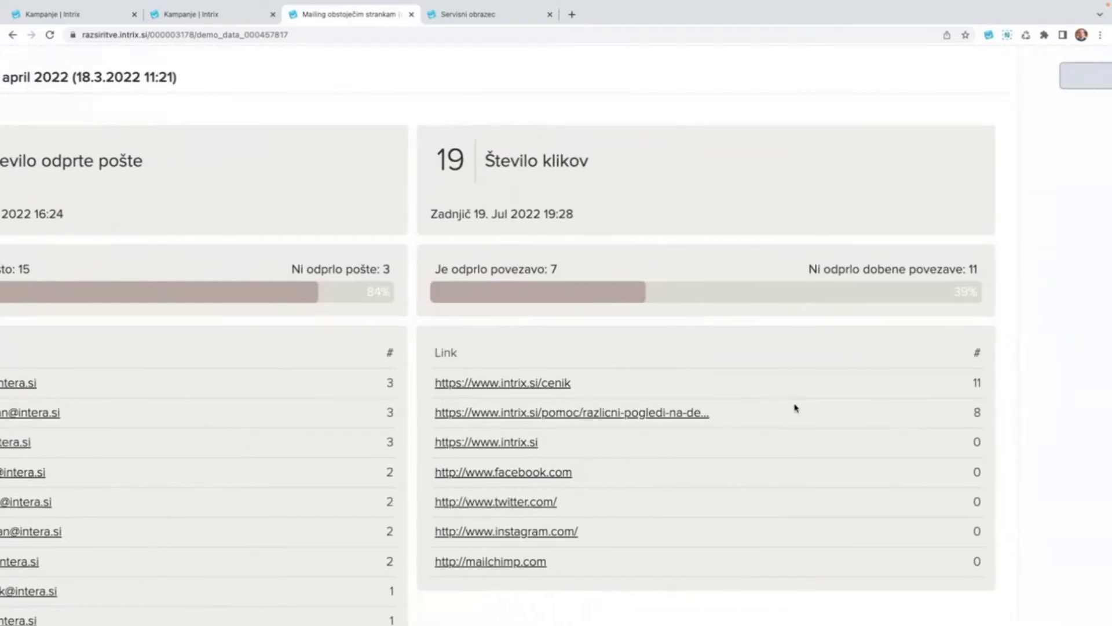
scroll(792, 397, down, 1)
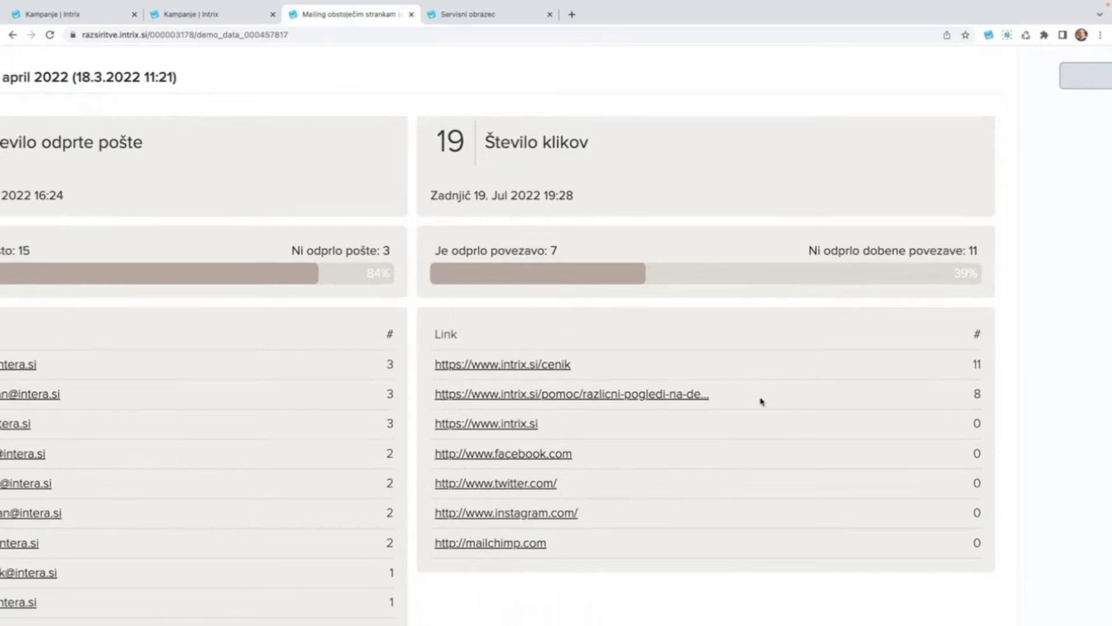
scroll(761, 402, down, 1)
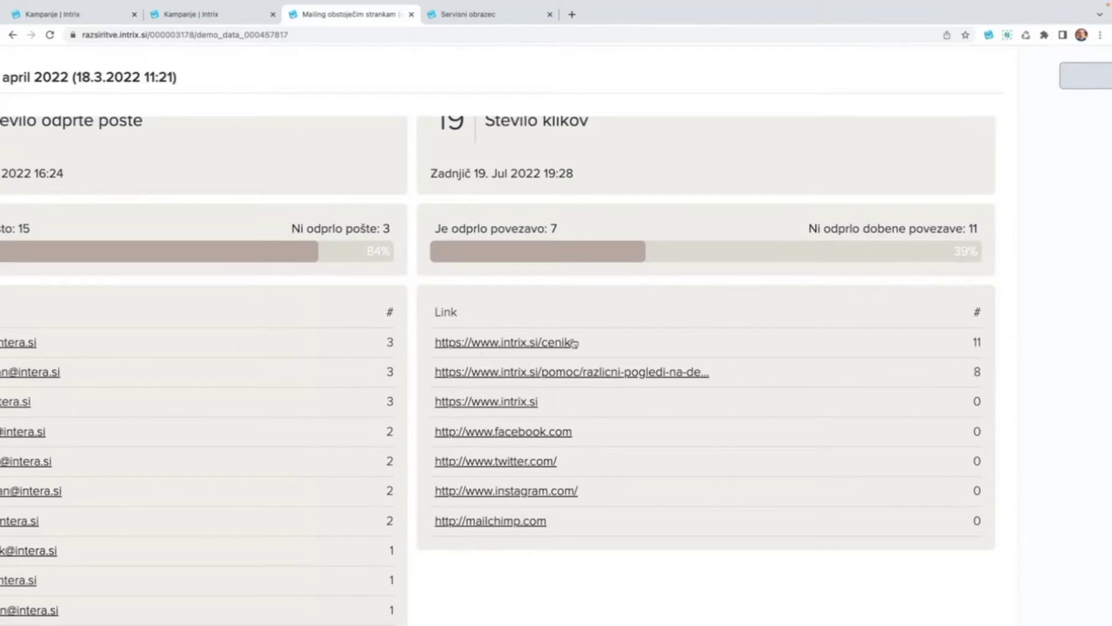
scroll(633, 322, down, 5)
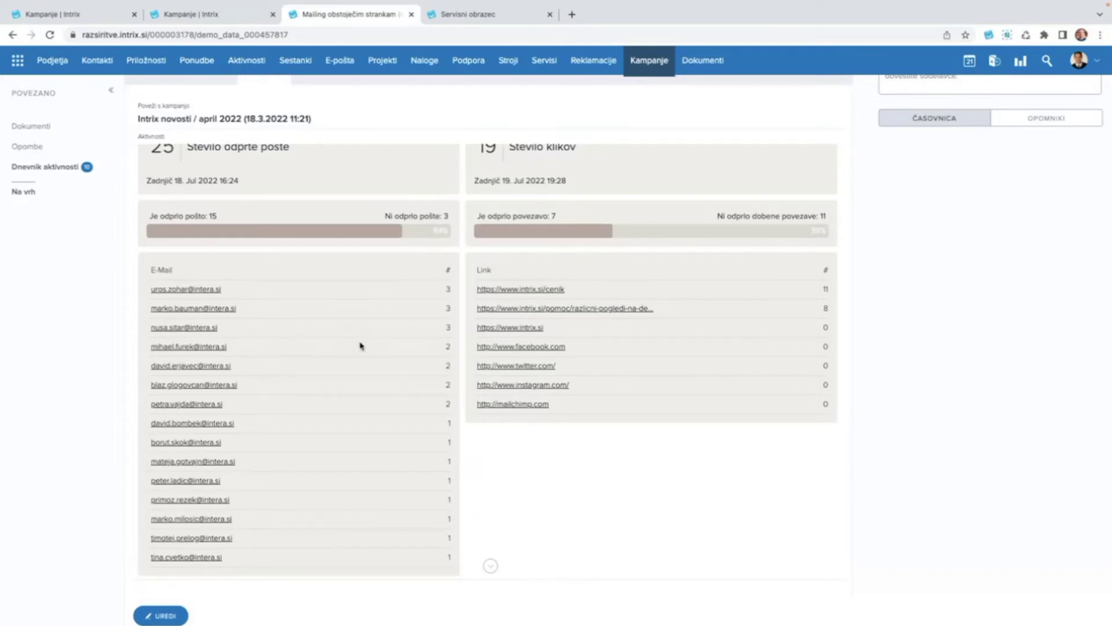
scroll(350, 297, up, 1)
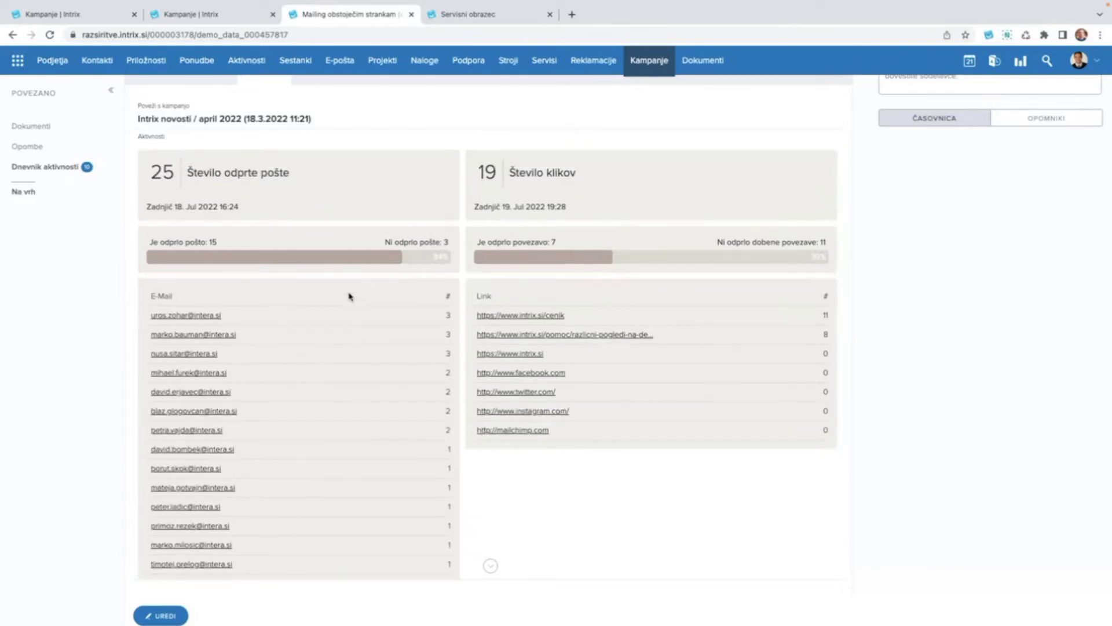
scroll(305, 429, down, 1)
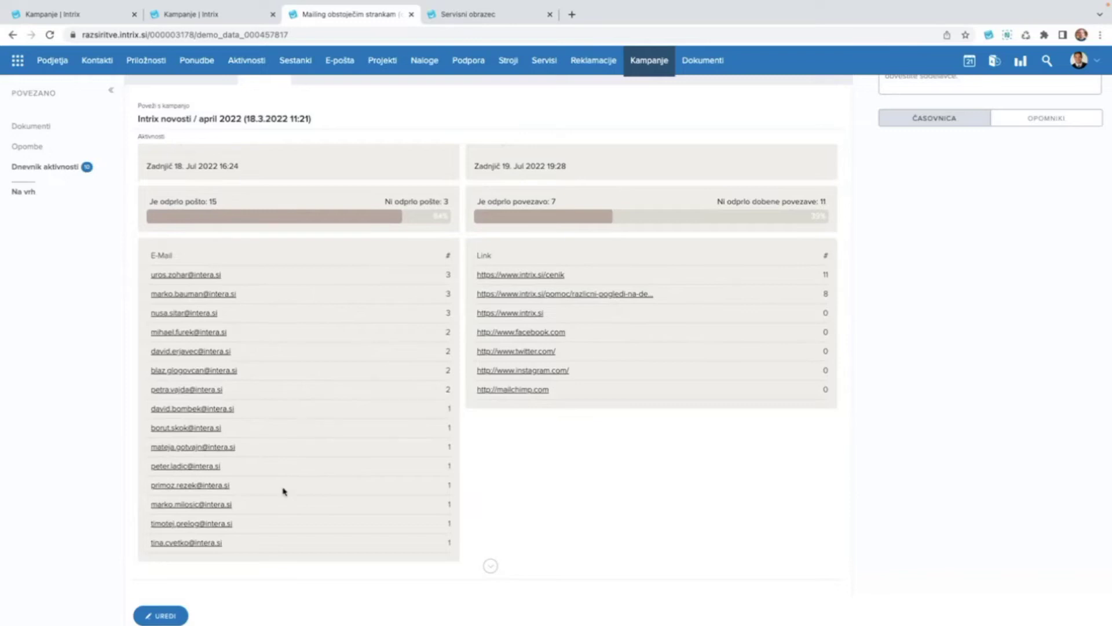
Open a listed recipient's contact record and browse its mailing activity history.
click(169, 467)
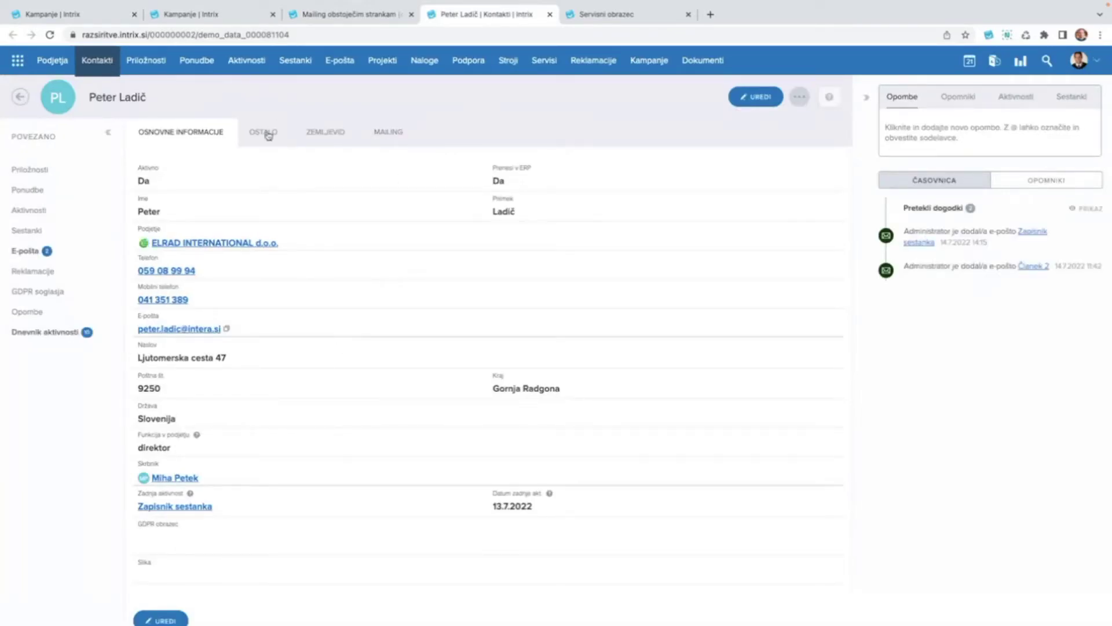
click(389, 135)
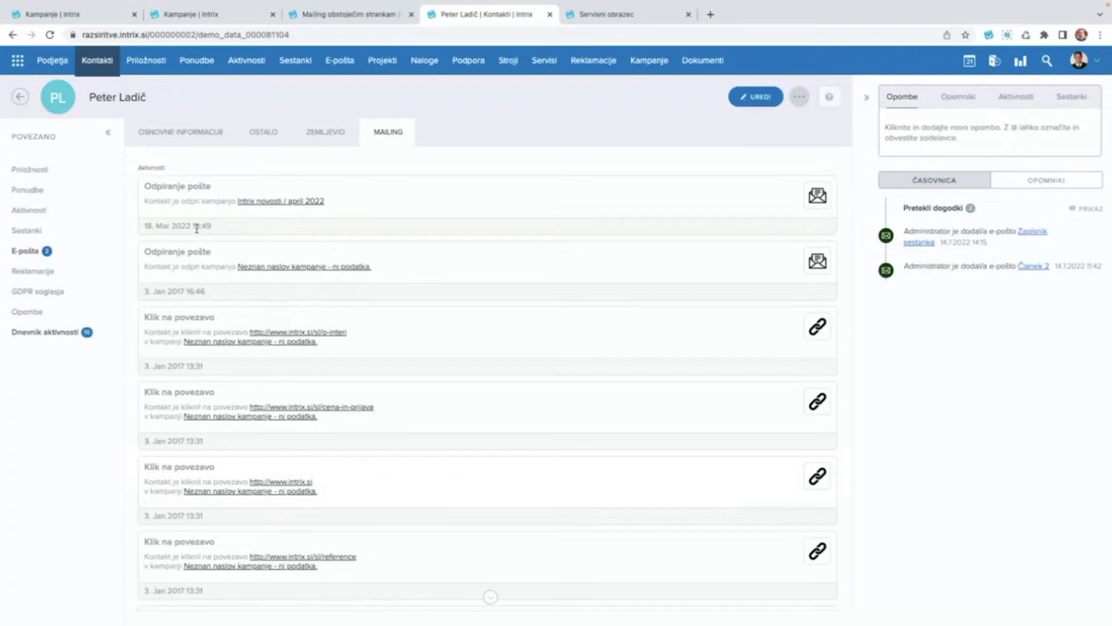
scroll(197, 227, up, 5)
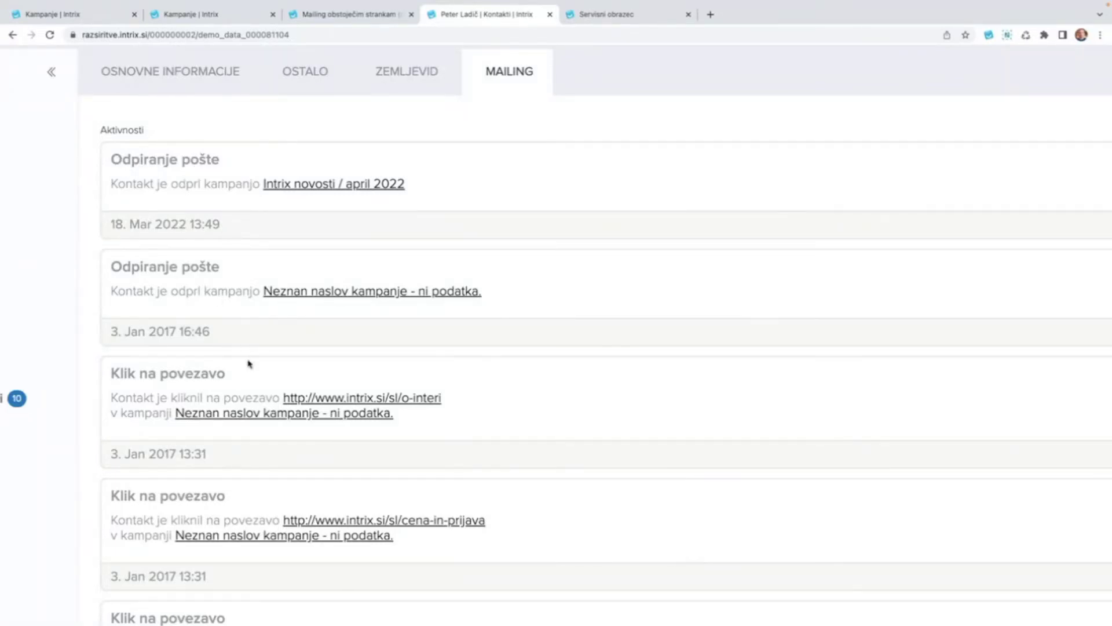
scroll(260, 389, down, 2)
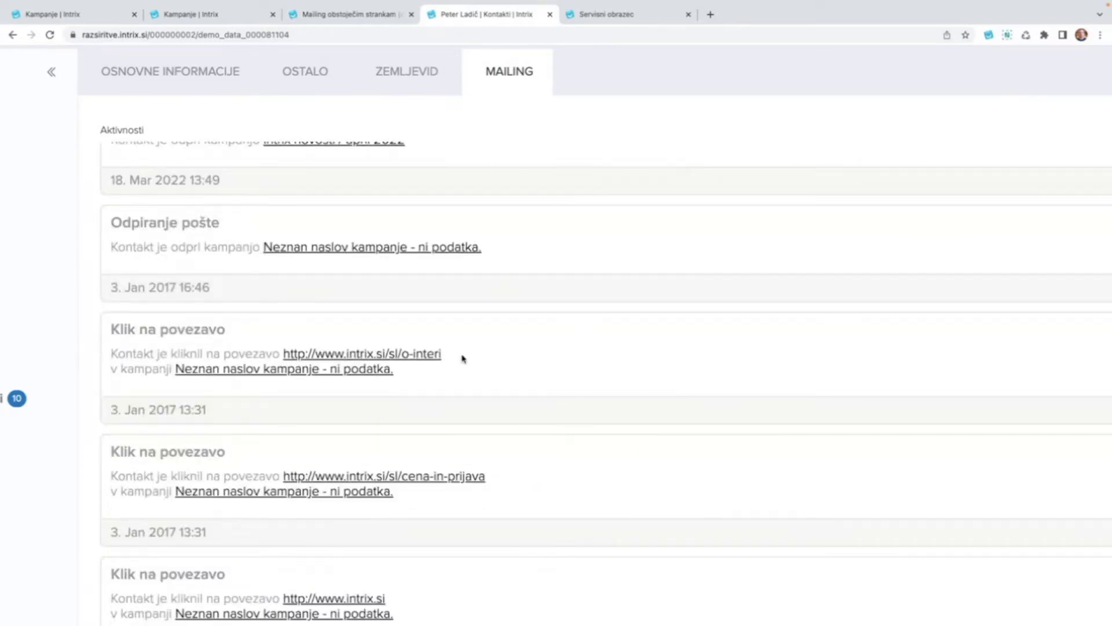
scroll(463, 358, down, 6)
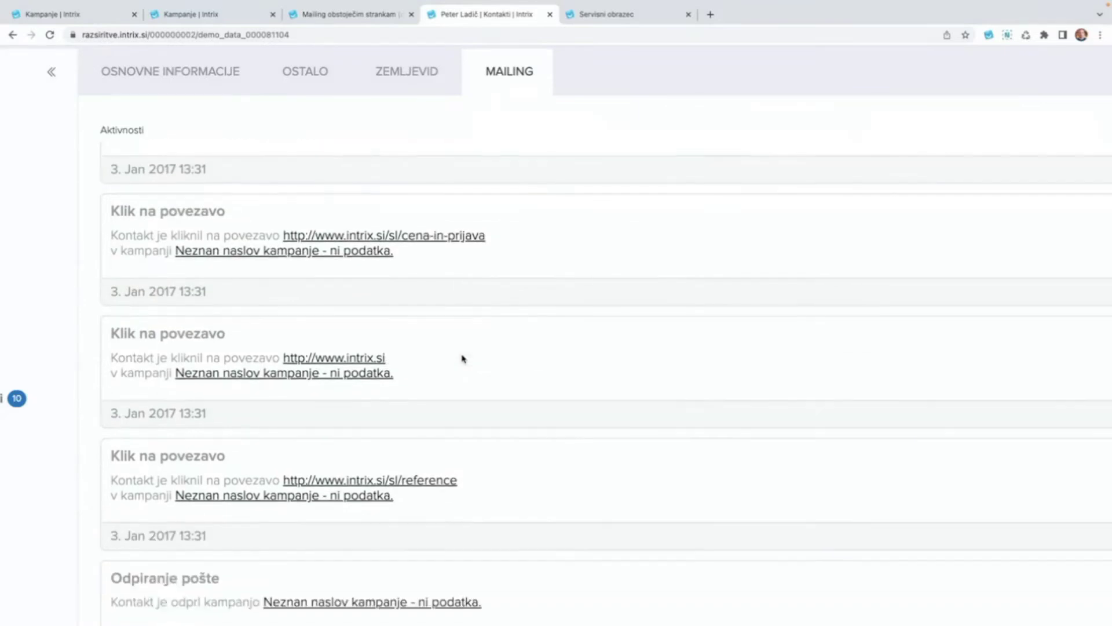
scroll(464, 358, up, 7)
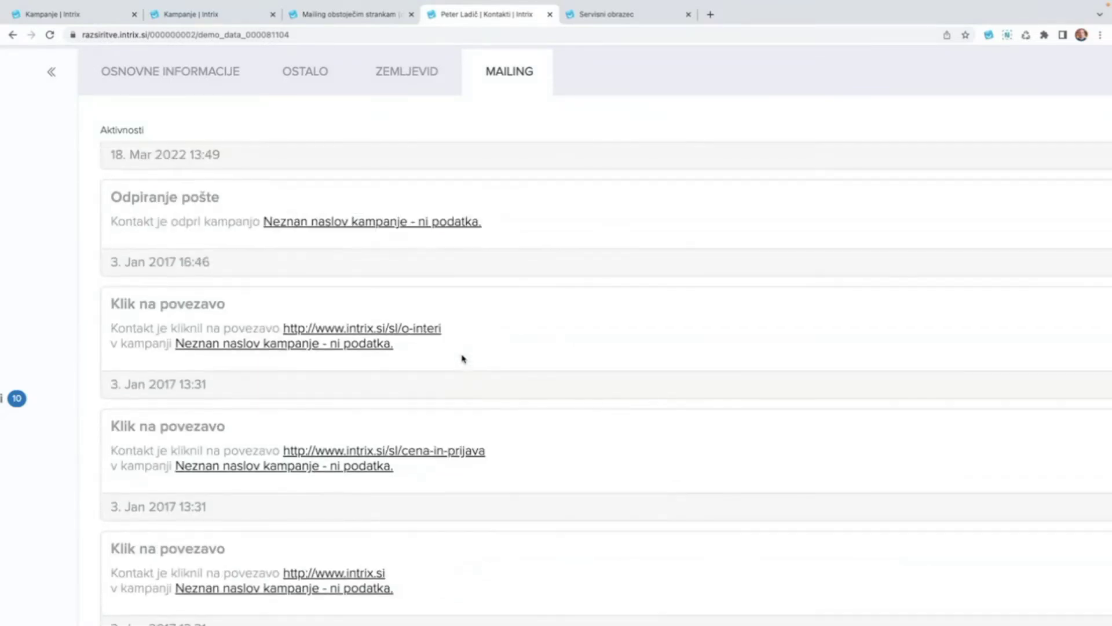
scroll(463, 358, up, 3)
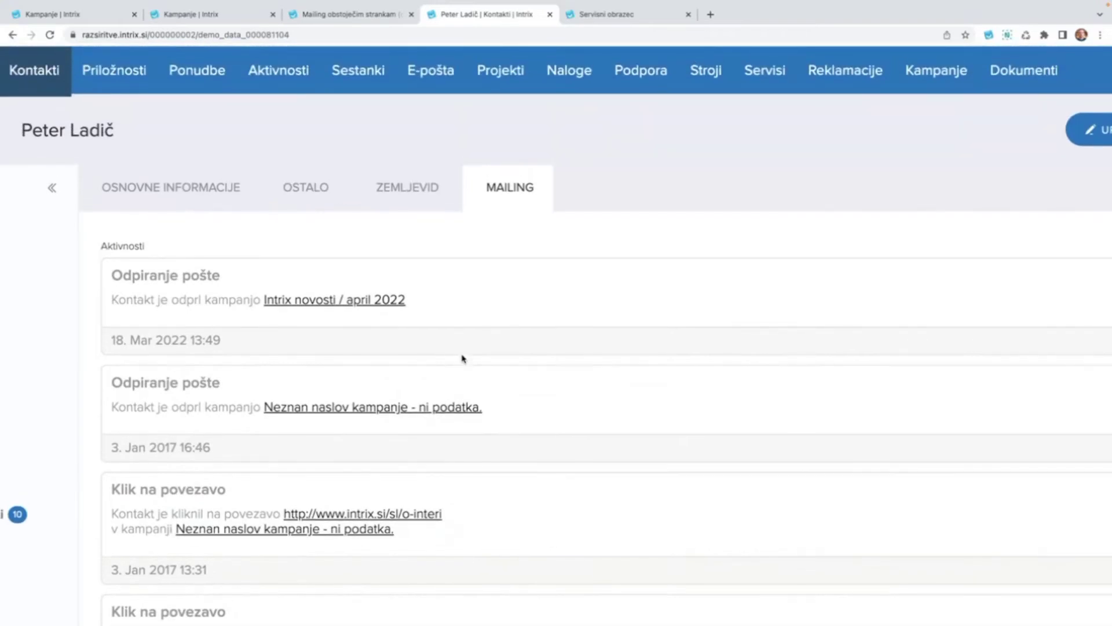
Zoom the page out, review the contact's OSNOVNE INFORMACIJE, then return to Kampanje.
key(super+minus)
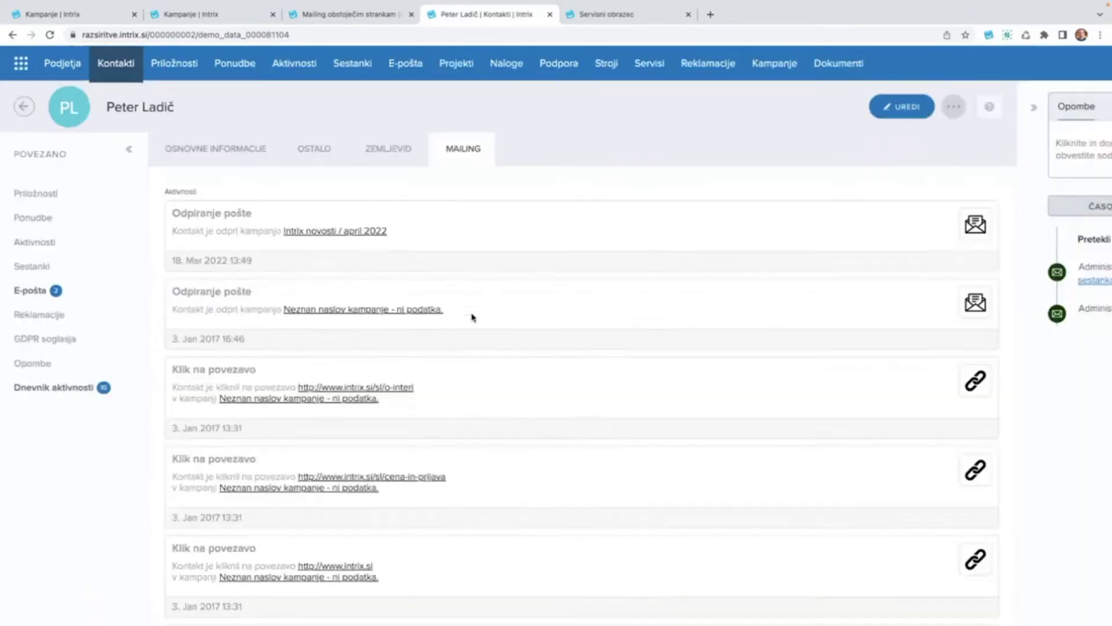
key(super+minus)
click(171, 137)
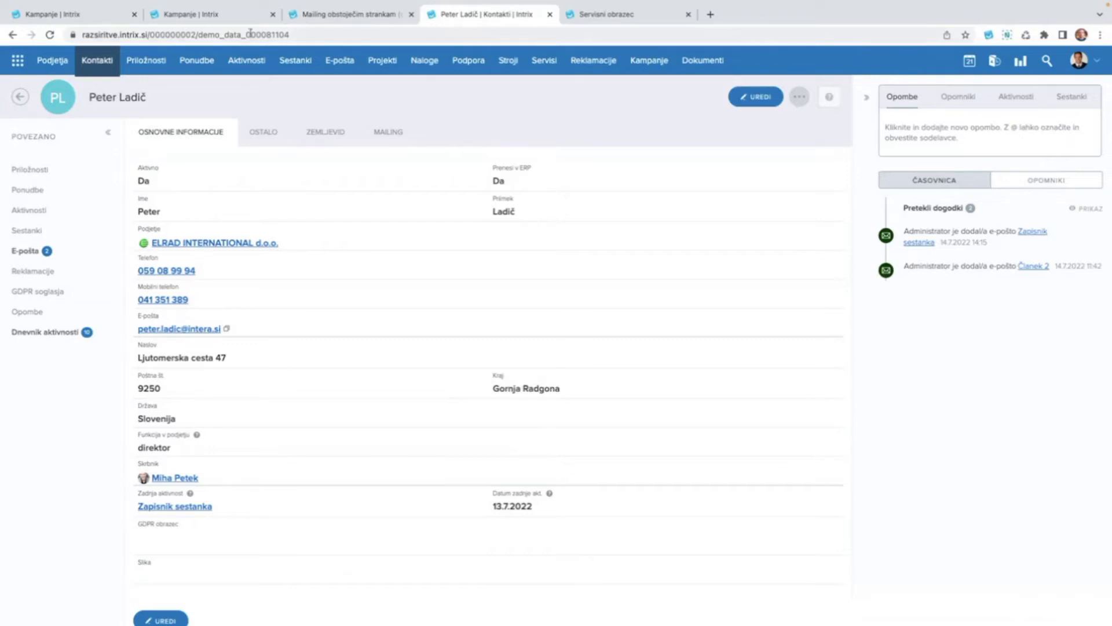
click(221, 12)
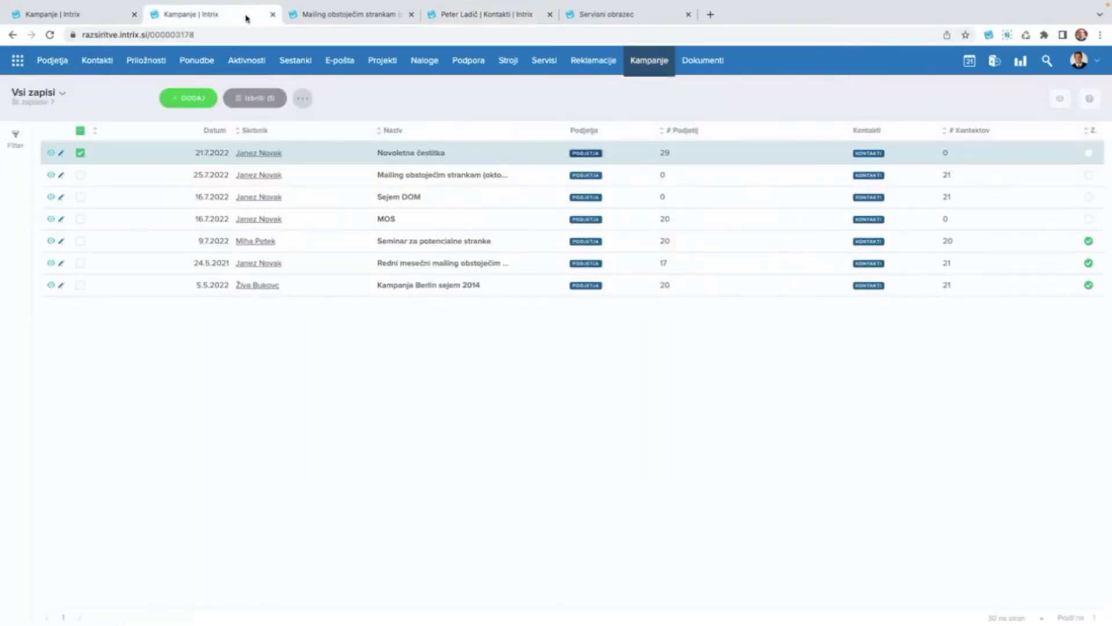
Close the duplicate Kampanje and mailing campaign tabs, returning to the contact's tab.
click(273, 14)
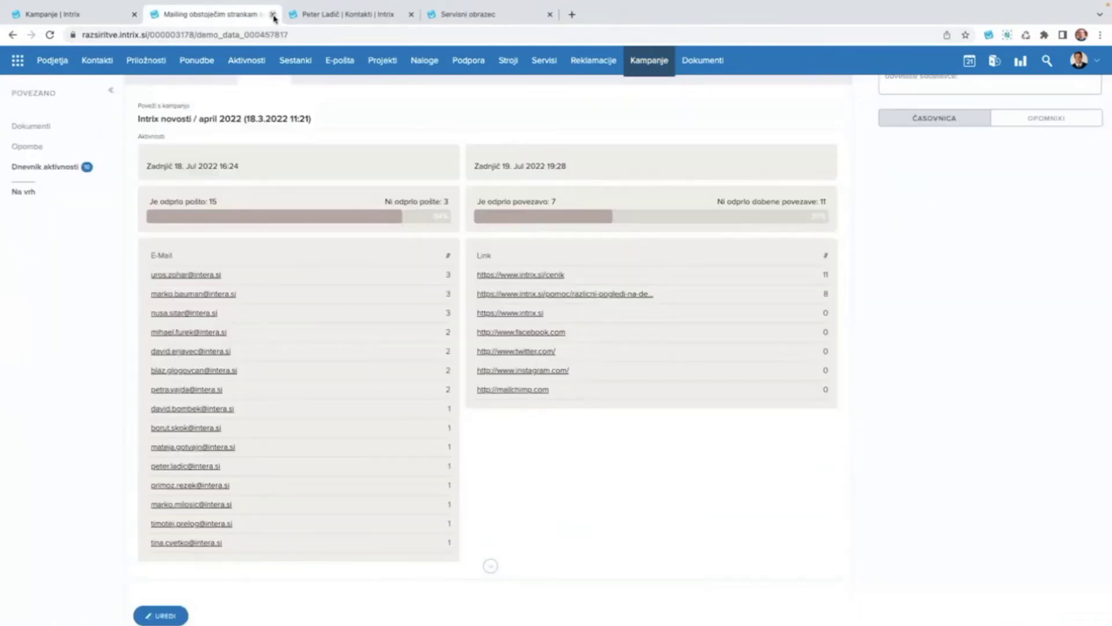
click(273, 14)
click(82, 24)
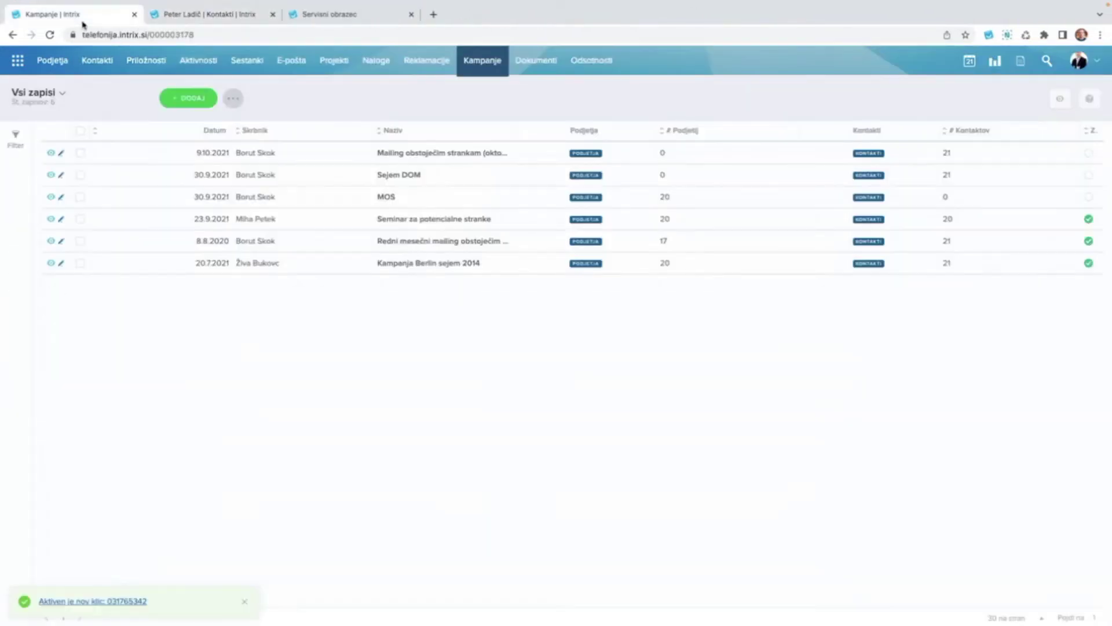
click(176, 15)
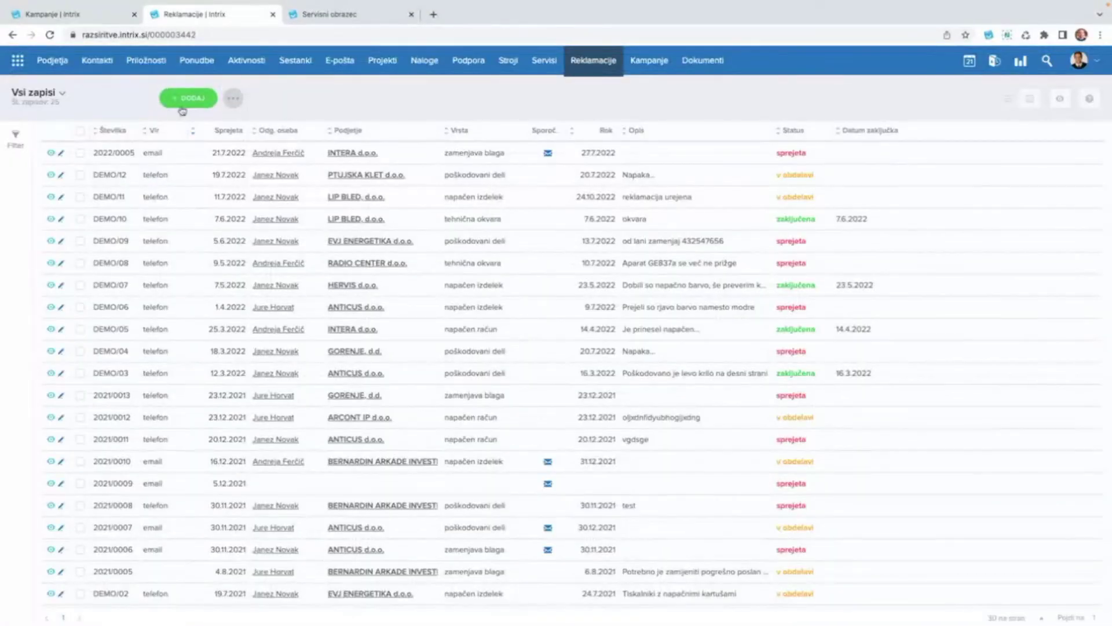
Start a new claim with DODAJ and highlight its automatically assigned number.
click(194, 102)
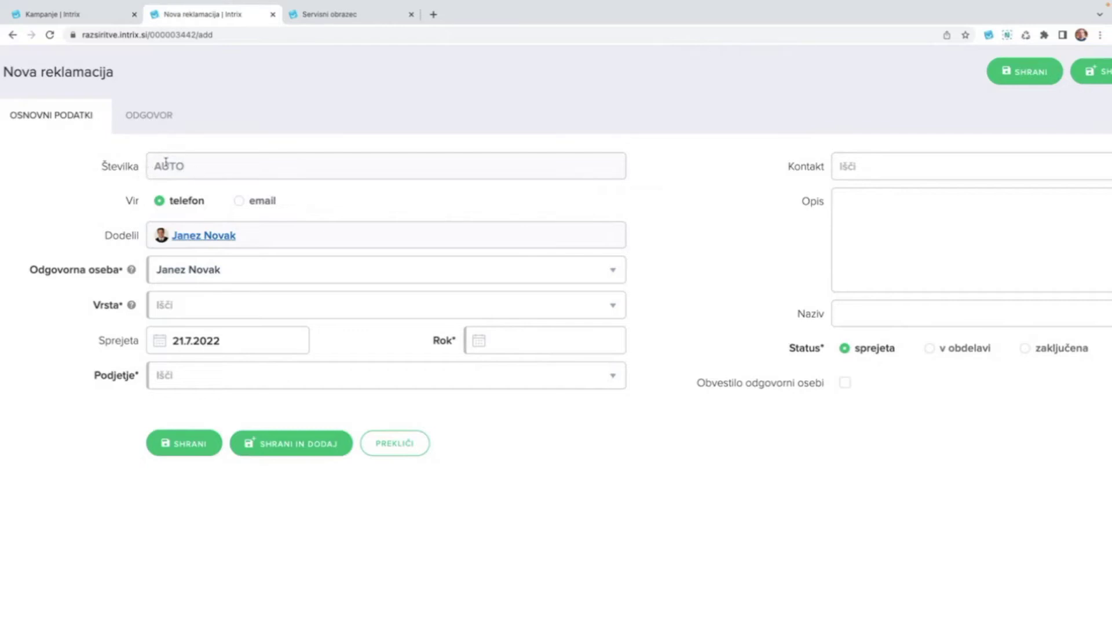
drag(154, 168, 183, 170)
click(197, 173)
click(279, 272)
Assign another responsible person and set the claim type to zamenjava blaga.
scroll(257, 392, down, 2)
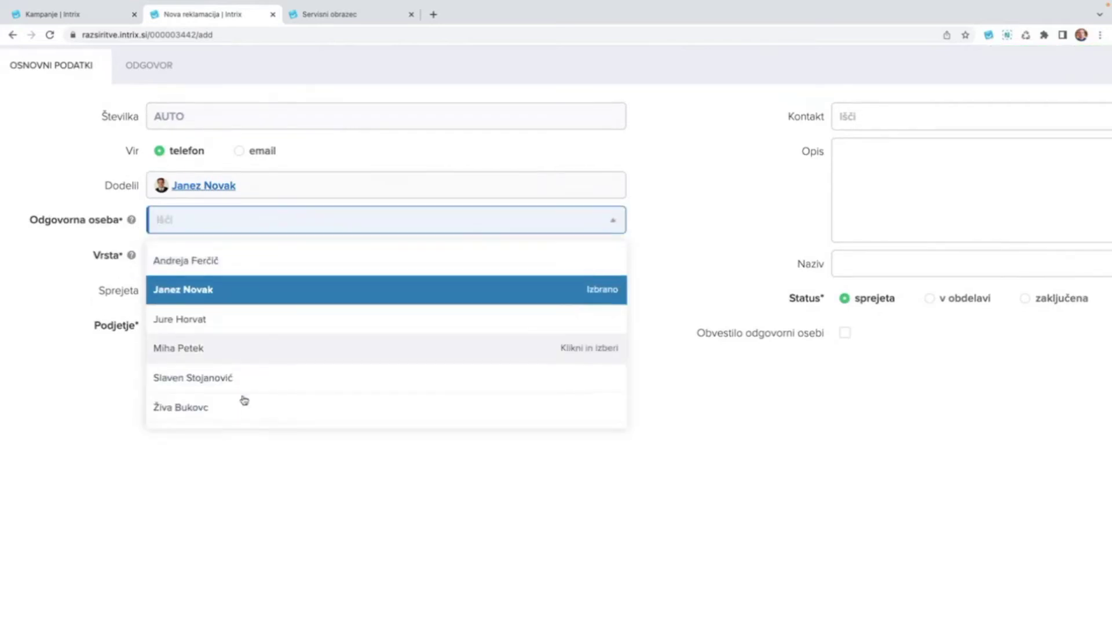
click(241, 350)
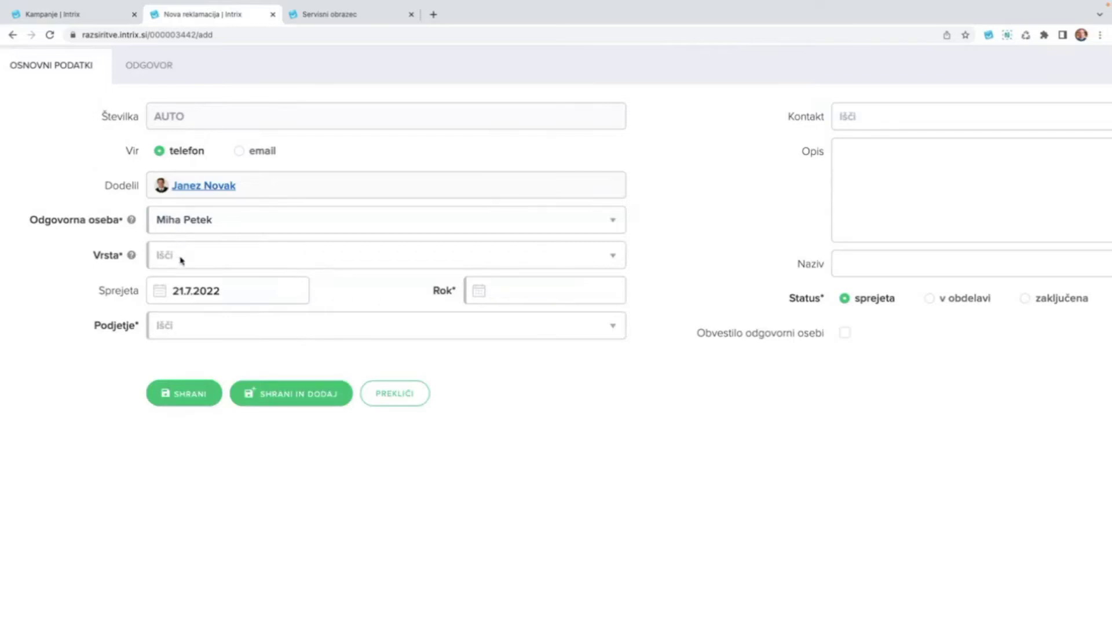
click(227, 260)
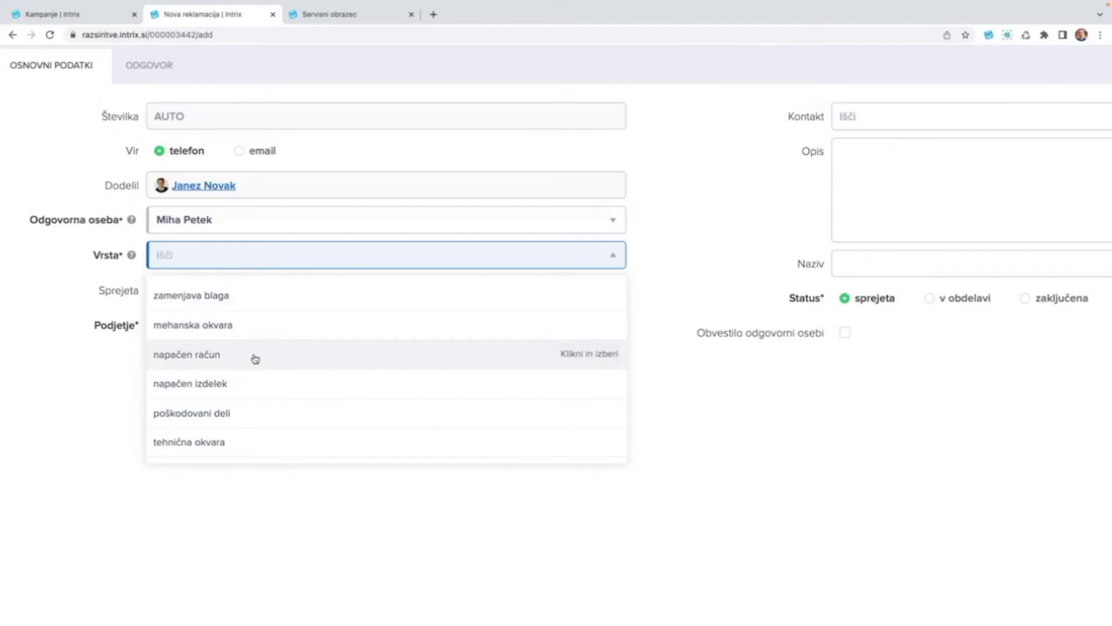
click(256, 306)
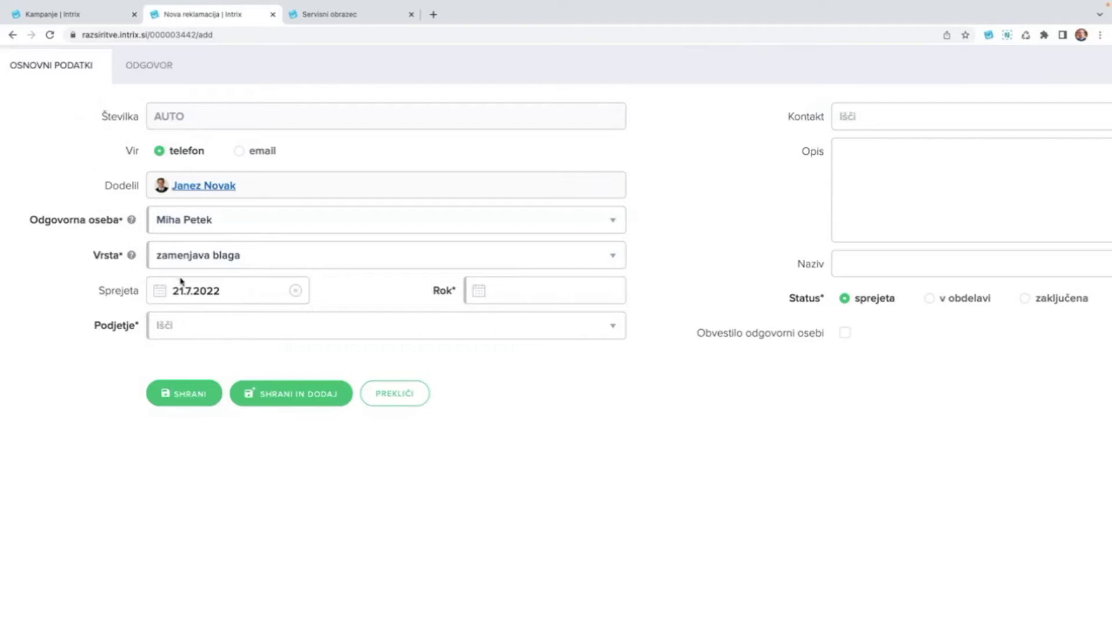
Set the claim deadline to 28.7.2022 and the company to MIP d.d.
click(506, 294)
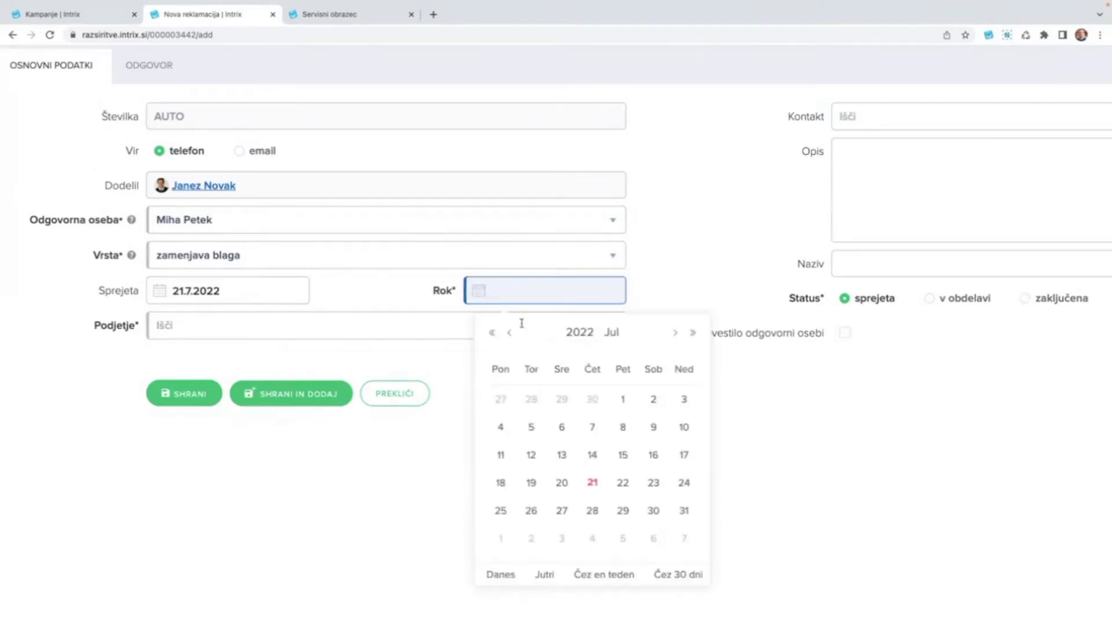
click(592, 511)
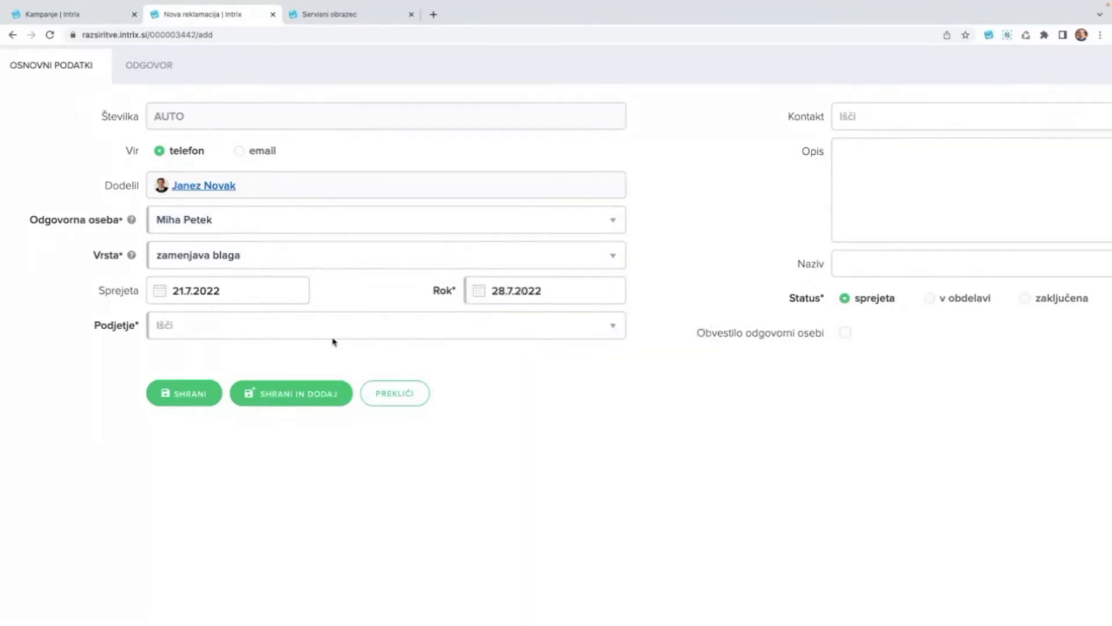
scroll(338, 395, up, 1)
scroll(339, 395, down, 3)
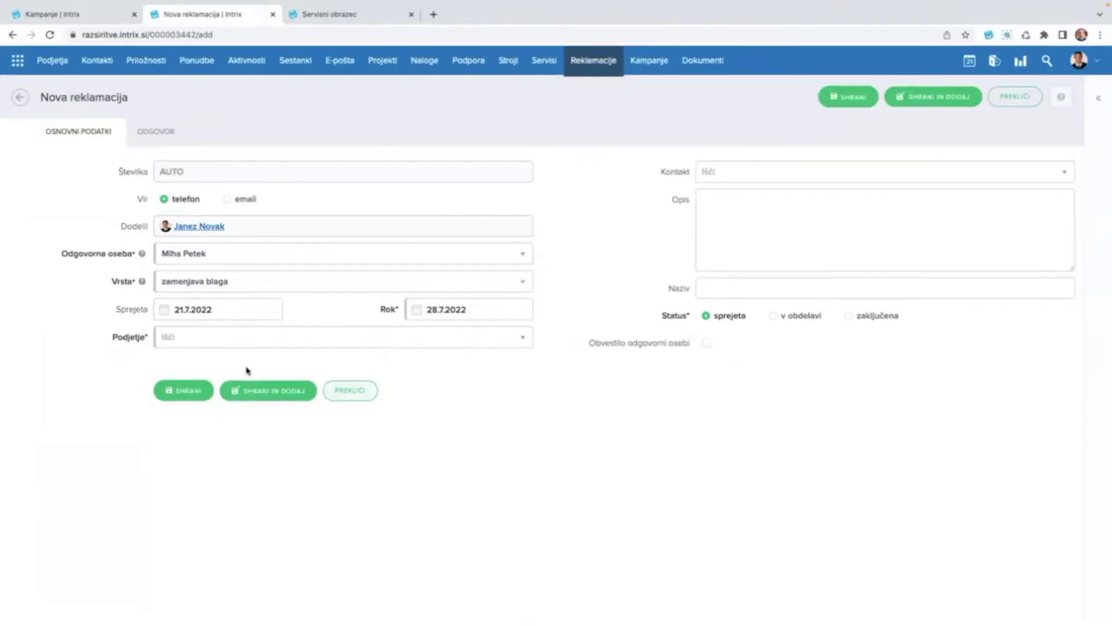
click(231, 338)
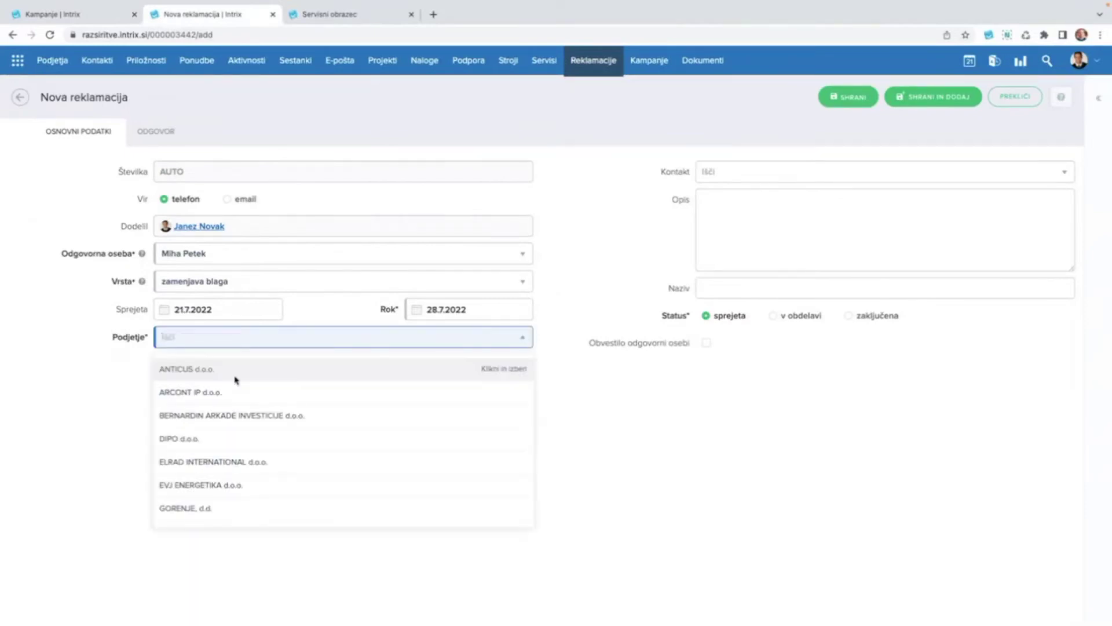
scroll(263, 485, down, 5)
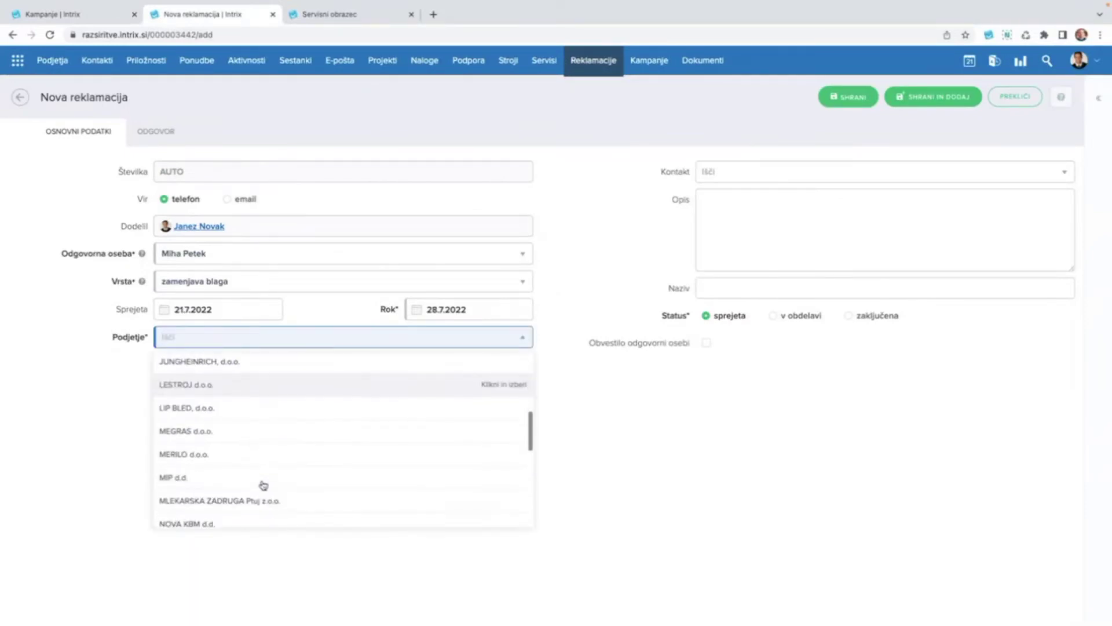
click(255, 478)
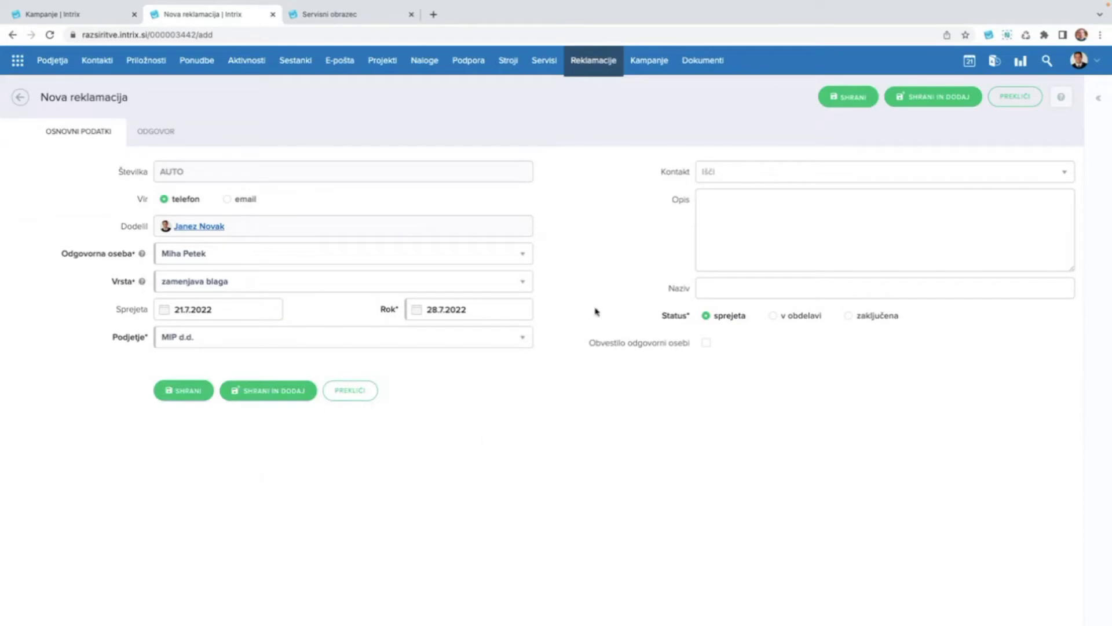
click(740, 173)
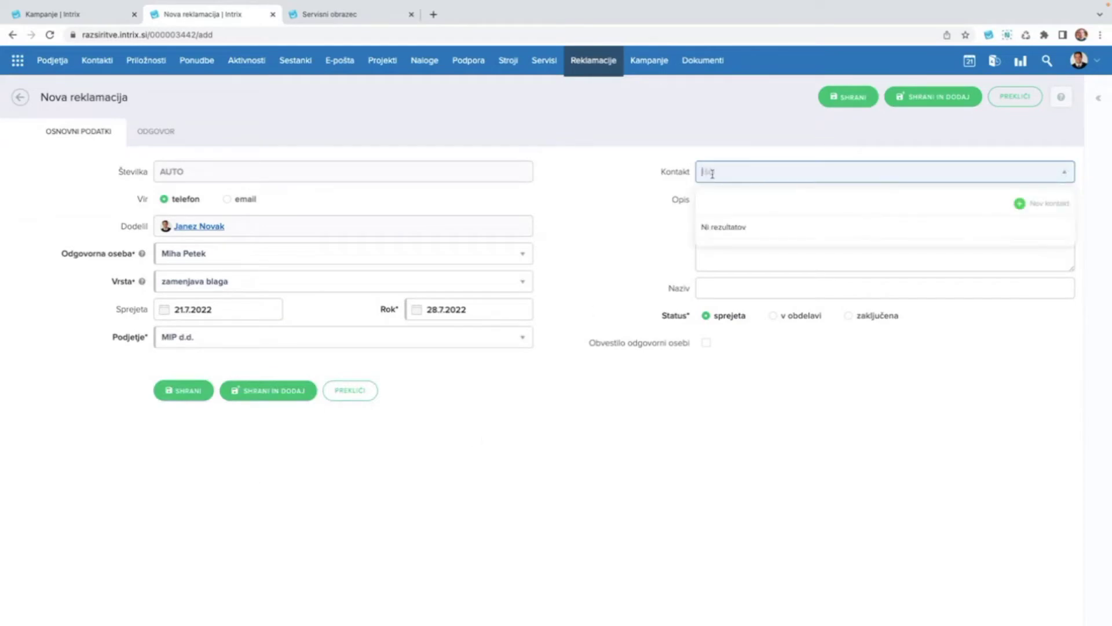
click(612, 258)
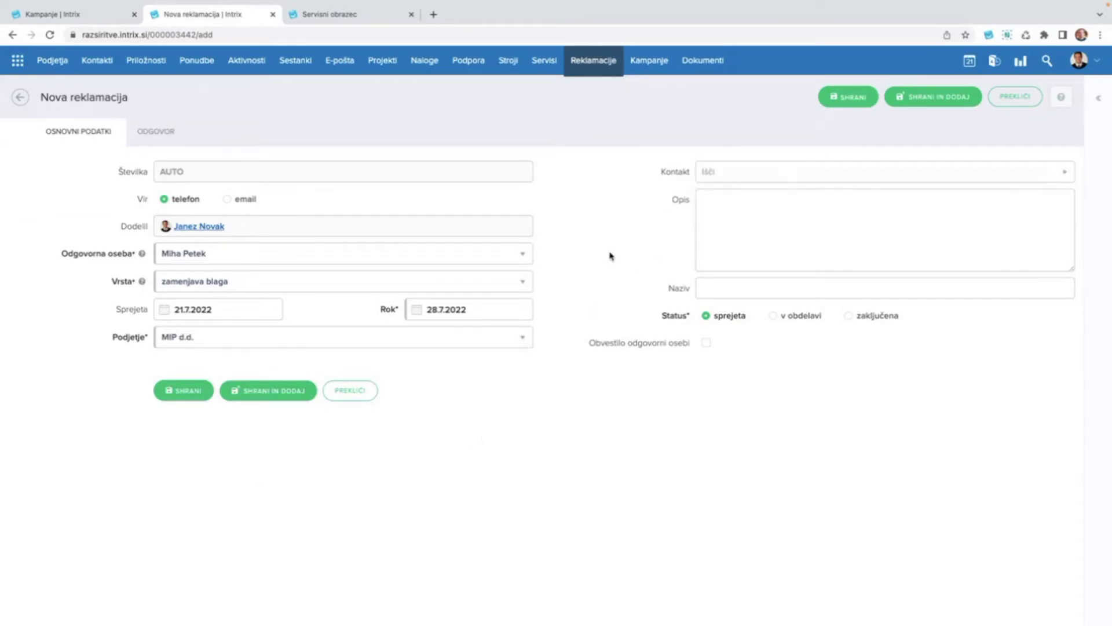
click(733, 173)
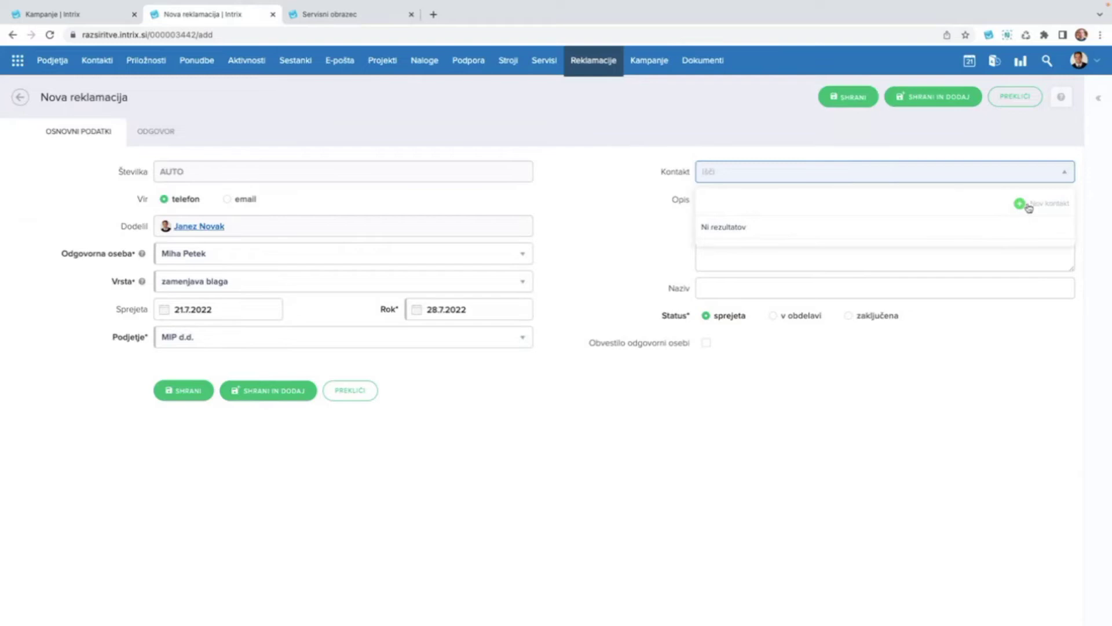
scroll(1029, 208, up, 2)
scroll(1029, 207, up, 3)
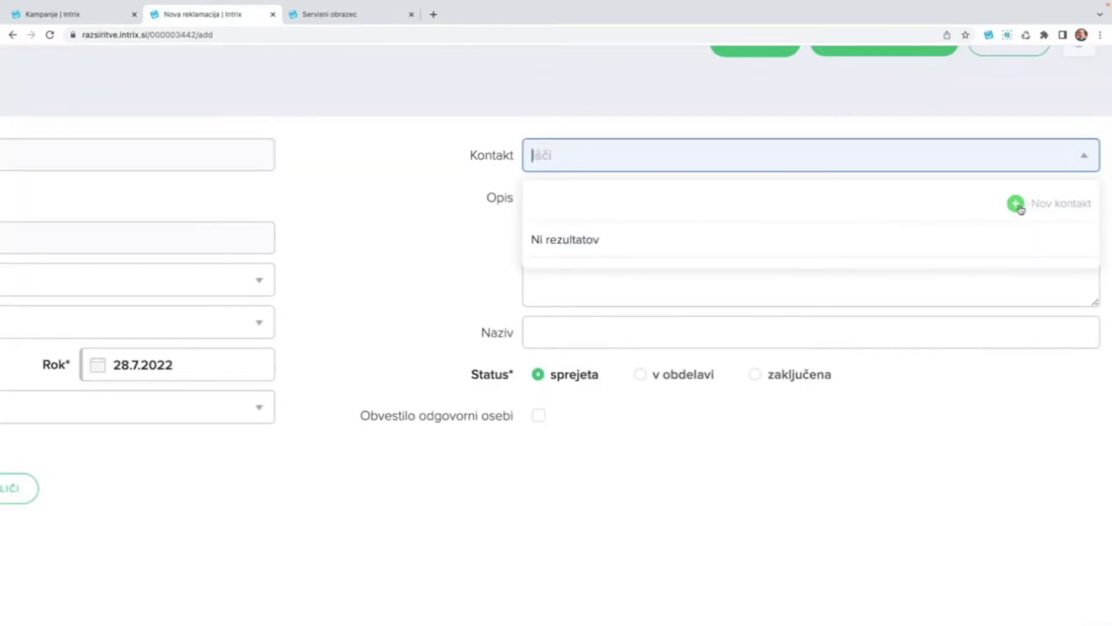
click(1017, 205)
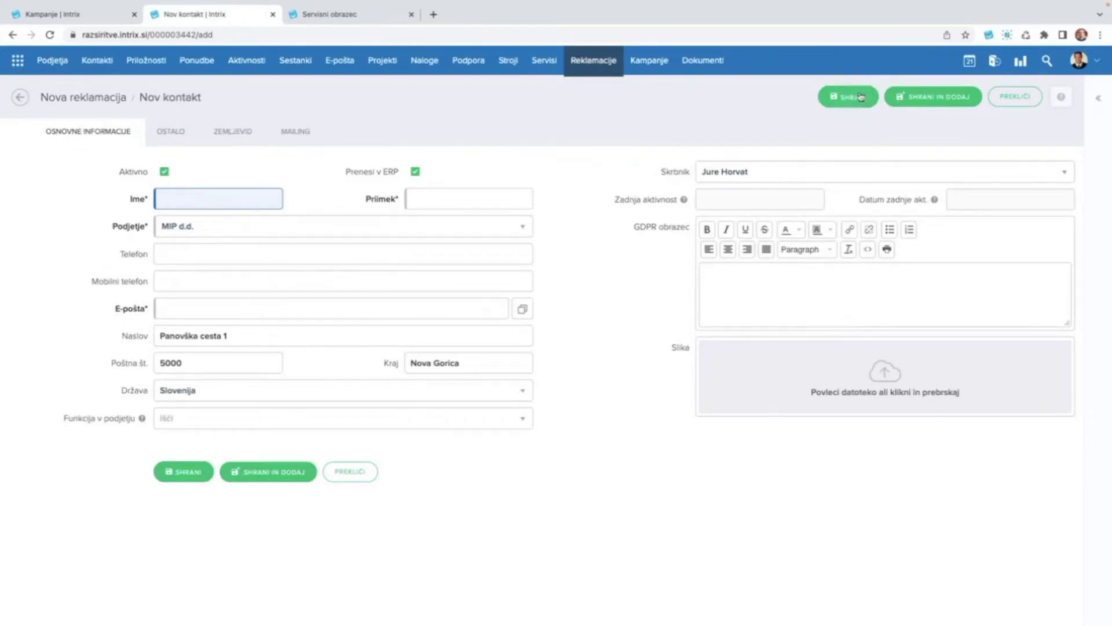
click(20, 97)
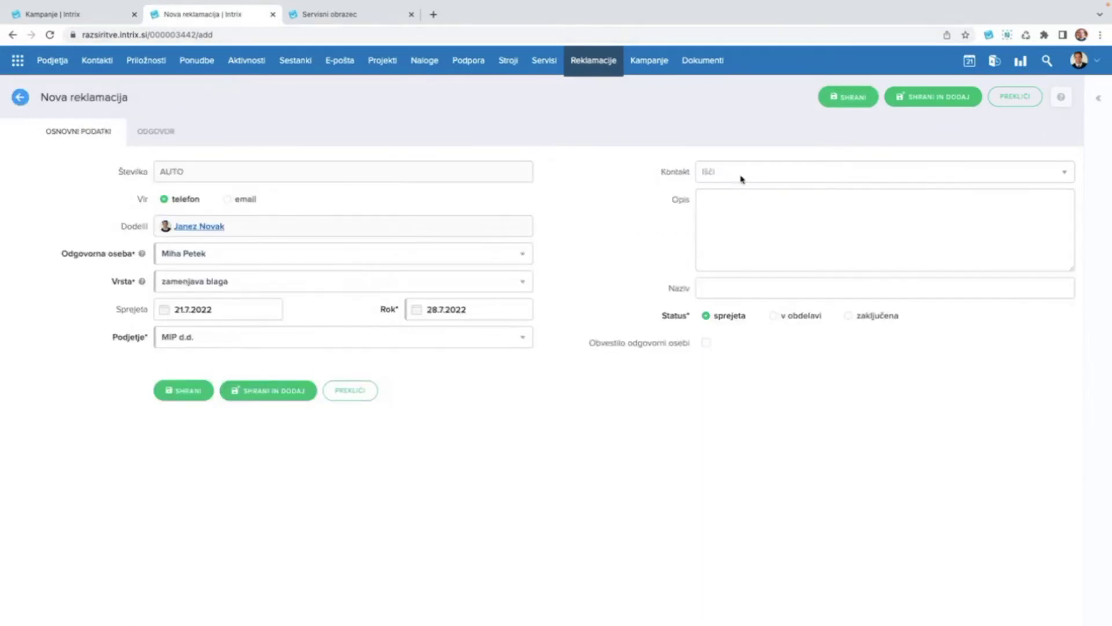
click(737, 216)
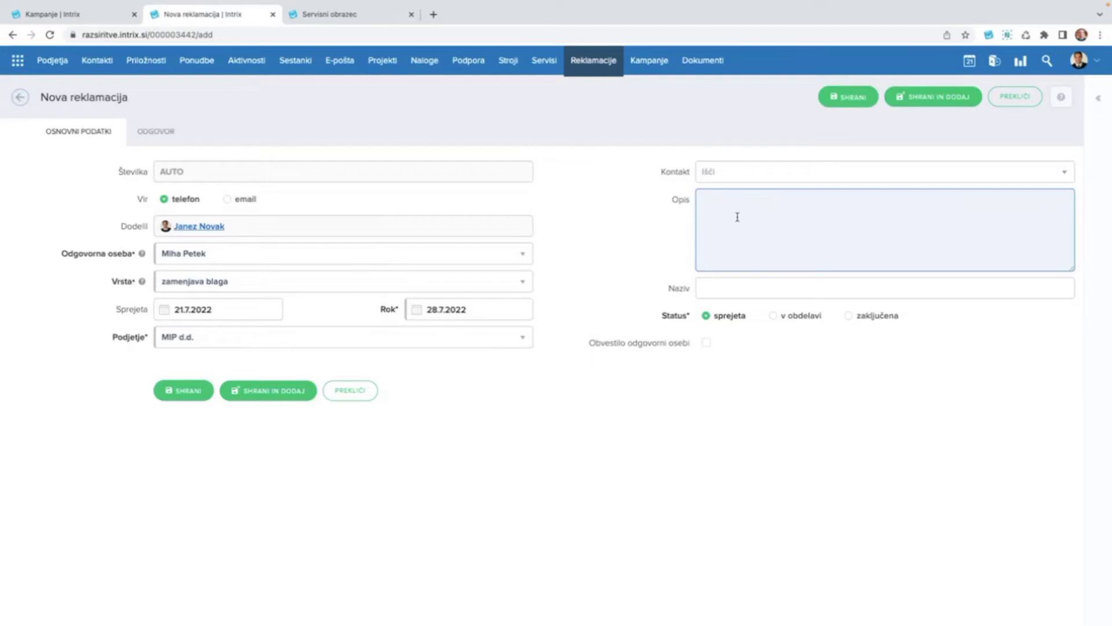
Describe the claim as 'Stranka želi menjavo dobavljenega artikla.', keep status sprejeta, notify the responsible person.
text(Srtank)
text(a želi menjavo doba)
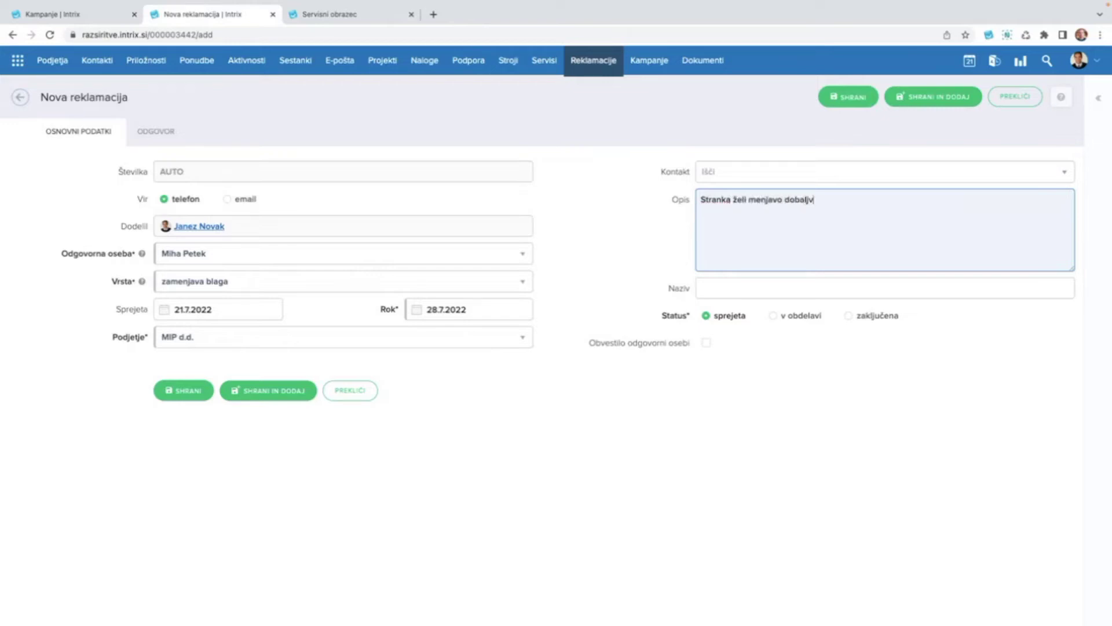
text(vljenega artikla.)
click(794, 320)
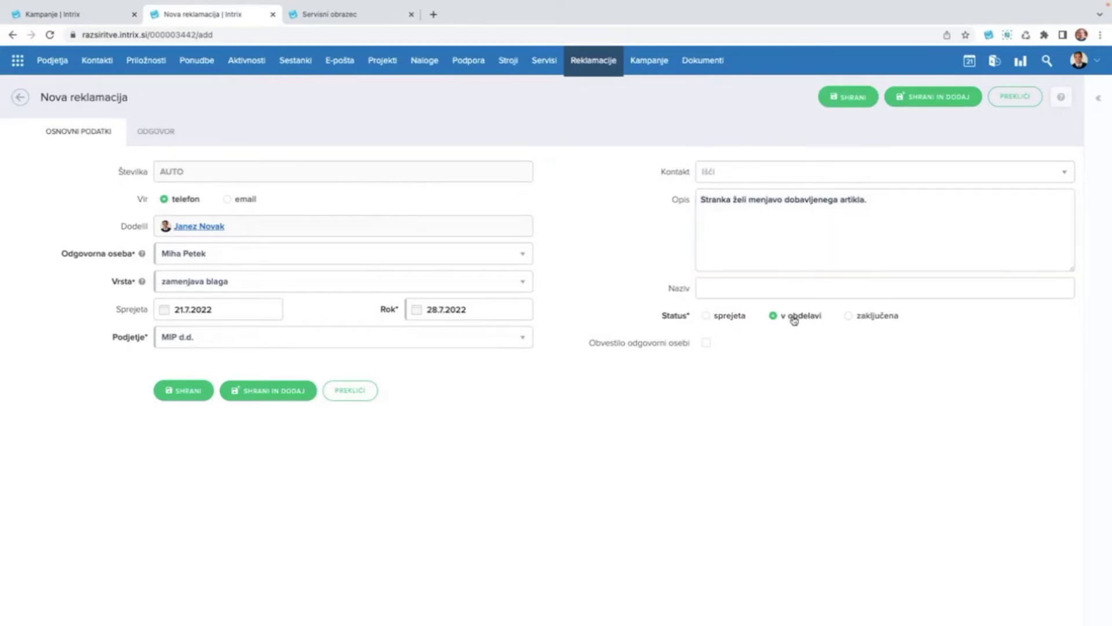
click(878, 320)
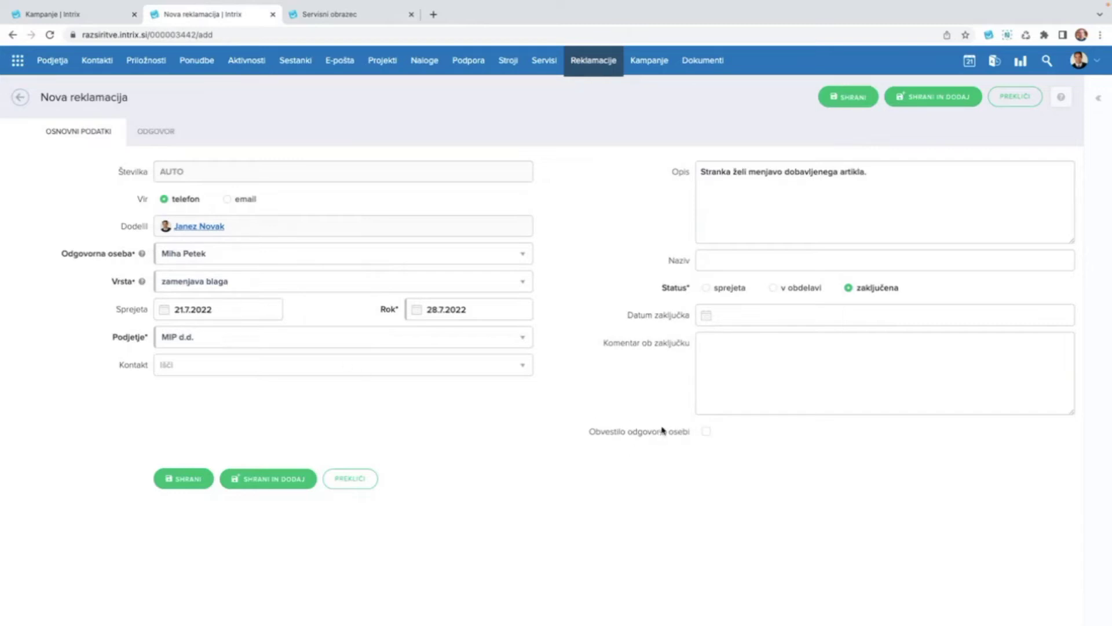
click(706, 432)
click(724, 287)
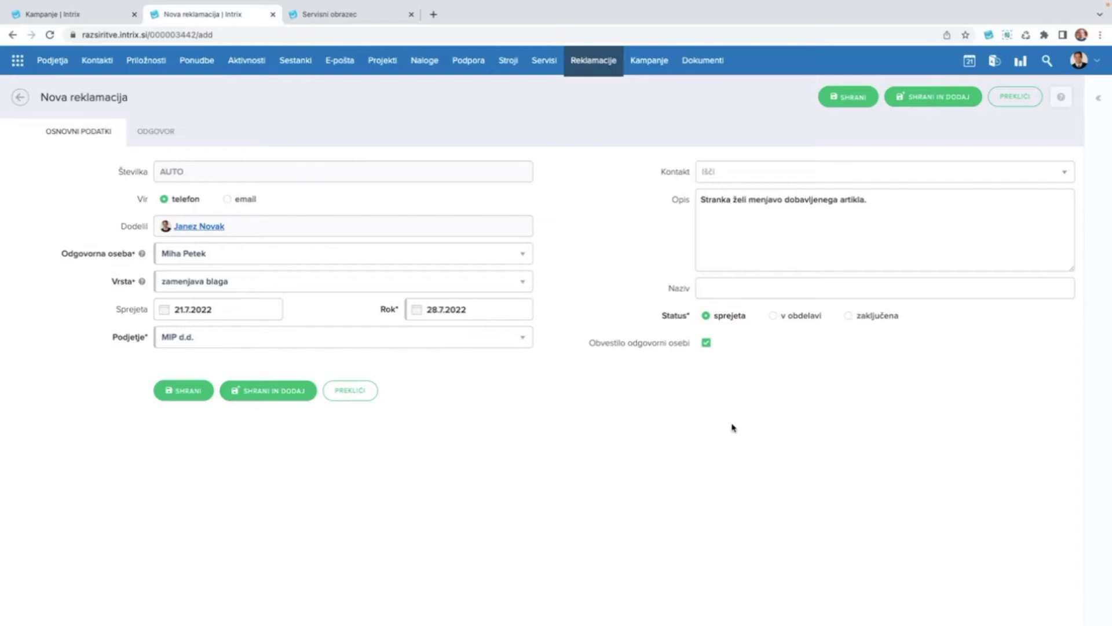
Discard the unsaved claim form, go to Reklamacije, and select claim 2022/0005 in the list.
click(591, 60)
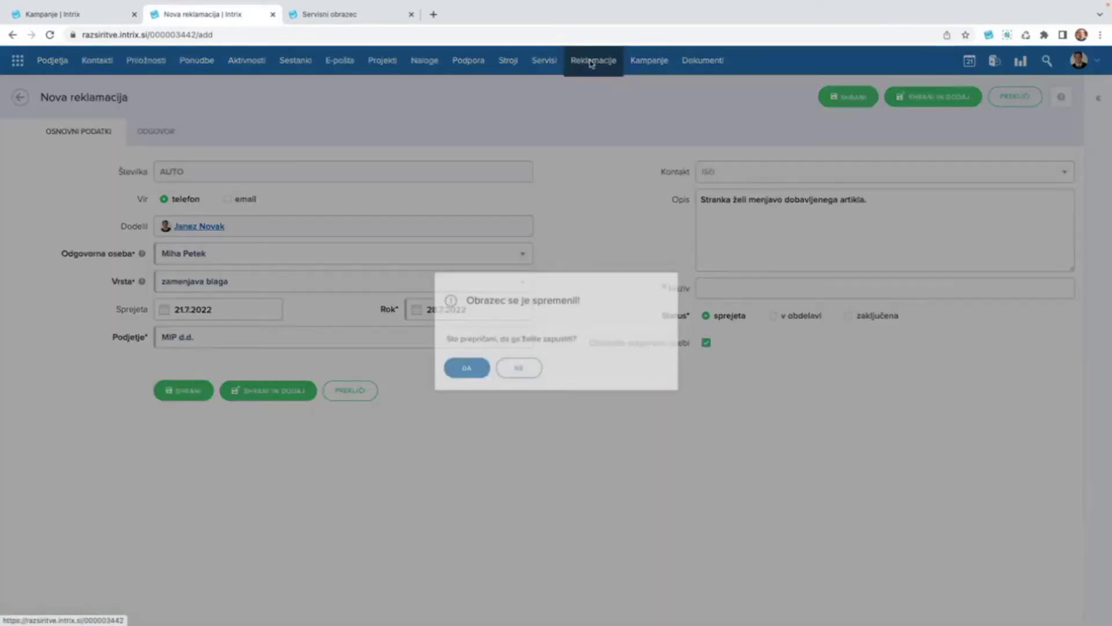
click(467, 371)
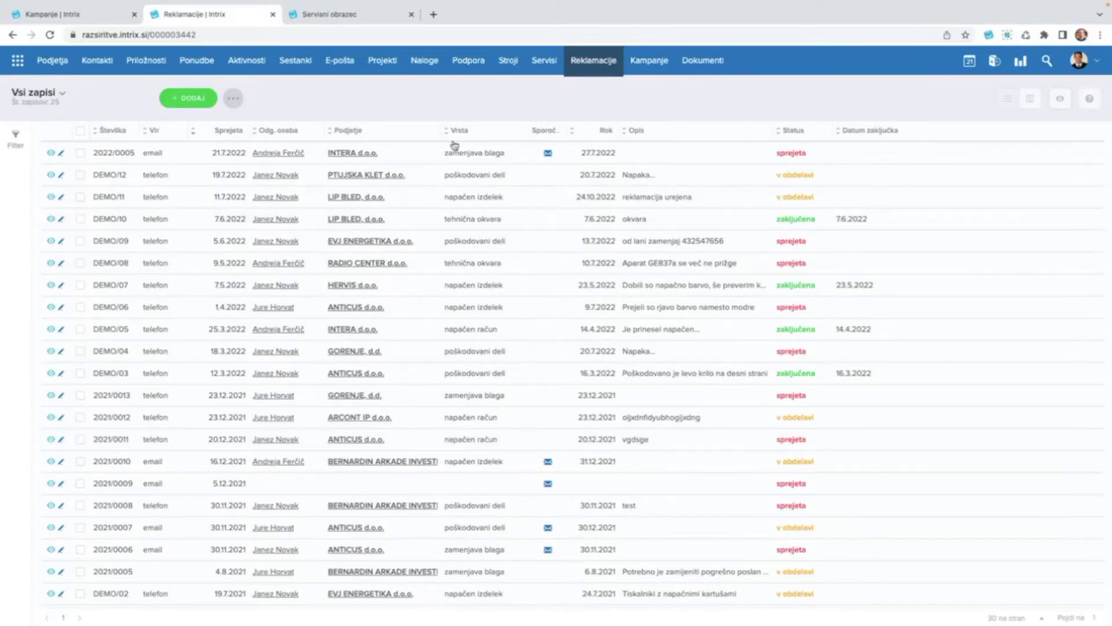
click(81, 157)
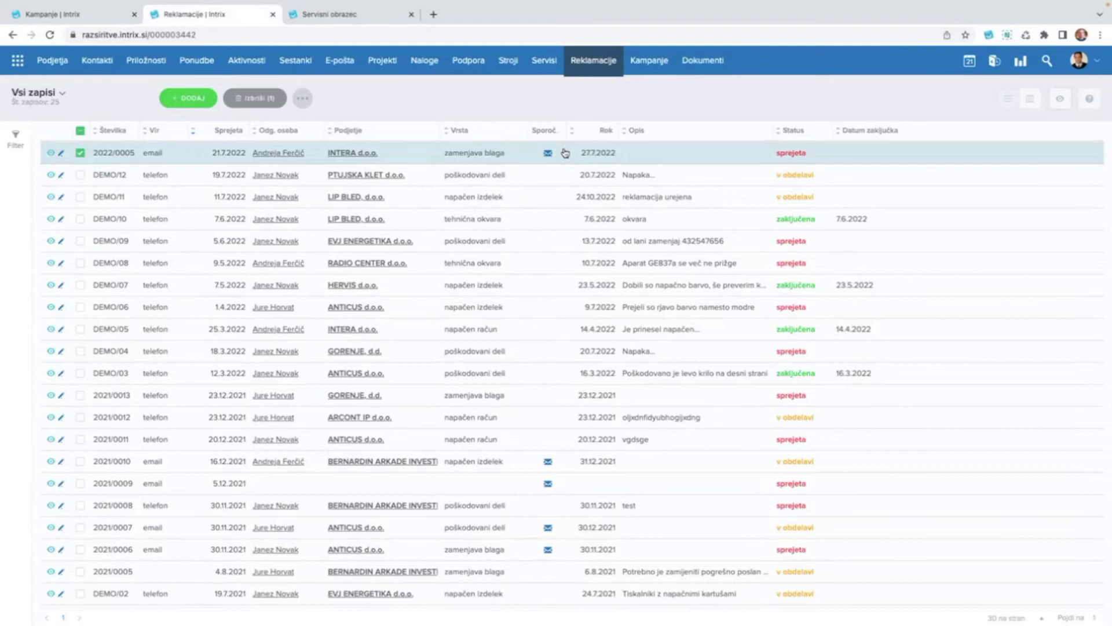
scroll(565, 153, up, 5)
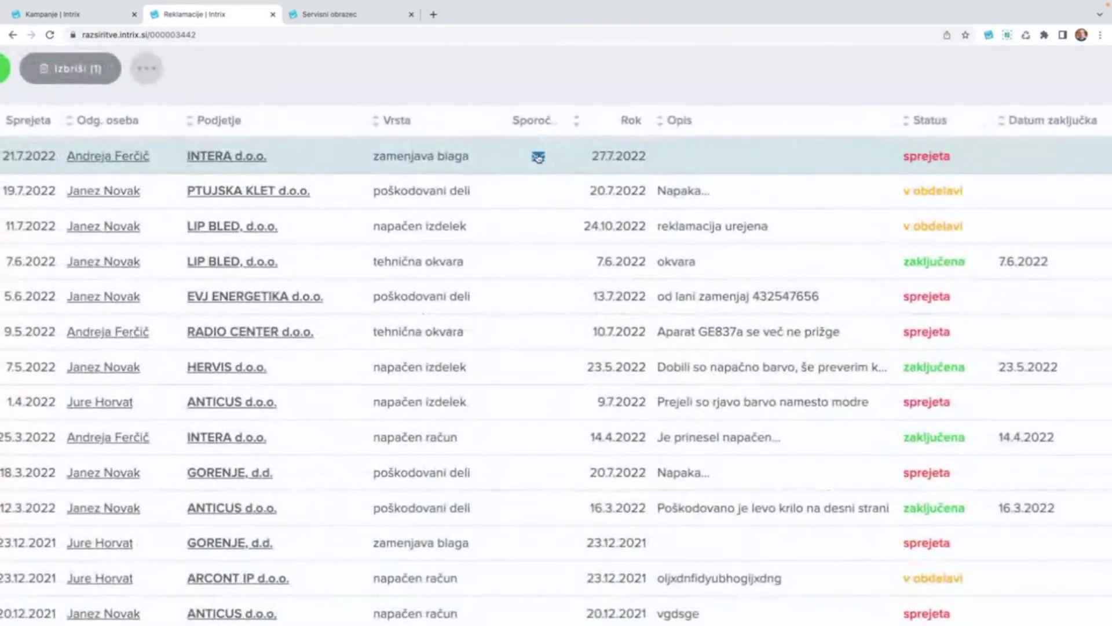
click(538, 157)
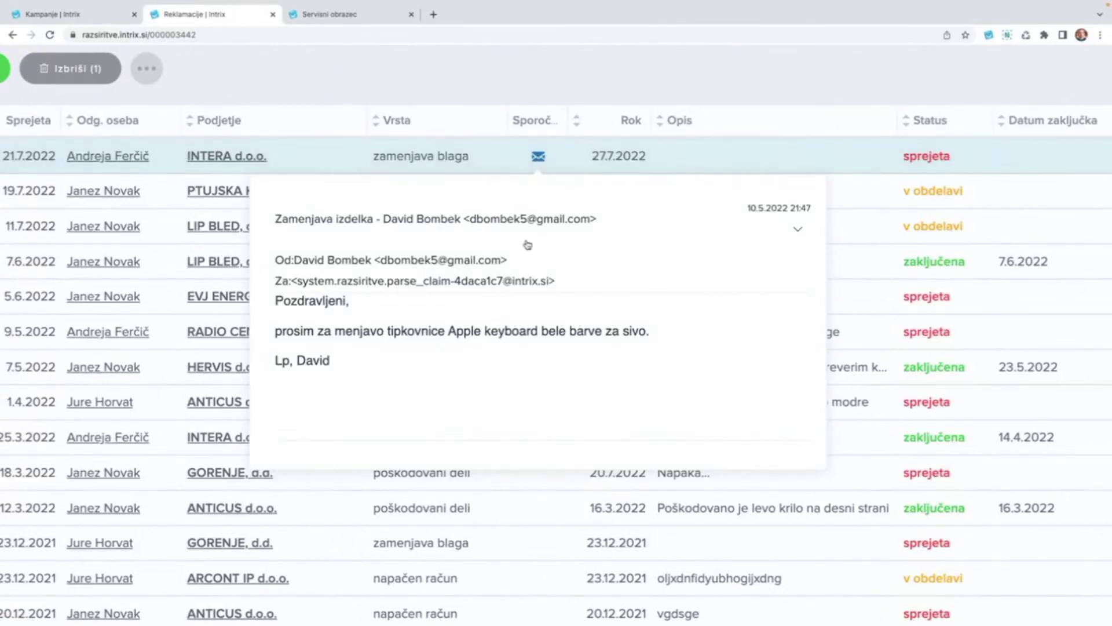
scroll(328, 372, down, 2)
scroll(328, 374, up, 1)
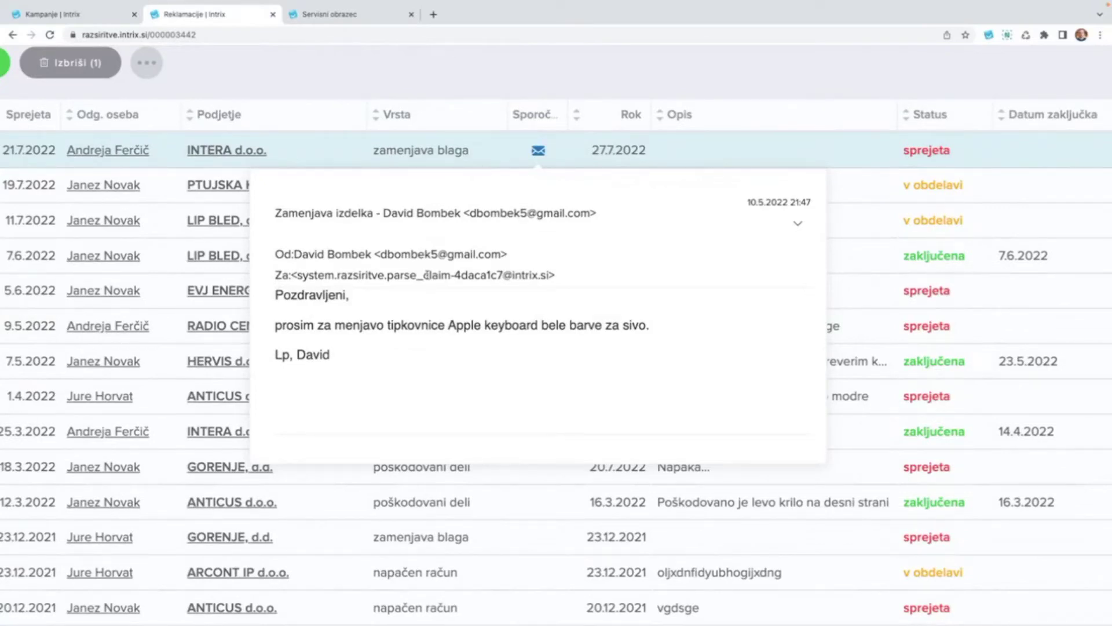
click(439, 83)
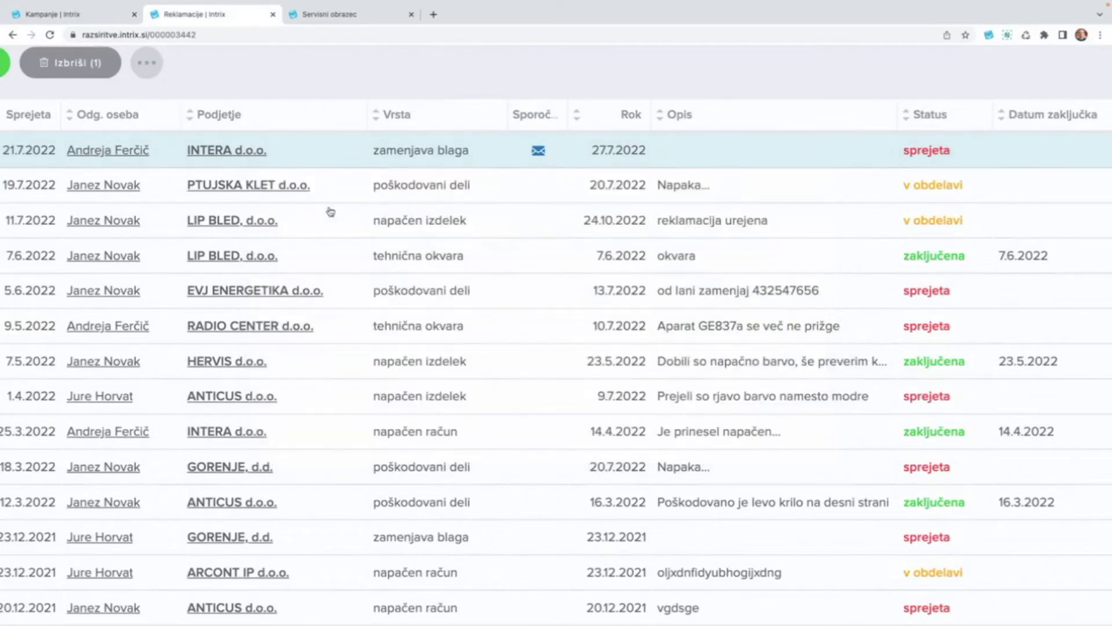
key(ctrl+0)
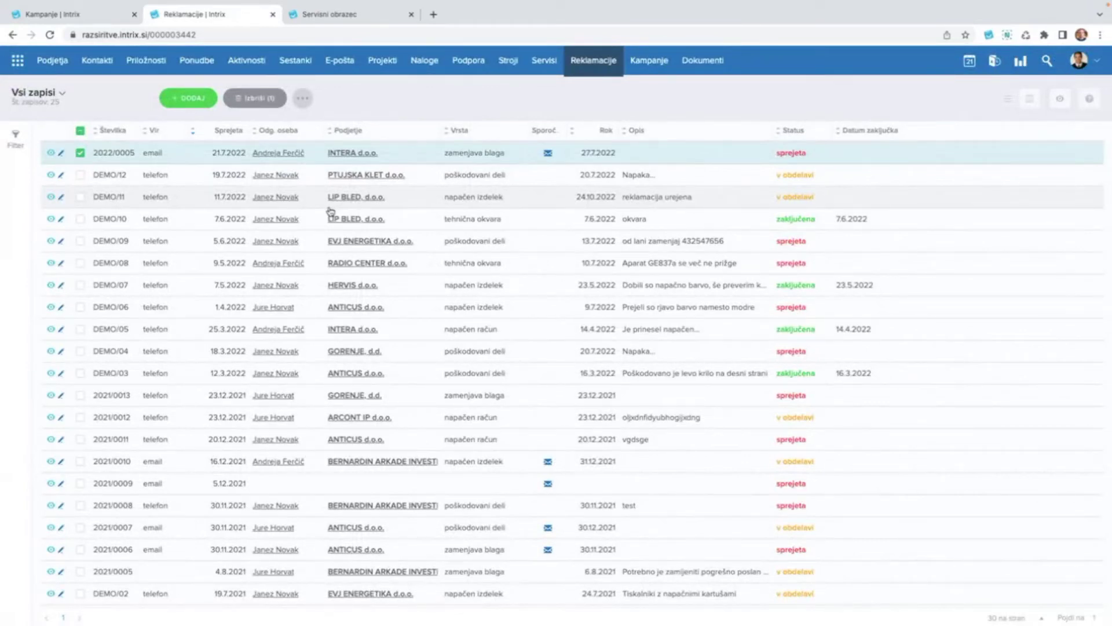
Open claim 2022/0005 and highlight the customer's e-mail address.
click(418, 153)
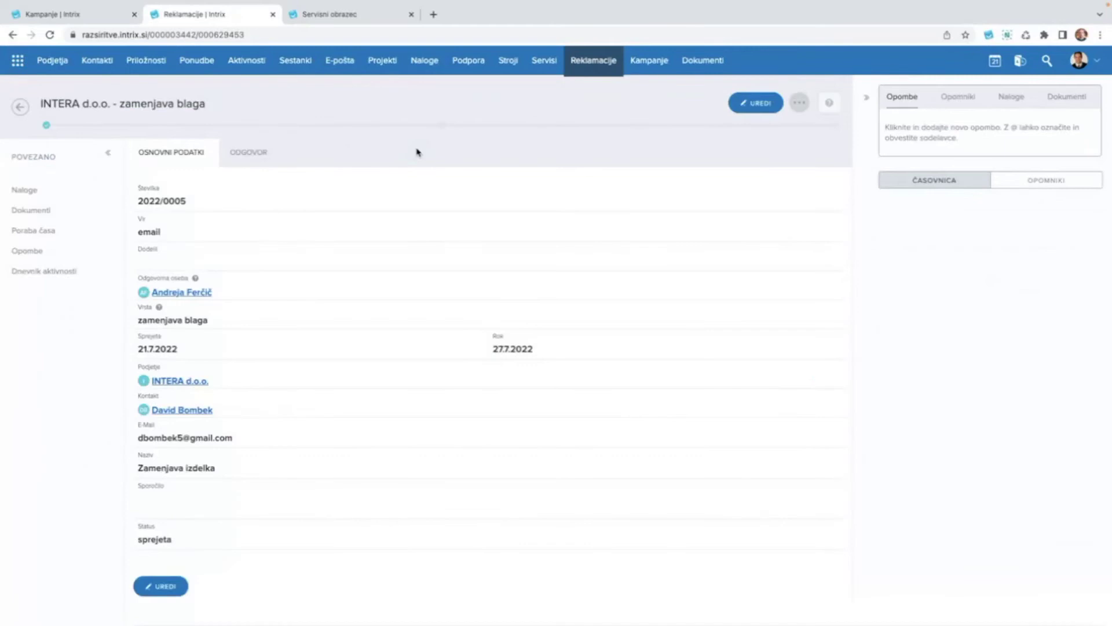
scroll(330, 276, down, 1)
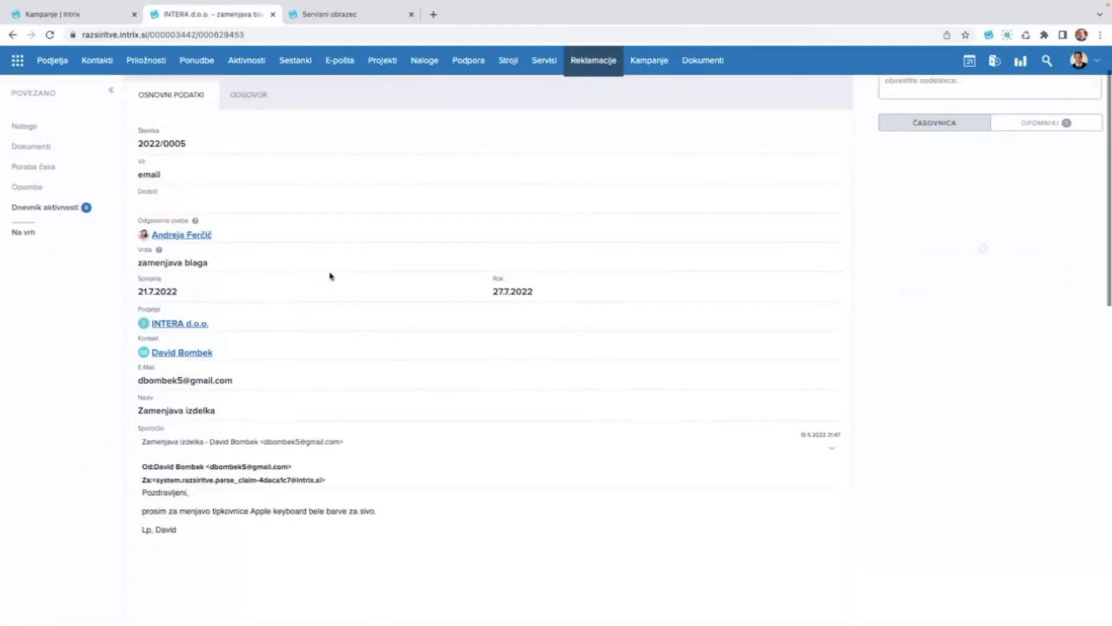
scroll(330, 275, down, 1)
drag(141, 306, 233, 312)
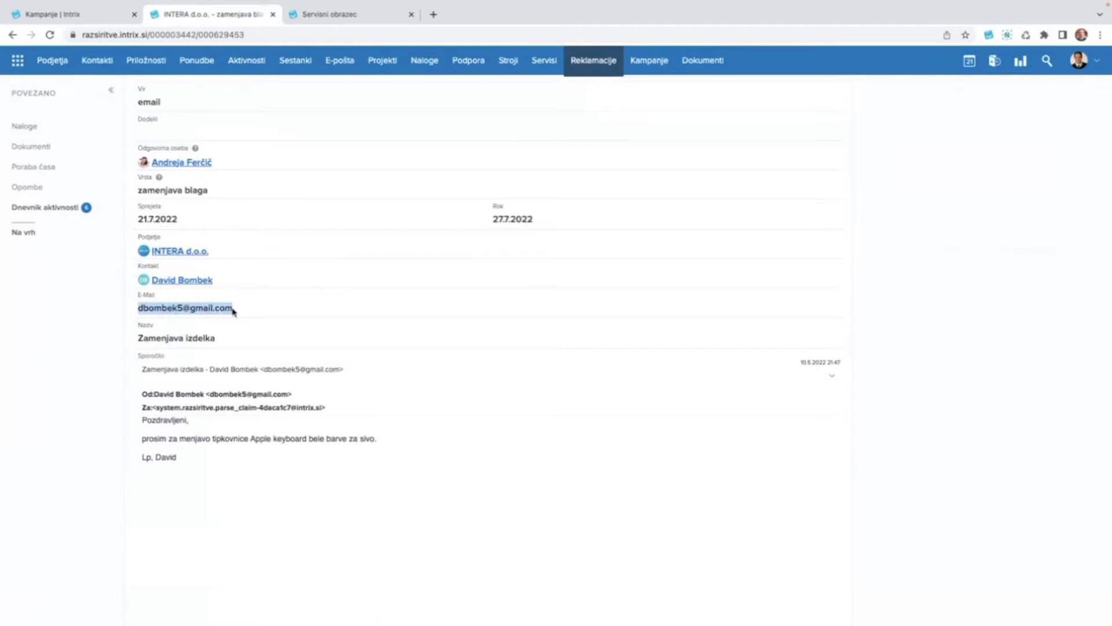
Review the claim's fields and collapse the customer's original e-mail message.
scroll(232, 309, up, 2)
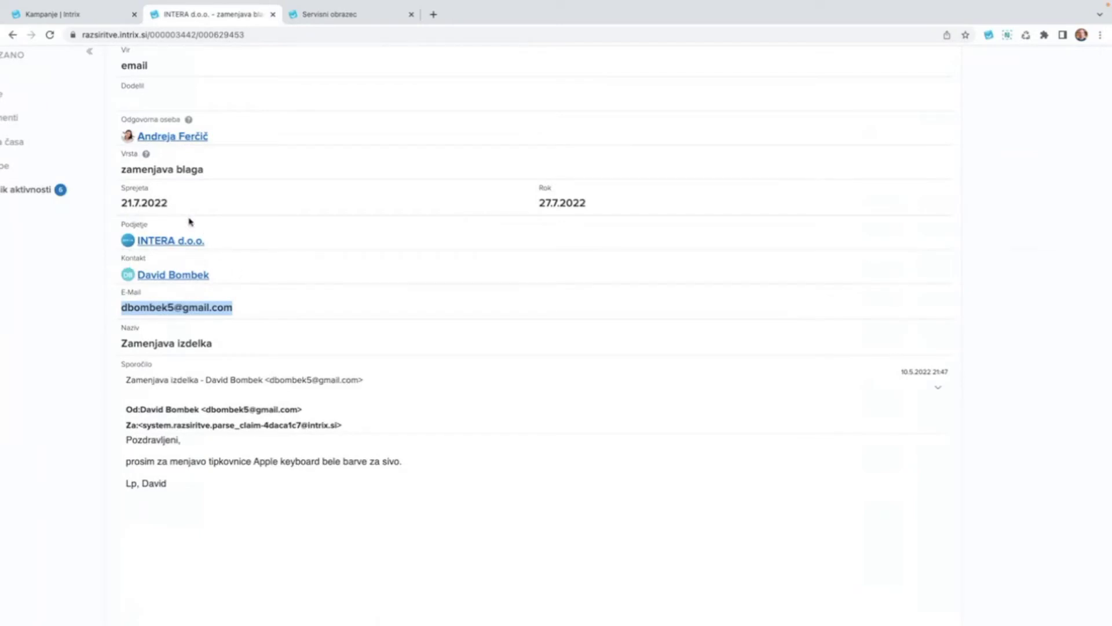
scroll(208, 221, up, 1)
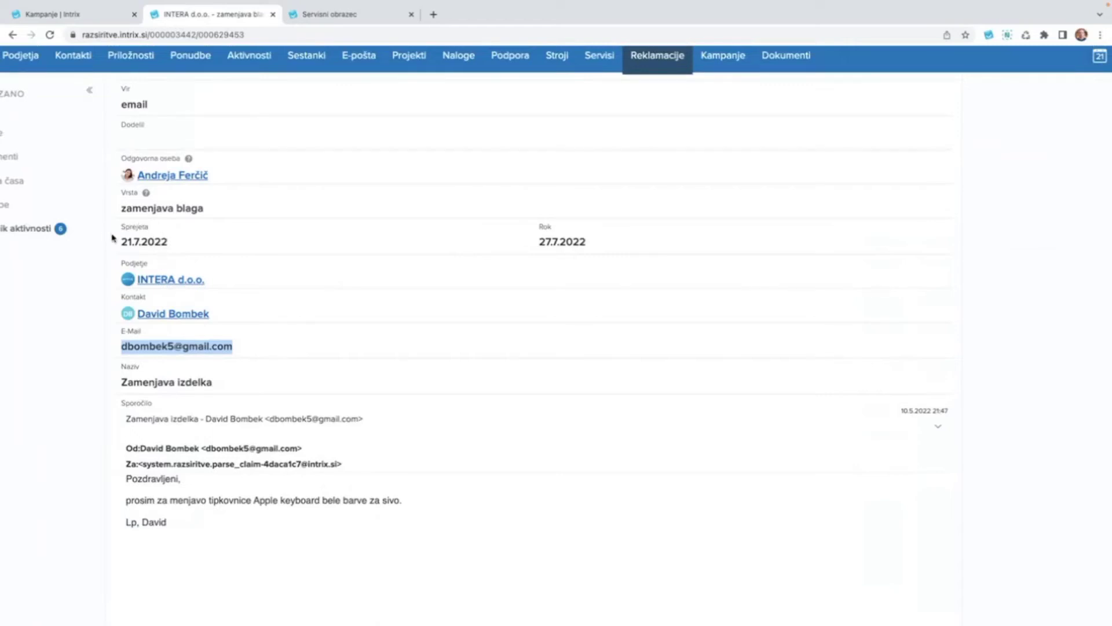
scroll(222, 253, up, 2)
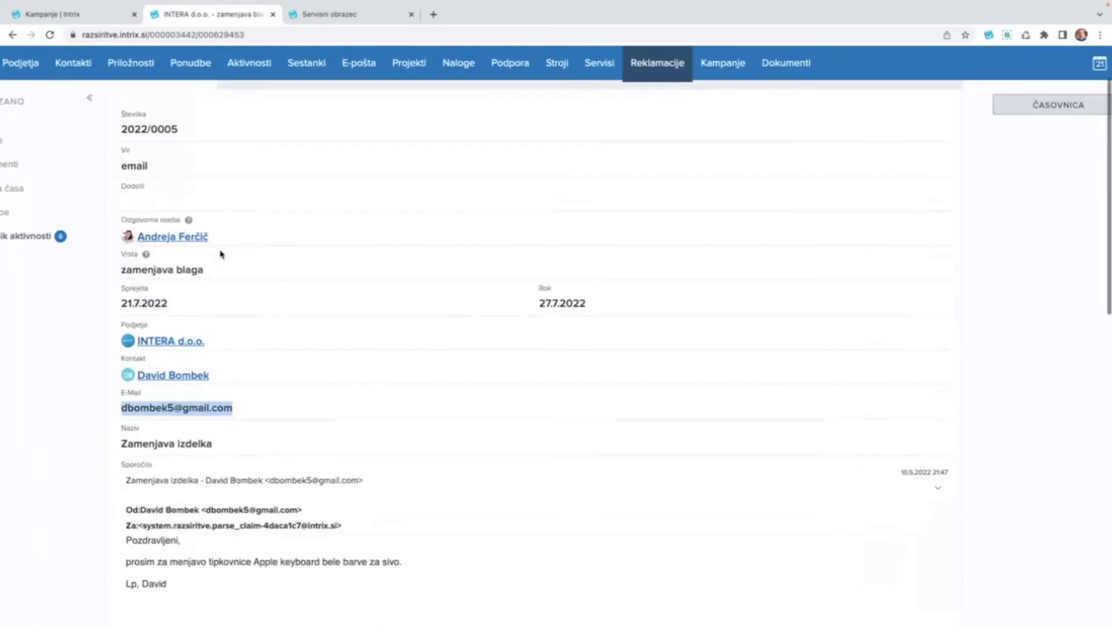
scroll(227, 237, up, 2)
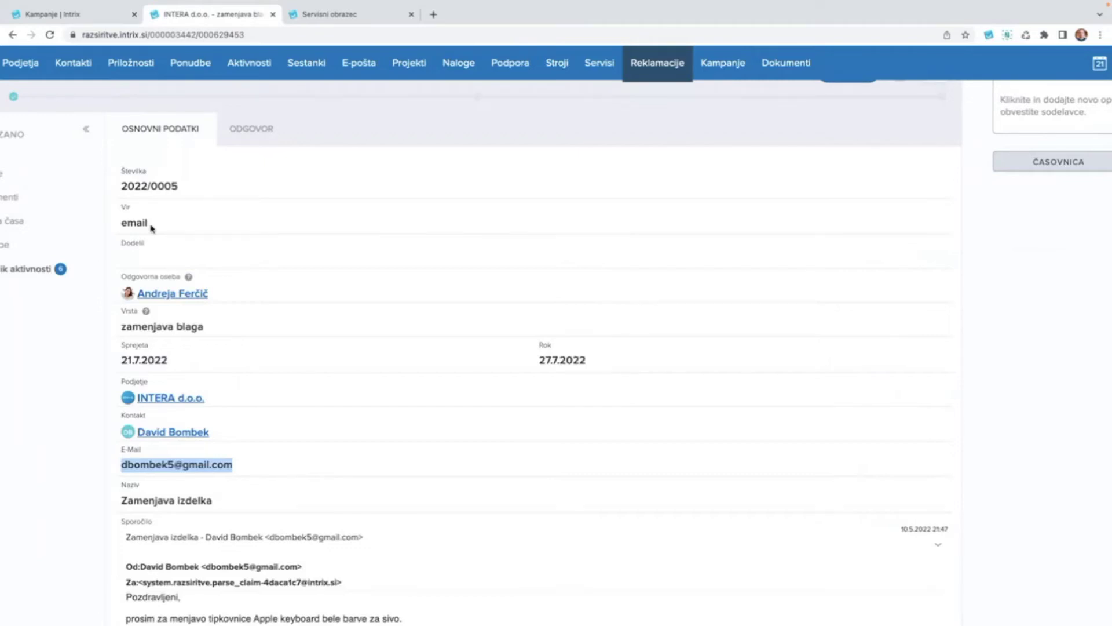
scroll(268, 357, down, 10)
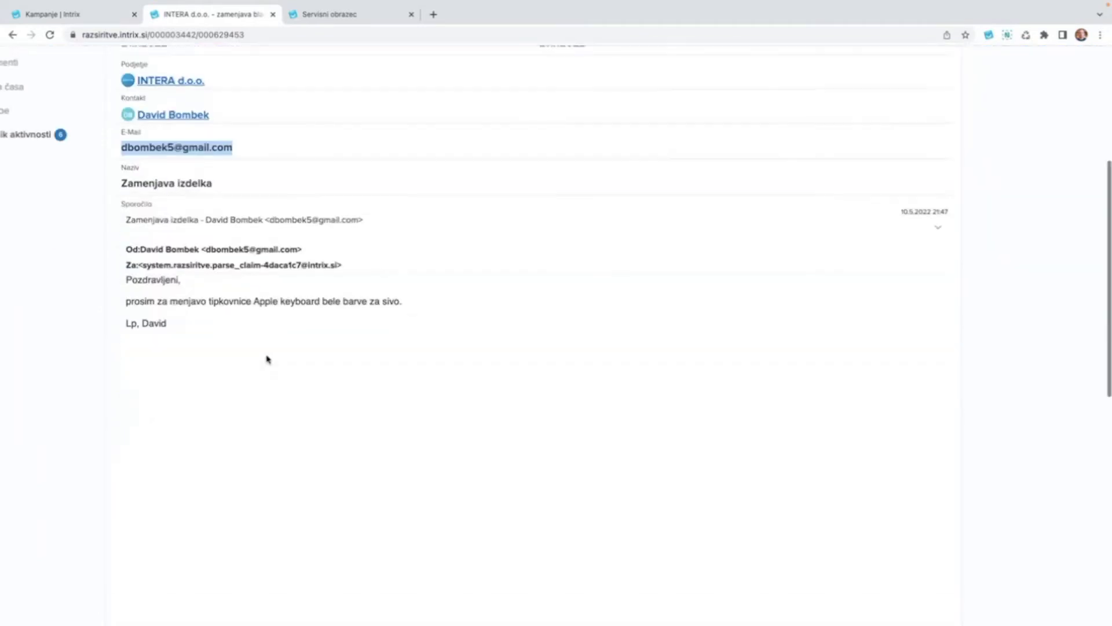
scroll(269, 359, down, 4)
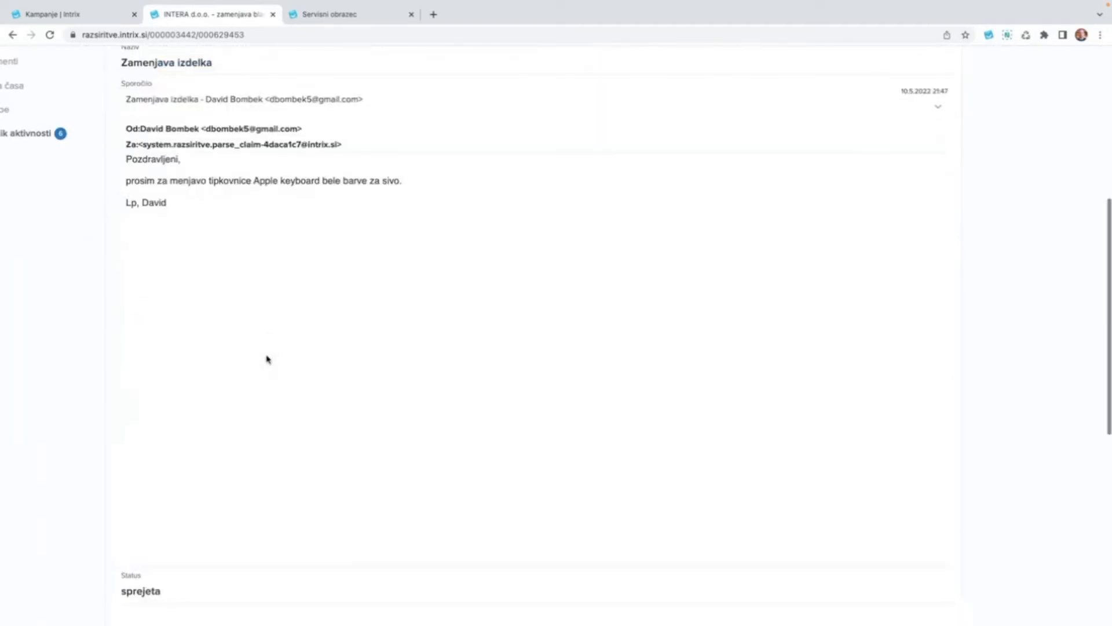
scroll(268, 359, down, 5)
scroll(268, 359, up, 8)
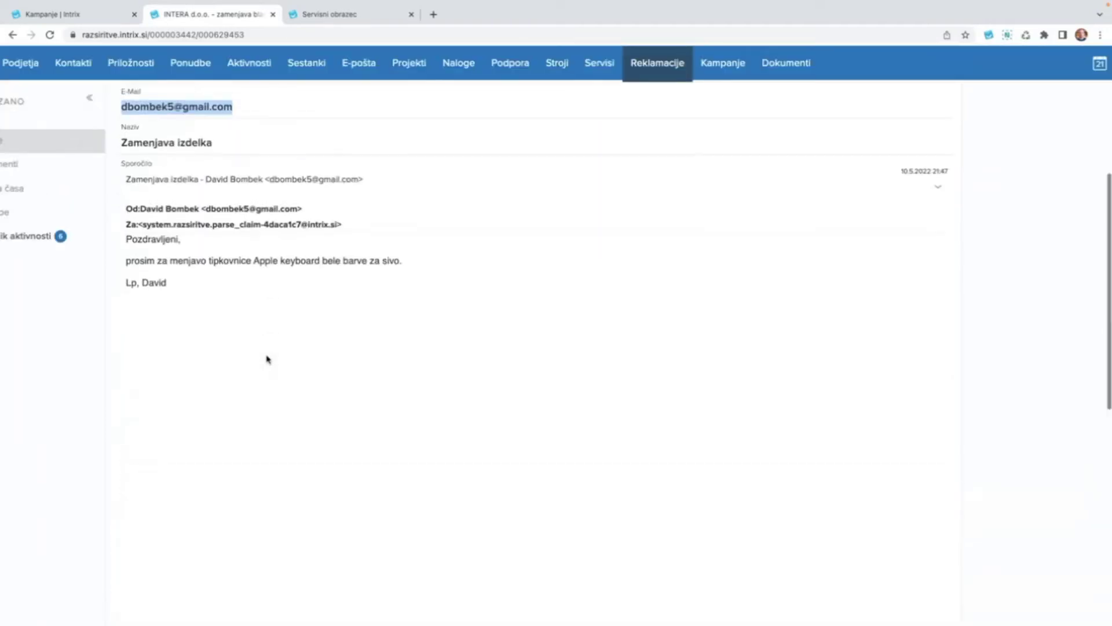
scroll(269, 359, up, 1)
click(941, 212)
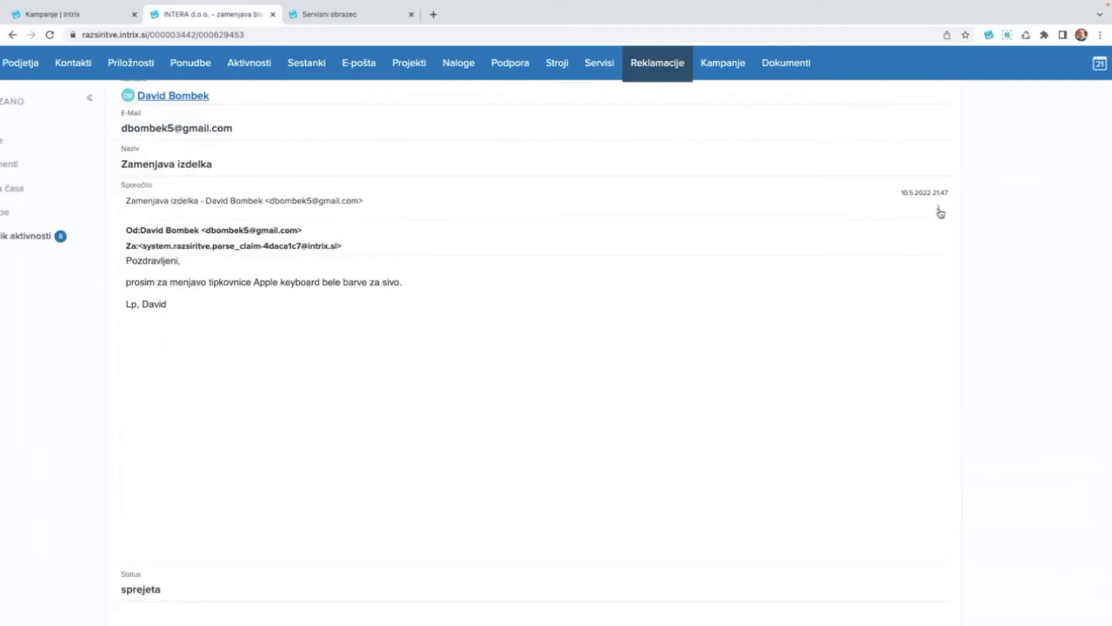
scroll(420, 321, up, 7)
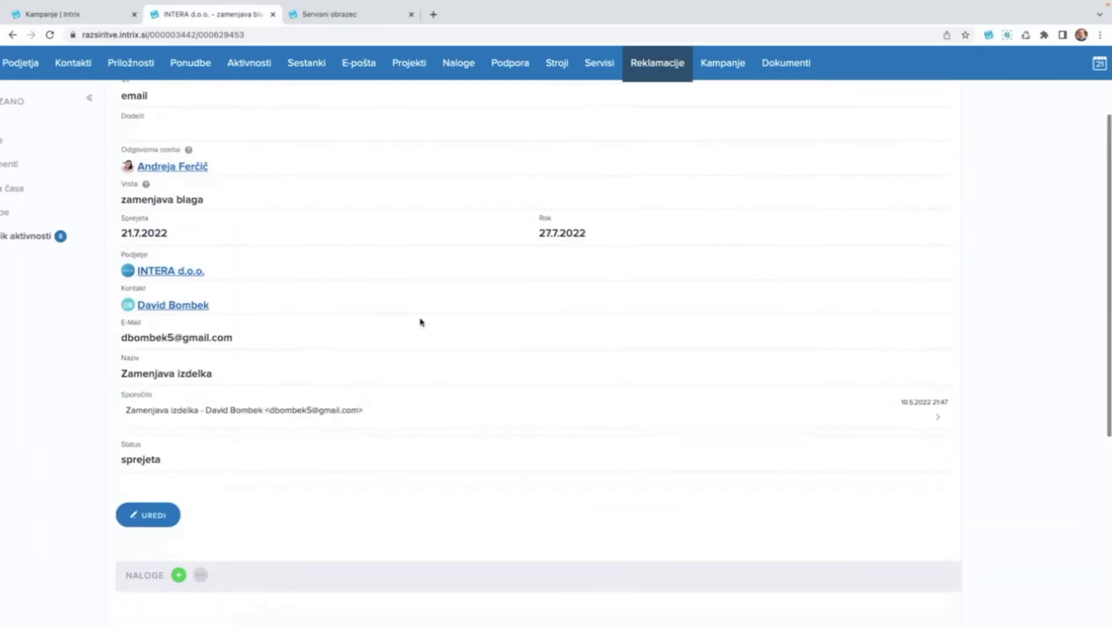
scroll(421, 322, up, 2)
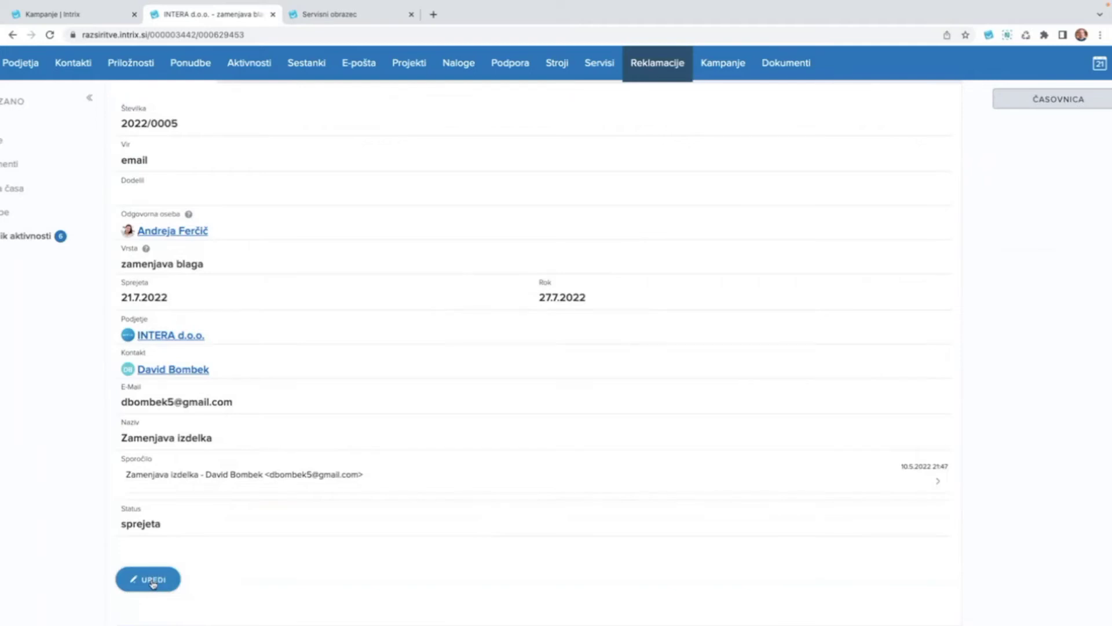
Start editing claim 2022/0005 and assign a responsible person from the list.
click(152, 580)
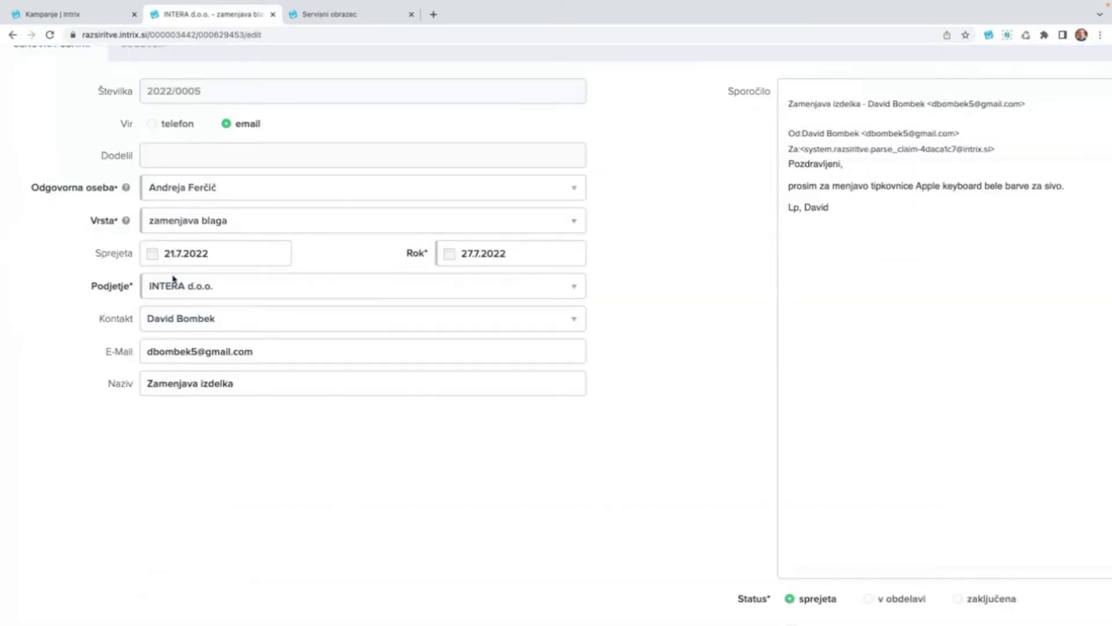
click(182, 185)
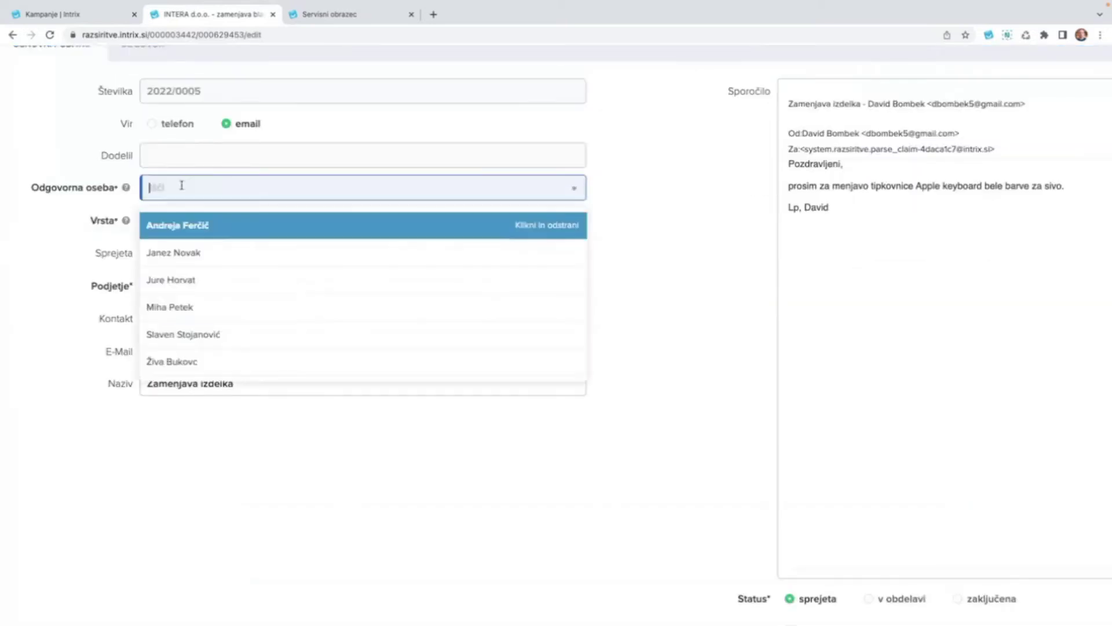
click(182, 308)
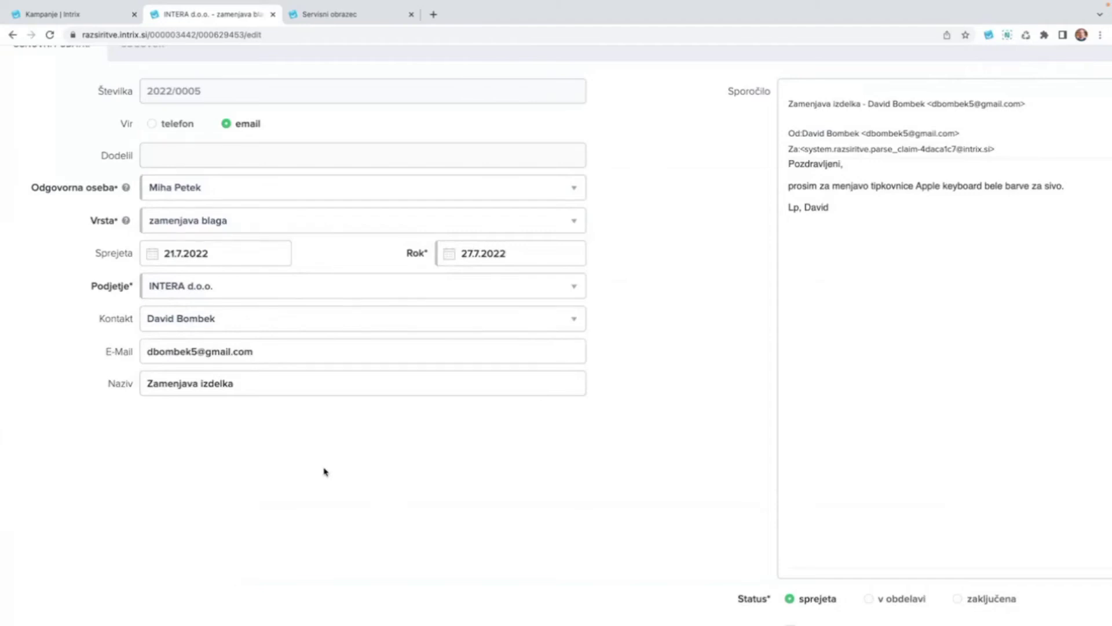
Change the claim's Rok deadline to 28.7.2022.
scroll(325, 471, up, 2)
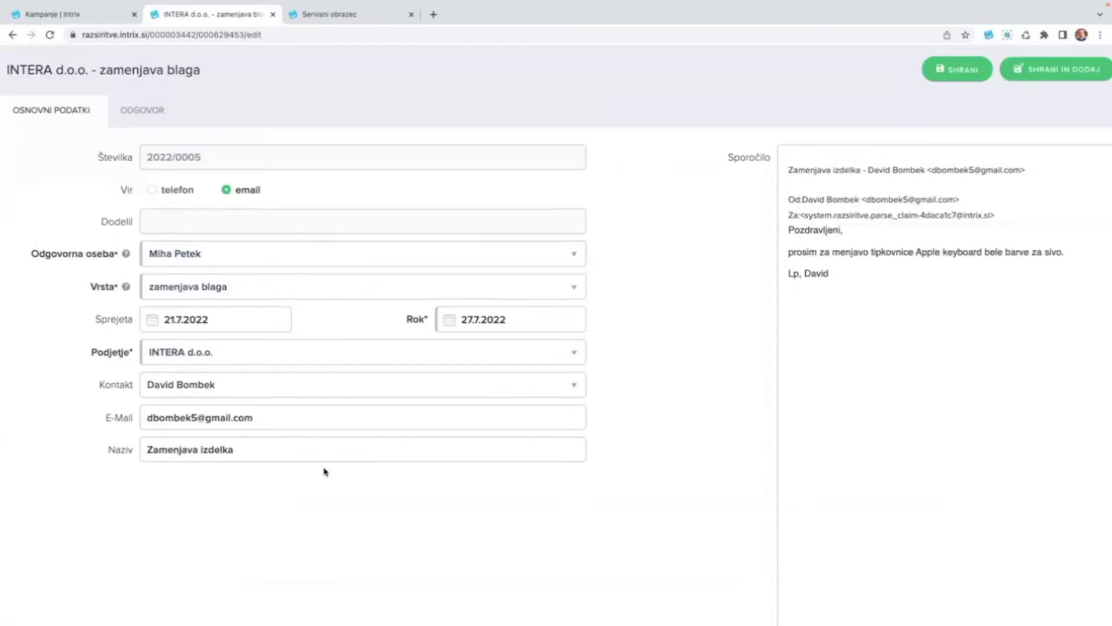
click(469, 320)
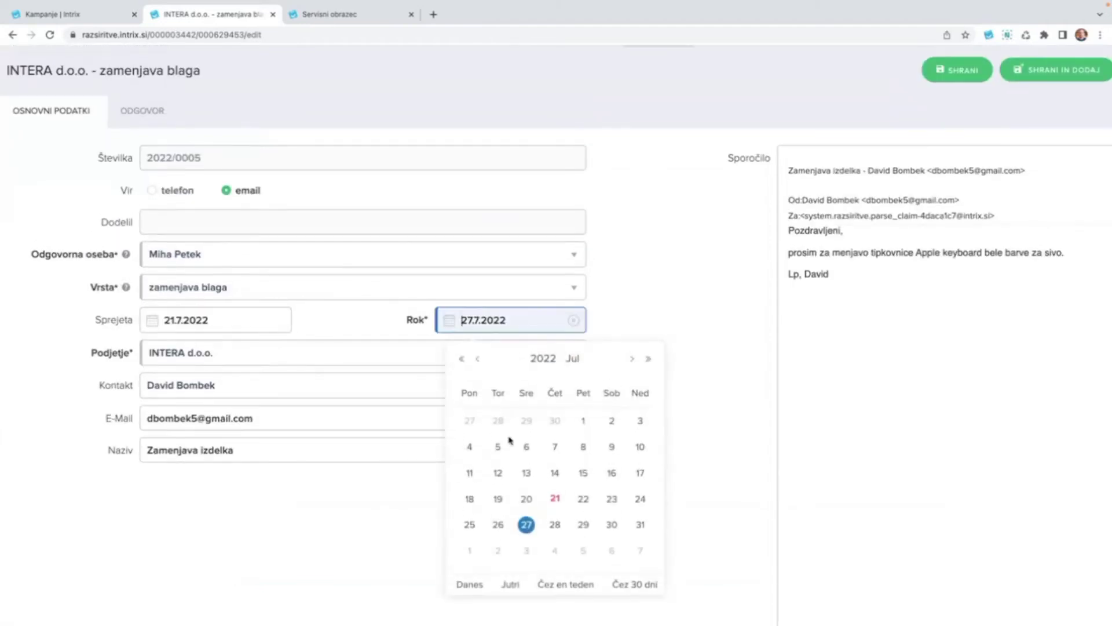
click(555, 524)
key(ctrl+minus)
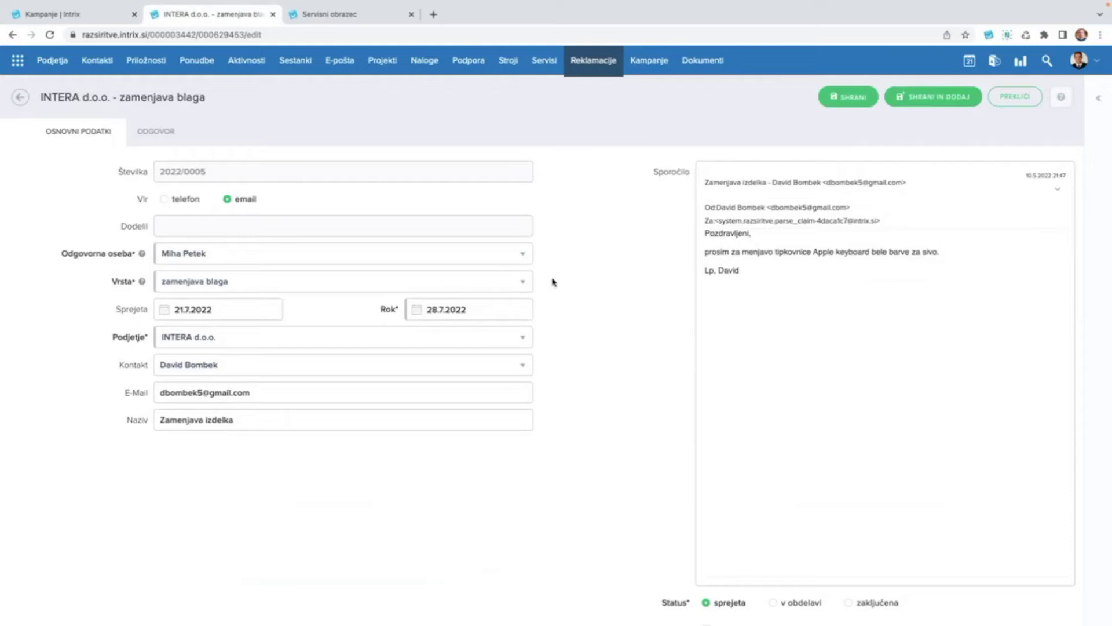
Collapse the Sporočilo message, re-expand it to read, then collapse it again.
click(1057, 190)
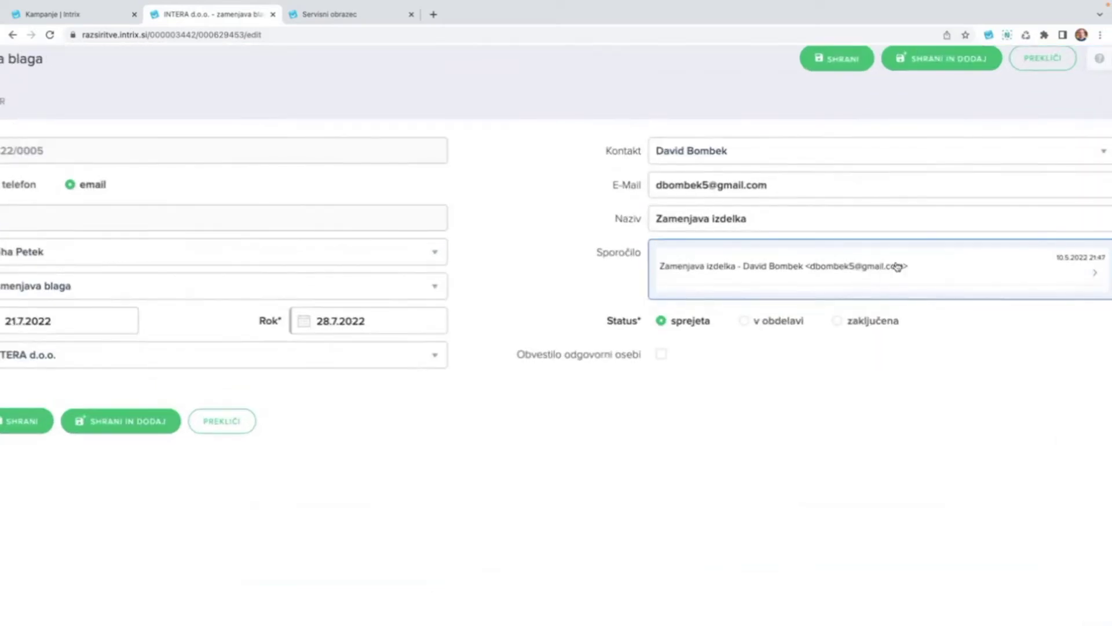
scroll(897, 266, right, 2)
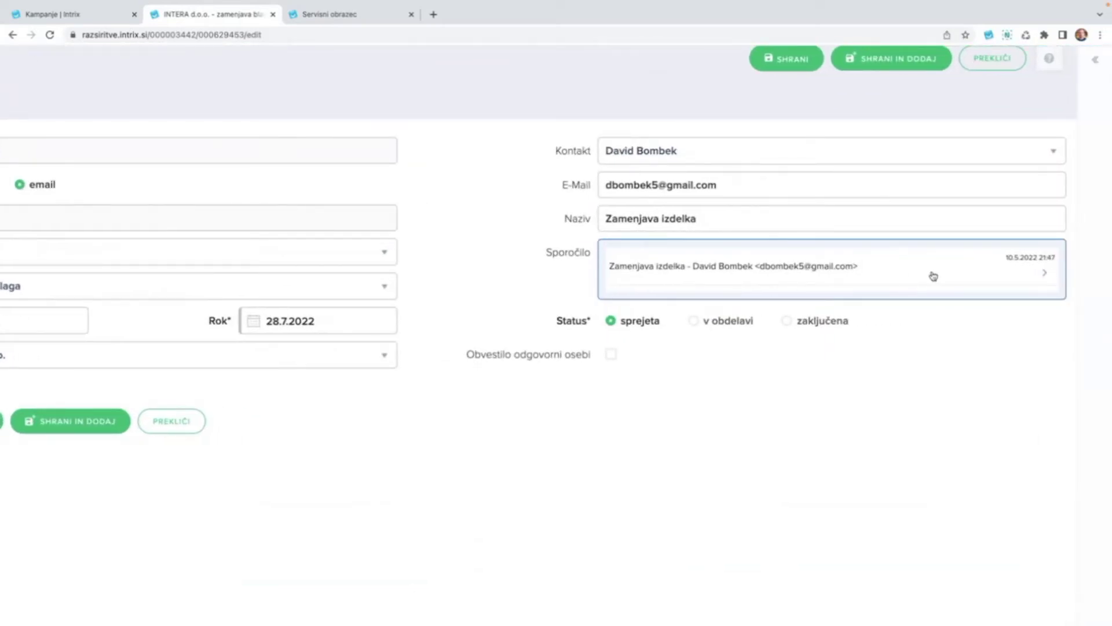
click(1044, 274)
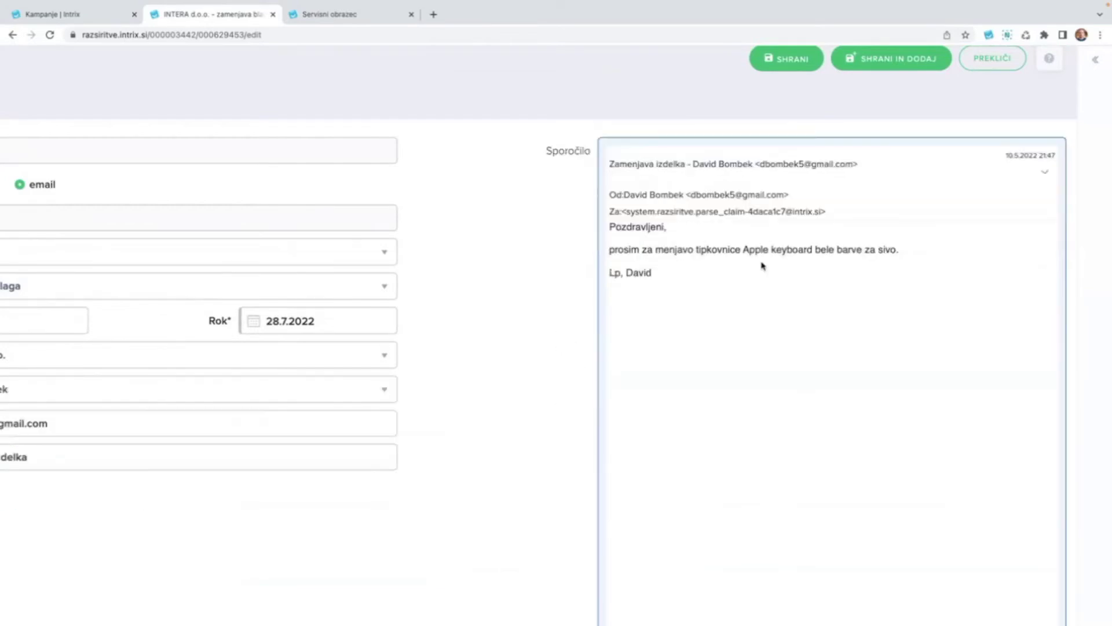
scroll(754, 260, up, 2)
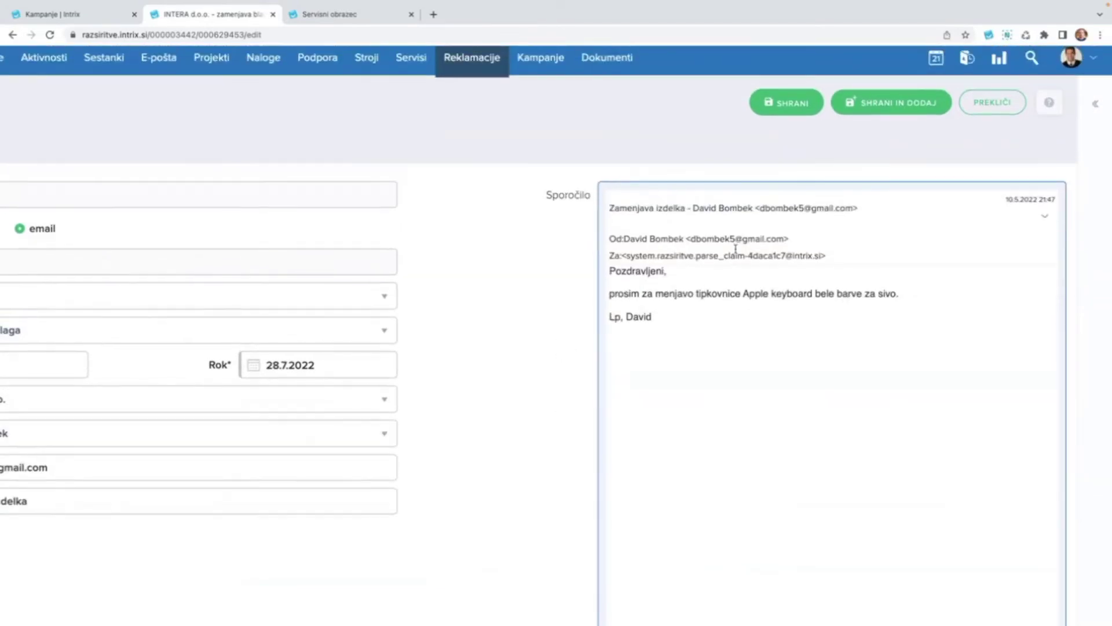
click(1044, 217)
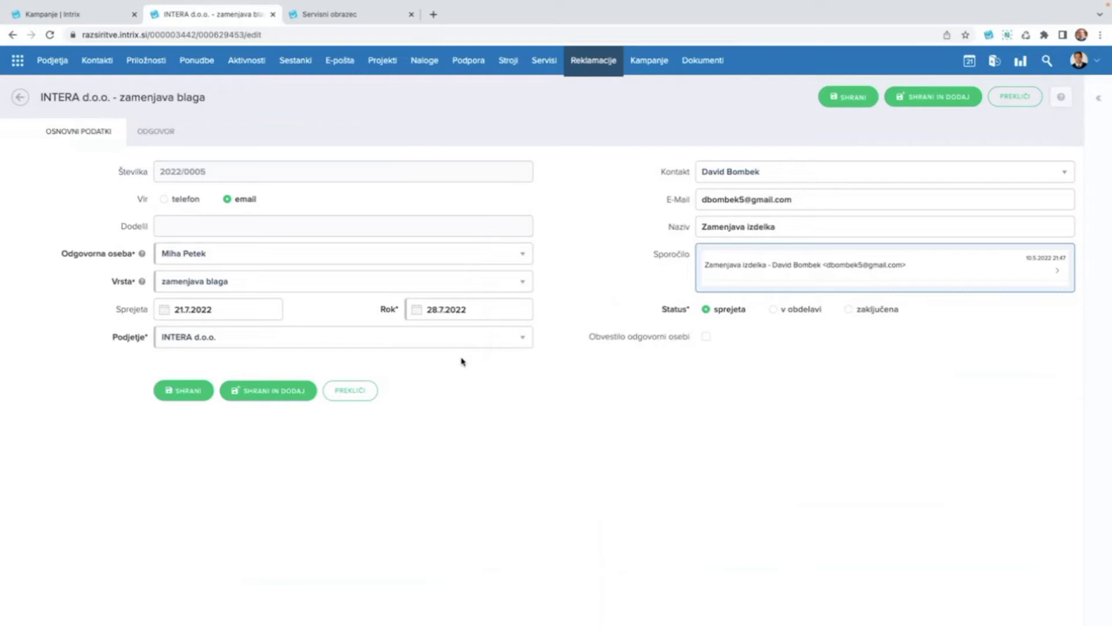
Leave the claim's edit form without saving and return to the Reklamacije list.
click(20, 98)
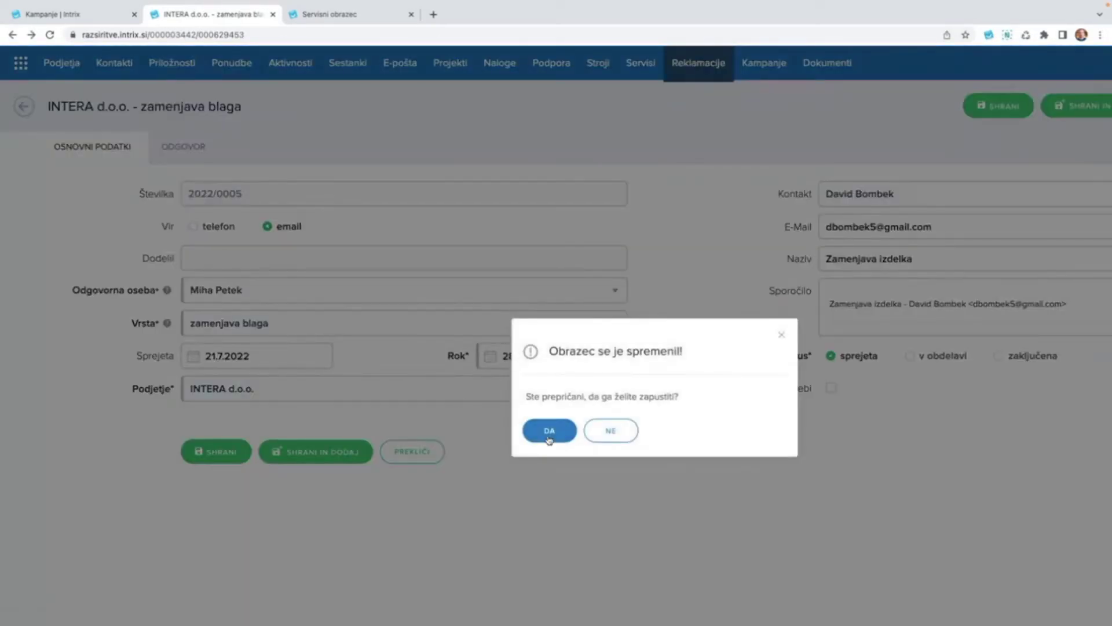
click(550, 434)
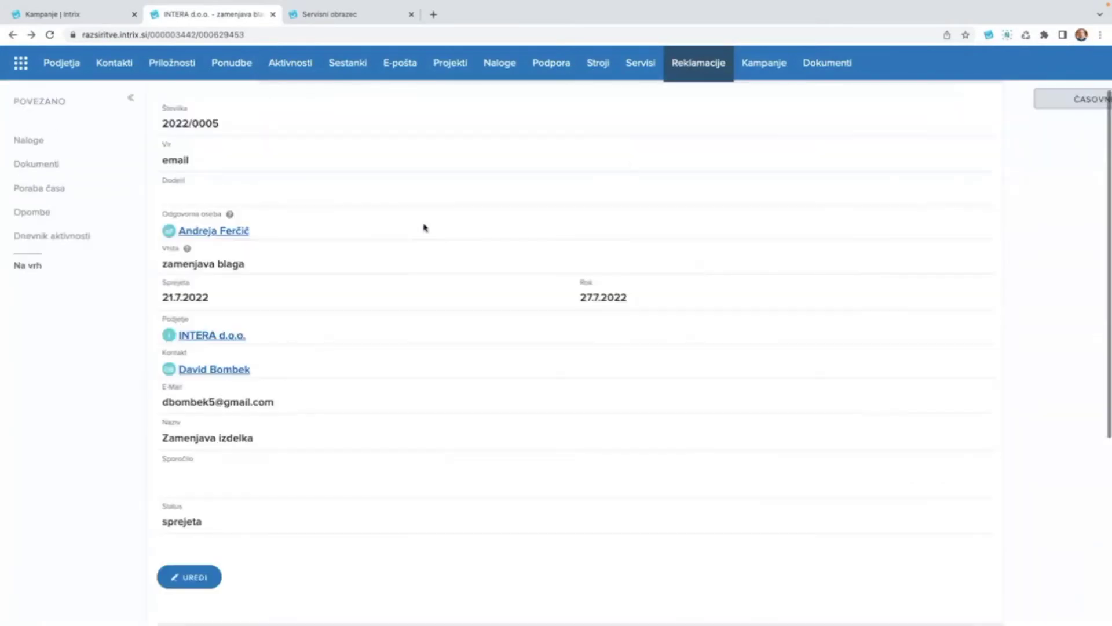
click(599, 63)
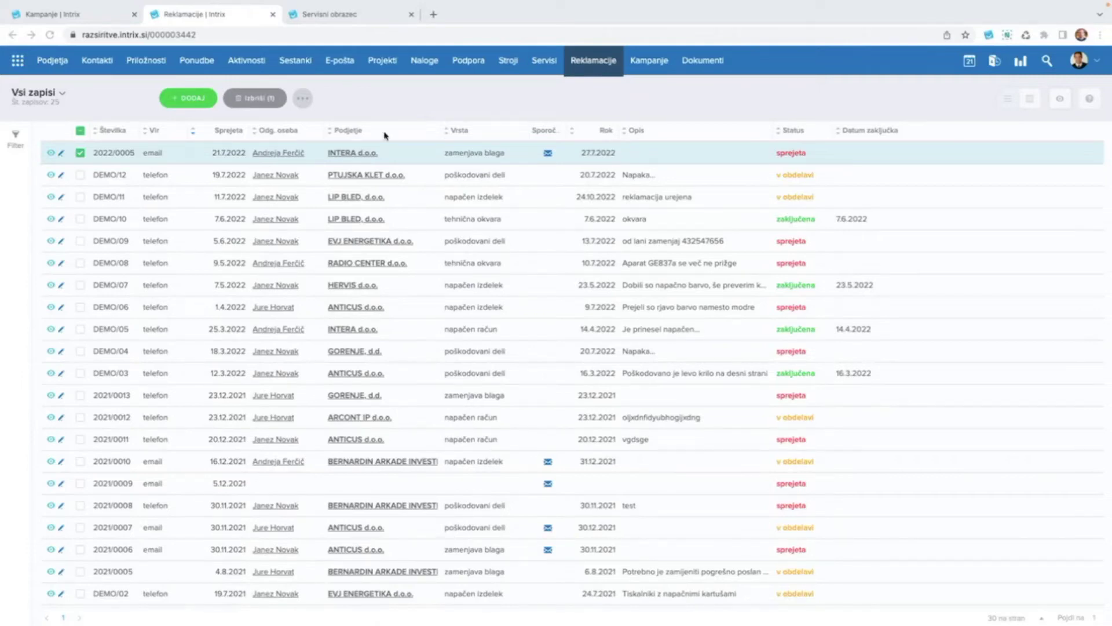
Switch to the Servisni obrazec browser tab.
click(330, 16)
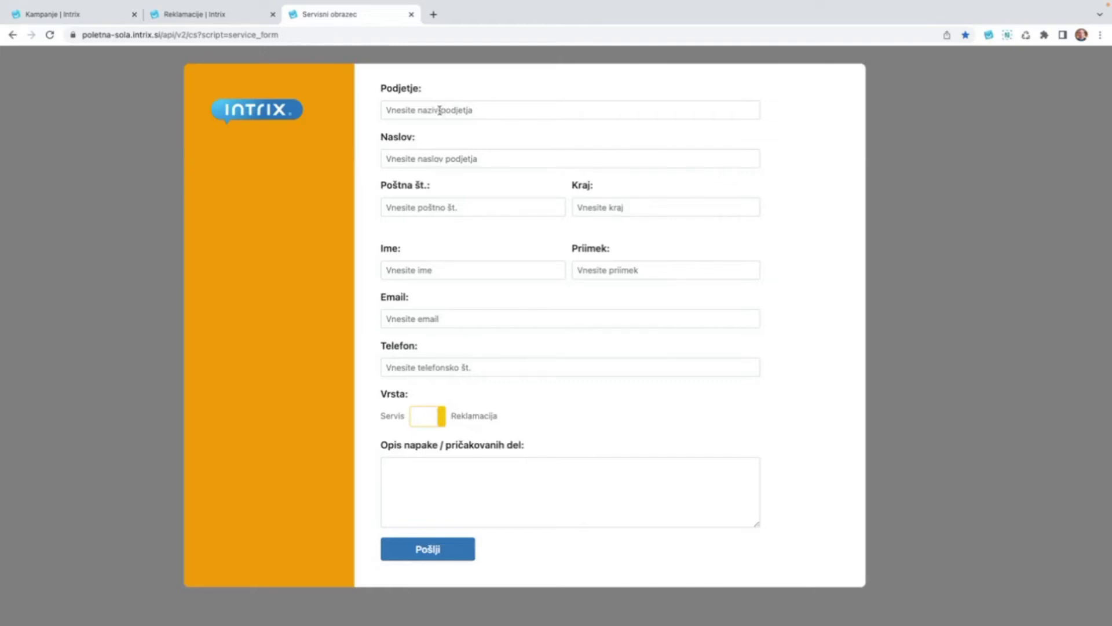
Enter company Intera d.o.o. and the company's street address.
click(438, 111)
key(Tab)
key(BackSpace)
key(BackSpace)
key(BackSpace)
key(BackSpace)
key(BackSpace)
key(BackSpace)
key(BackSpace)
key(BackSpace)
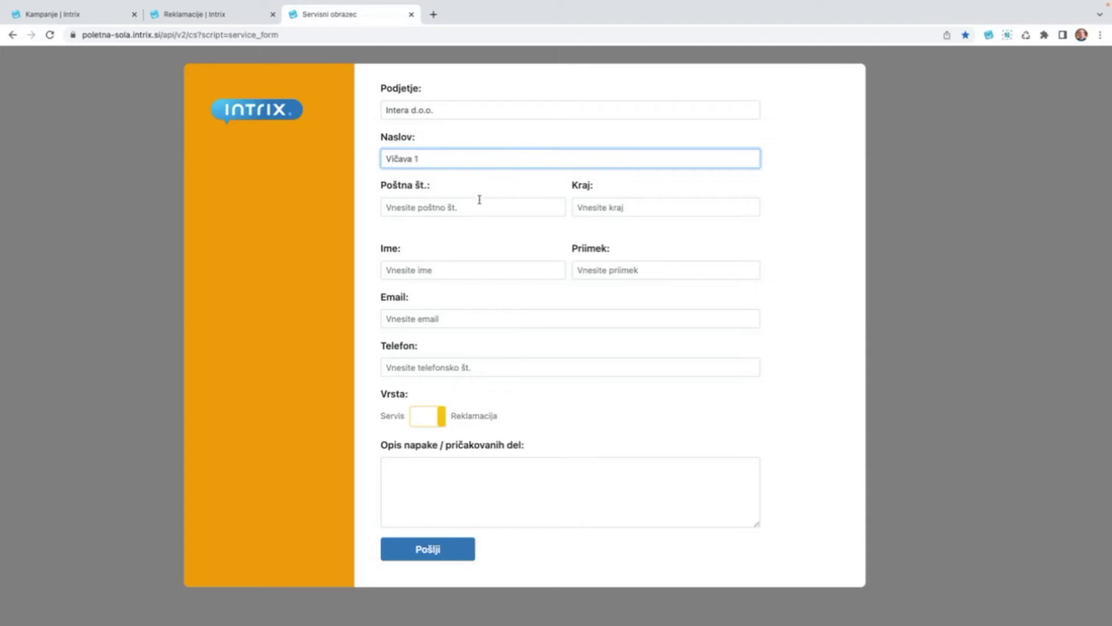
click(474, 205)
scroll(474, 244, down, 1)
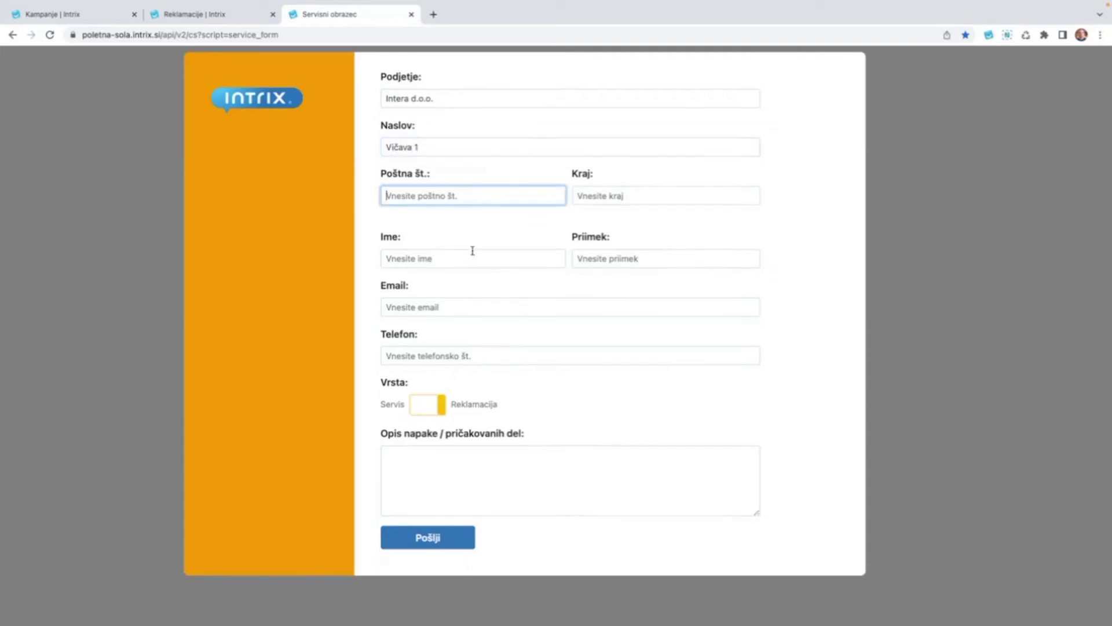
Fill in the contact's first name, surname, e-mail address and phone number.
click(455, 257)
key(Tab)
key(Tab)
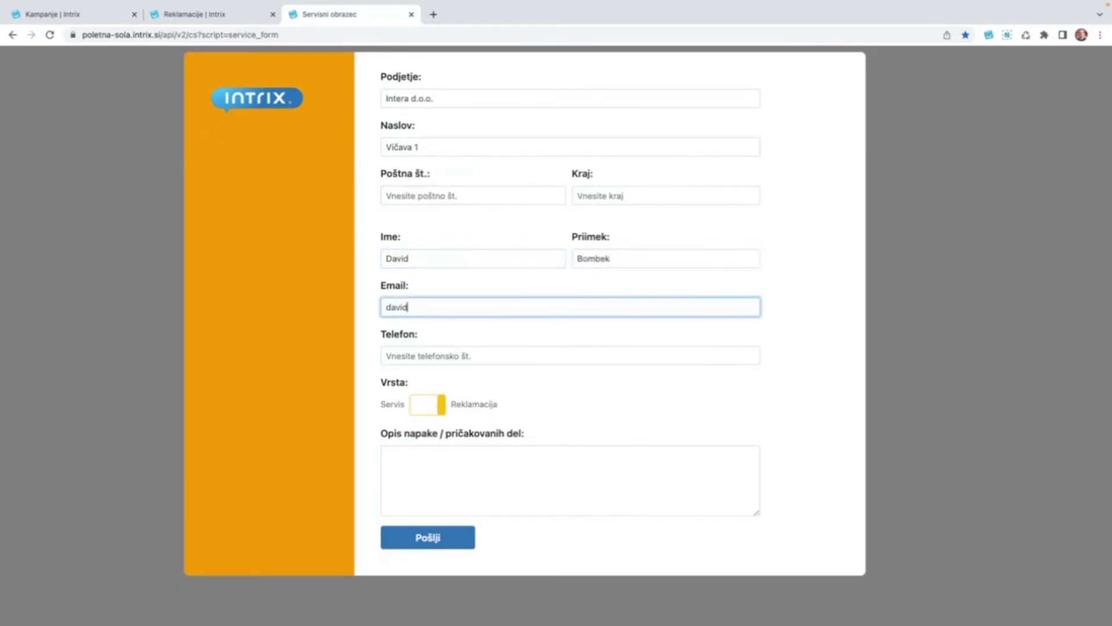
text(.si)
click(480, 357)
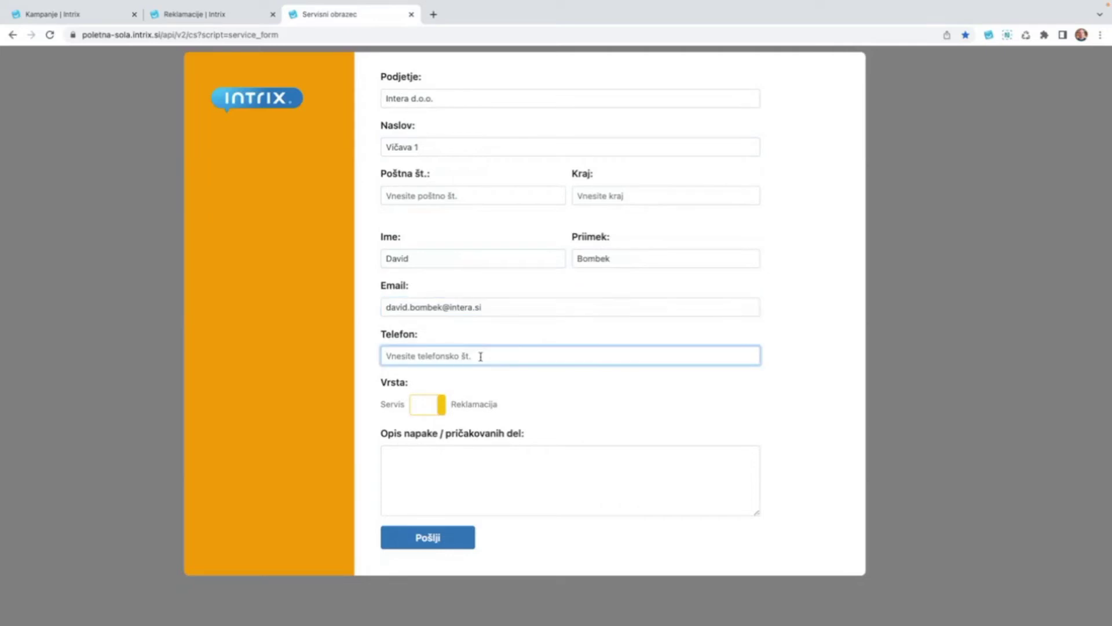
Write the fault description 'Želim menjavo filtra na stroju.'.
scroll(463, 420, down, 1)
click(451, 442)
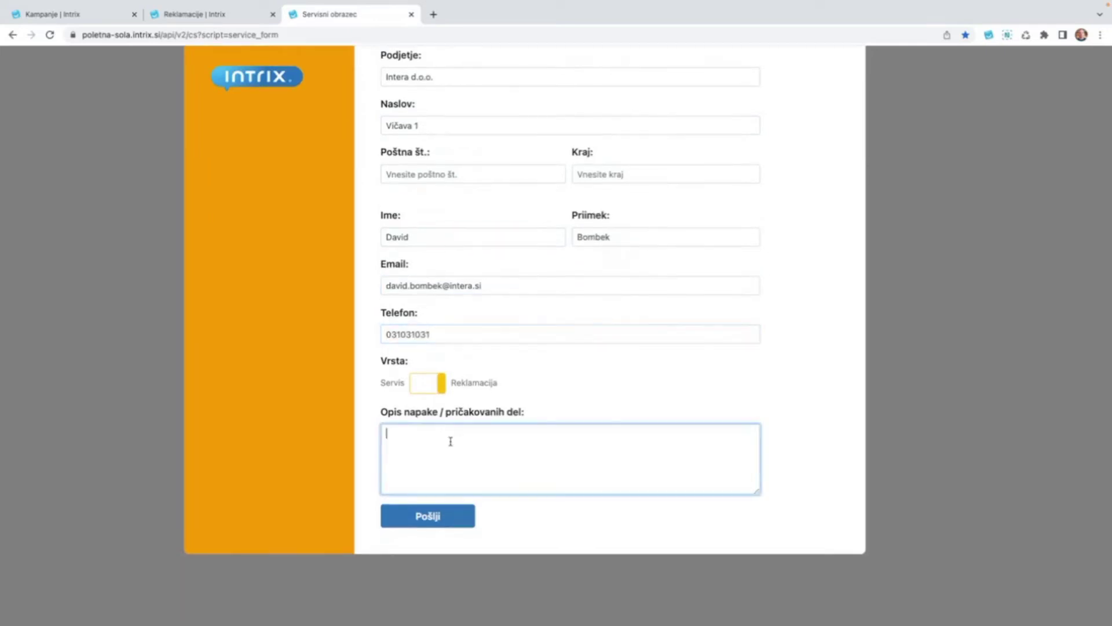
text(Želim menjavo filtra na stroju.)
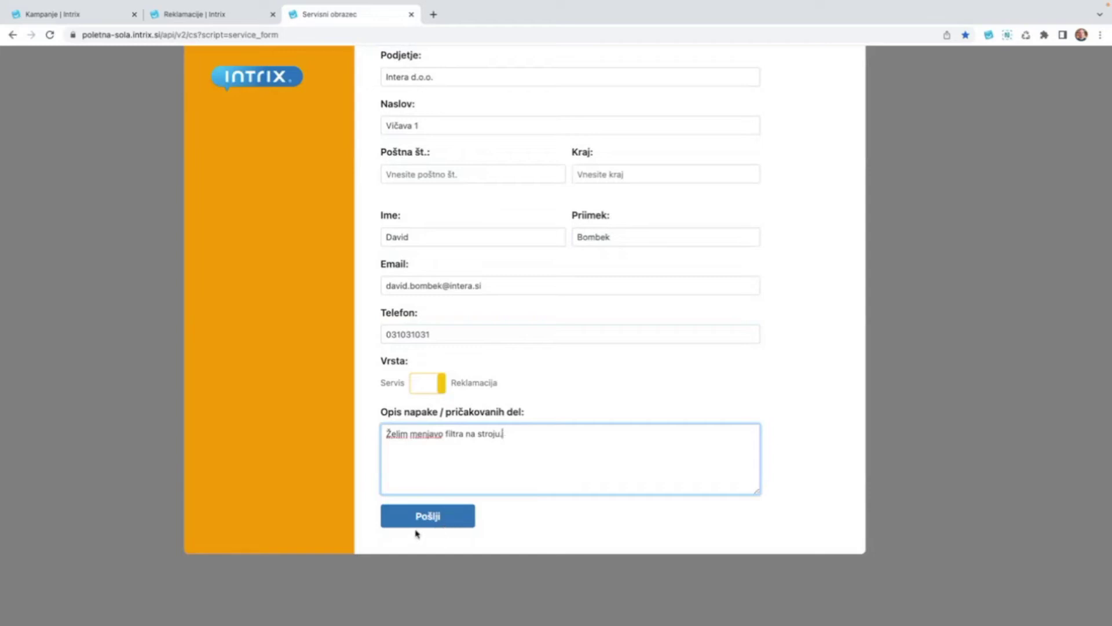
scroll(416, 533, up, 1)
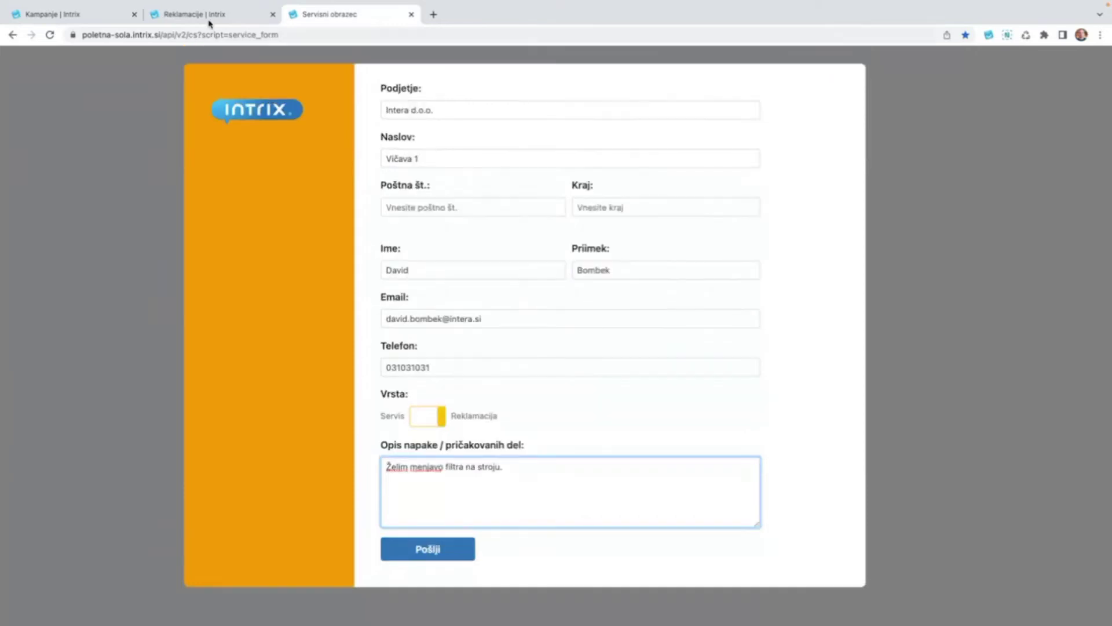
click(208, 15)
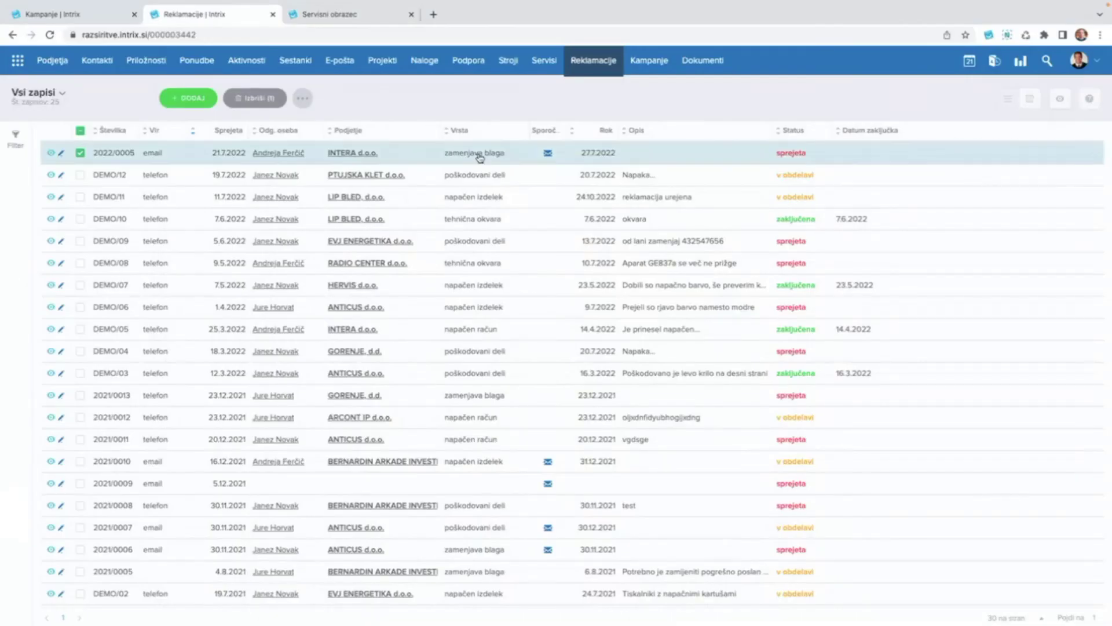
mouse_move(549, 157)
click(467, 177)
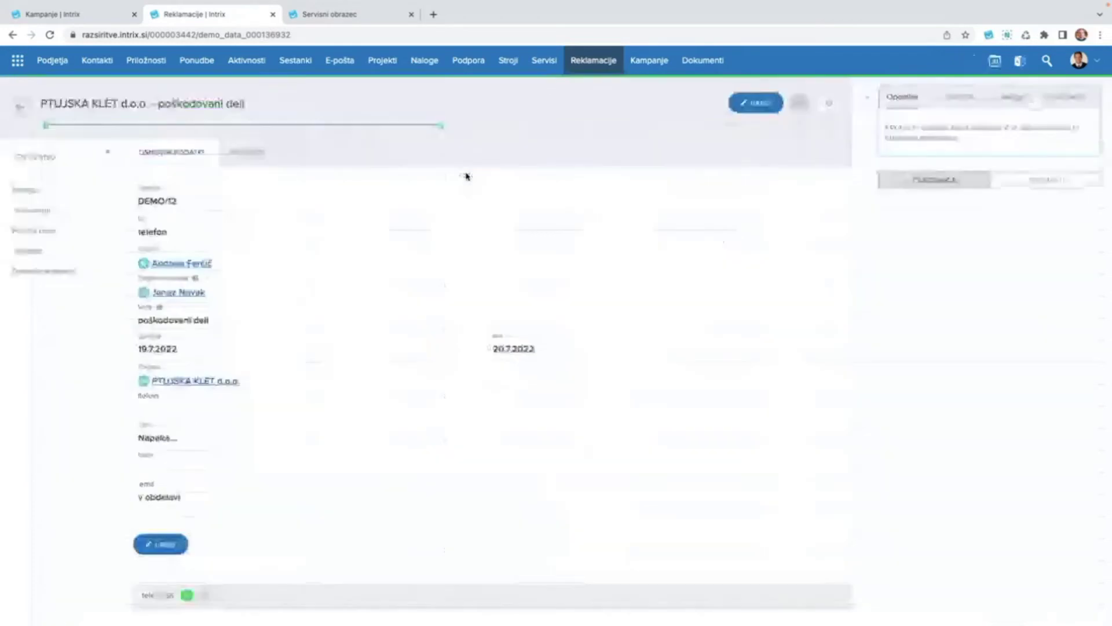
scroll(261, 308, down, 2)
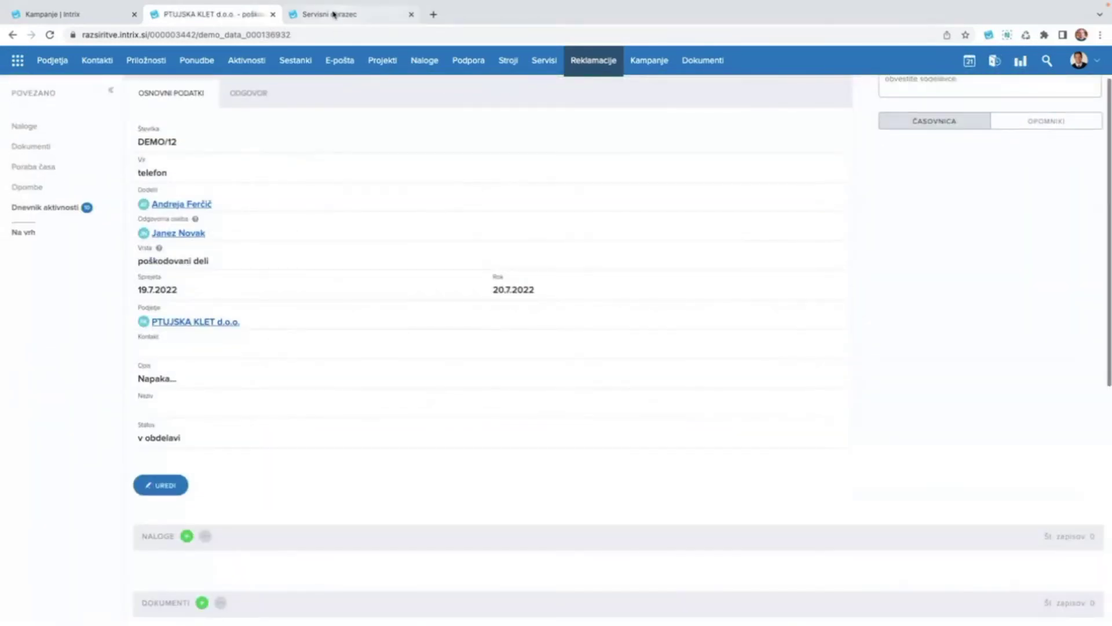
click(333, 14)
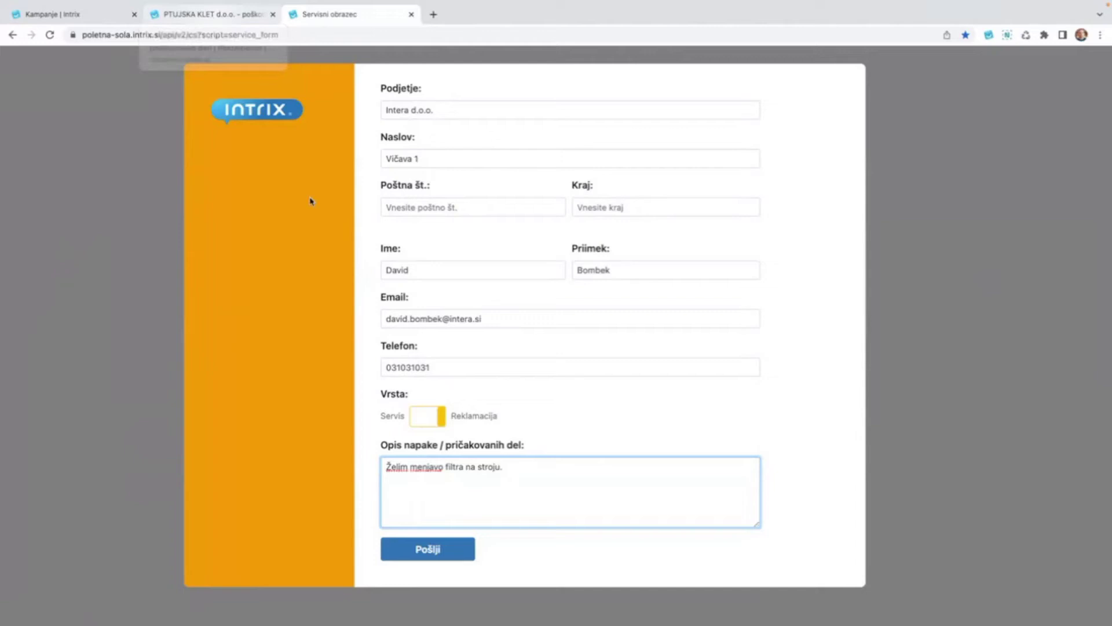
click(209, 17)
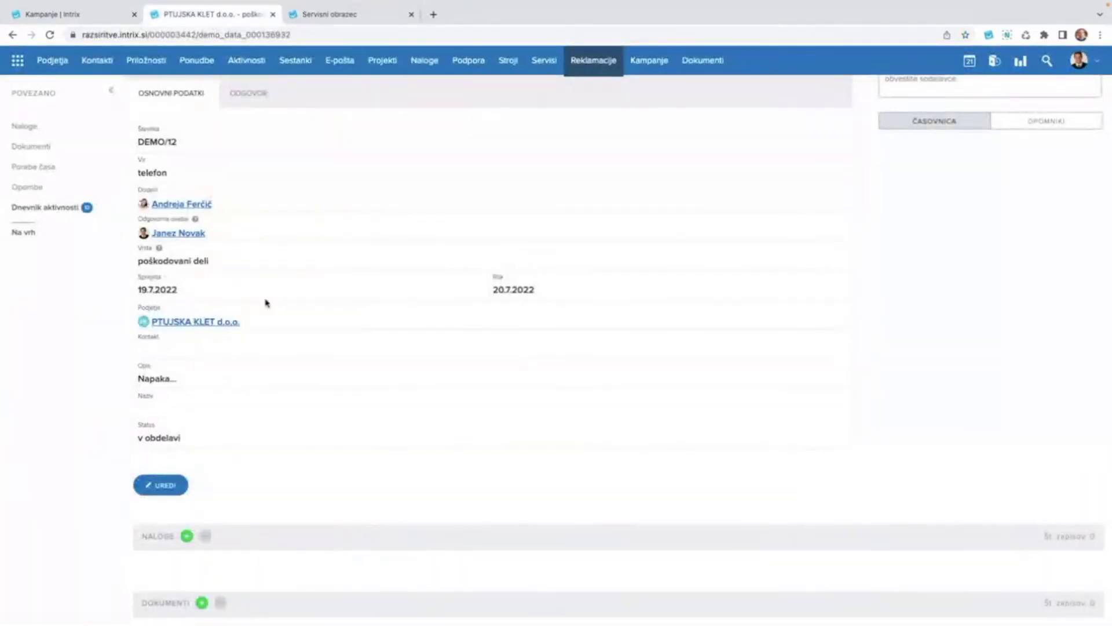
scroll(265, 303, up, 1)
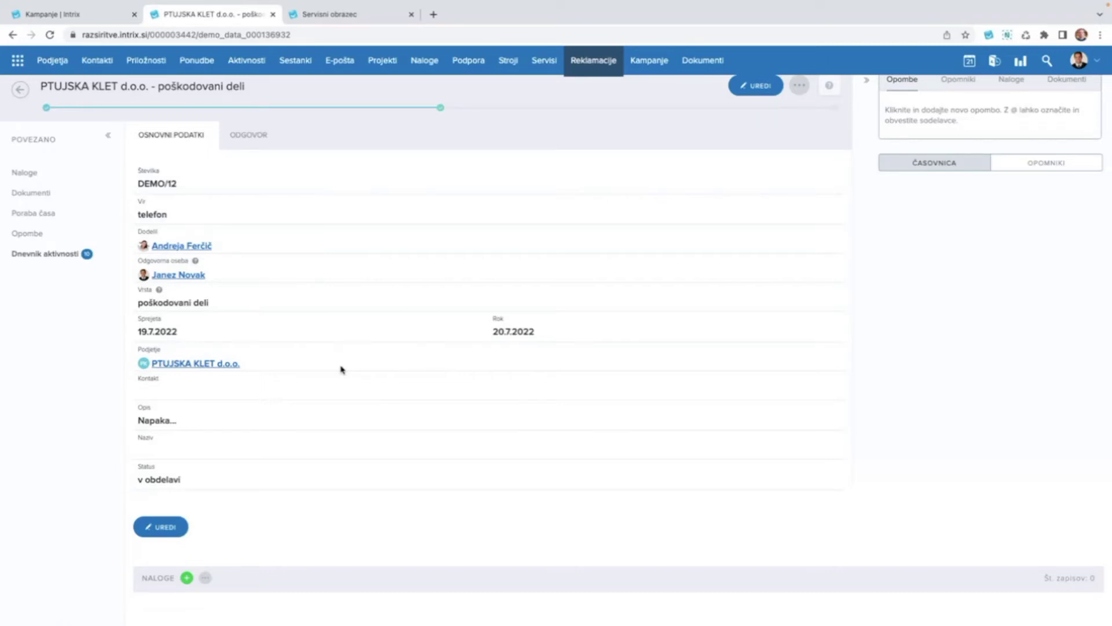
click(345, 22)
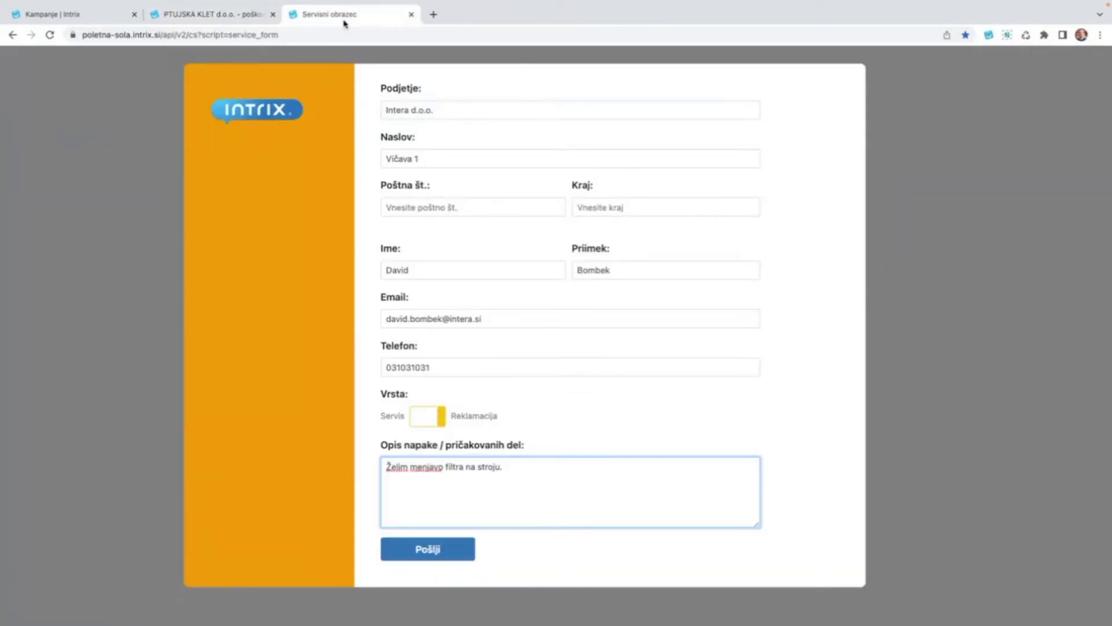
Close the service request form and go to the Dokumenti section.
click(411, 16)
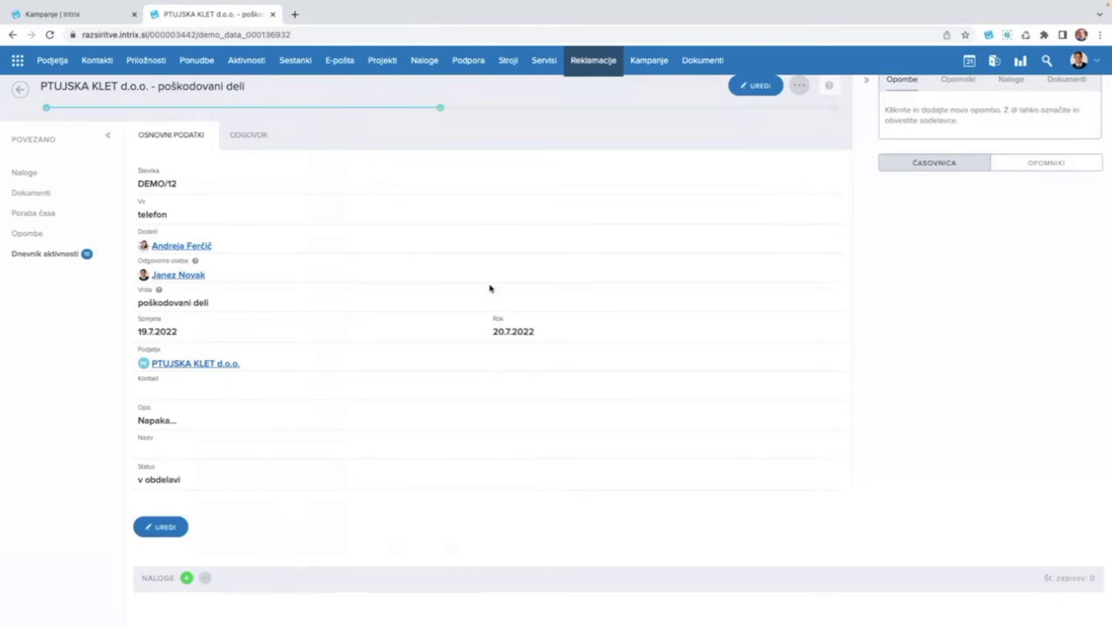
click(708, 60)
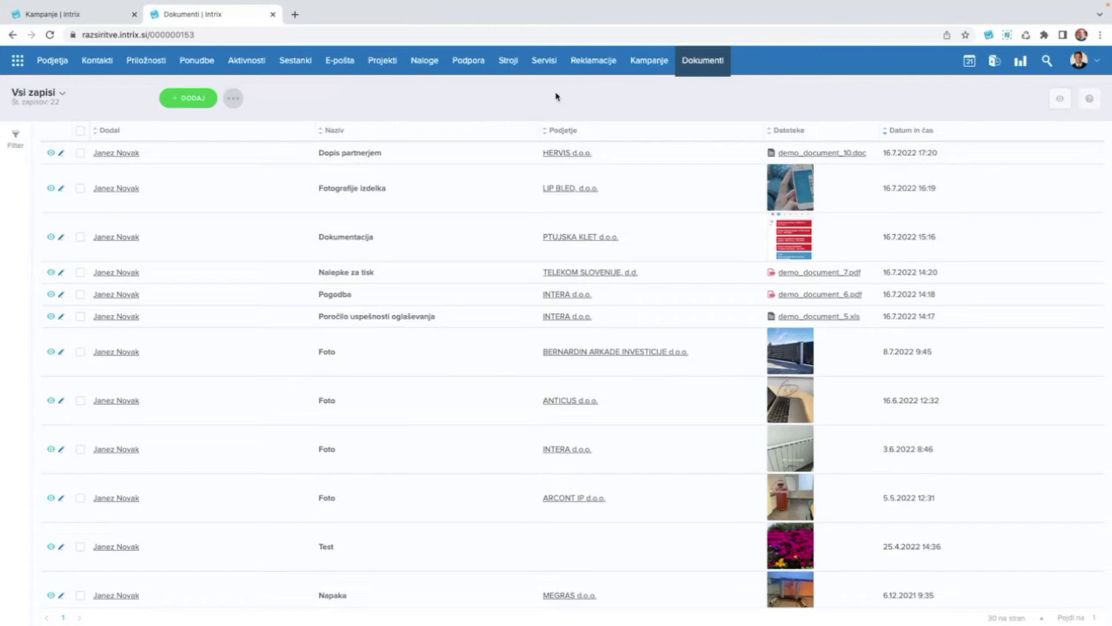
Return to the Reklamacije list, clear the first row's selection, and open claim 2022/0005.
click(594, 61)
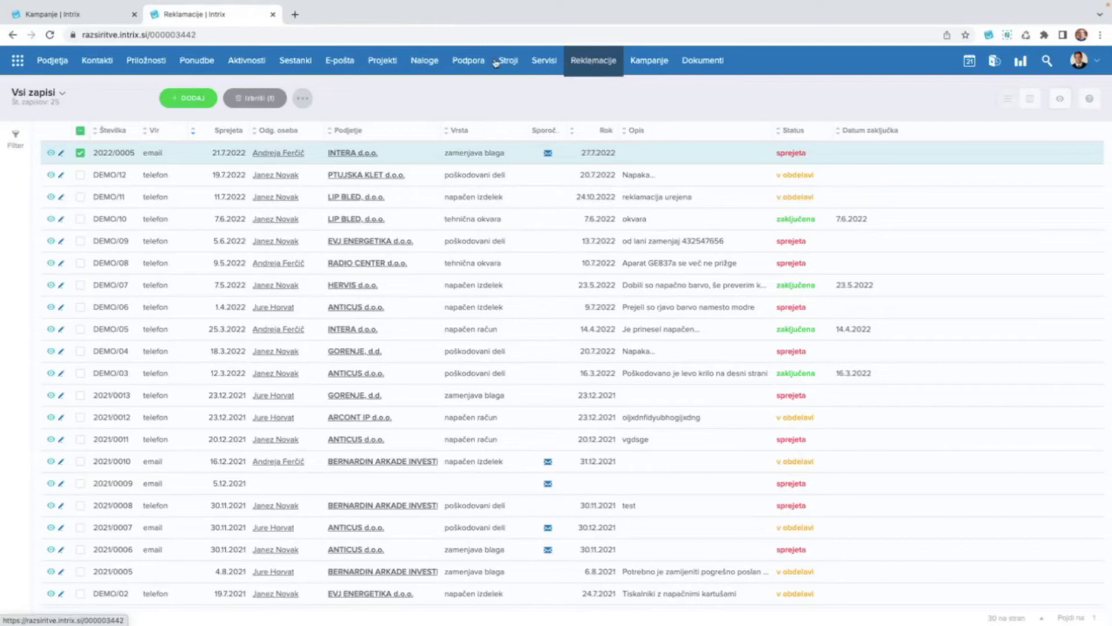
click(81, 153)
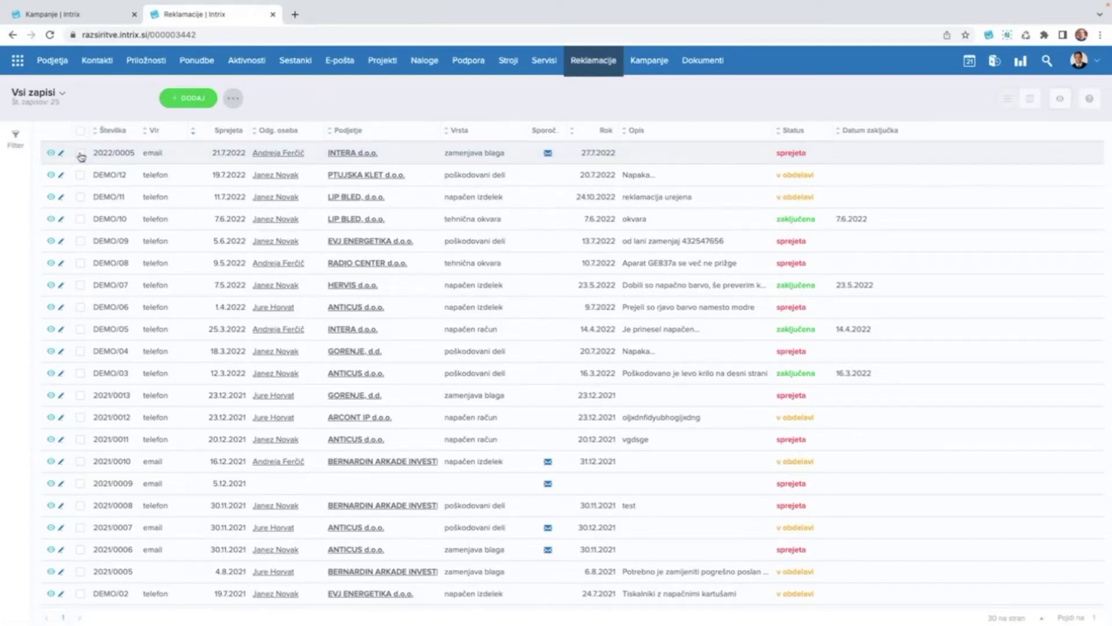
click(61, 154)
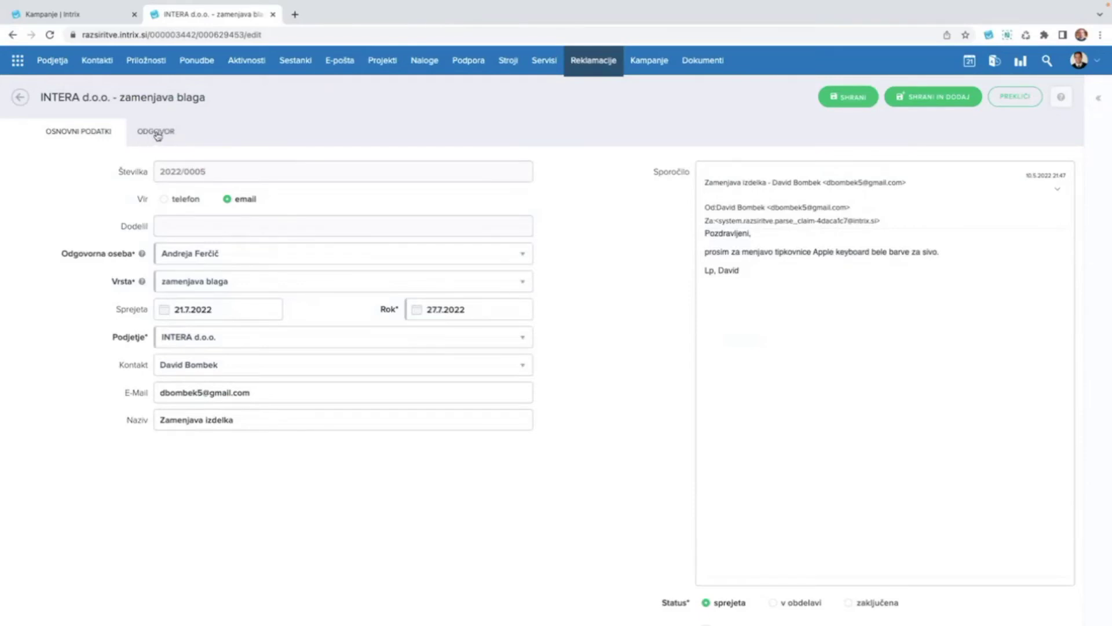
Open the ODGOVOR reply tab and inspect the subject 'Odg.: Zamenjava izdelka #2022/0005'.
click(157, 136)
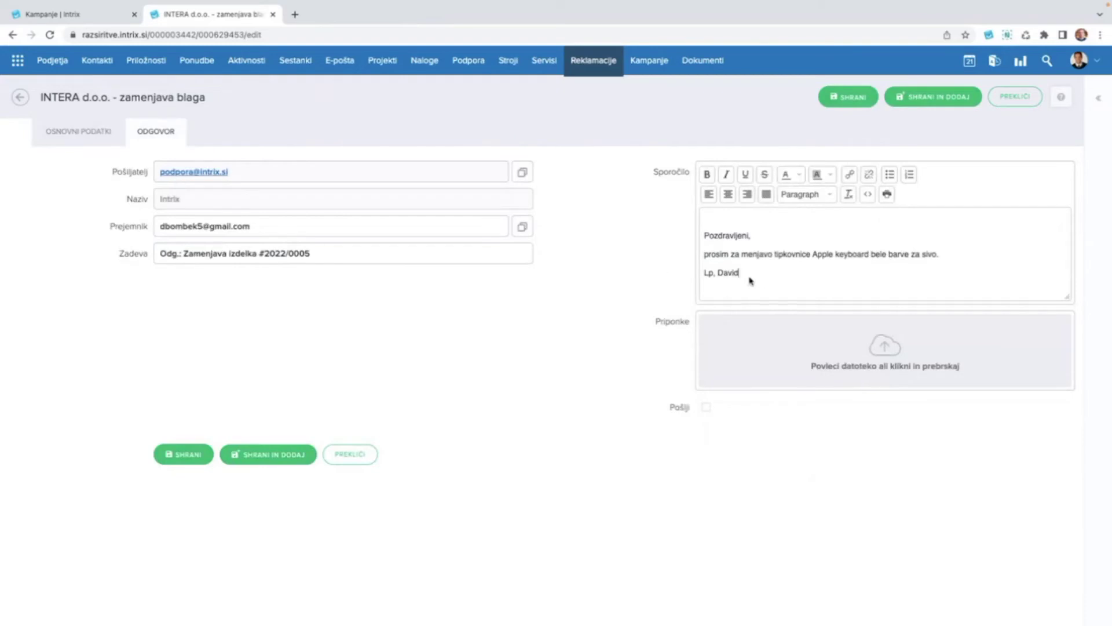
click(711, 215)
scroll(173, 218, up, 5)
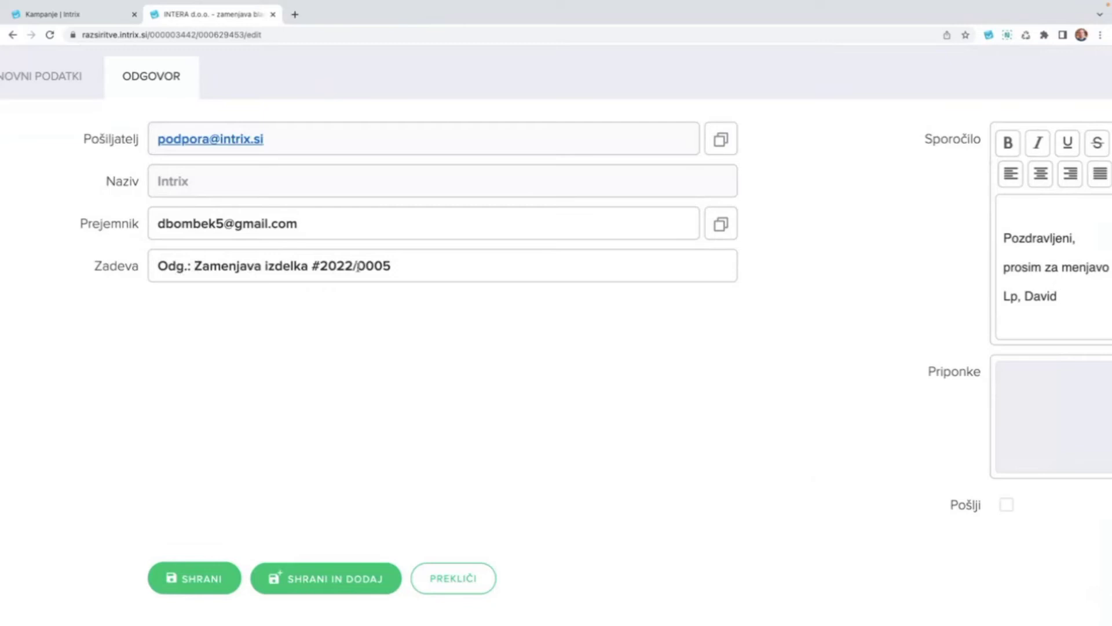
click(189, 266)
drag(191, 265, 152, 273)
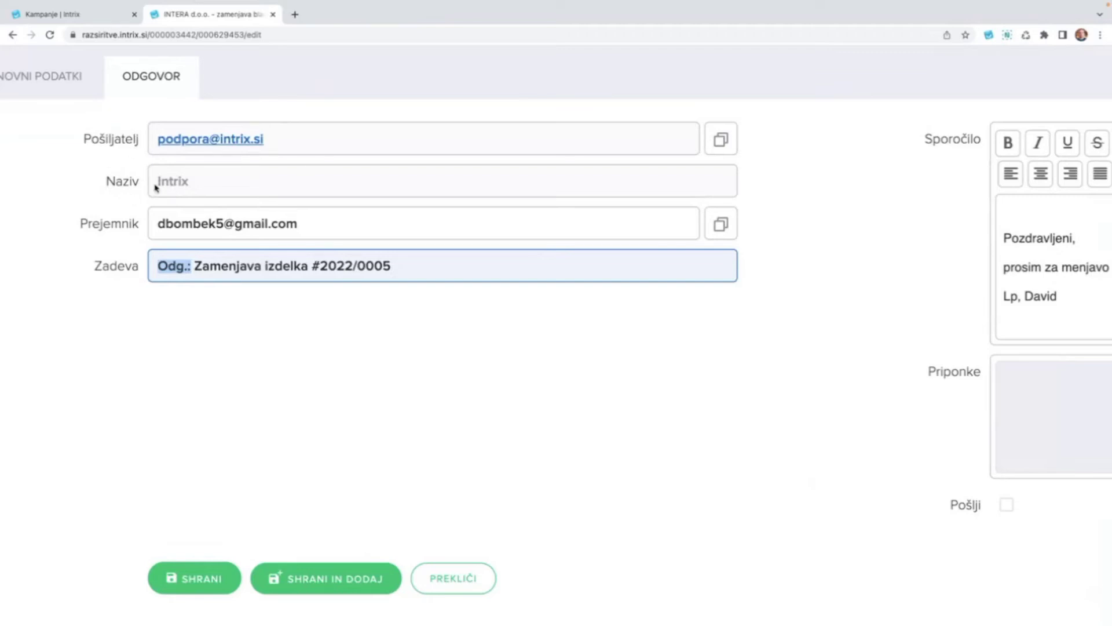
drag(158, 184, 191, 184)
click(231, 186)
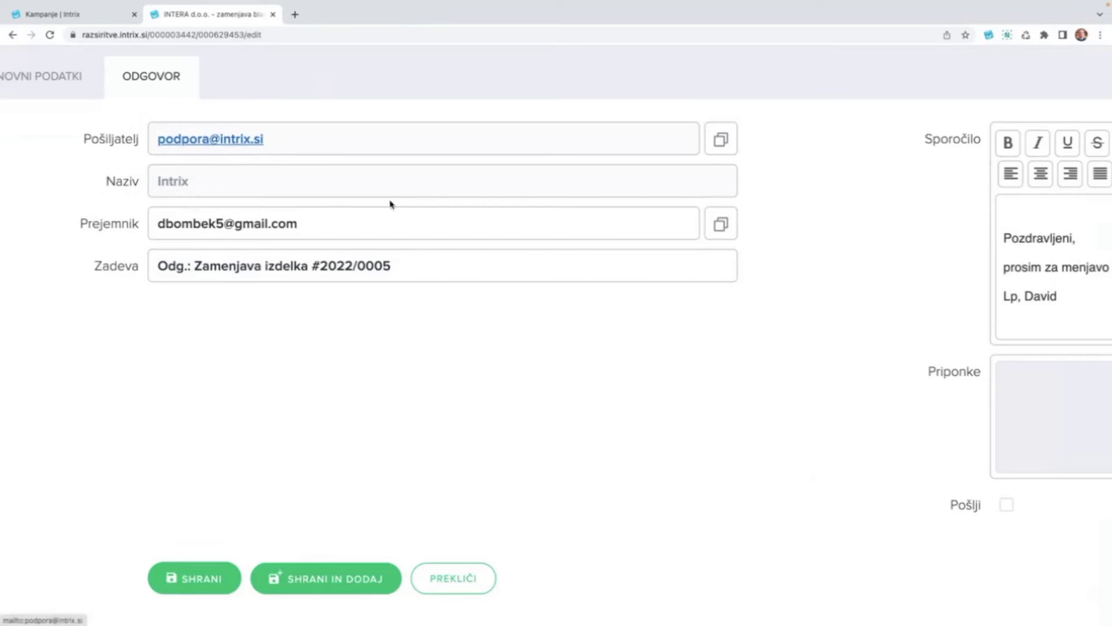
key(ctrl+0)
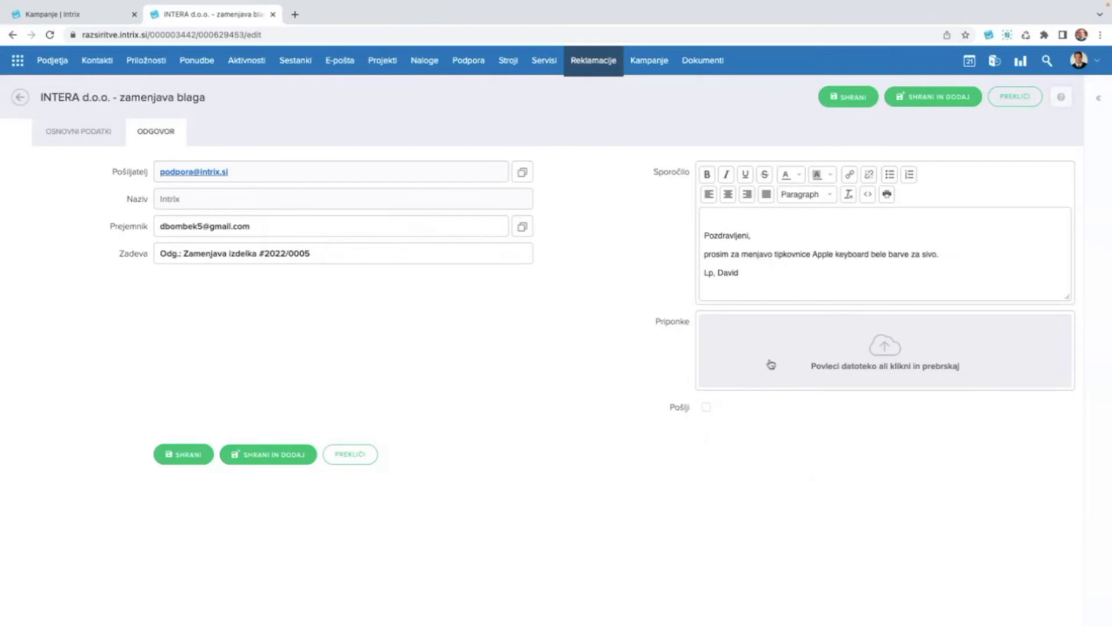
Above the quoted message, type 'Pozdravljeni,' and then 'vaš reklamacijski zahtevek je zaključen.' on a new line.
scroll(754, 251, up, 3)
scroll(753, 252, up, 2)
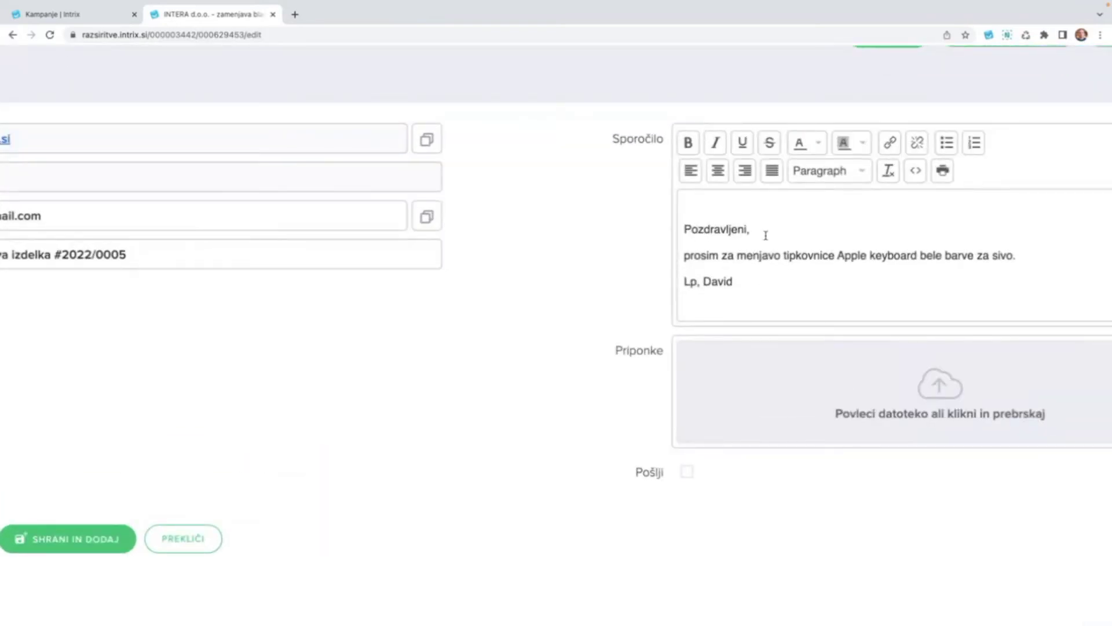
drag(736, 281, 644, 225)
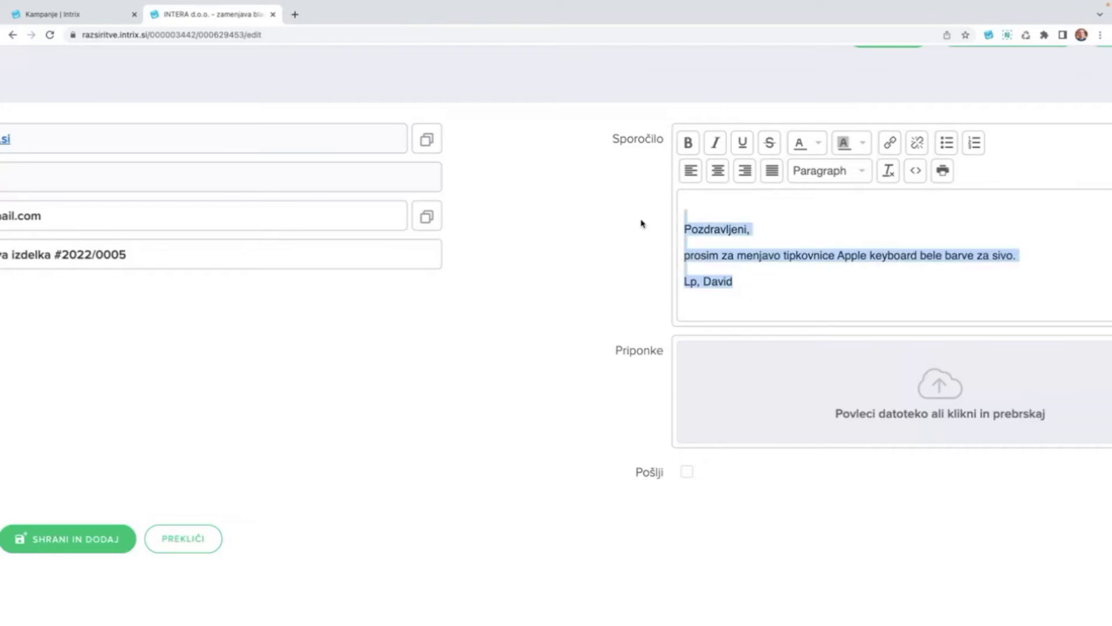
click(697, 204)
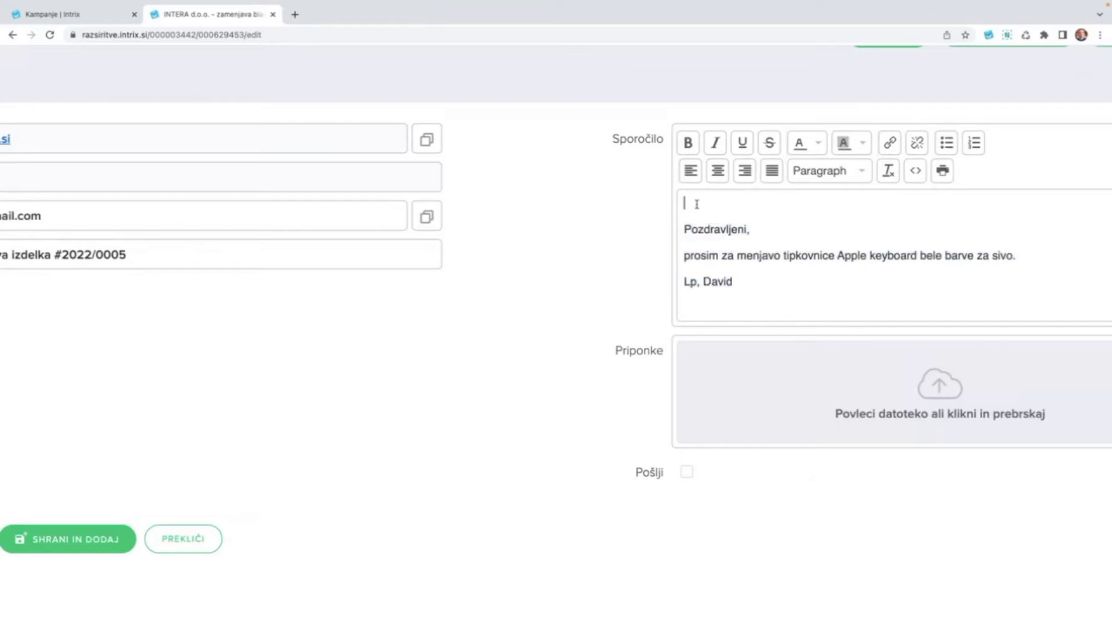
text(Pozdravljeni,)
key(Return)
key(Return)
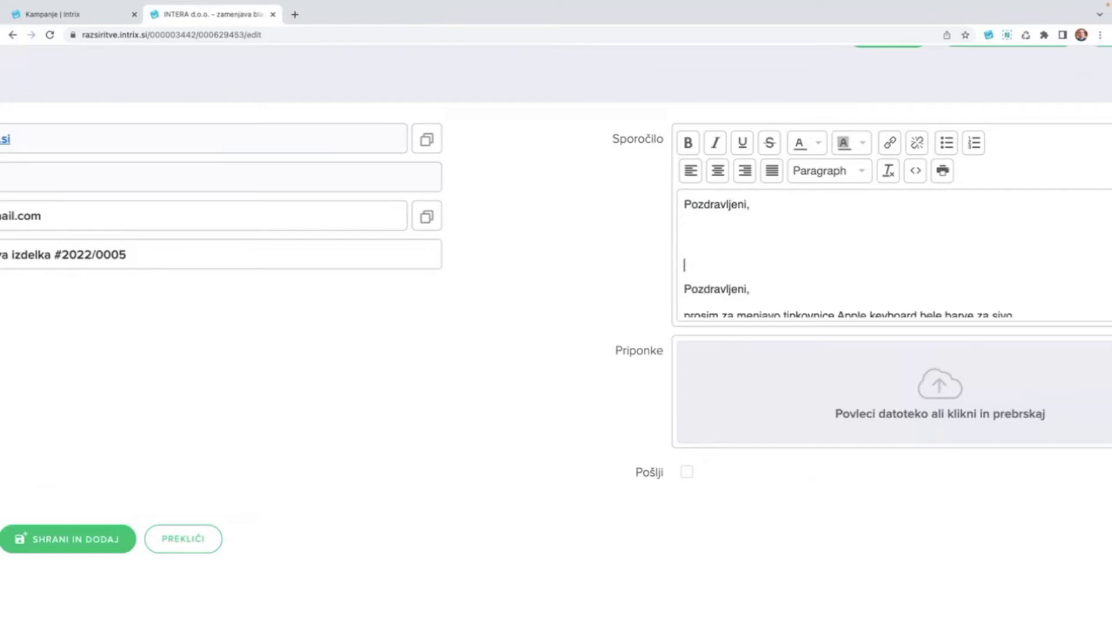
text(vaš re)
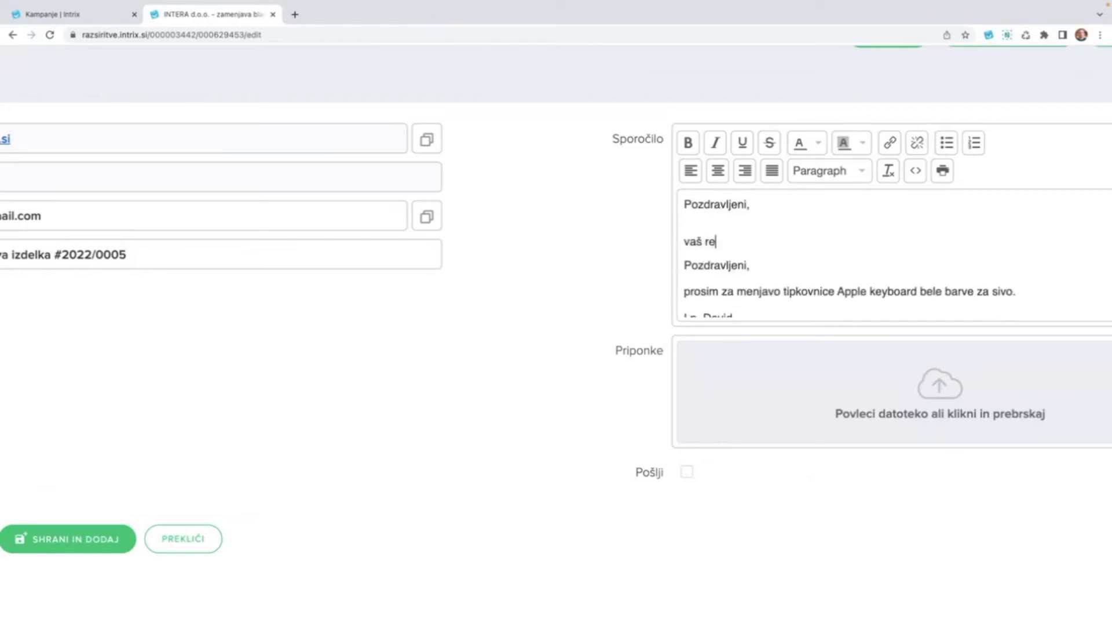
text(klamacijski zahte)
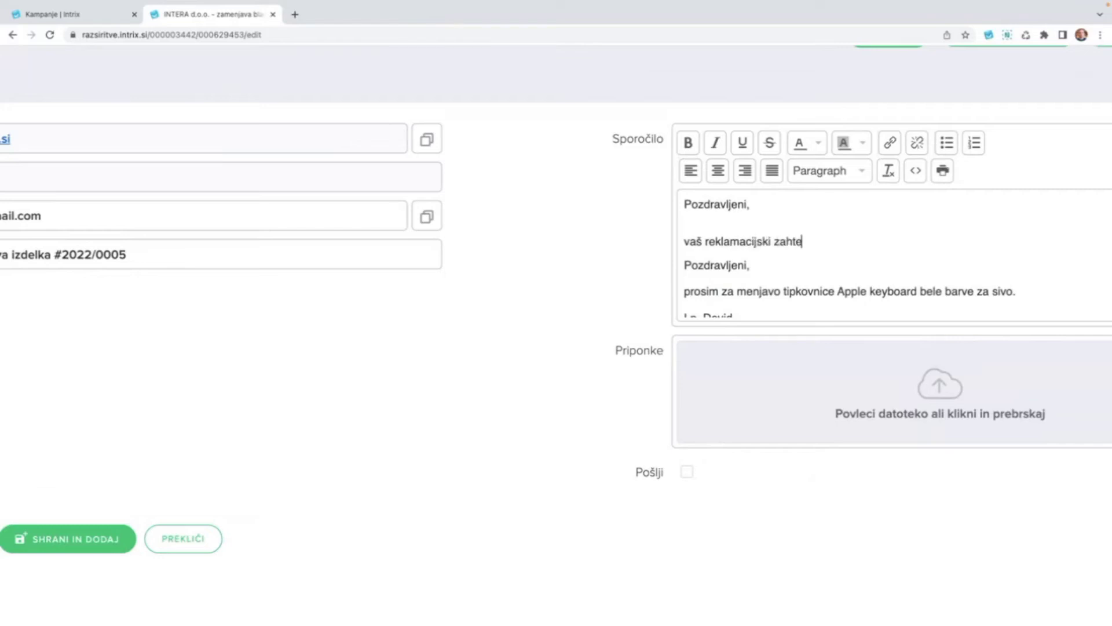
text(vek je zaključen.)
Add a dashed separator line below the closure sentence, with an empty line after the sentence.
key(shift+Return)
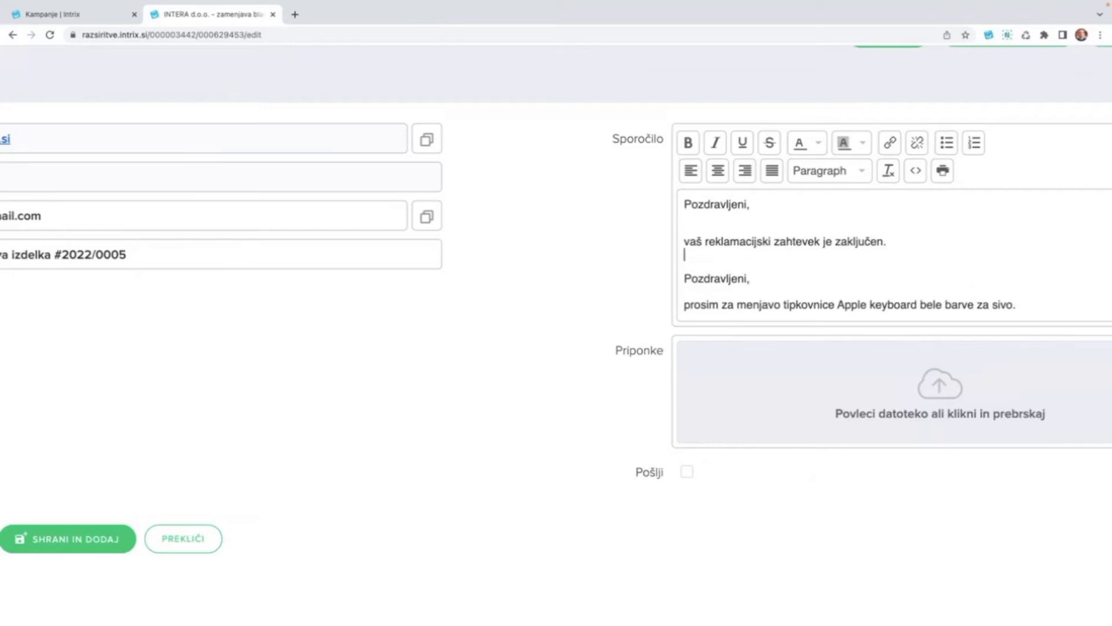
key(Return)
text(----------------)
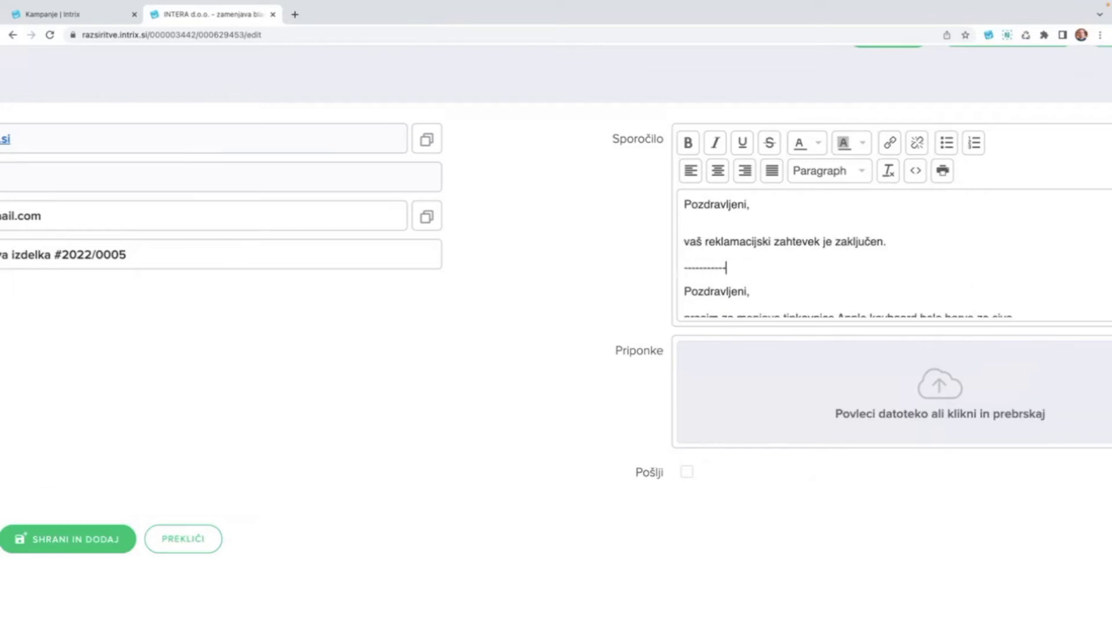
text(---------------------------------)
scroll(812, 275, down, 1)
scroll(813, 276, up, 1)
click(901, 241)
key(Return)
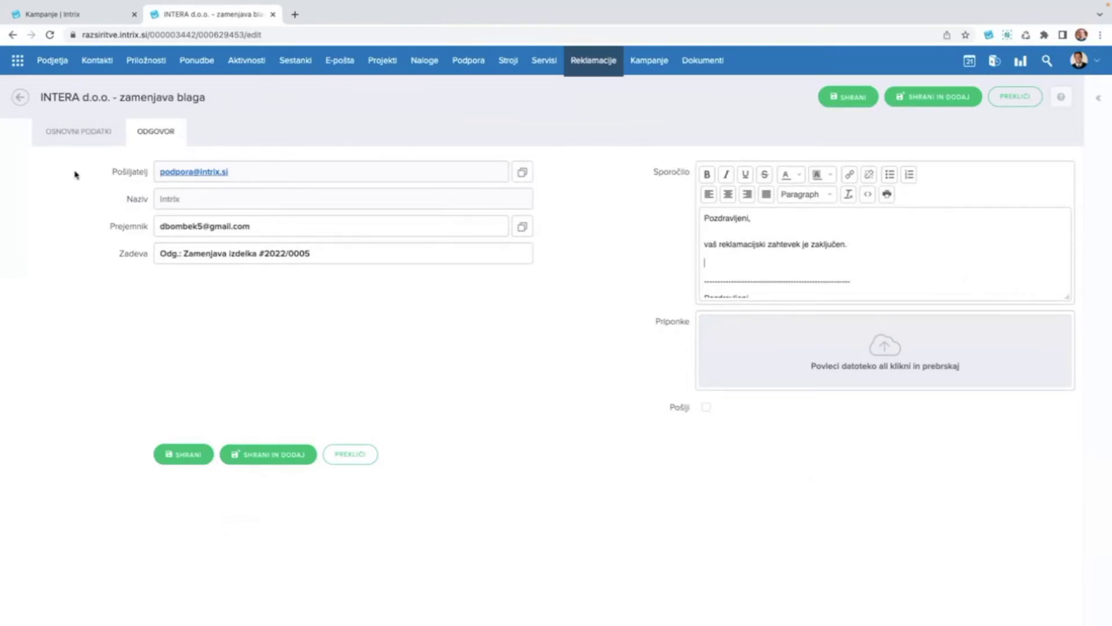
Tick Pošlji, save claim 2022/0005 to e-mail the reply, then go to Gmail.
click(704, 265)
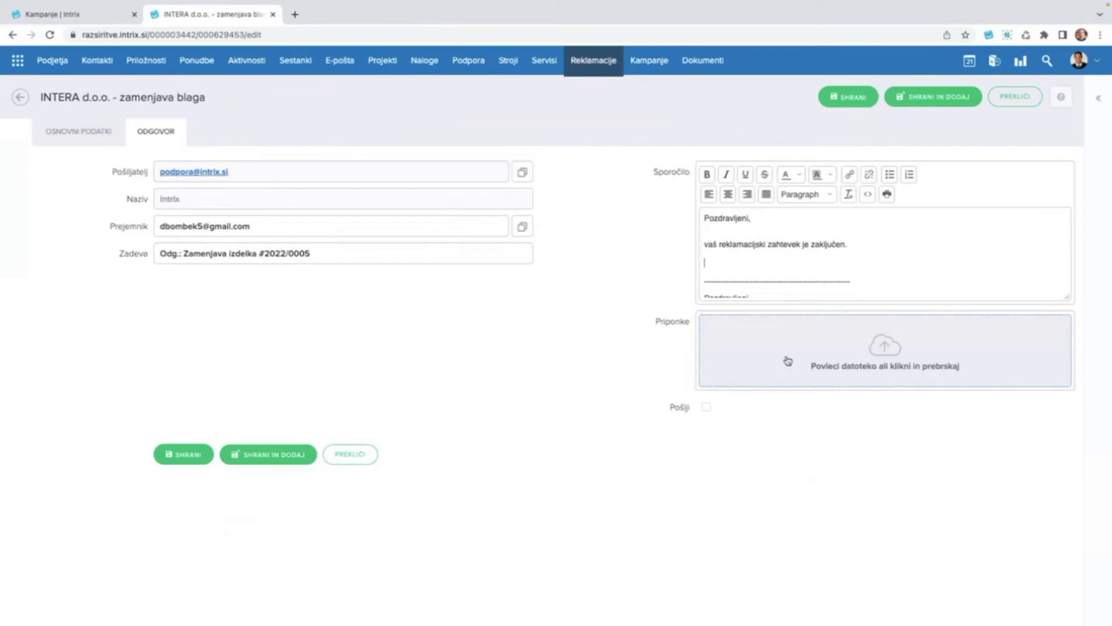
click(706, 408)
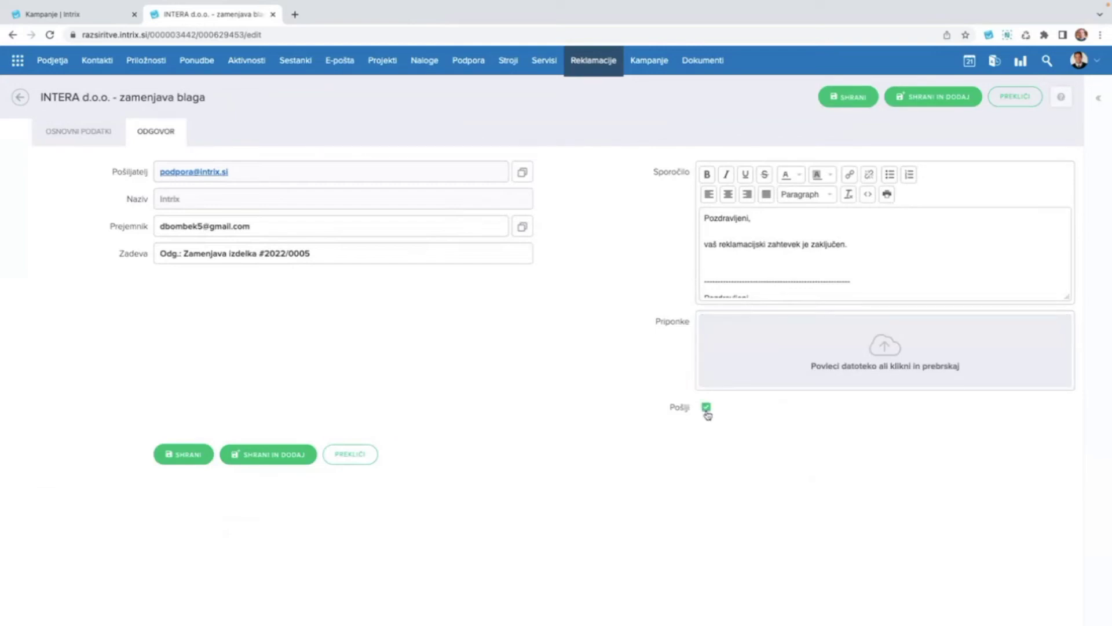
click(179, 456)
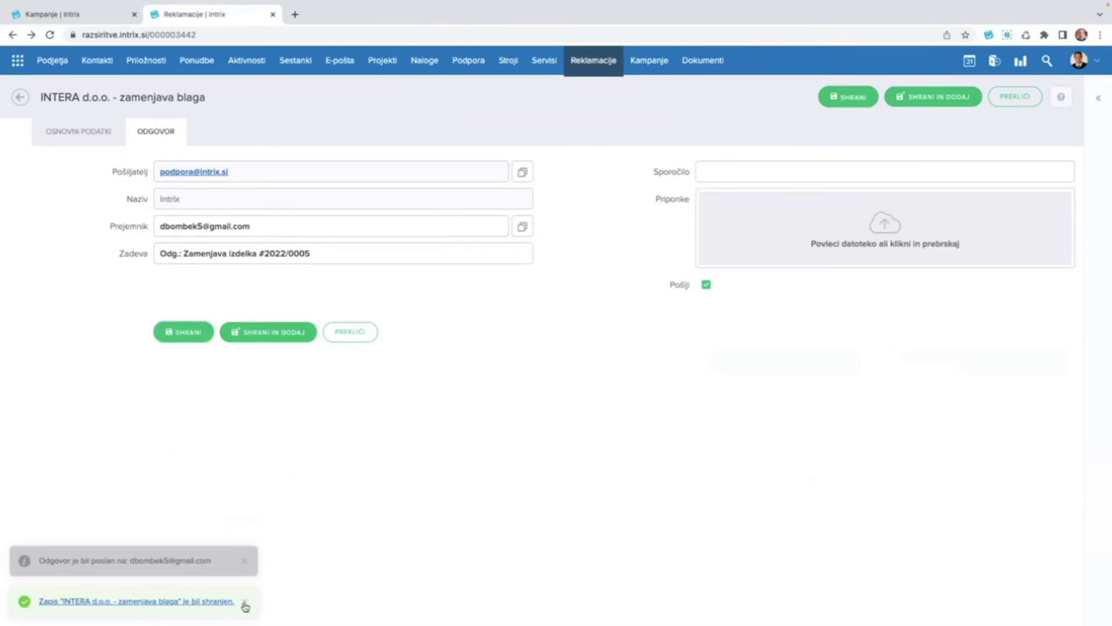
click(245, 604)
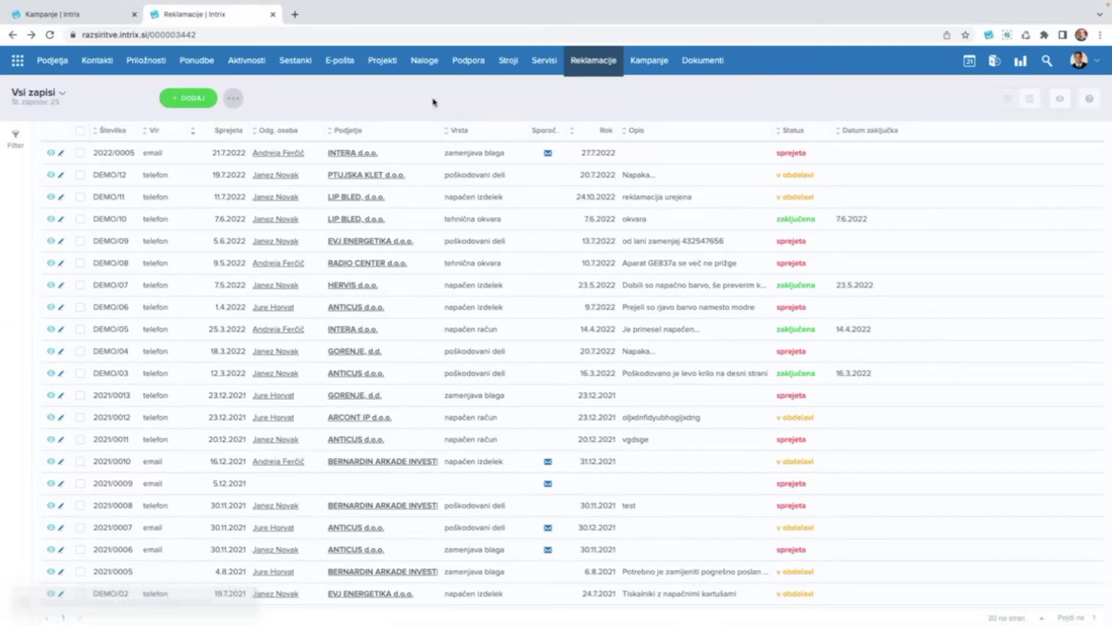
key(alt+Tab)
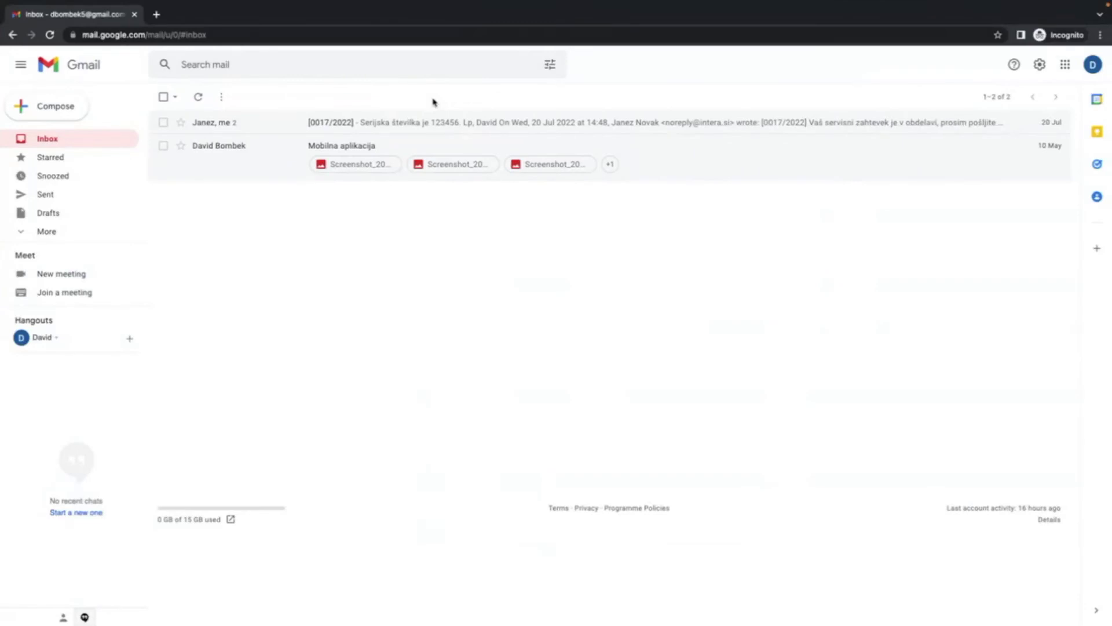
Reload the Gmail inbox until 'Odg.: Zamenjava izdelka #2022/0005' appears unread.
click(46, 139)
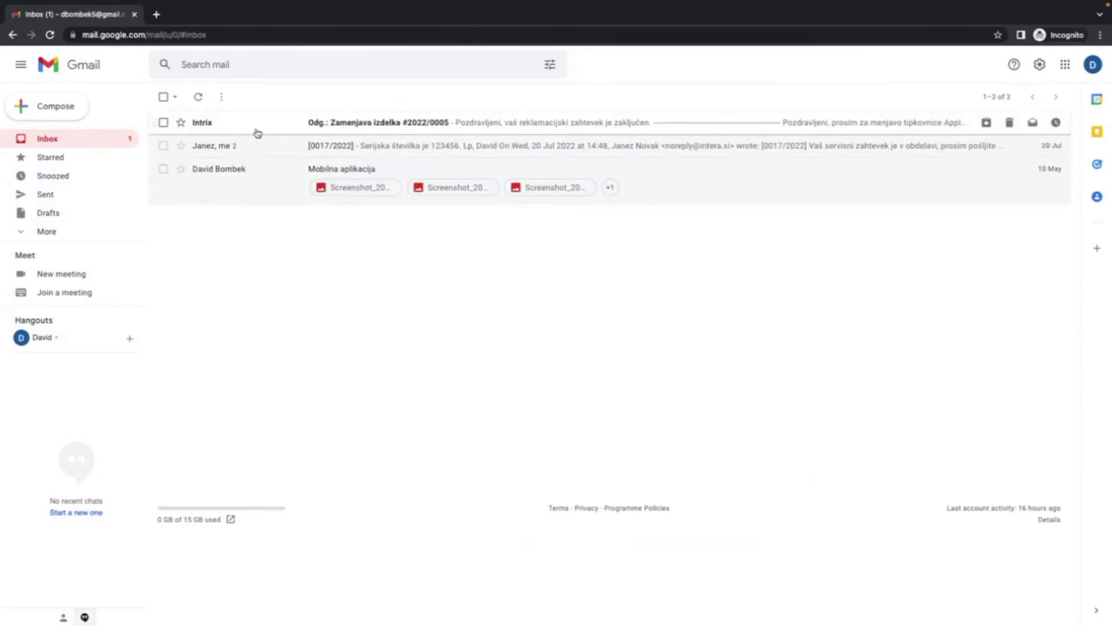
scroll(290, 130, up, 3)
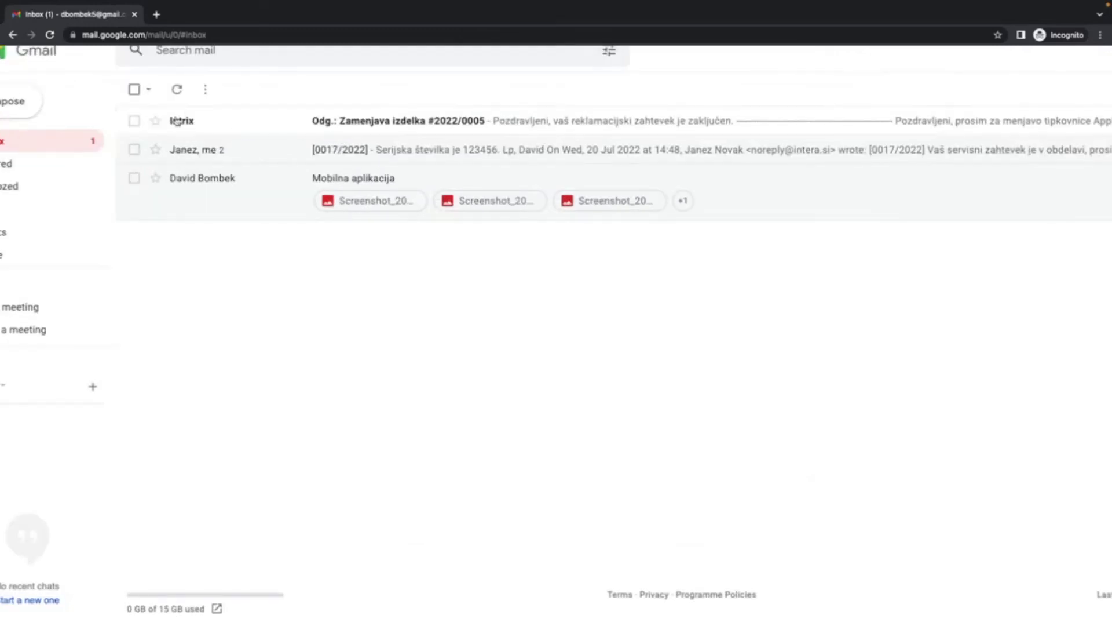
Open the Intrix reply and inspect its sender details to confirm it came from Intrix.
click(490, 127)
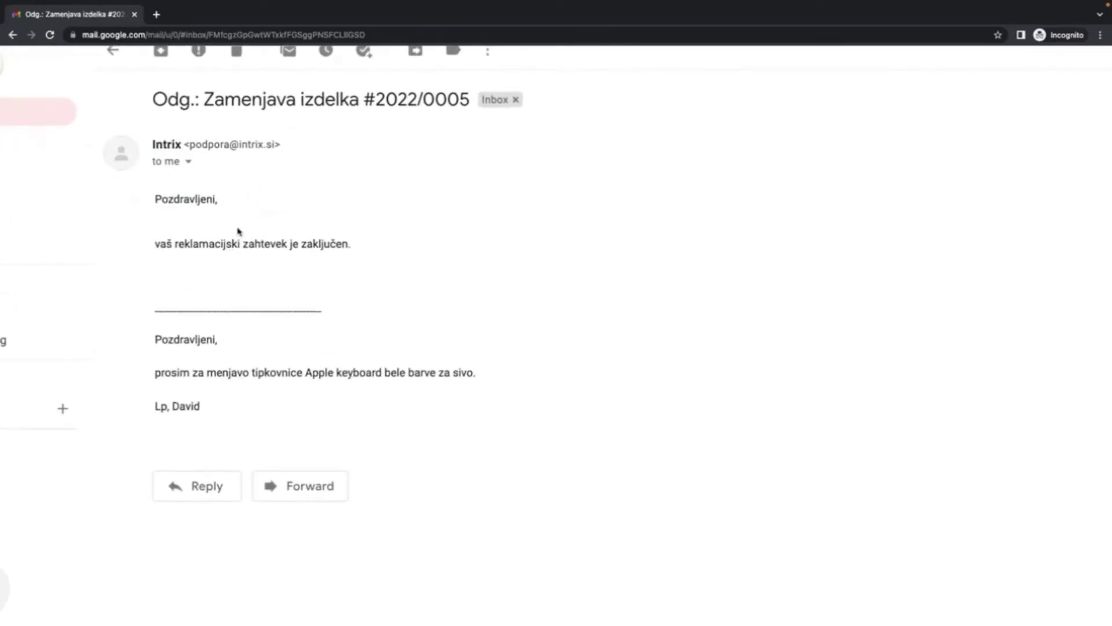
click(188, 163)
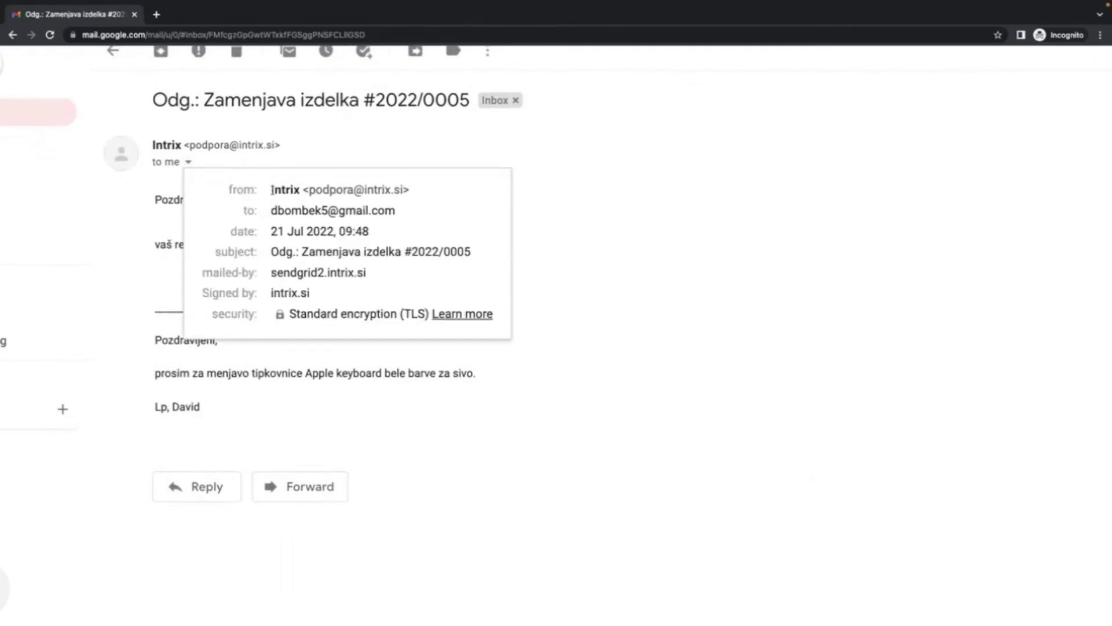
drag(270, 190, 411, 195)
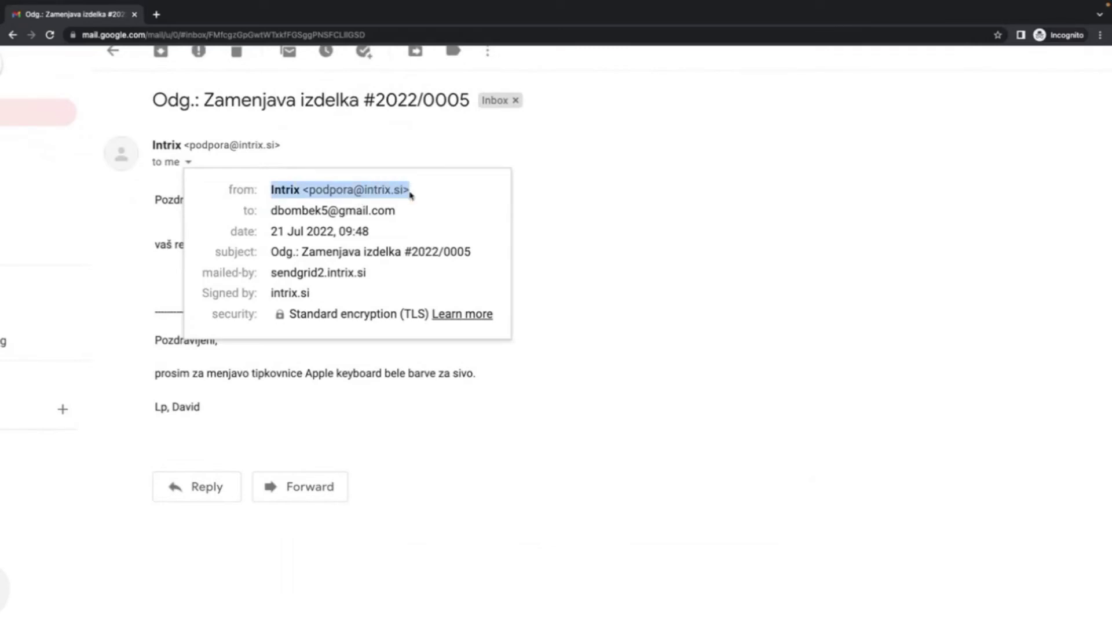
drag(411, 196, 412, 192)
click(618, 278)
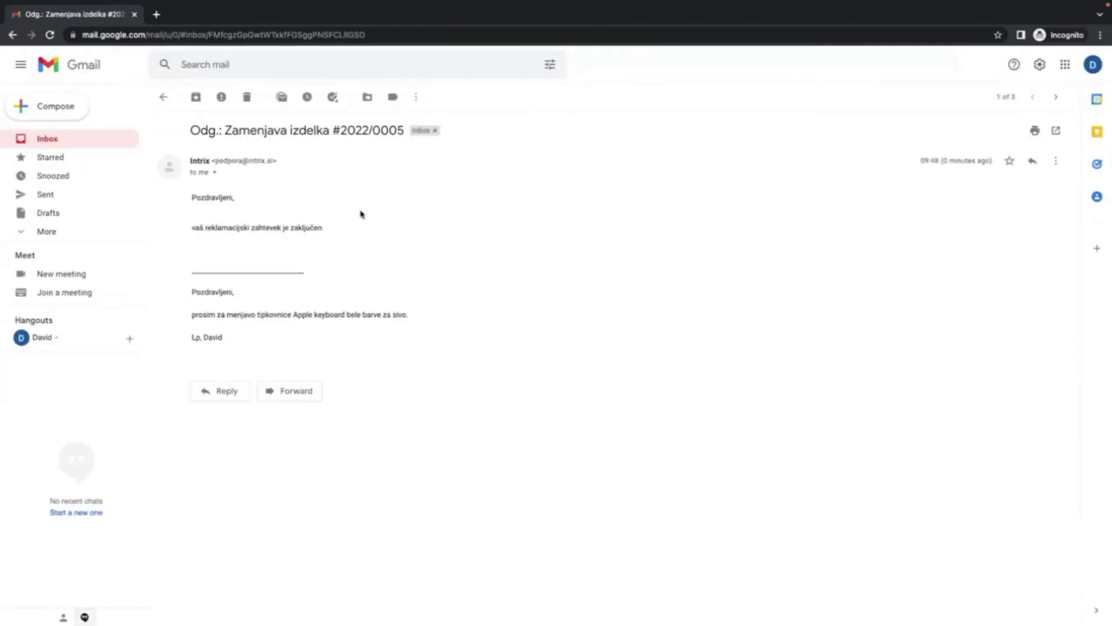
Go back to the Gmail inbox, then return to the Intrix Reklamacije list.
click(48, 141)
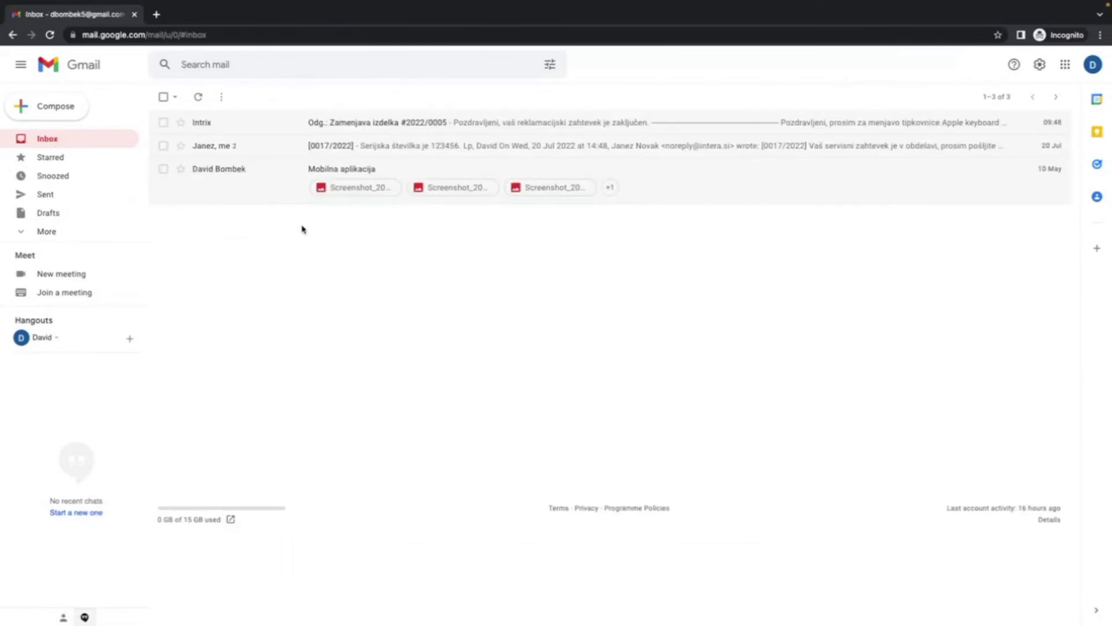
key(ctrl+Left)
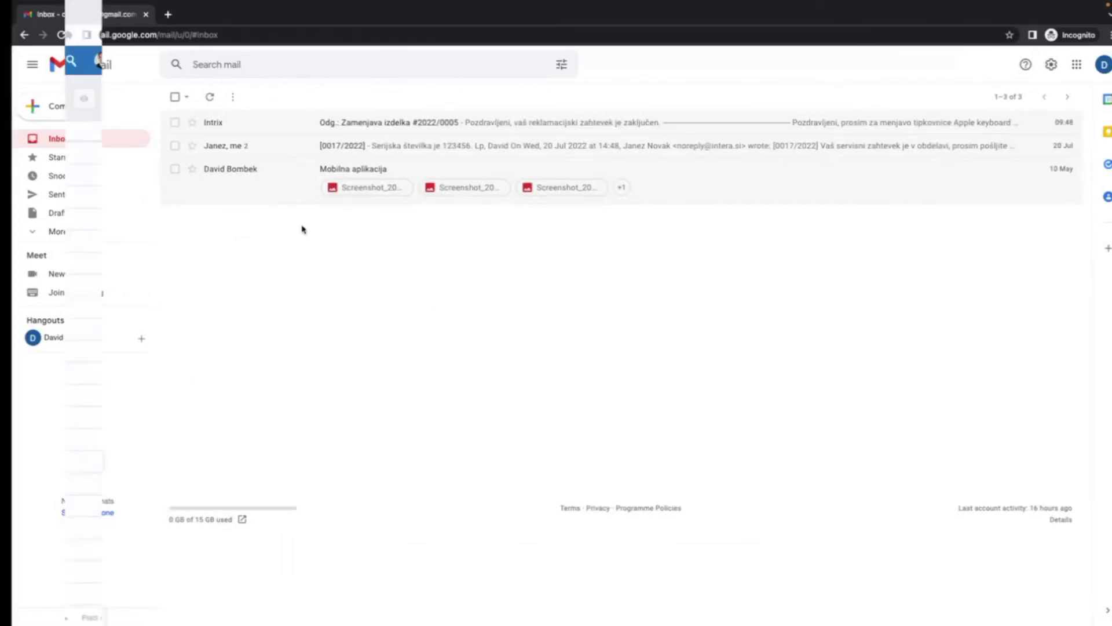
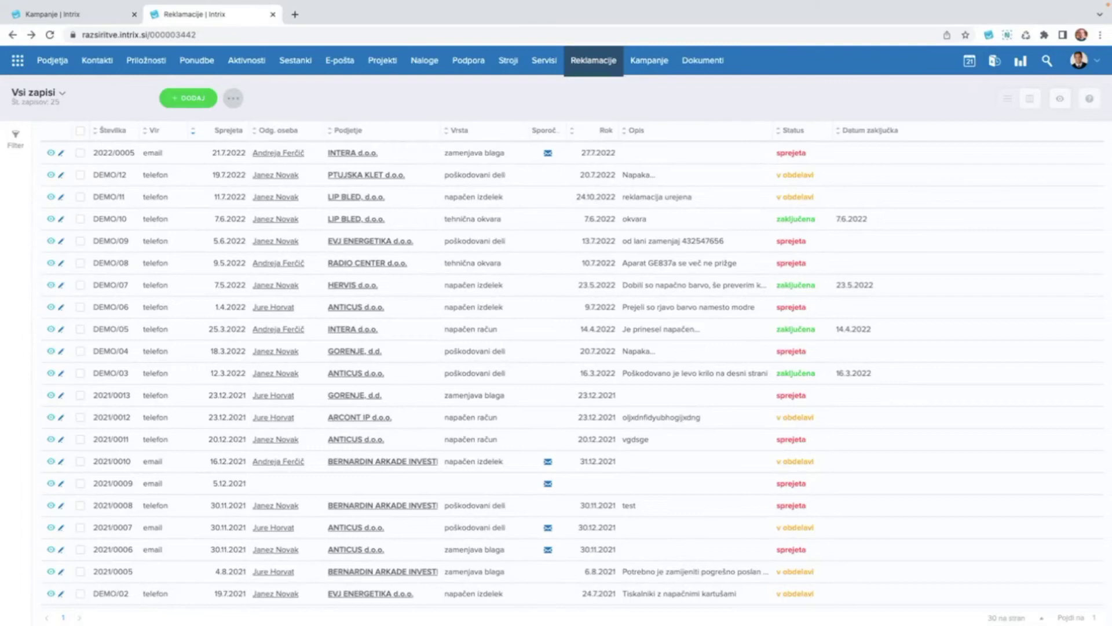
Open the Intrix email 'Odg.: Zamenjava izdelka #2022/0005' in Gmail and start an empty reply.
key(ctrl+Right)
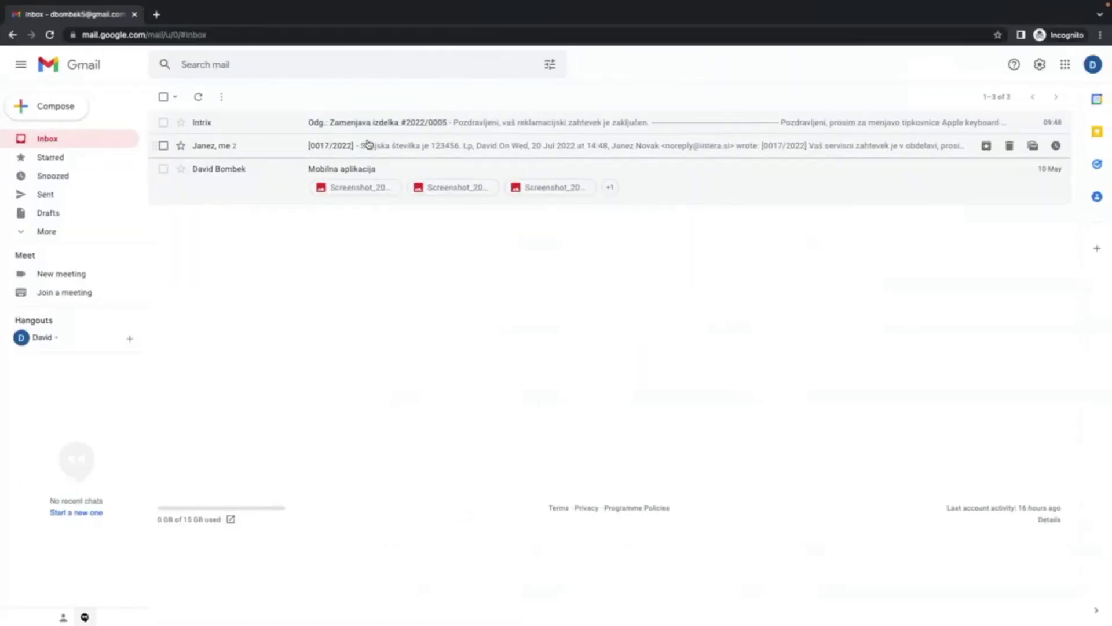
click(378, 122)
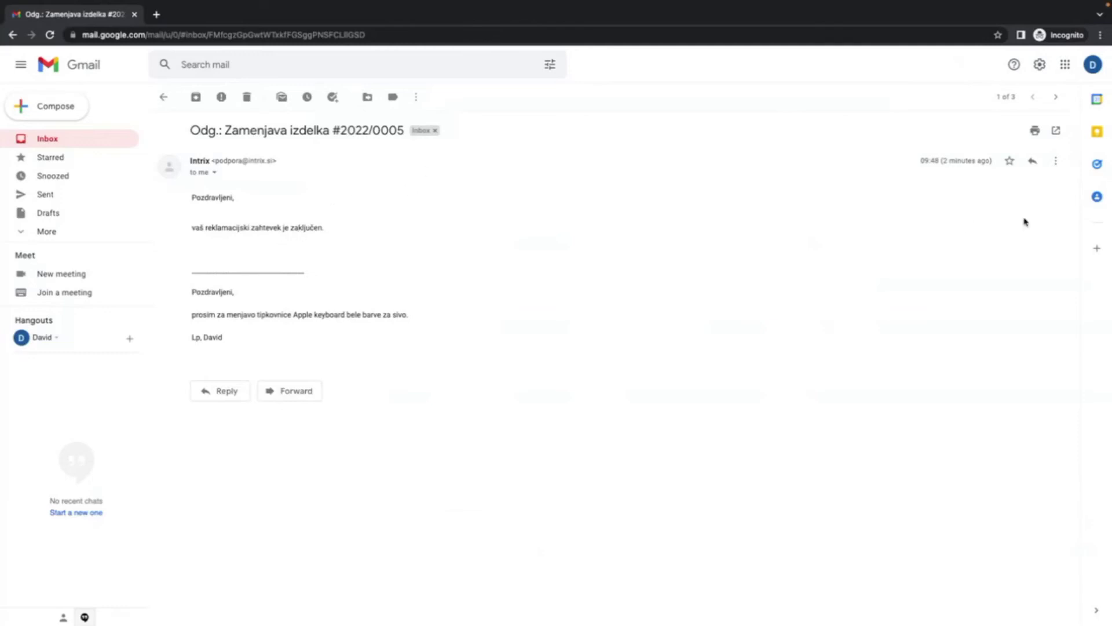
click(1034, 163)
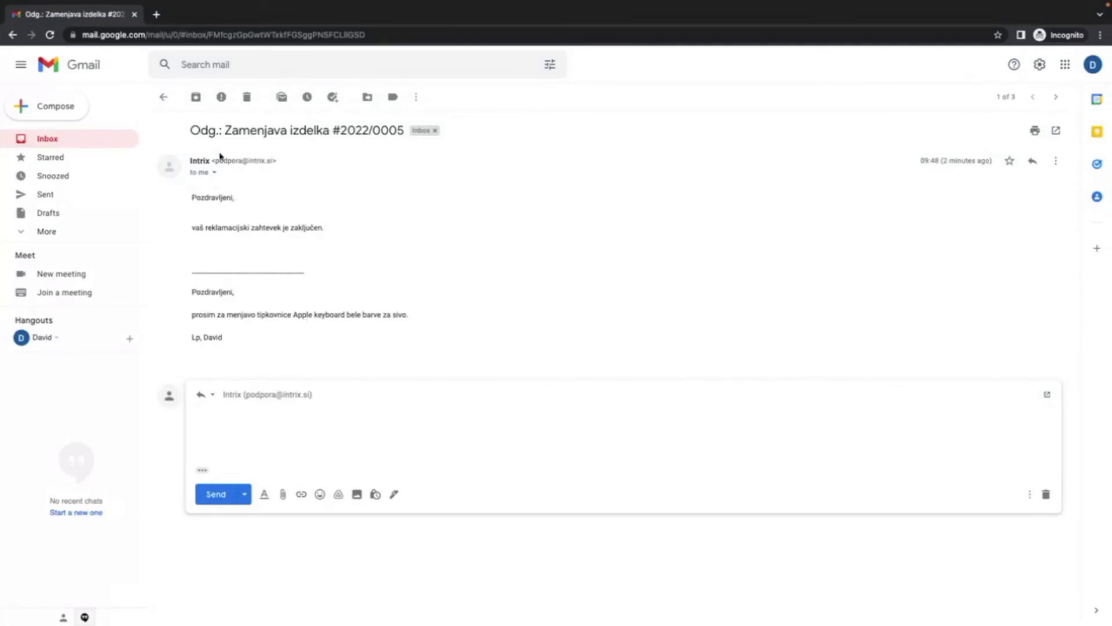
Highlight complaint number 2022/0005 in the subject, then return to the Intrix Reklamacije list.
drag(333, 130, 401, 132)
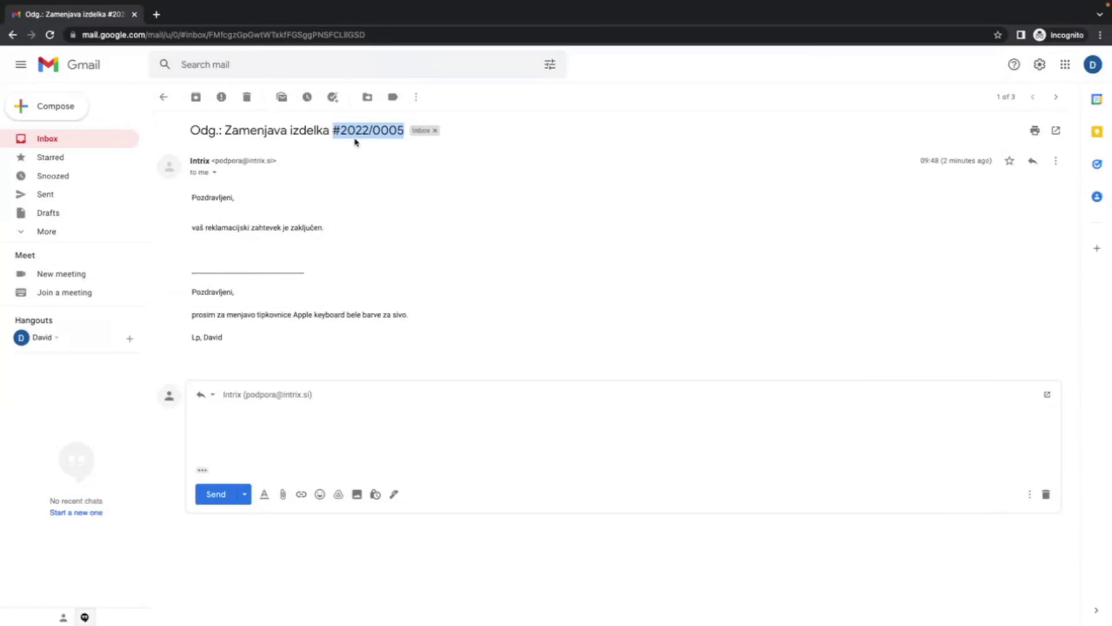
key(ctrl+Left)
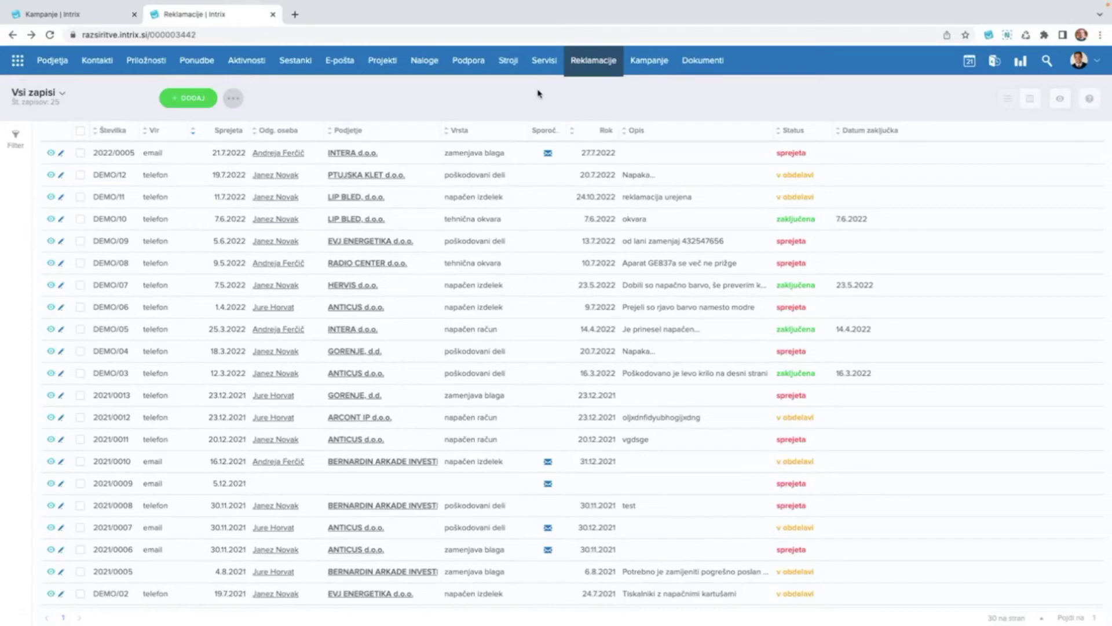
Show the Servisi list of service records, 0025/2022 down to 0072/2021.
click(544, 60)
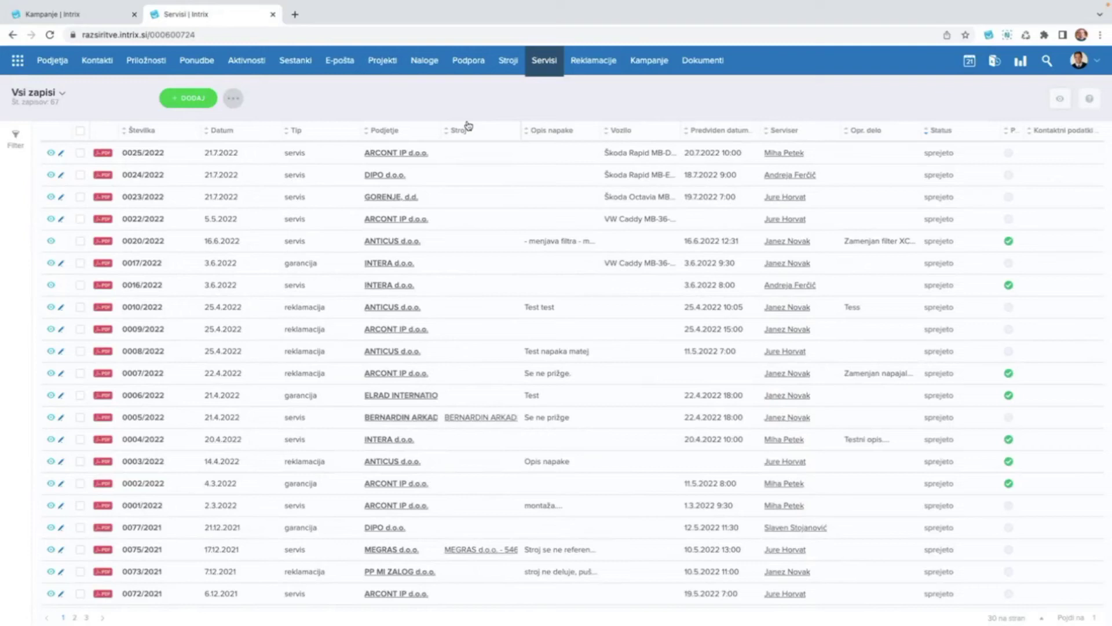
click(326, 154)
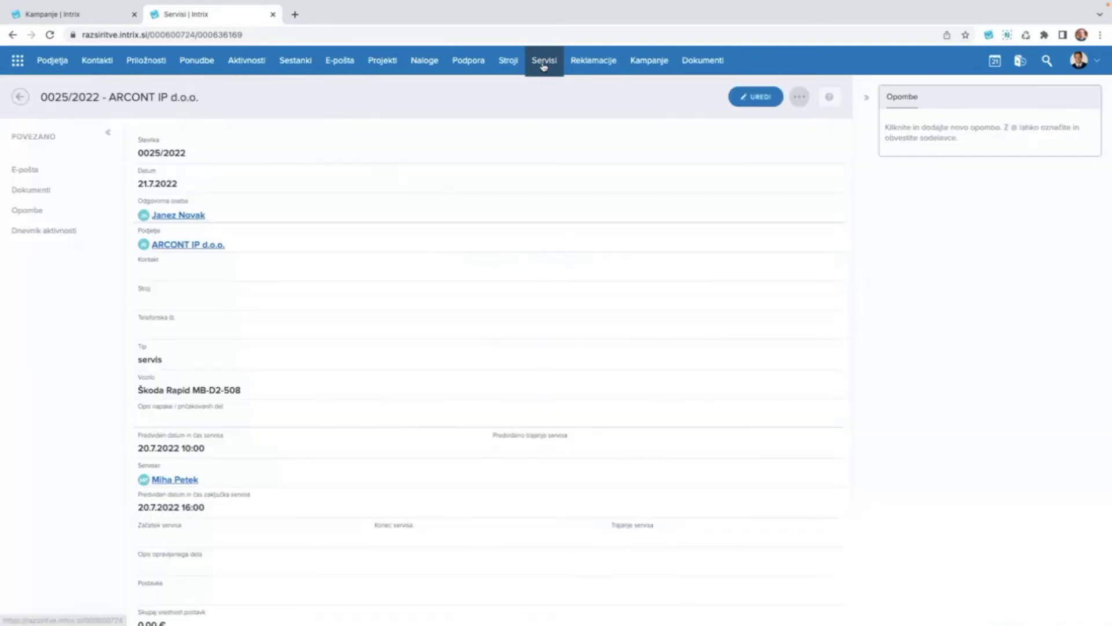
click(543, 63)
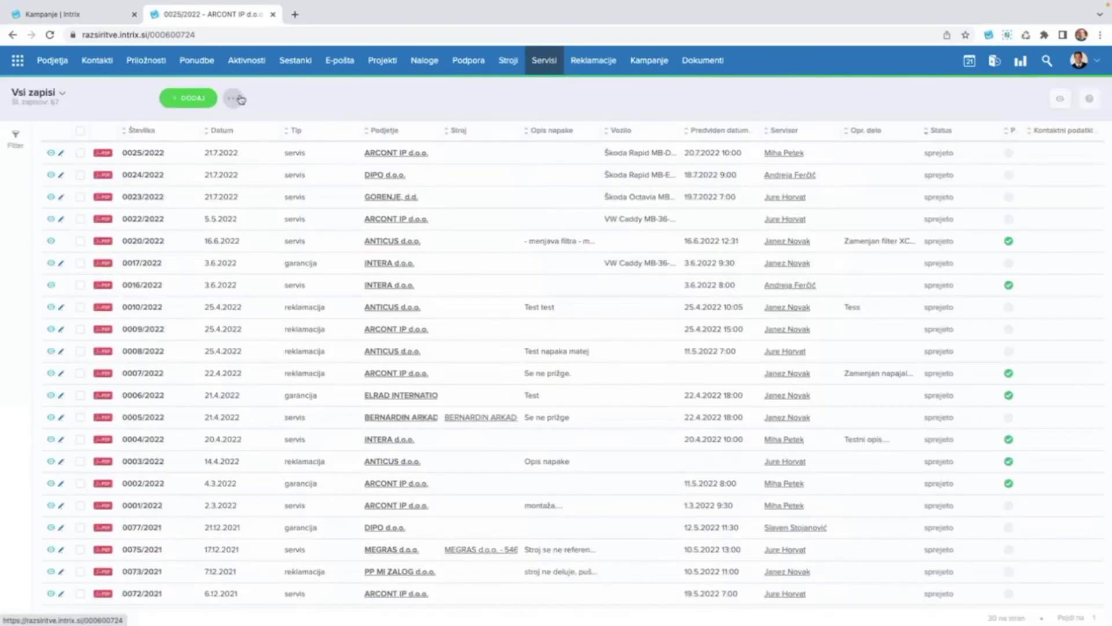
Start a new service record with ARCONT IP d.o.o. as the company.
click(191, 98)
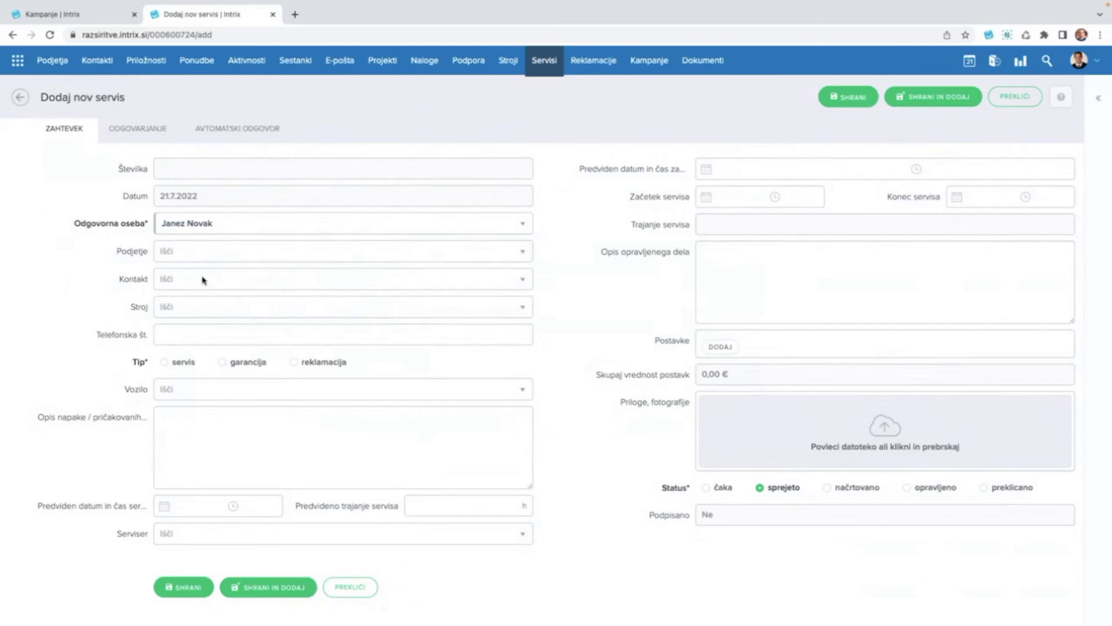
click(218, 309)
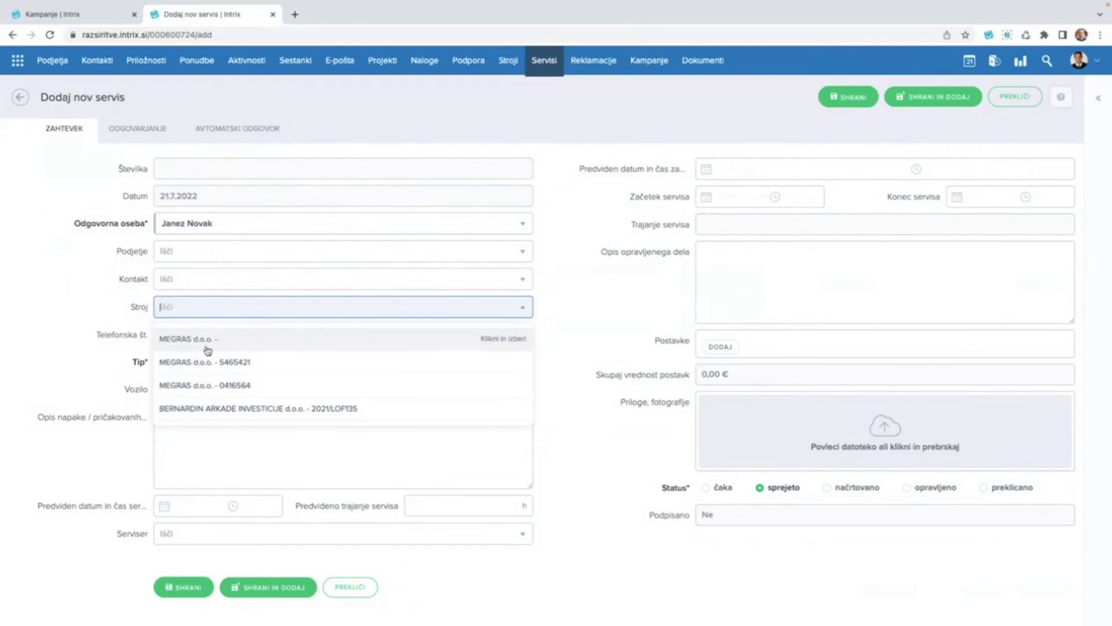
click(85, 311)
click(217, 253)
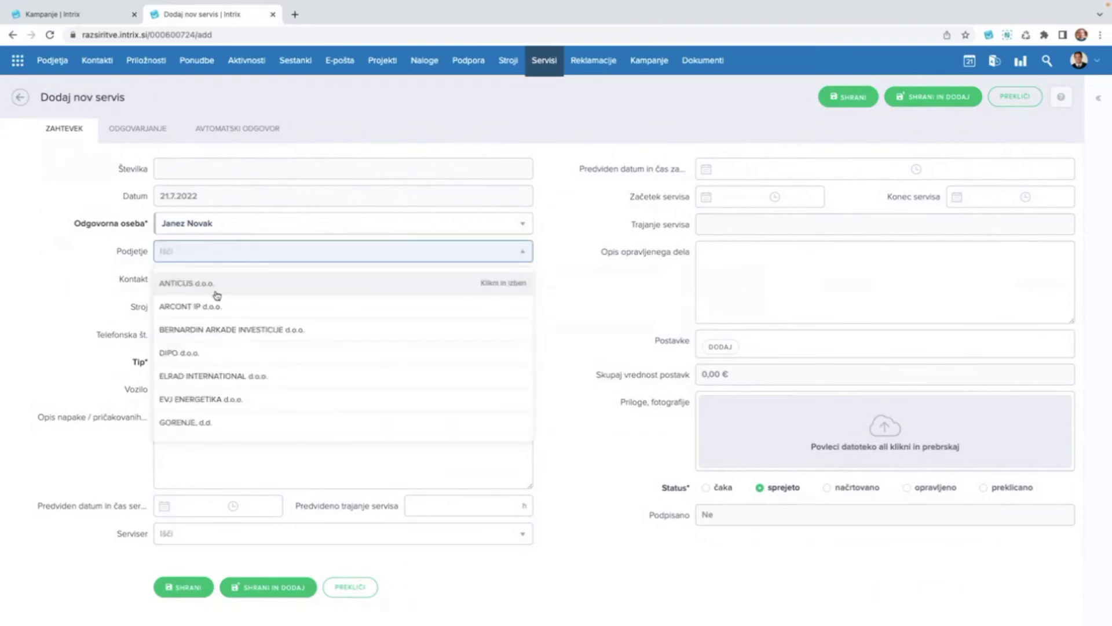
click(218, 307)
Check the company's Kontakt and Stroj lists, which are both empty.
click(209, 280)
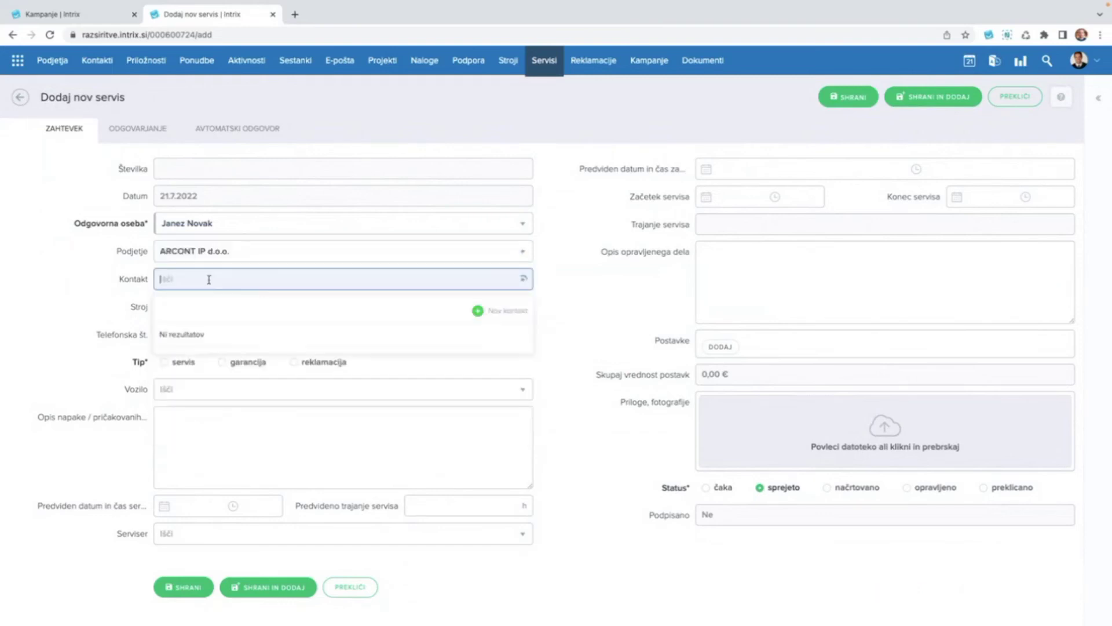
click(101, 307)
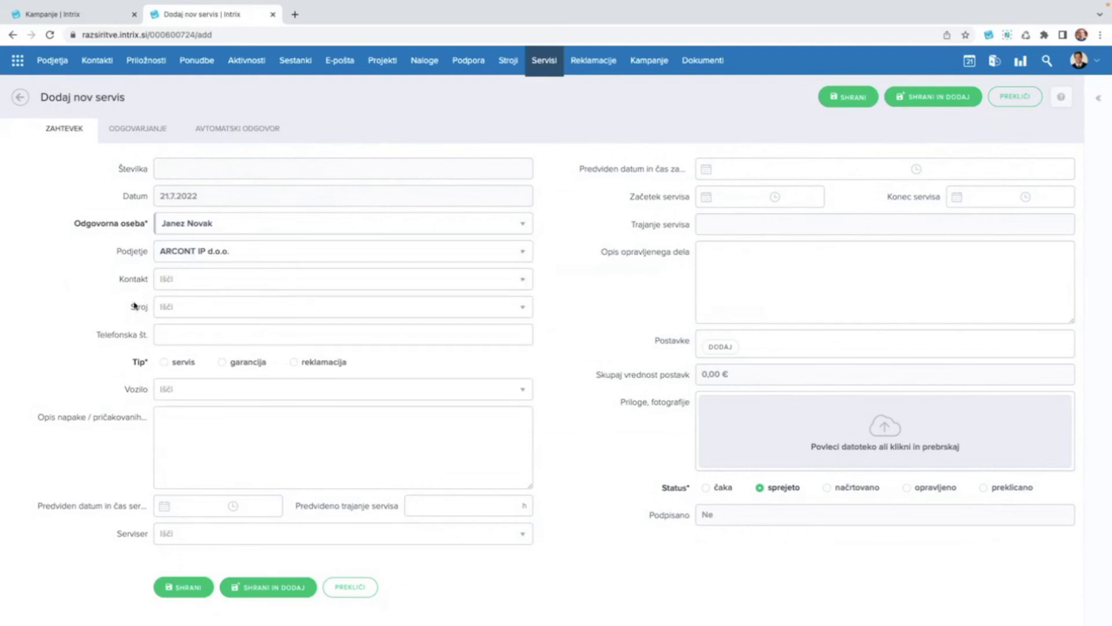
click(196, 317)
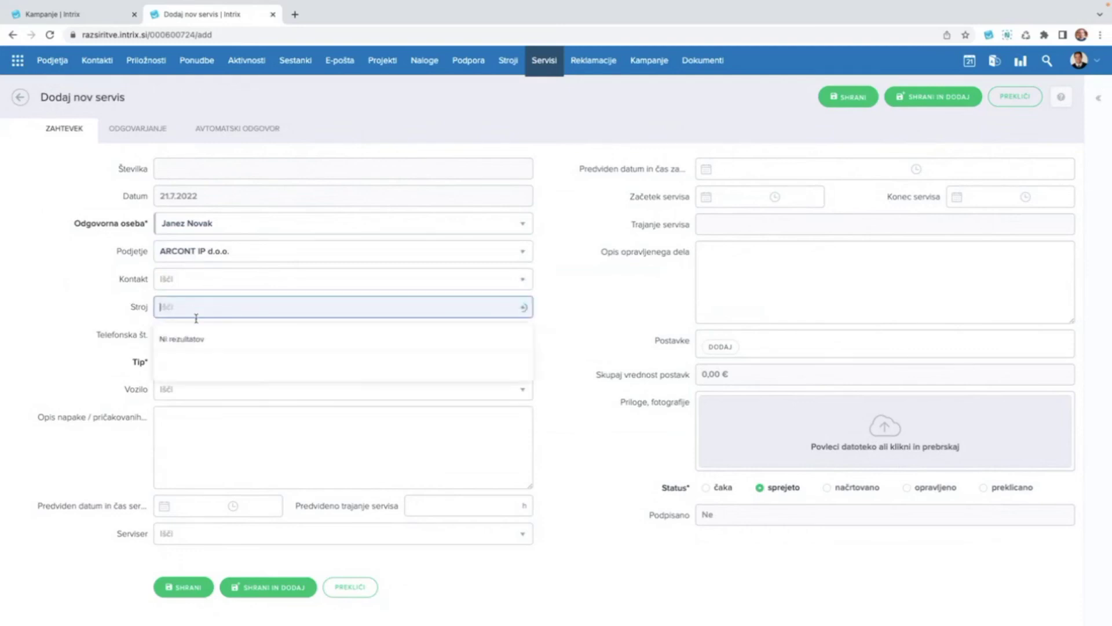
click(107, 300)
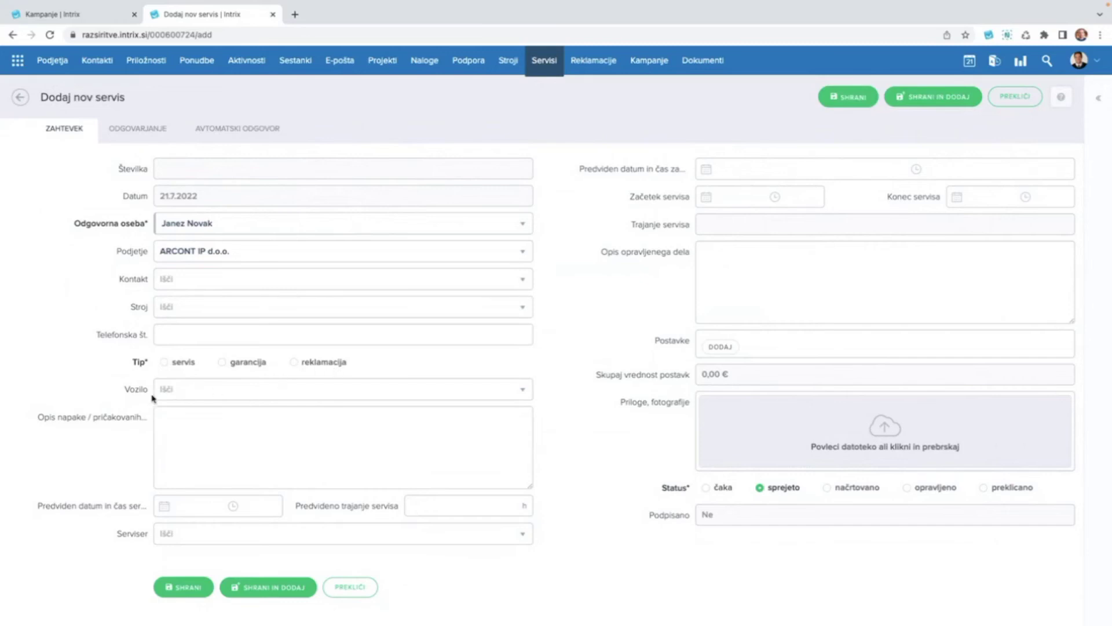
click(179, 421)
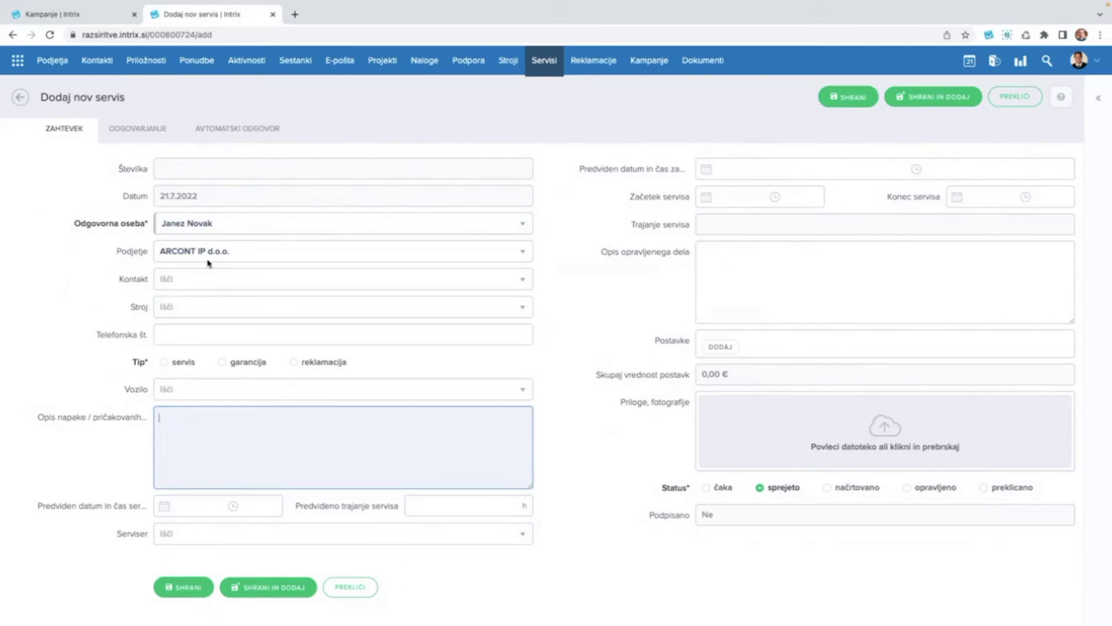
click(210, 389)
click(217, 467)
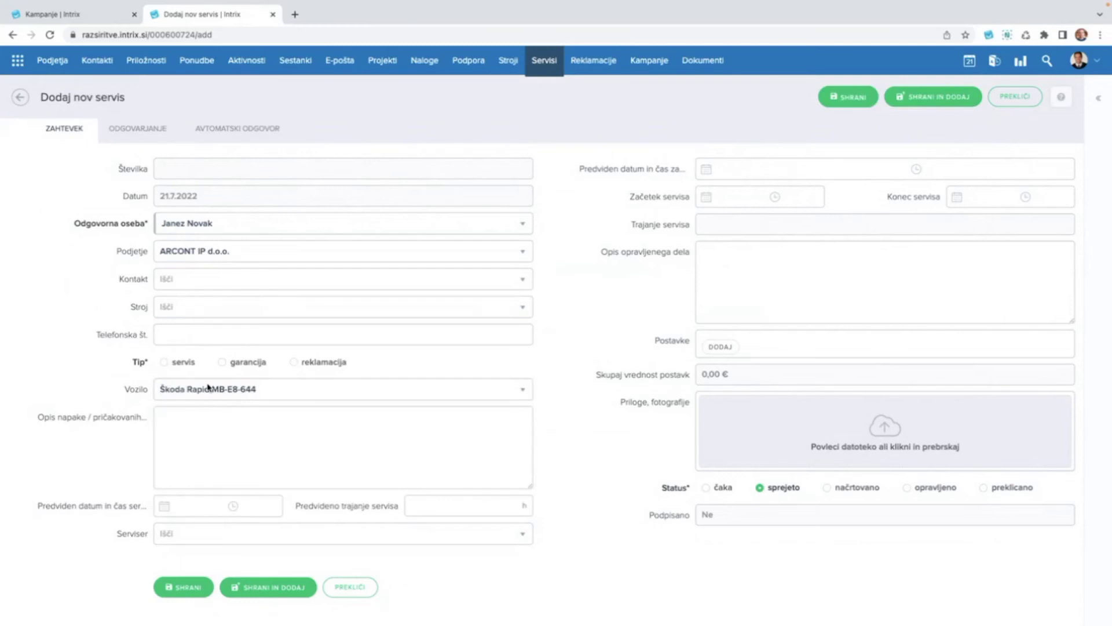
click(261, 534)
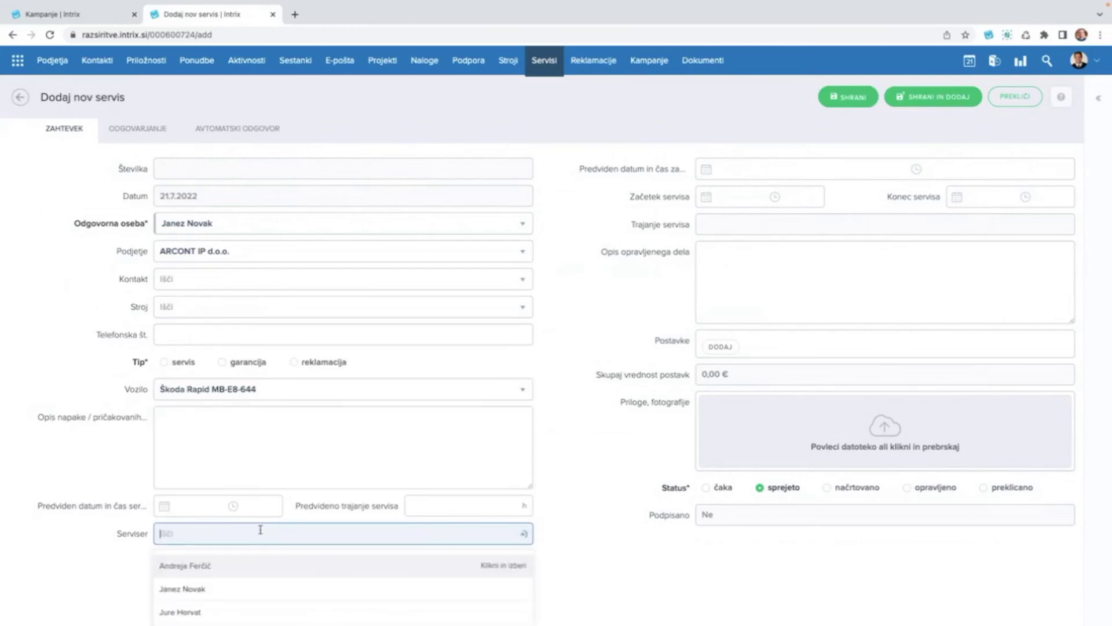
click(219, 590)
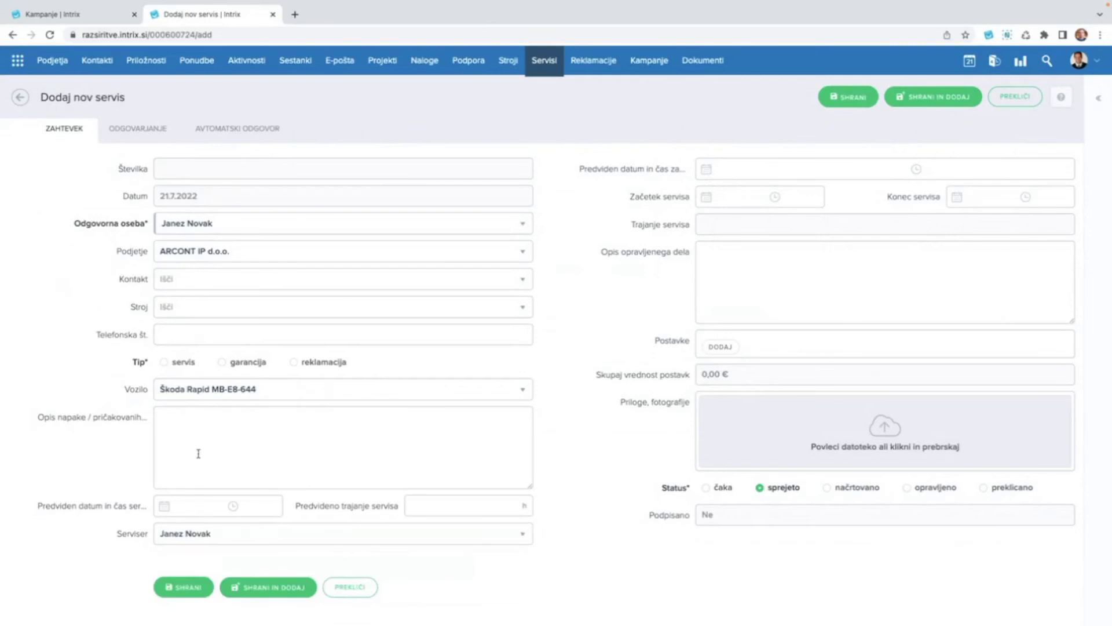
click(212, 428)
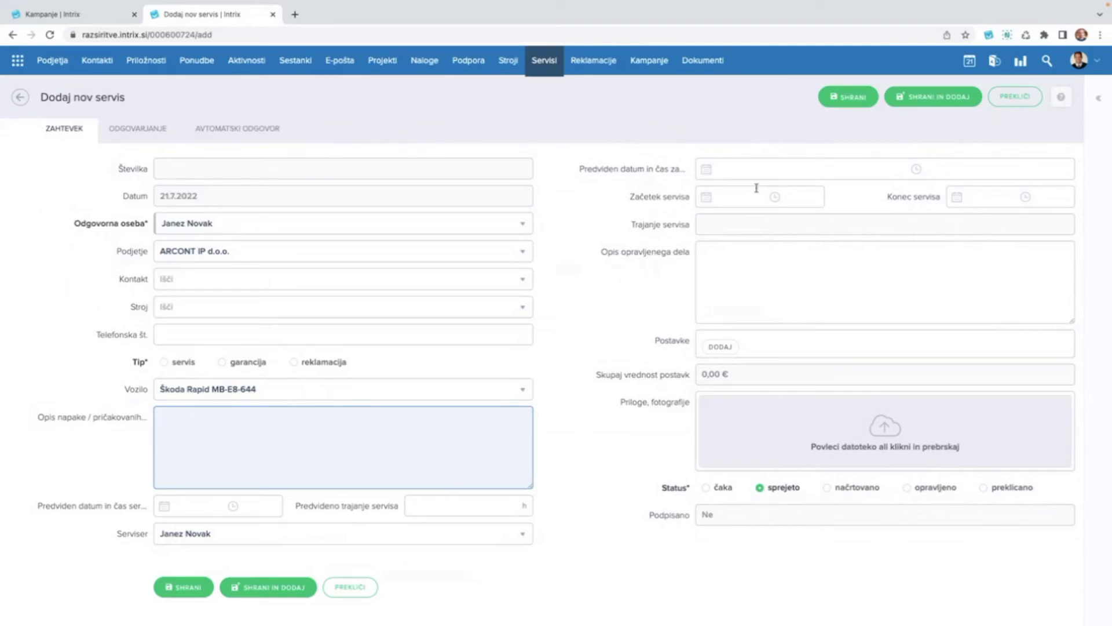
Set both the service start and end dates to 21.7.2022.
click(725, 197)
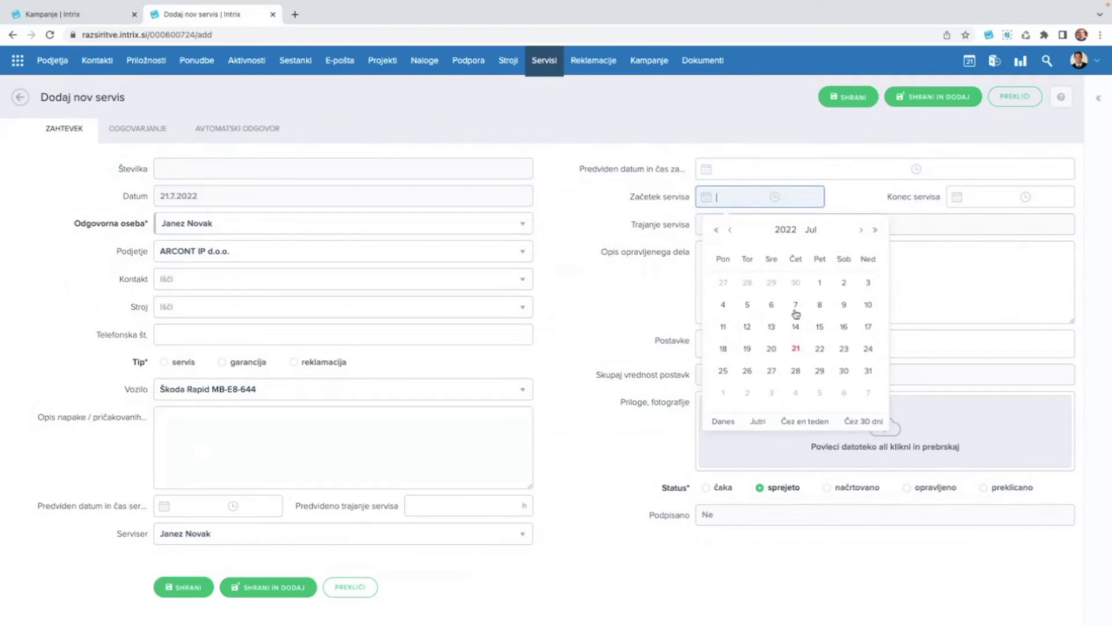
click(607, 326)
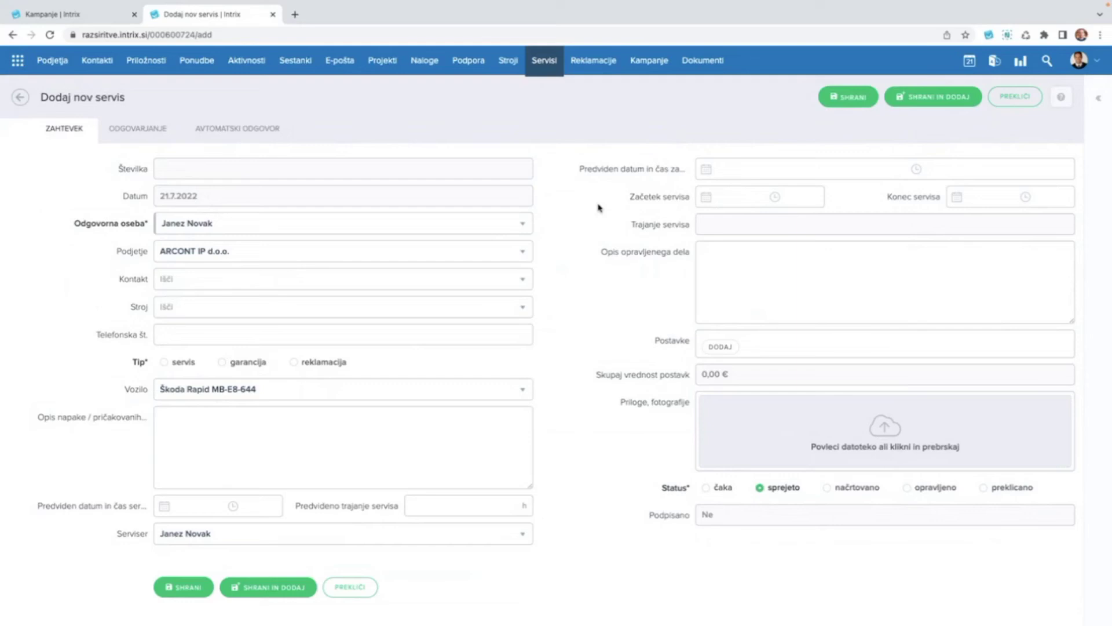
click(730, 198)
click(795, 348)
click(982, 197)
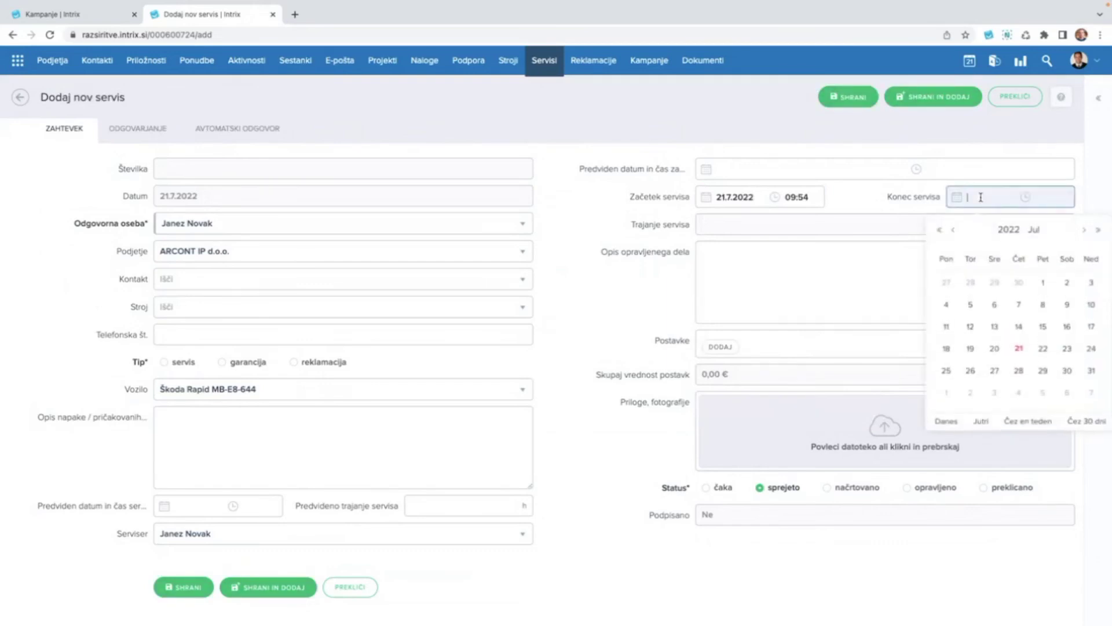
click(1020, 349)
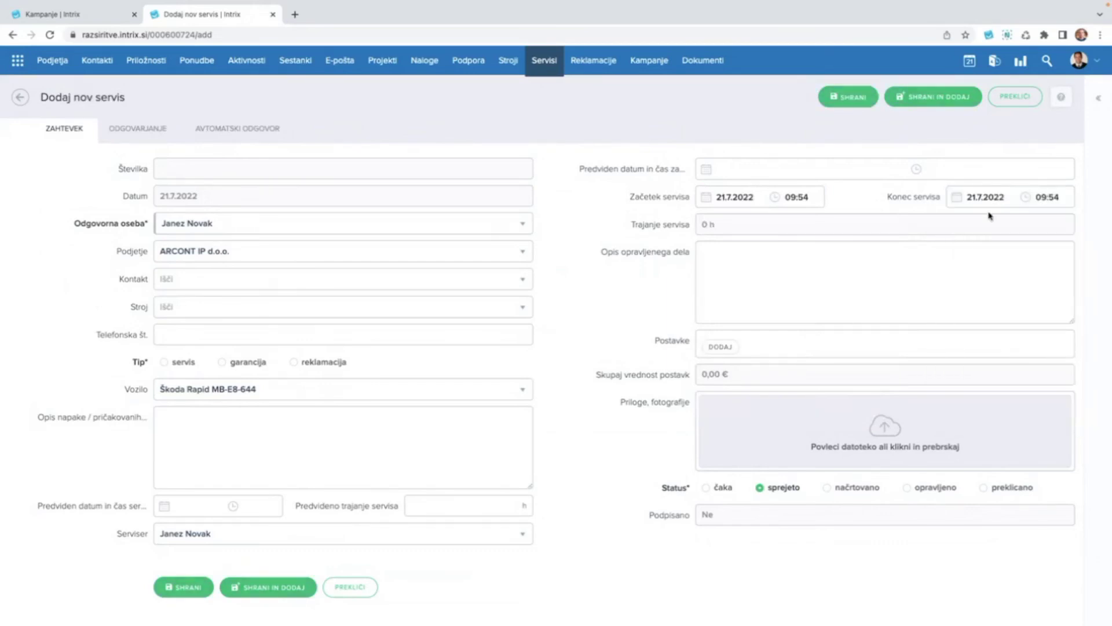
Set the end hour to 11 so the service runs 09:54–11:54, then open the new line item dialog.
click(1045, 197)
text(11)
click(637, 272)
click(733, 270)
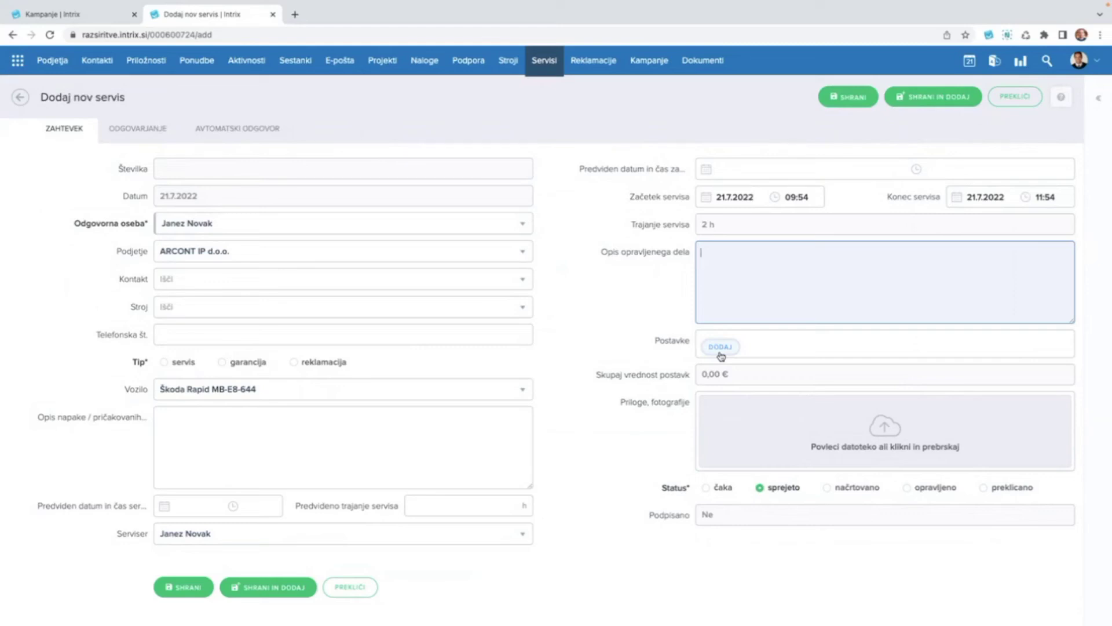
click(721, 348)
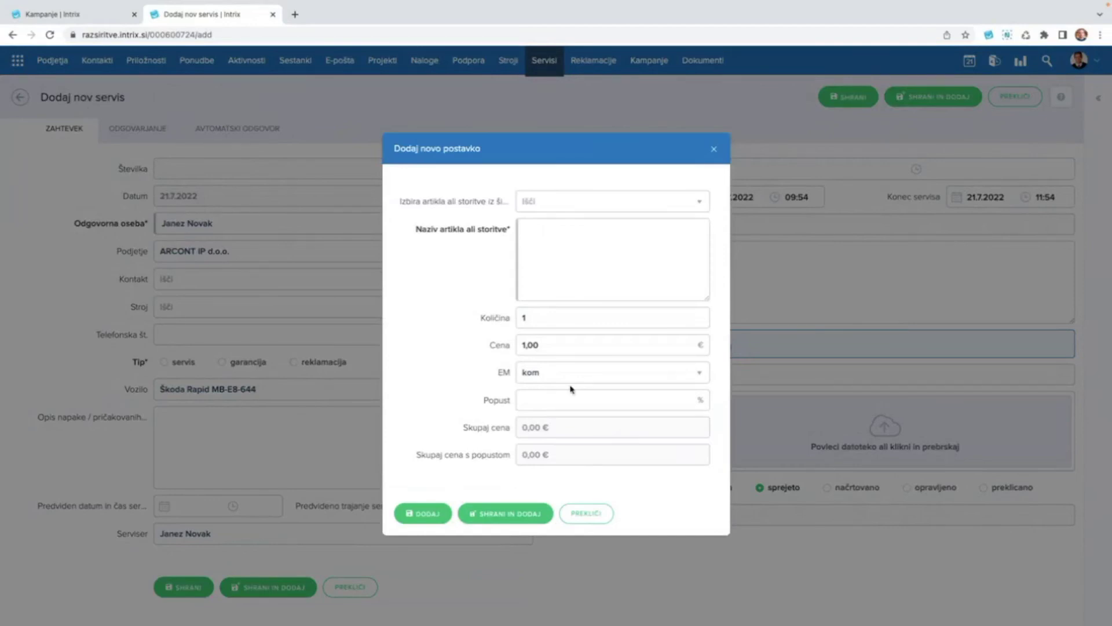
Pick article 'Vrtalni vijačnik Bosch GSR 180-LI (420.00)' and give it a 10% discount.
scroll(571, 389, up, 3)
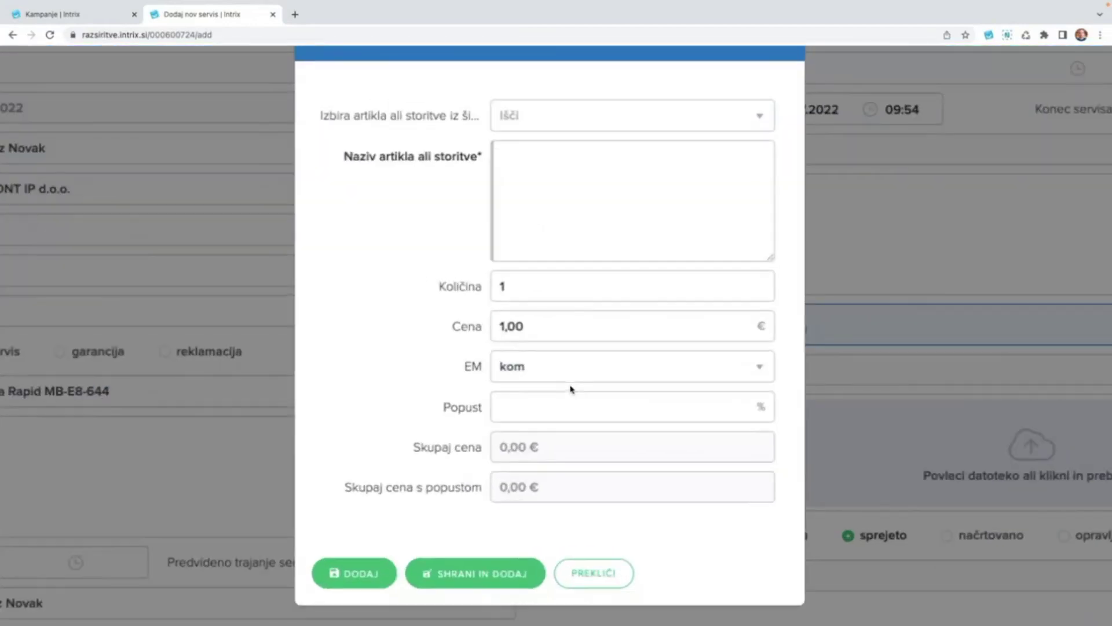
click(553, 118)
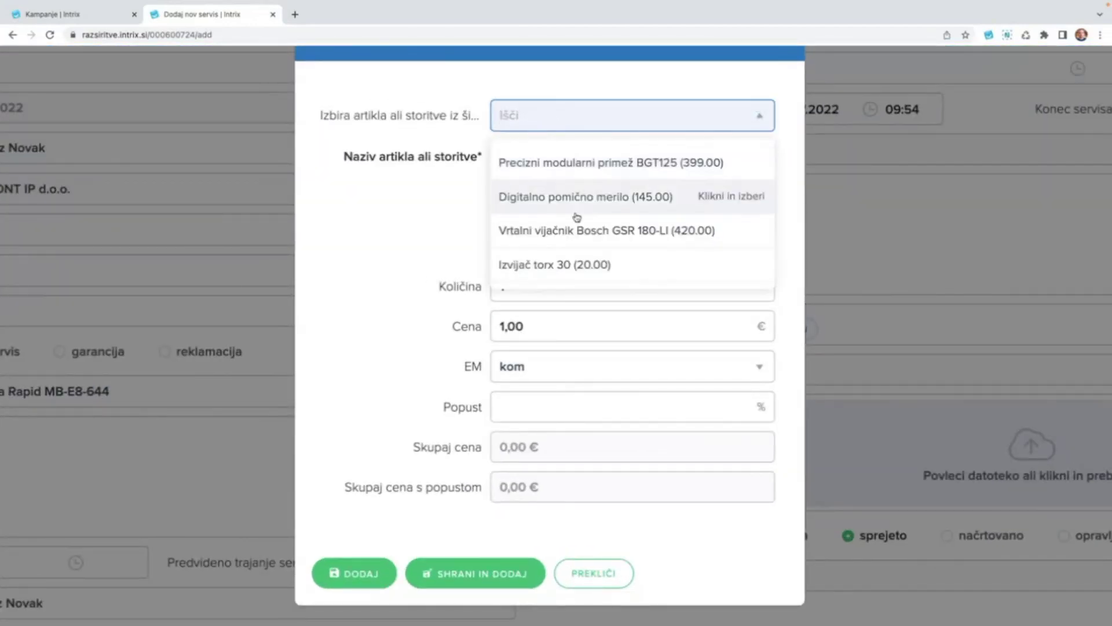
scroll(577, 219, down, 1)
click(576, 201)
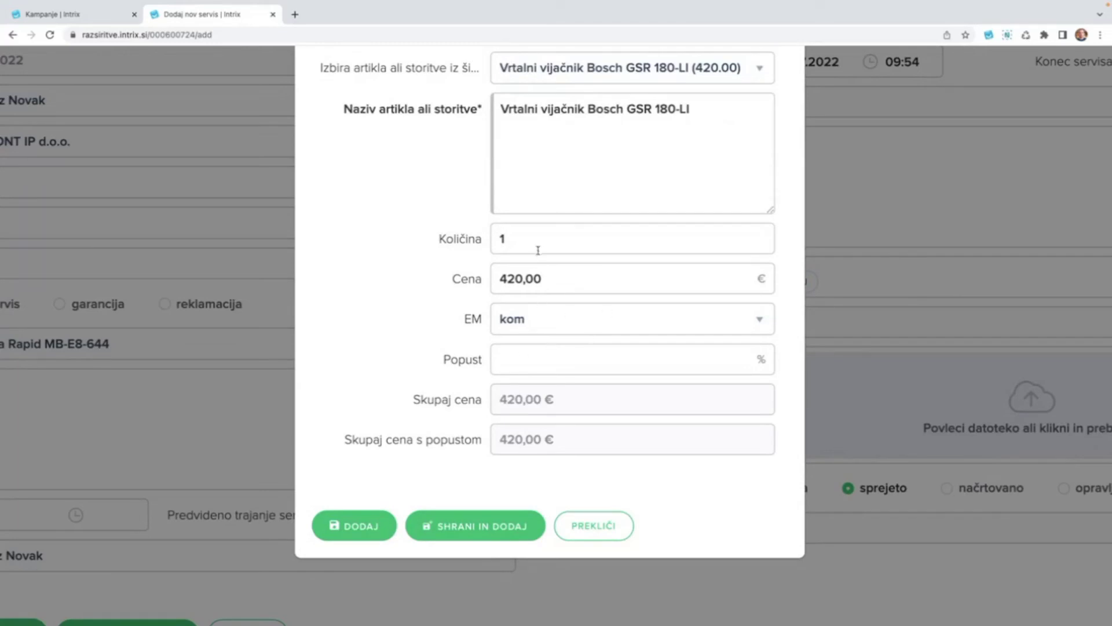
click(525, 362)
text(10)
click(364, 332)
Add the Bosch item to the service and start a new line item named 'servisna ura'.
click(354, 531)
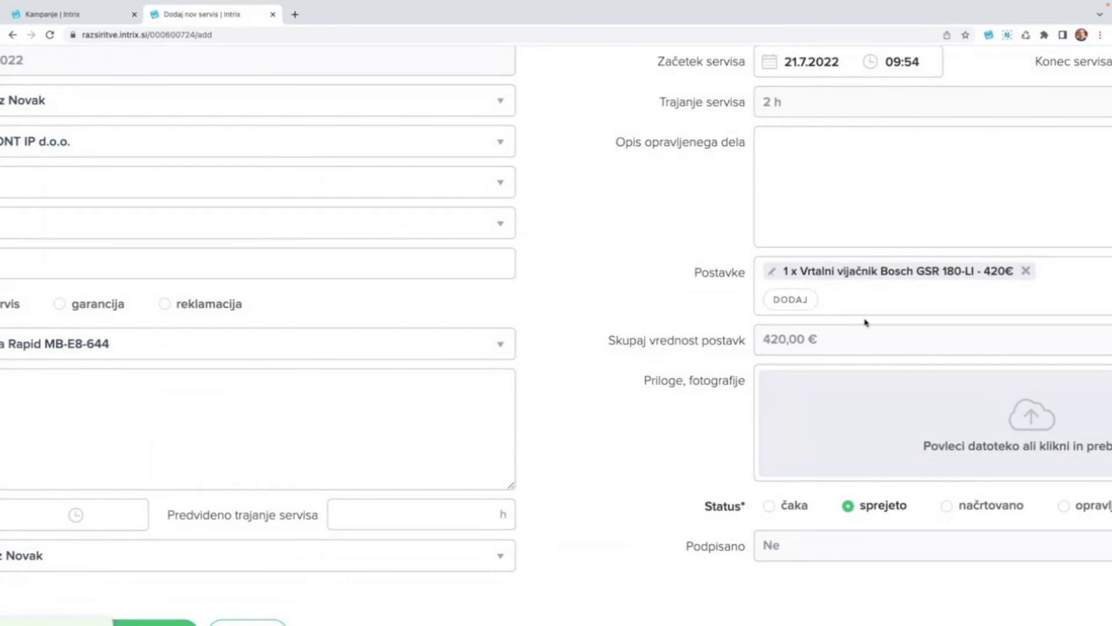
click(790, 299)
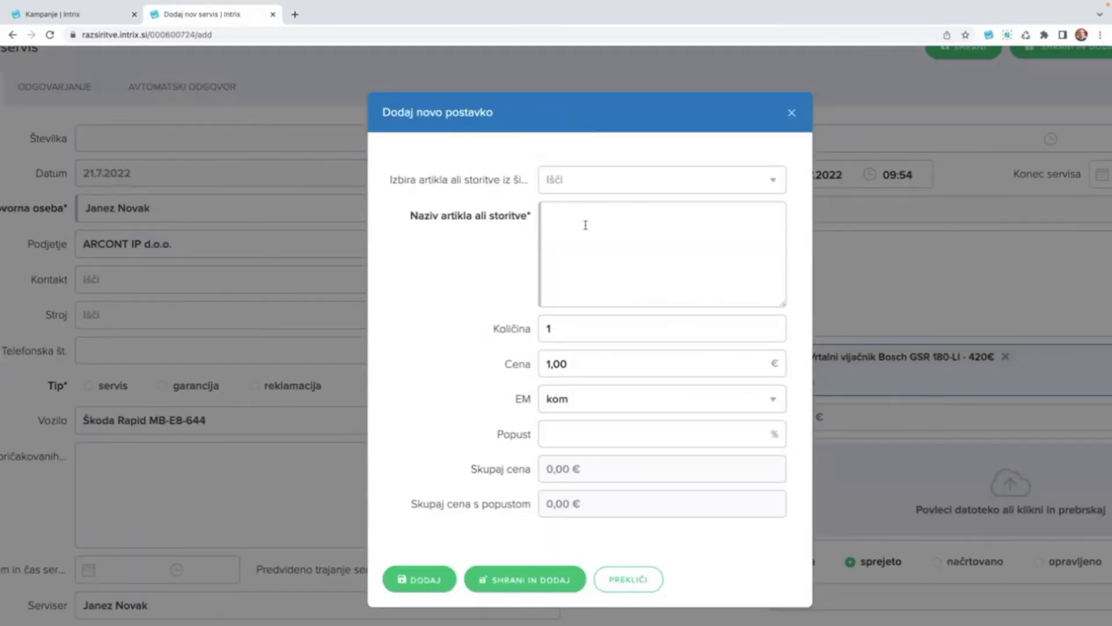
click(585, 225)
text(serbis)
key(BackSpace)
key(BackSpace)
key(BackSpace)
text(visna )
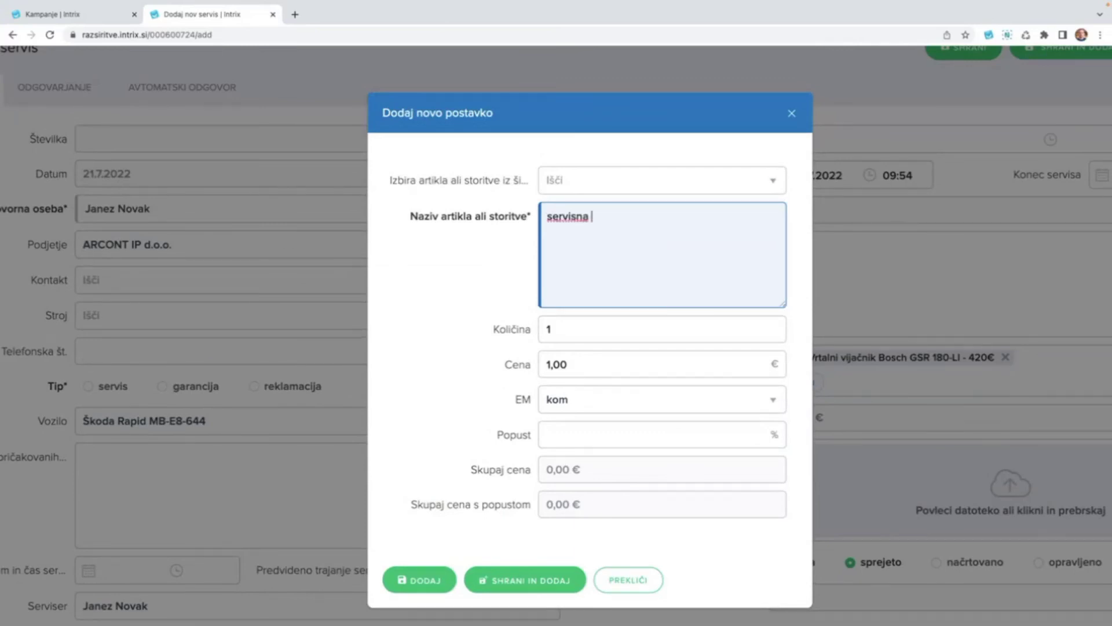
text(ura)
Give 'servisna ura' price 80 and quantity 2, and add it to the service.
click(583, 370)
double_click(584, 371)
text(80)
click(470, 376)
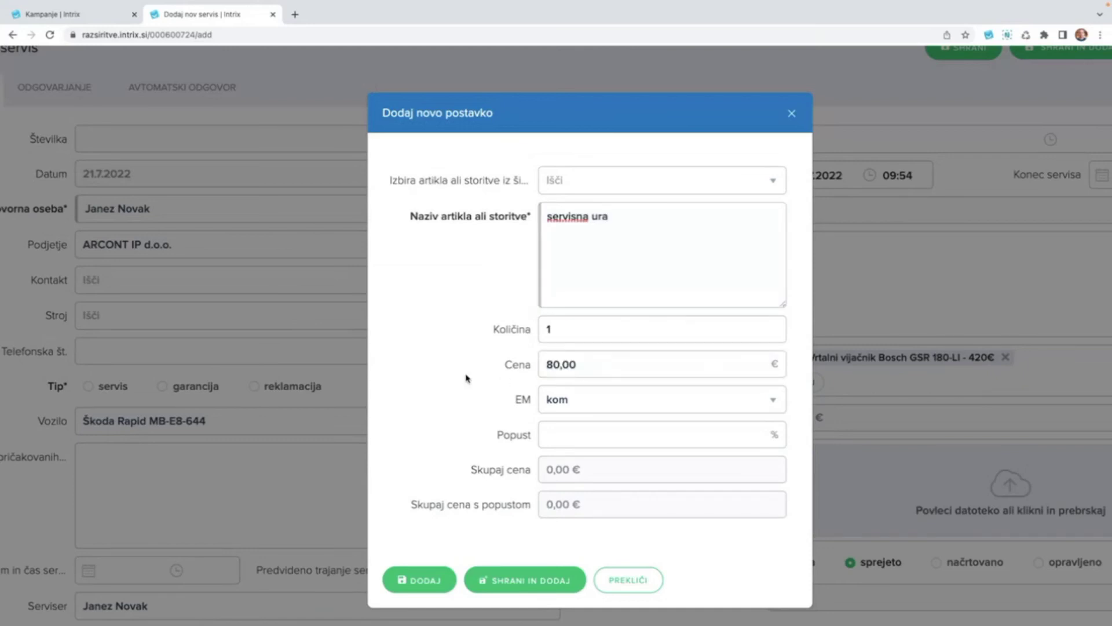
click(565, 328)
text(2)
click(465, 332)
click(410, 591)
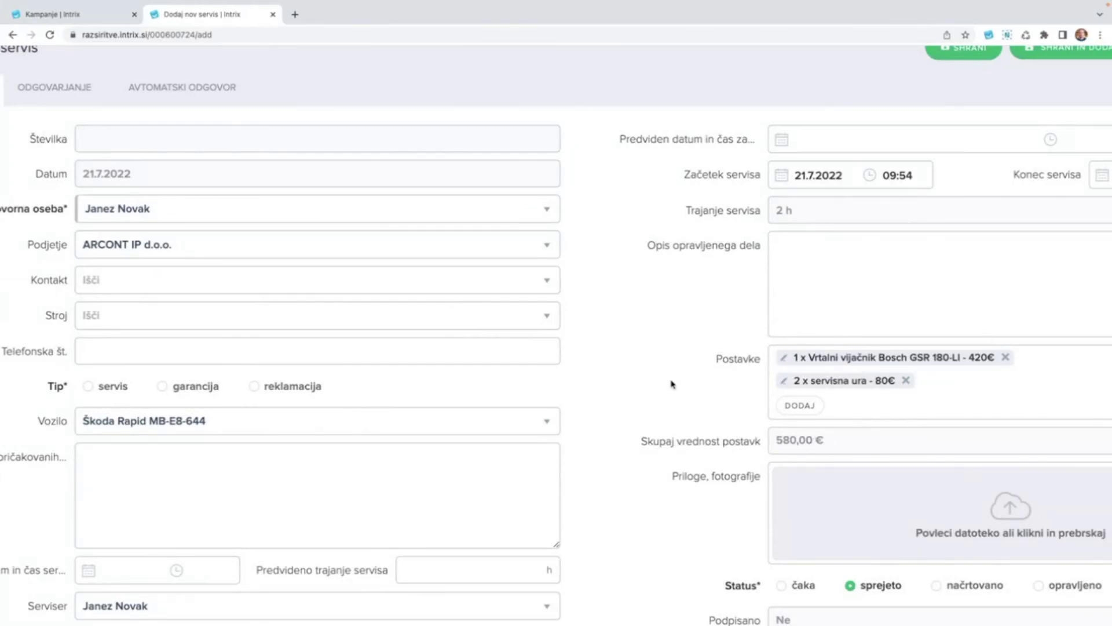
key(ctrl+minus)
key(ctrl+minus)
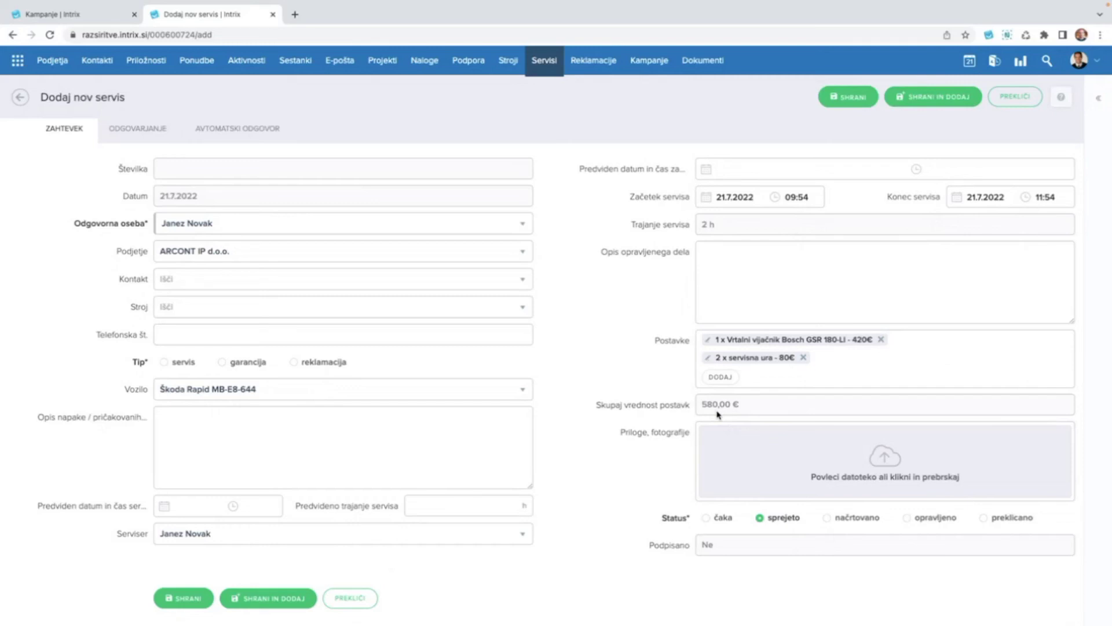
Change the service status to 'opravljeno'.
click(724, 378)
click(936, 523)
Return to the Servisi list, confirming with DA, and open the PDF of service 0025/2022.
click(550, 64)
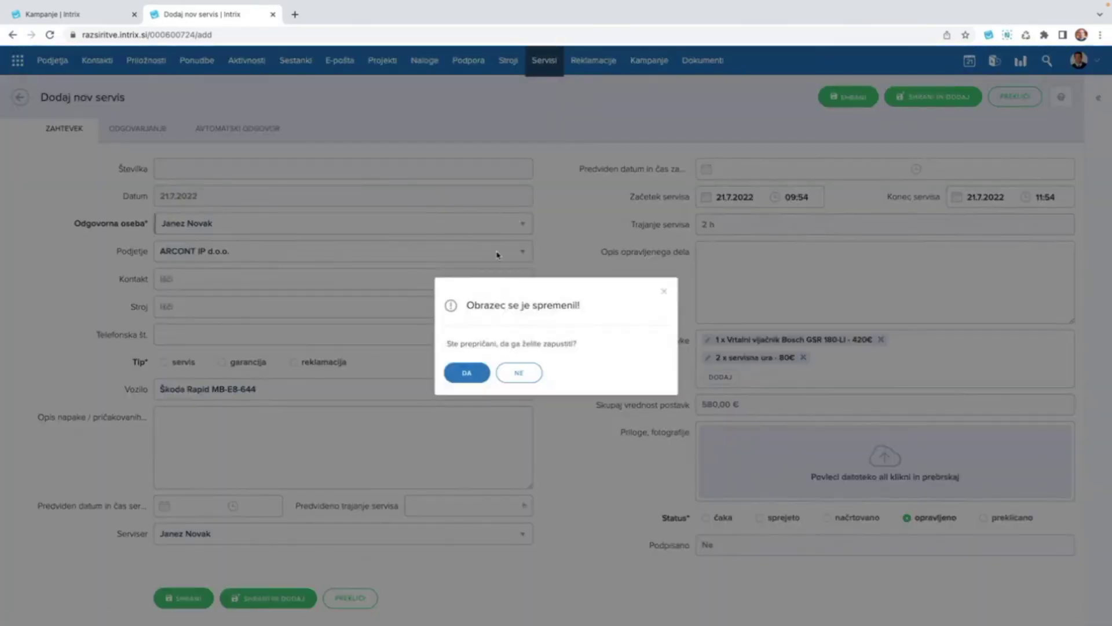
click(472, 363)
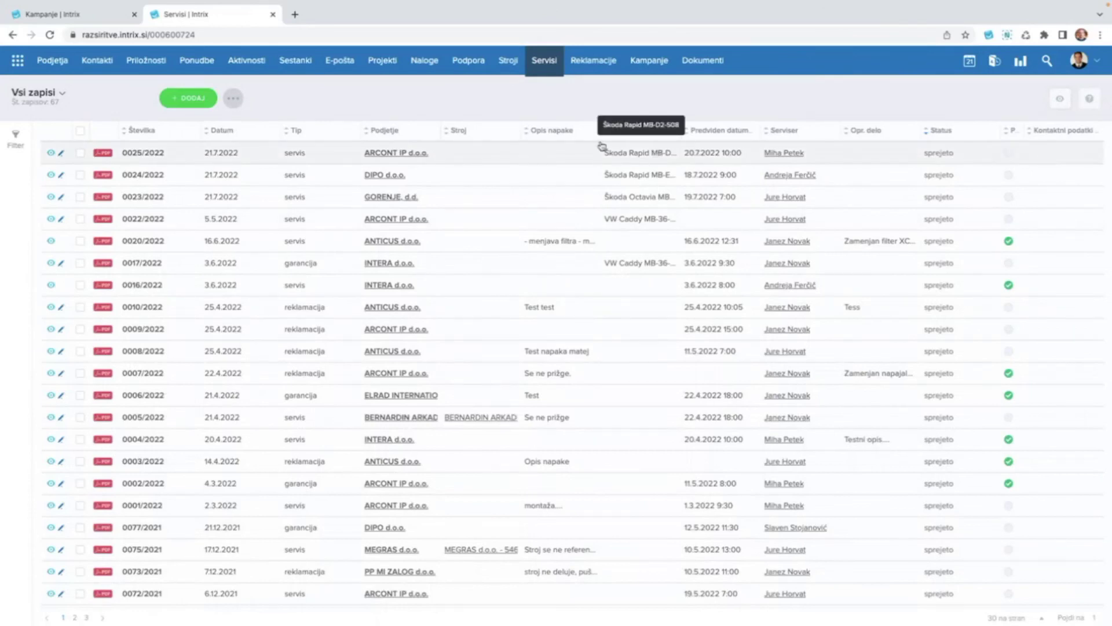
click(102, 155)
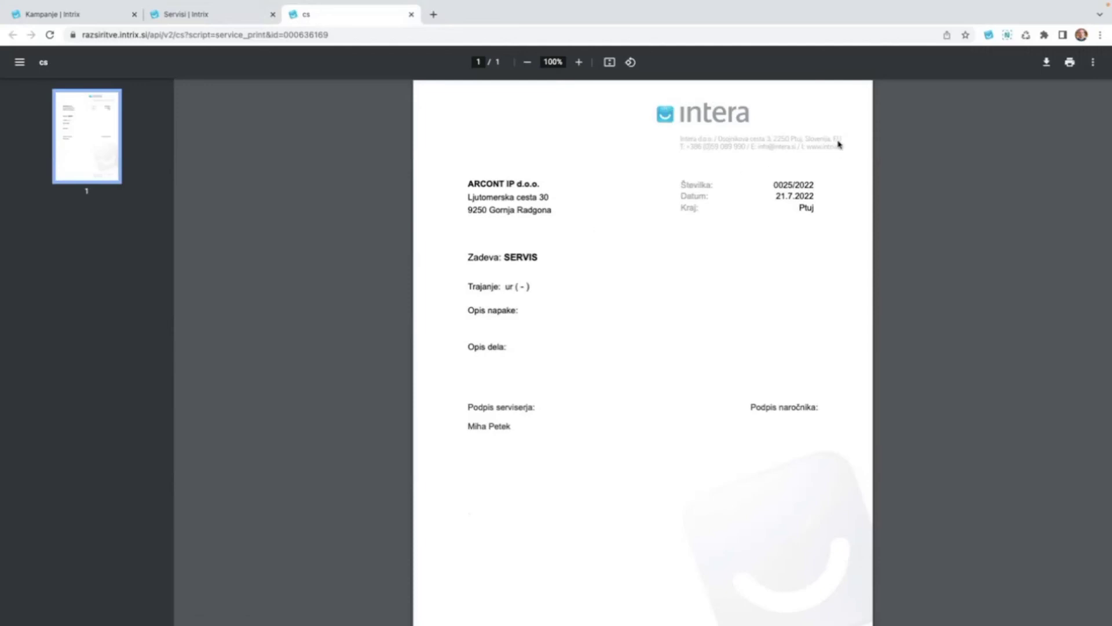
Zoom through the service 0025/2022 PDF printout, fit it back to the page, then switch to Gmail.
scroll(512, 209, up, 1)
scroll(513, 209, up, 5)
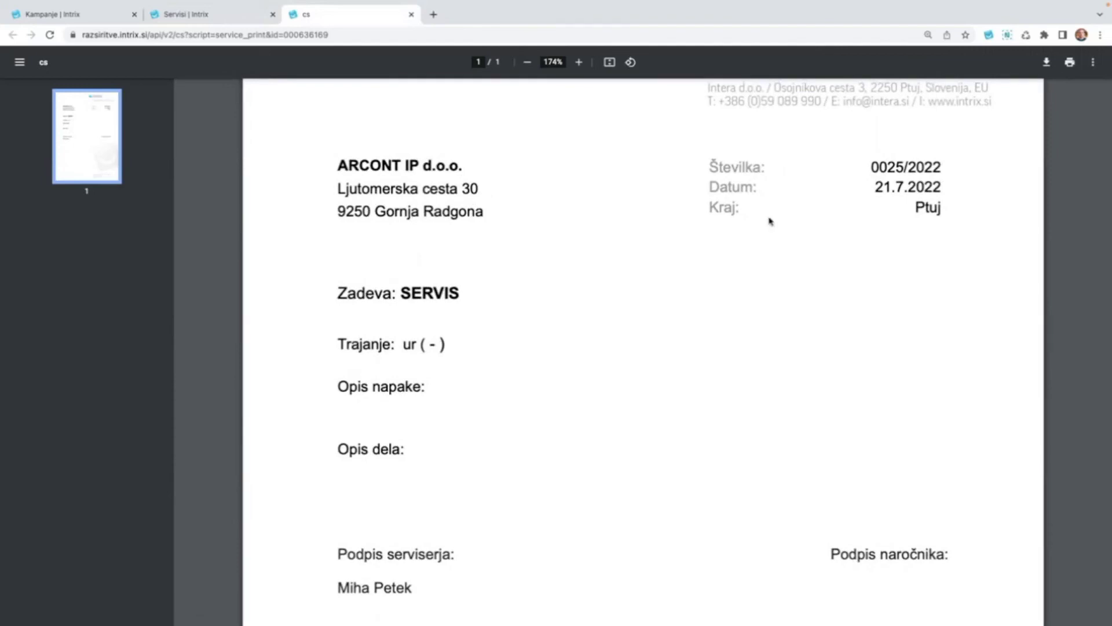
scroll(427, 368, down, 1)
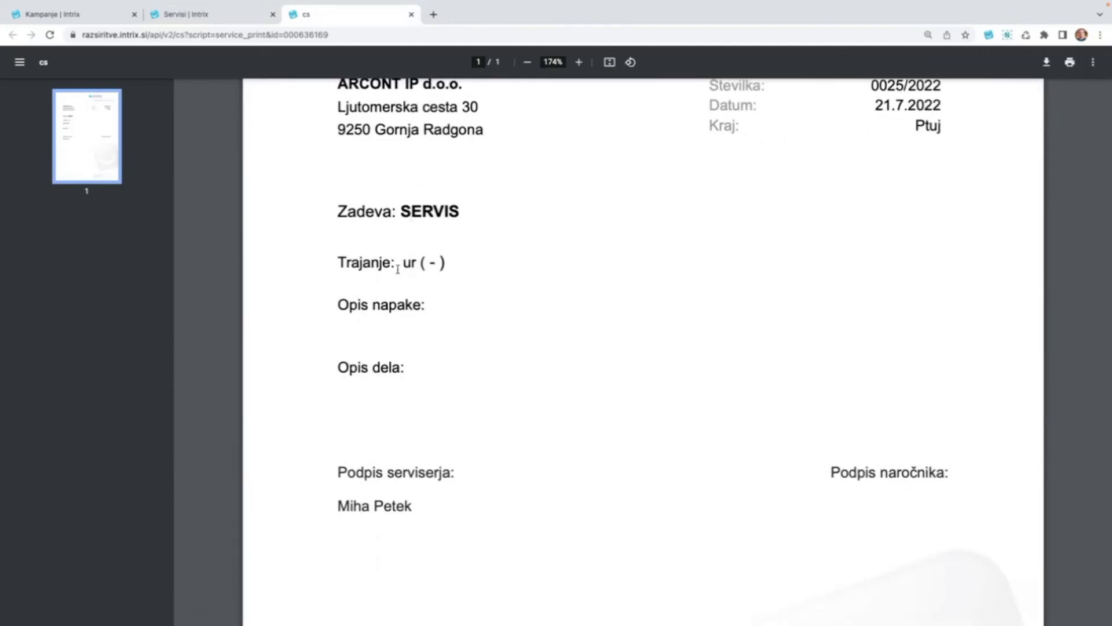
scroll(406, 284, down, 1)
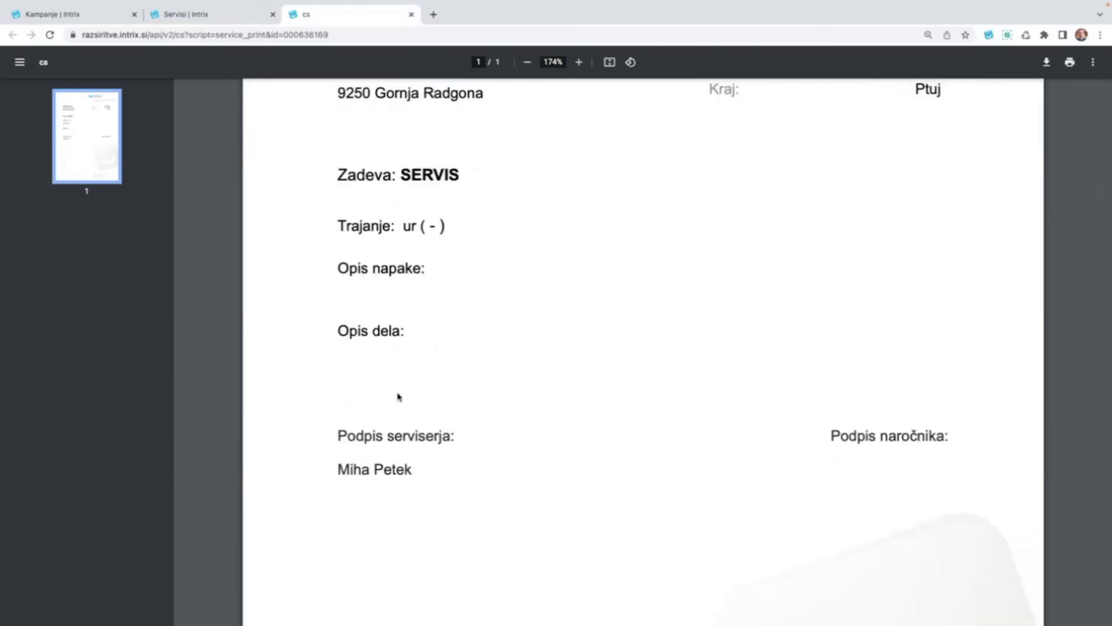
scroll(399, 400, down, 1)
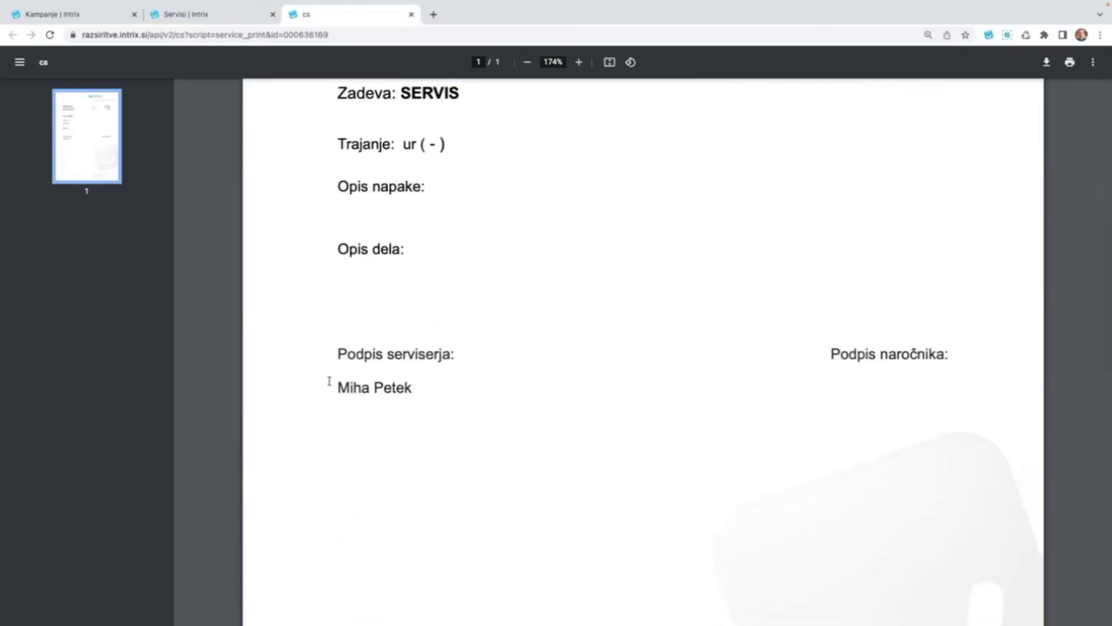
scroll(401, 310, down, 2)
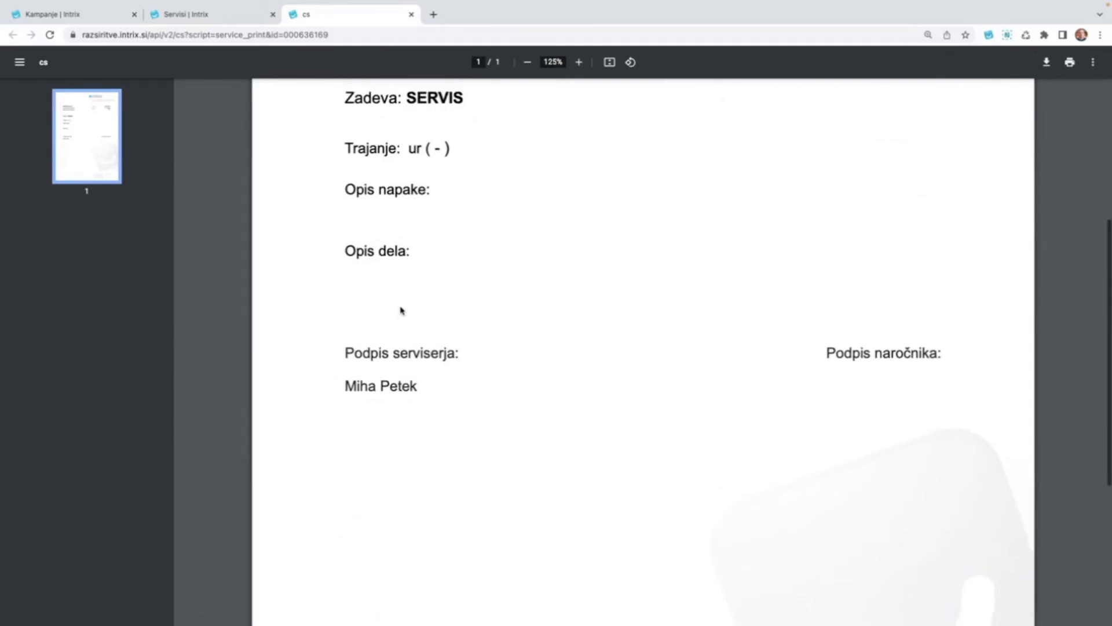
scroll(401, 310, down, 3)
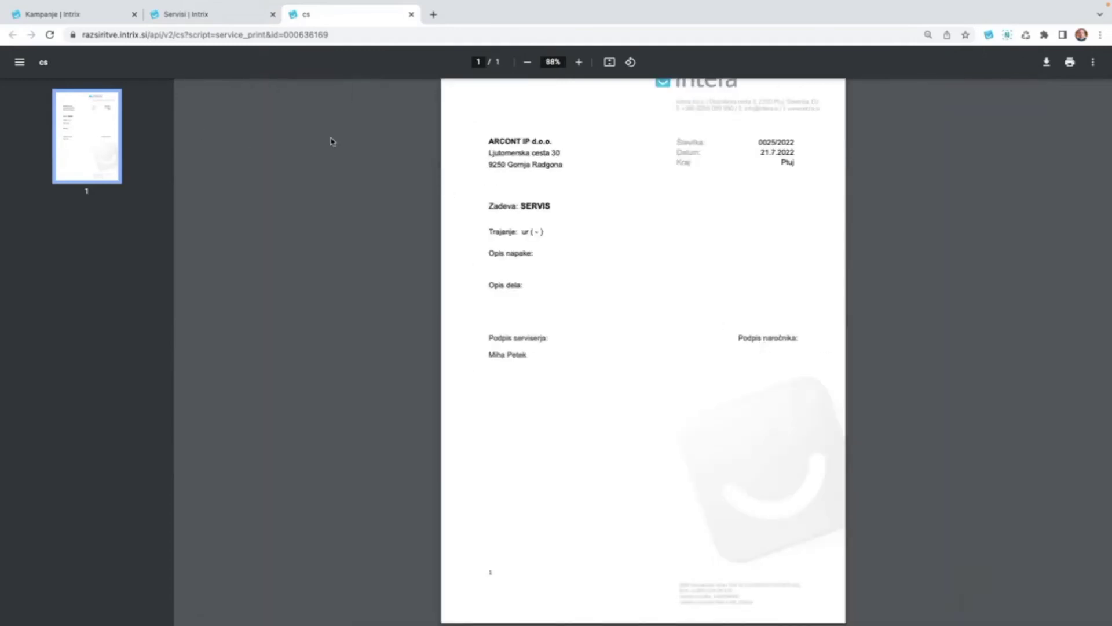
key(ctrl+Right)
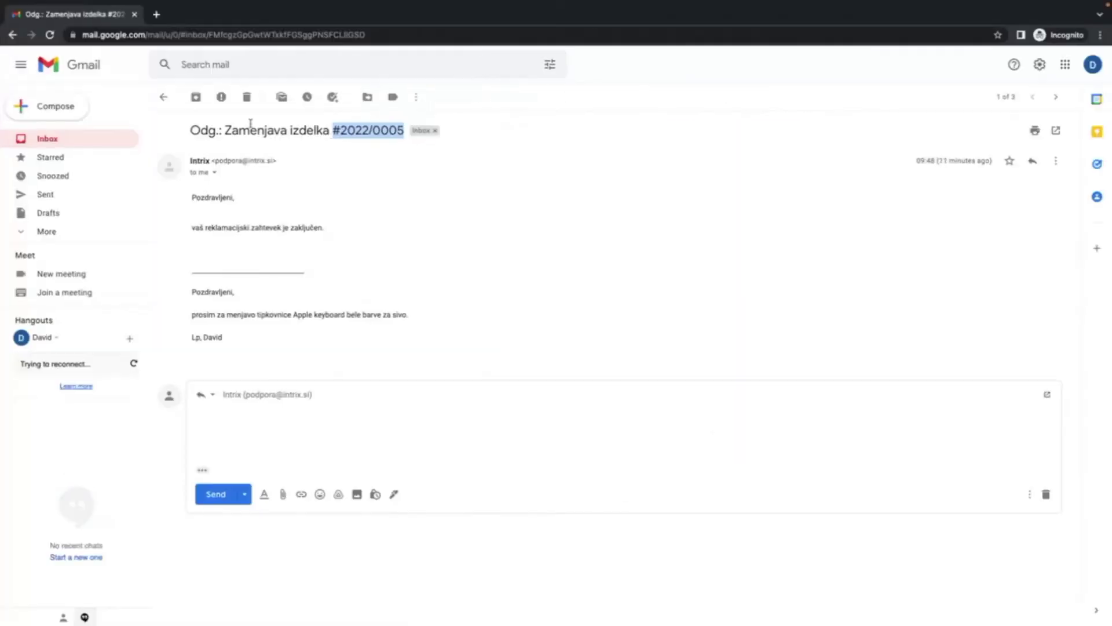
Return to the inbox and preview the first screenshot attached to the 'Mobilna aplikacija' email.
click(47, 144)
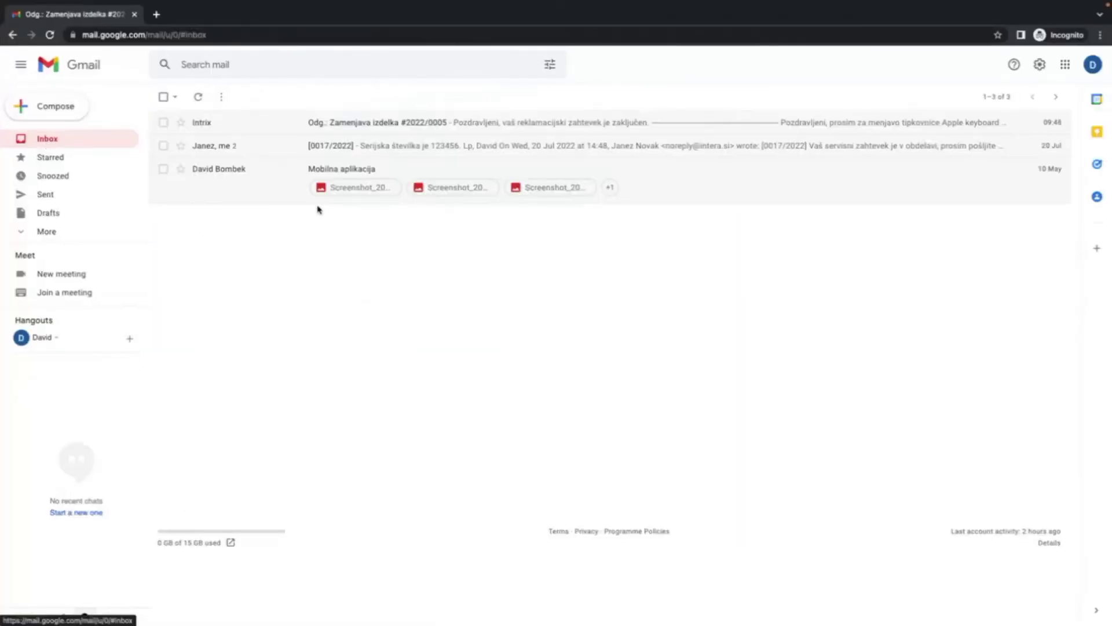
click(348, 188)
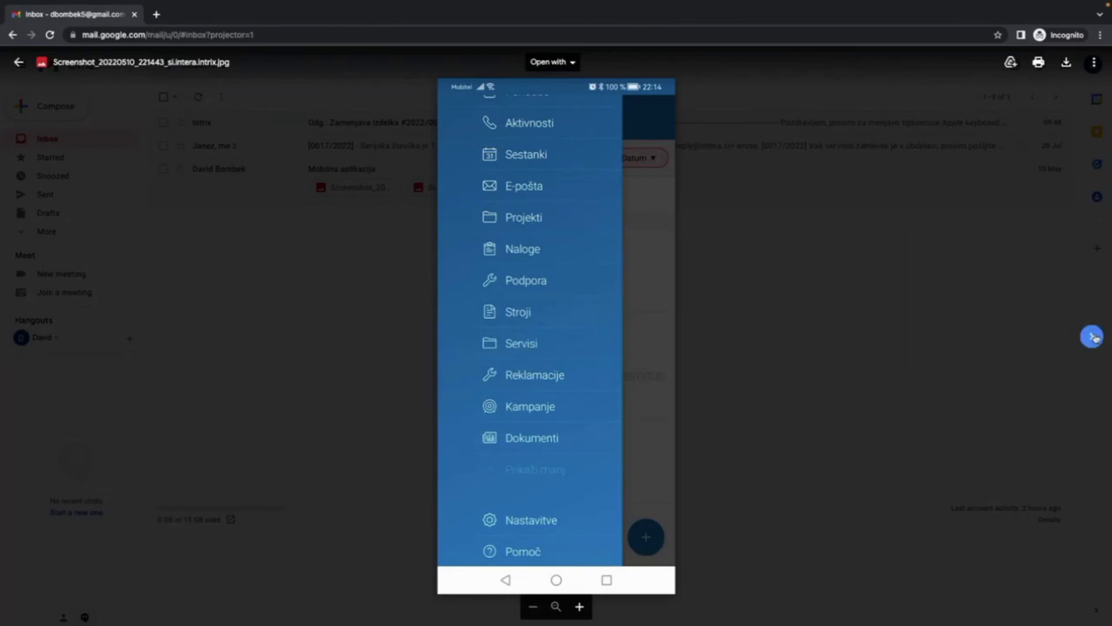
Advance to the mobile services-list screenshot and zoom in and out on it.
click(1093, 337)
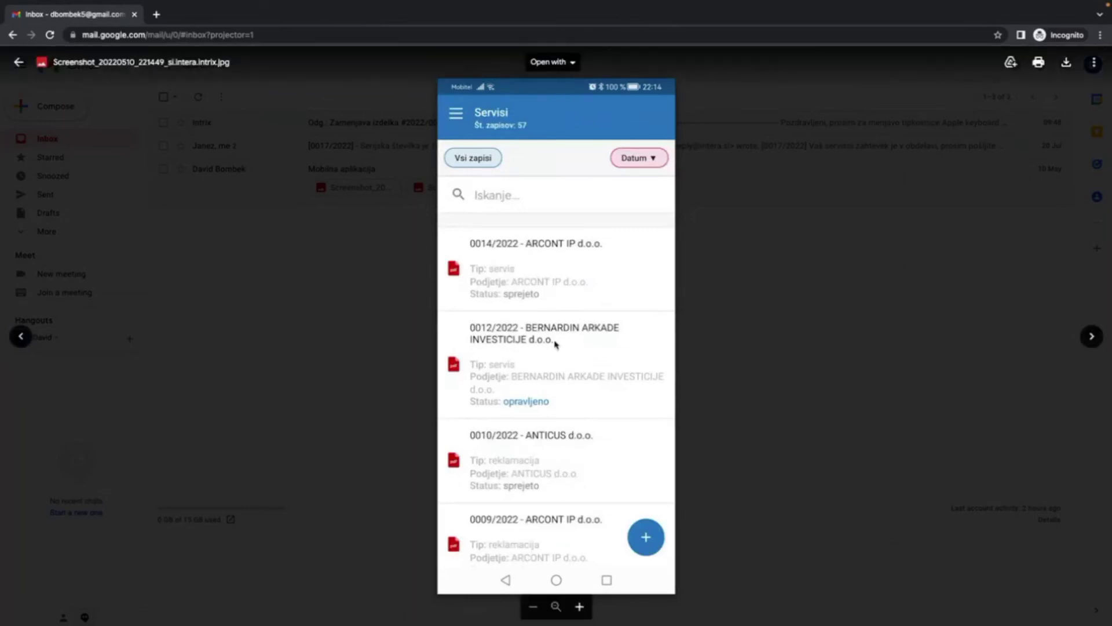
scroll(555, 344, up, 3)
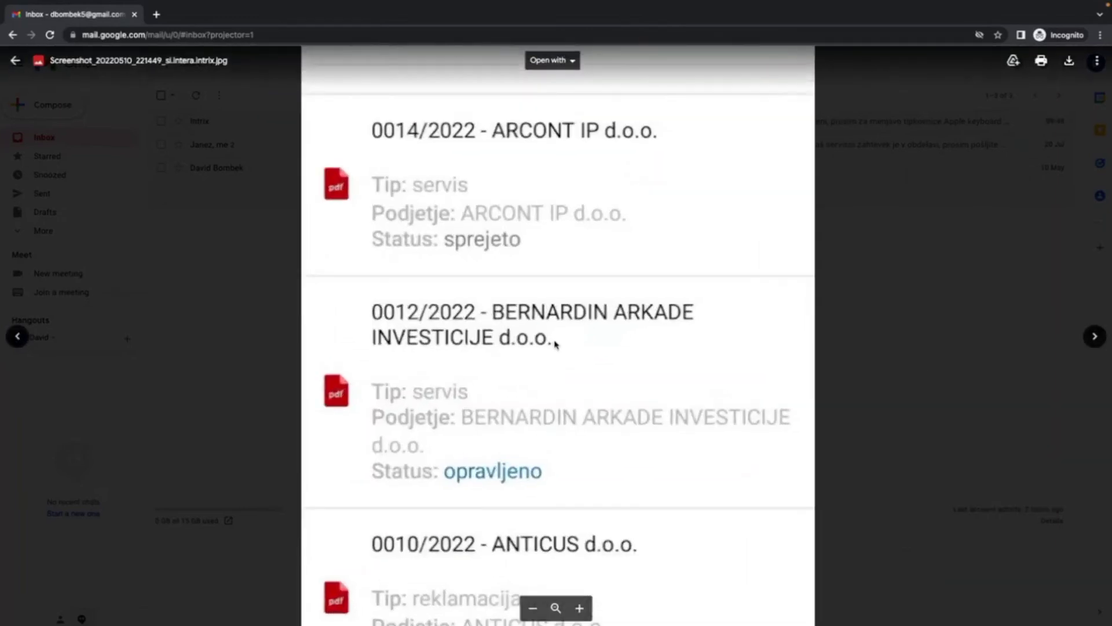
scroll(555, 344, down, 3)
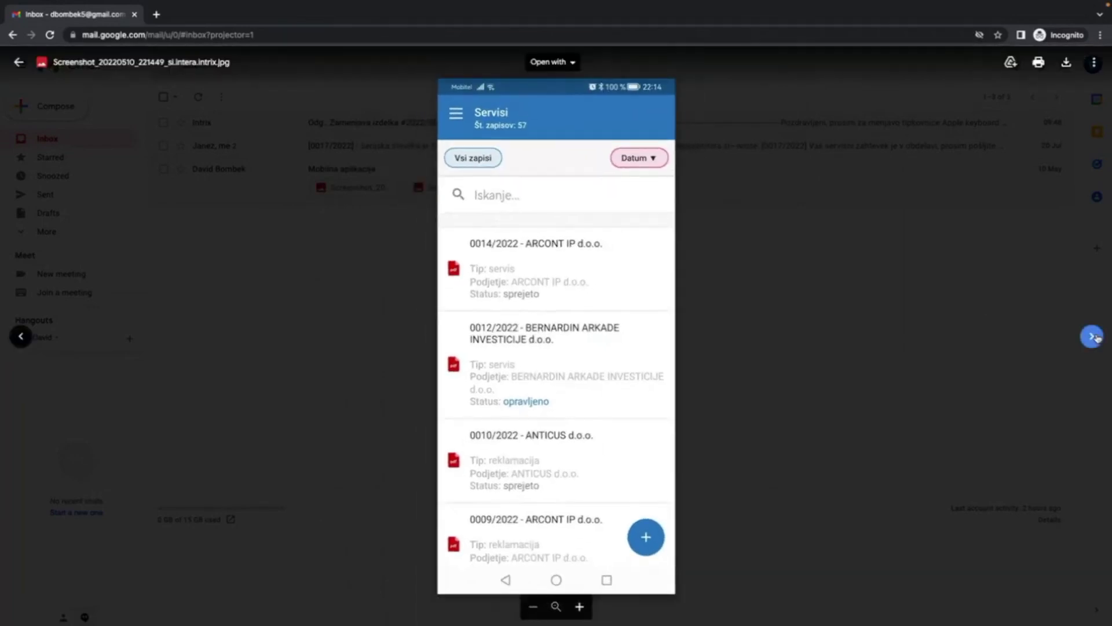
Advance to the 'Izpis dokumenta' printout screenshot and zoom in and out to inspect it.
click(1093, 337)
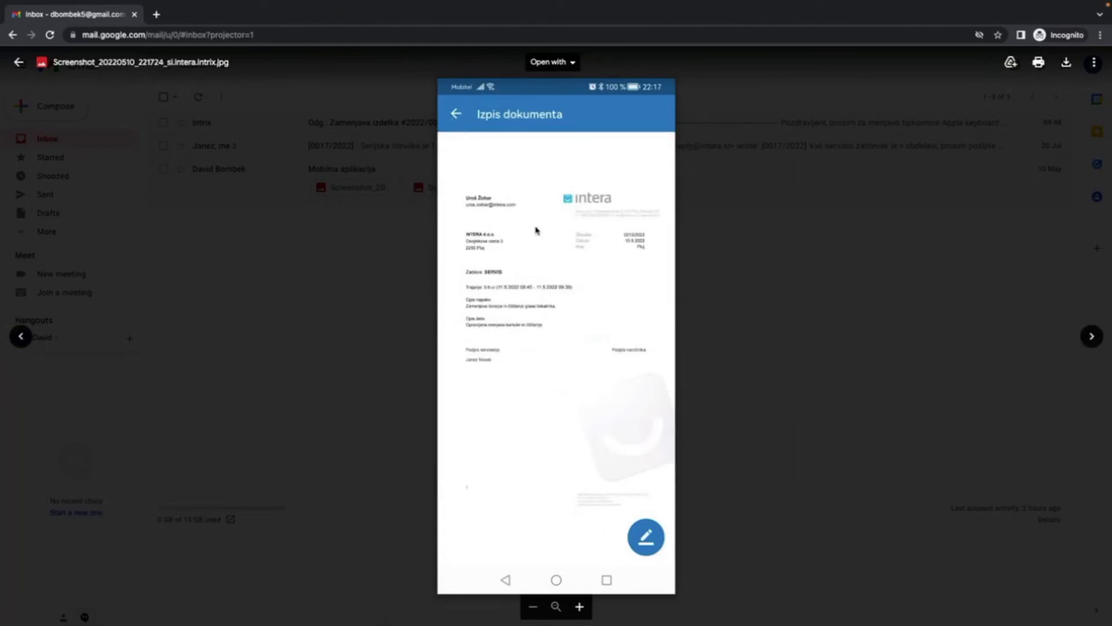
scroll(549, 250, up, 1)
scroll(549, 250, down, 1)
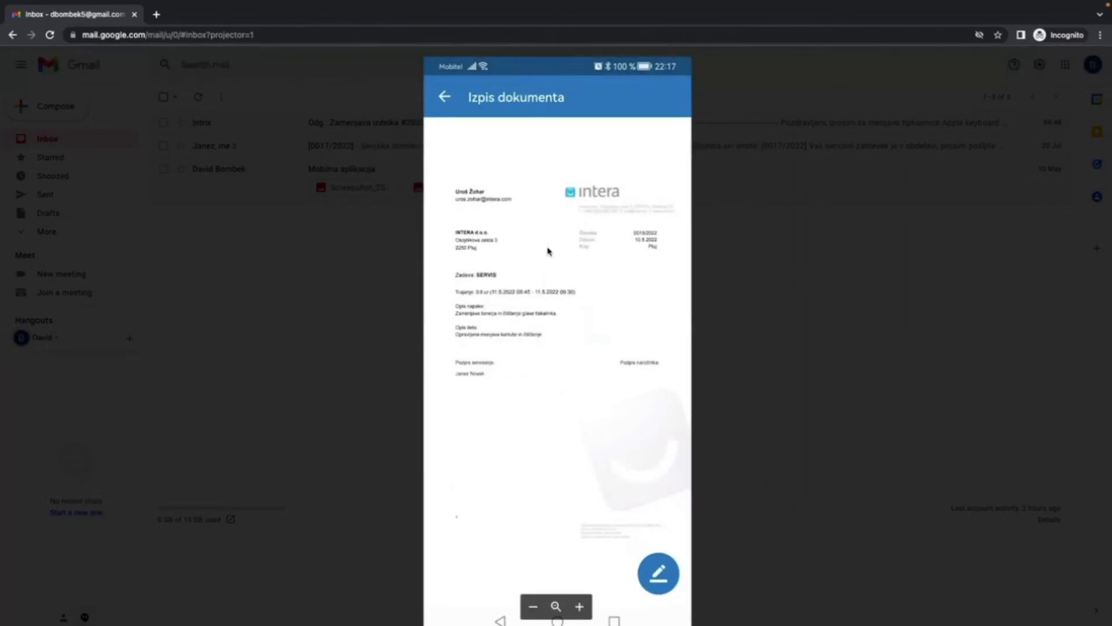
scroll(549, 251, up, 2)
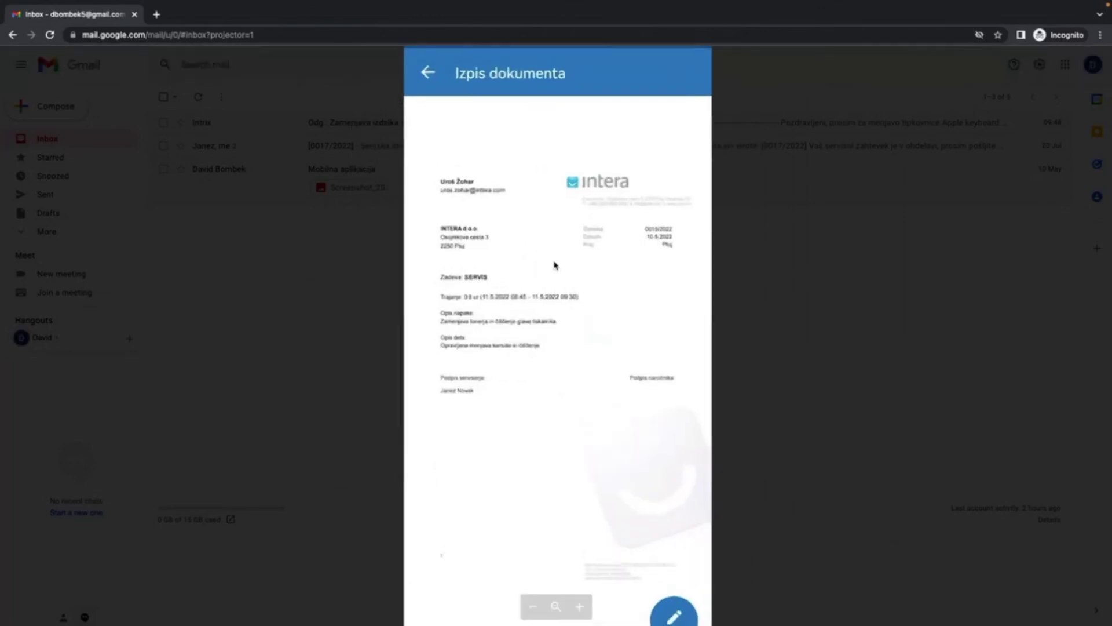
scroll(555, 265, up, 1)
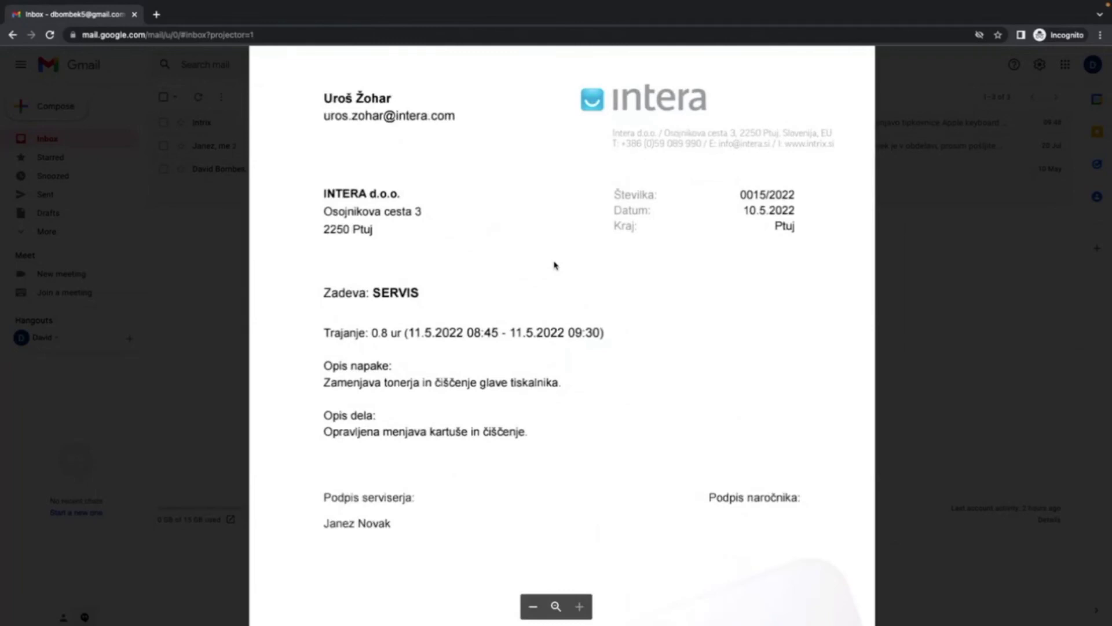
scroll(673, 417, down, 3)
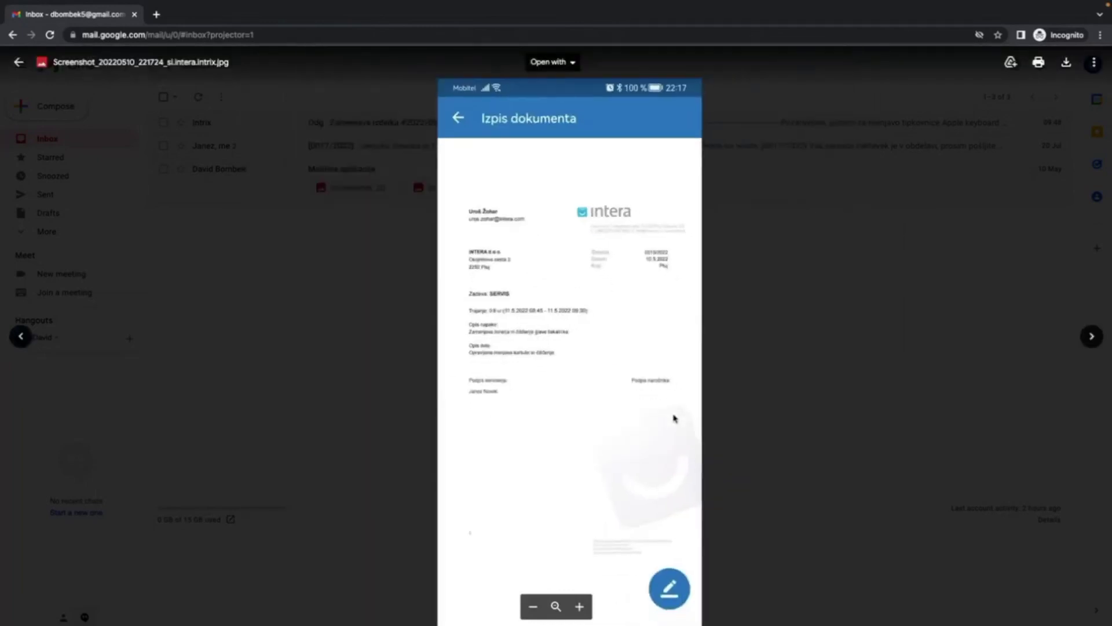
scroll(659, 567, down, 1)
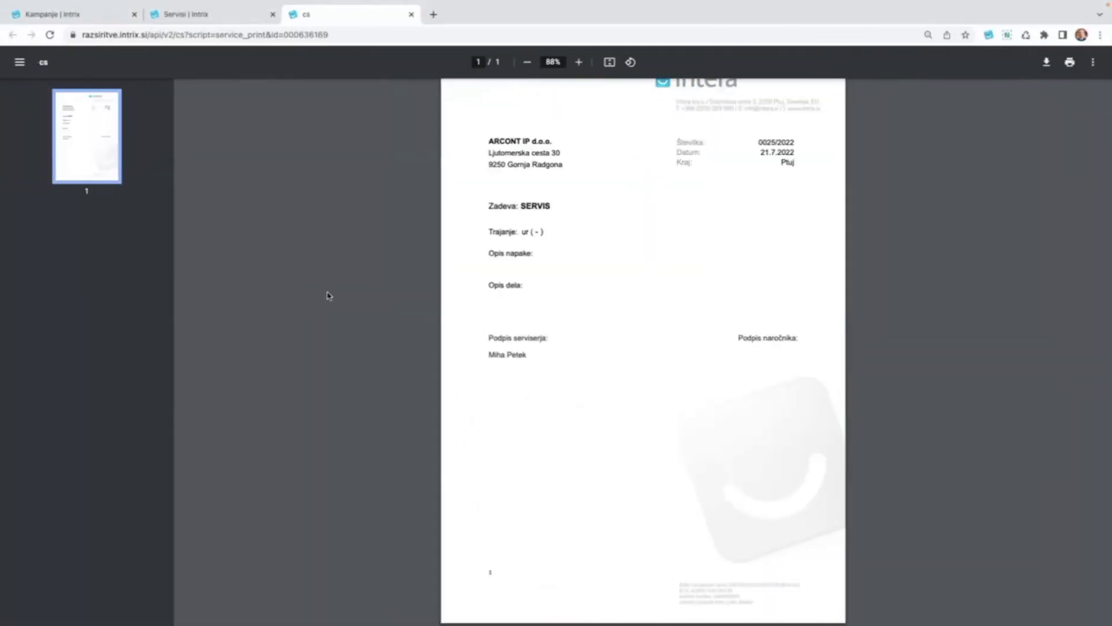
Switch back to the 'Servisi | Intrix' browser tab and scroll up the page.
click(200, 15)
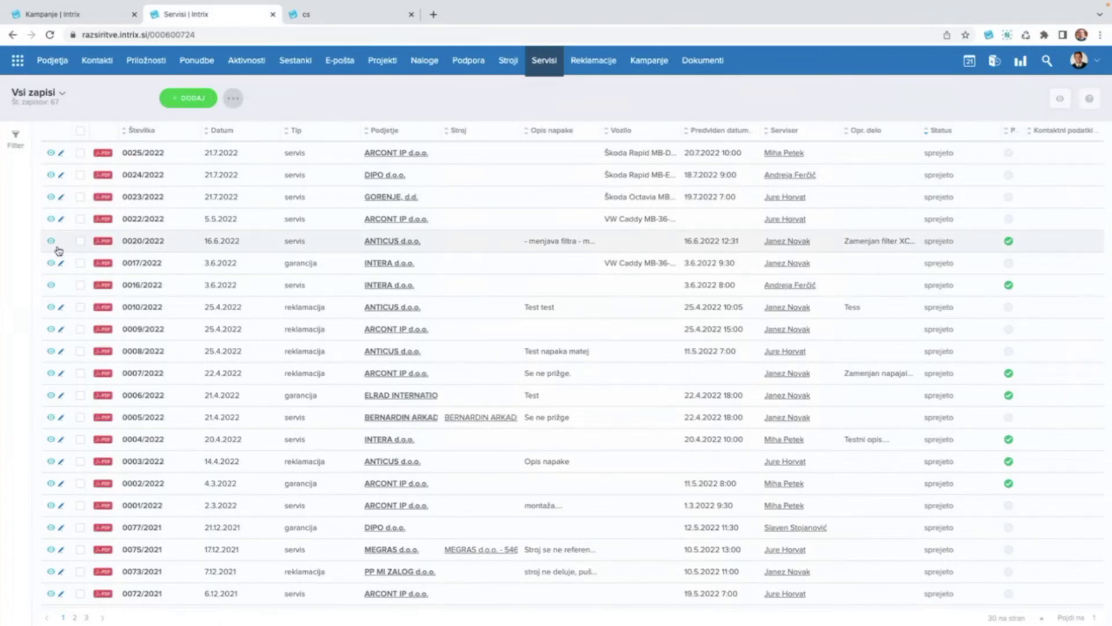
scroll(61, 264, up, 3)
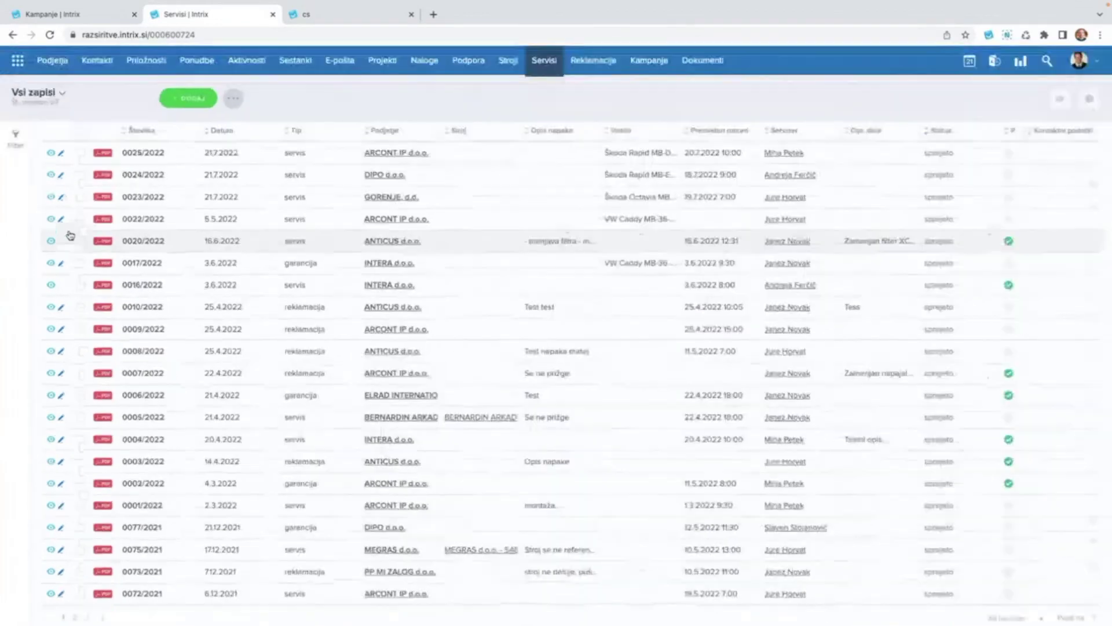
click(467, 244)
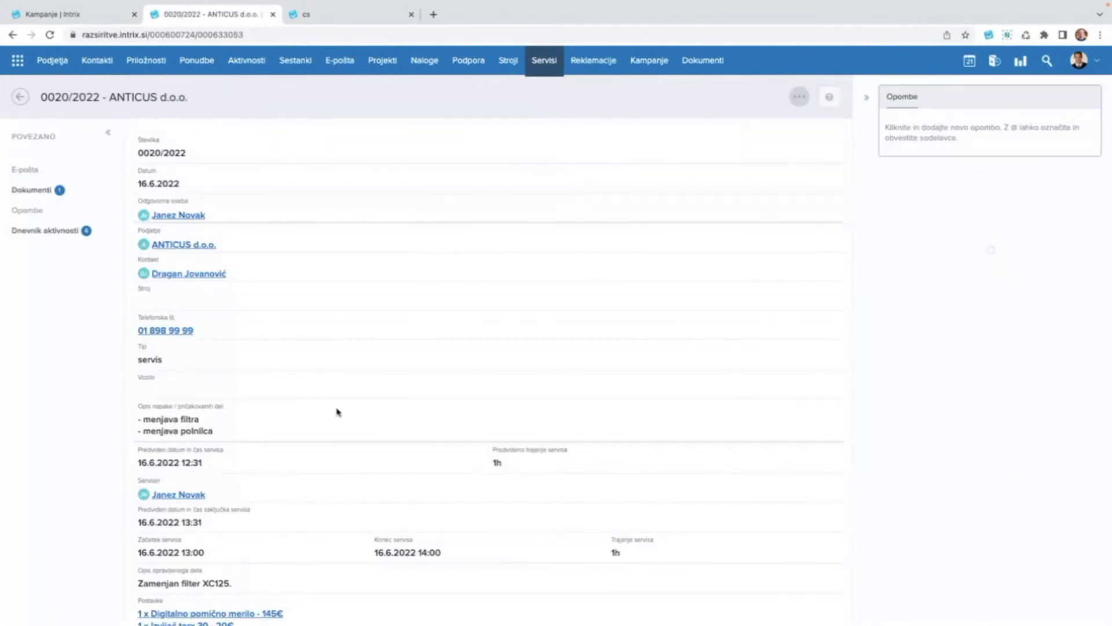
scroll(337, 412, down, 7)
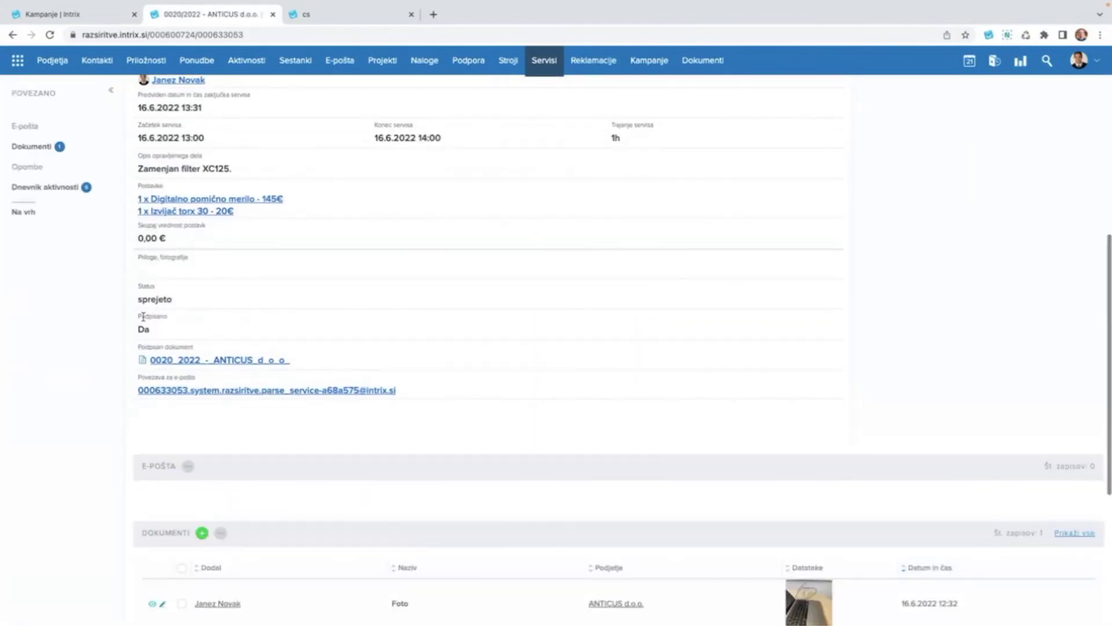
scroll(143, 317, up, 5)
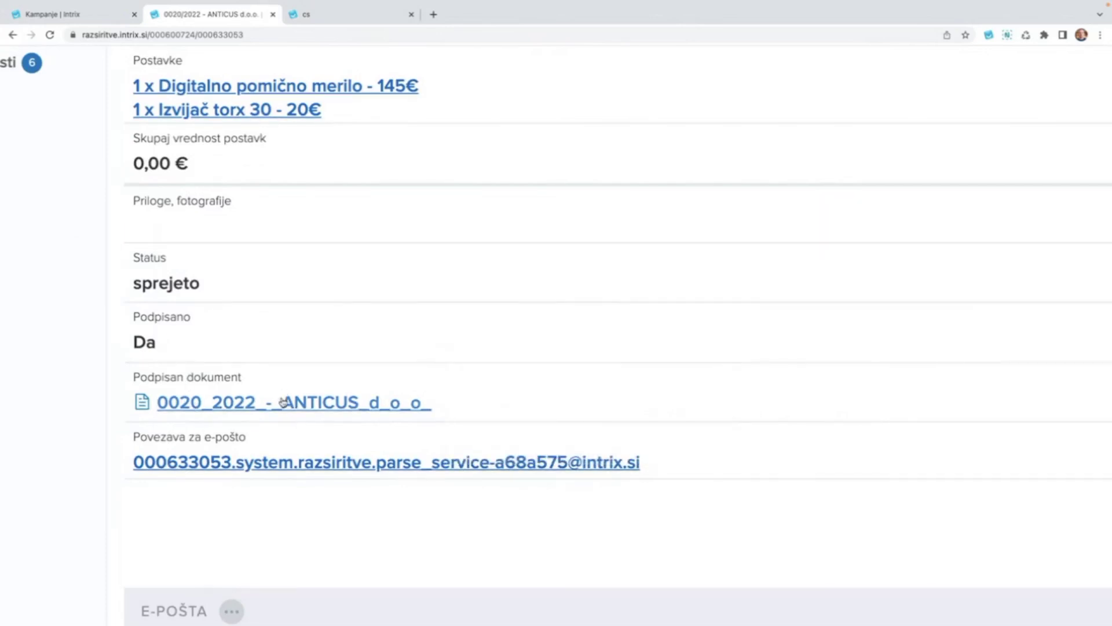
mouse_move(285, 404)
key(ctrl+0)
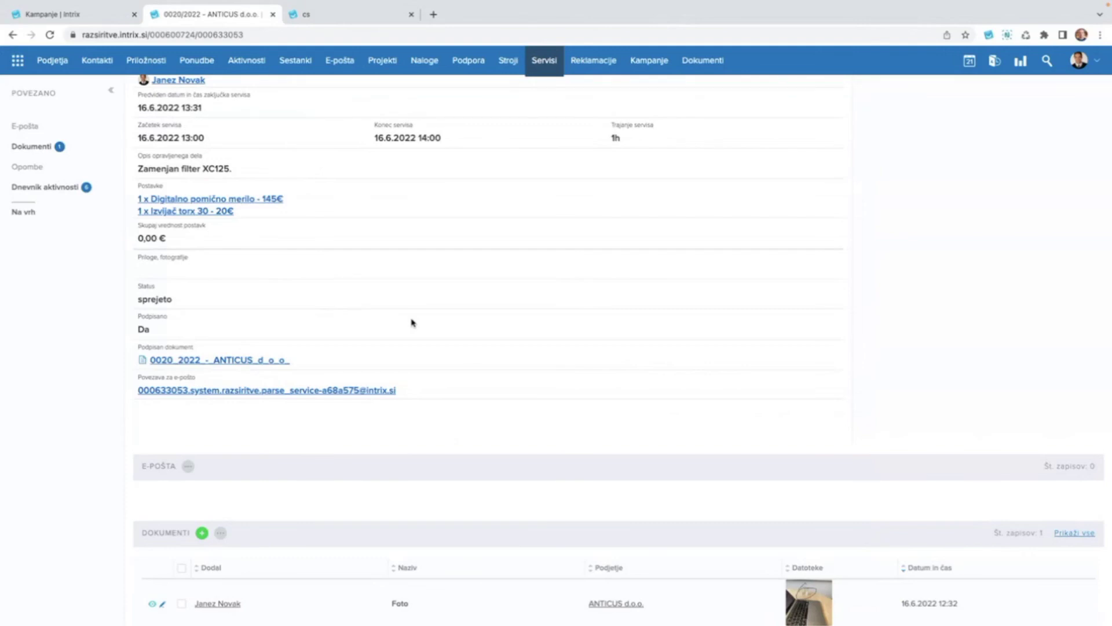
scroll(482, 303, up, 7)
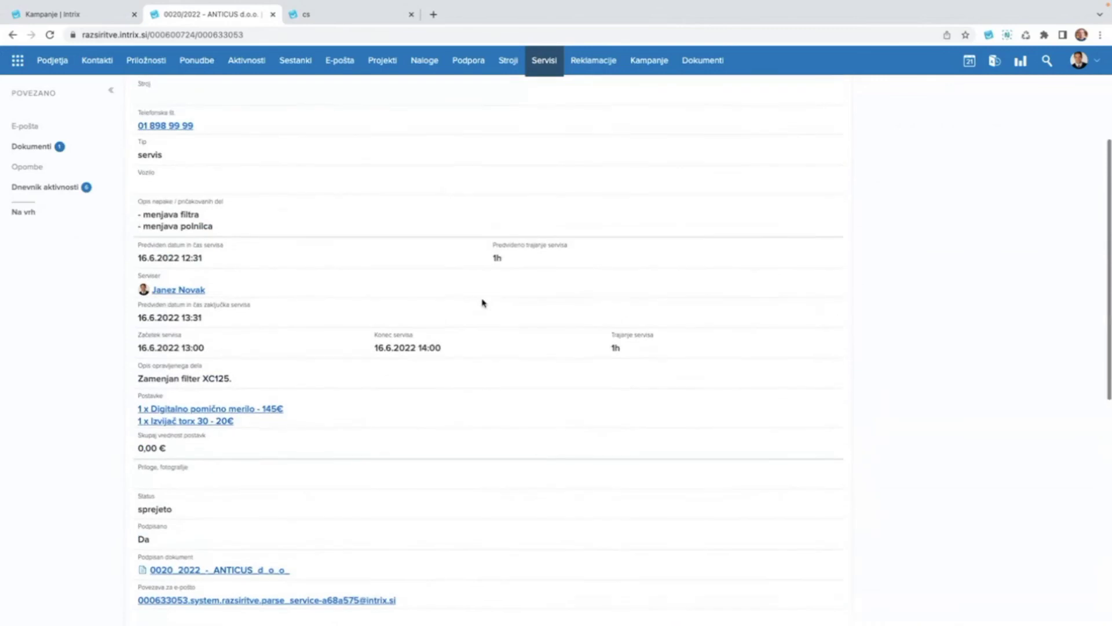
scroll(483, 303, up, 1)
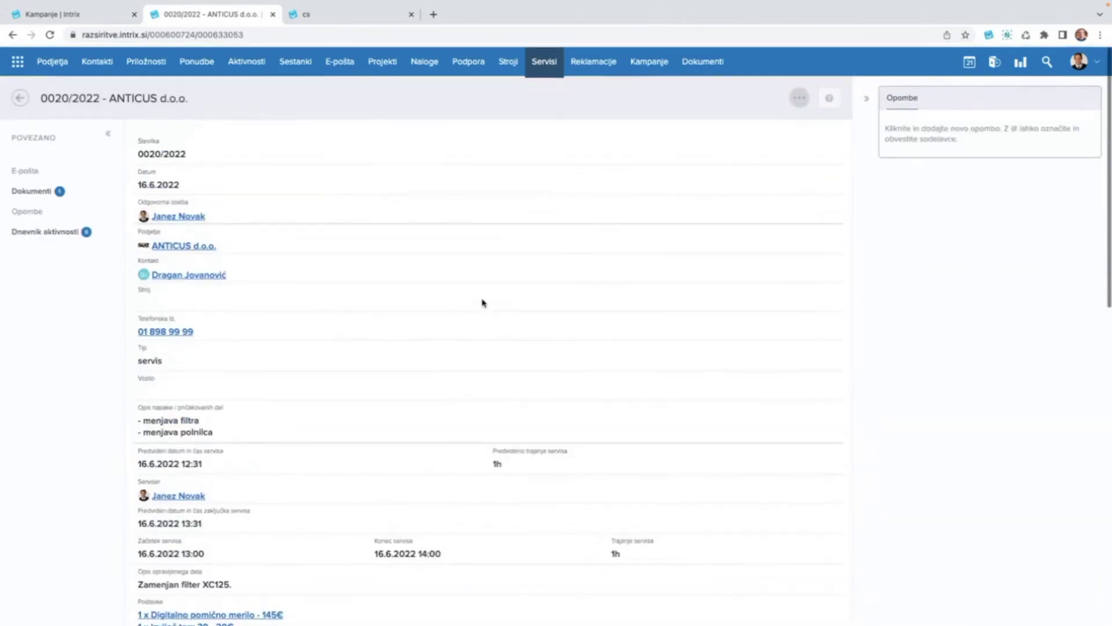
Open service record 0022/2022 from the Servisi list in edit mode on the ODGOVARJANJE tab.
click(548, 60)
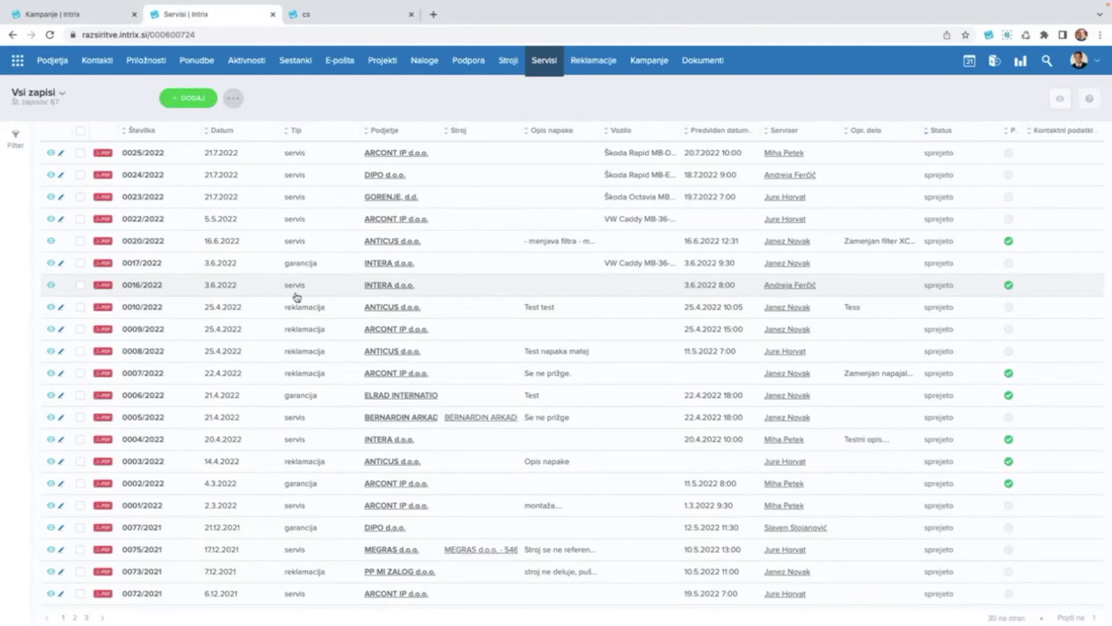
click(312, 219)
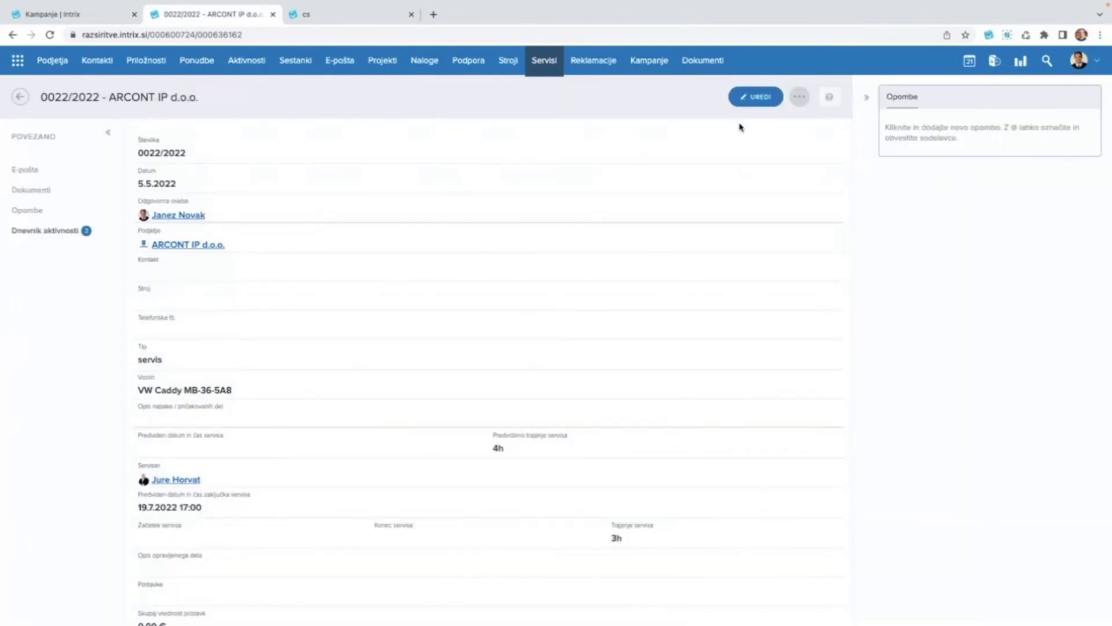
click(755, 97)
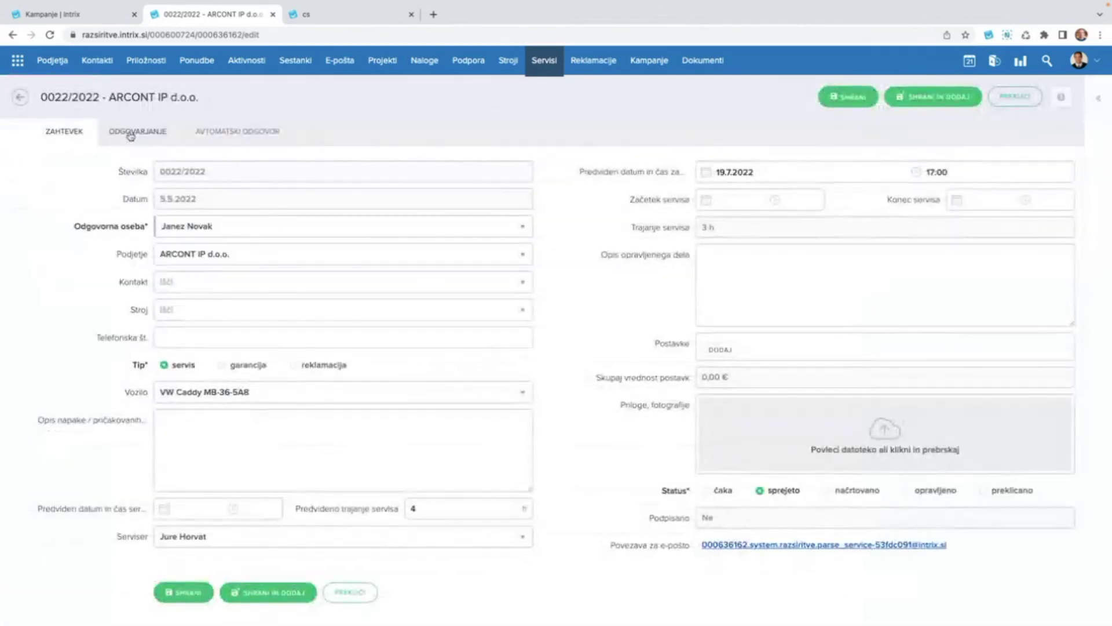
click(131, 135)
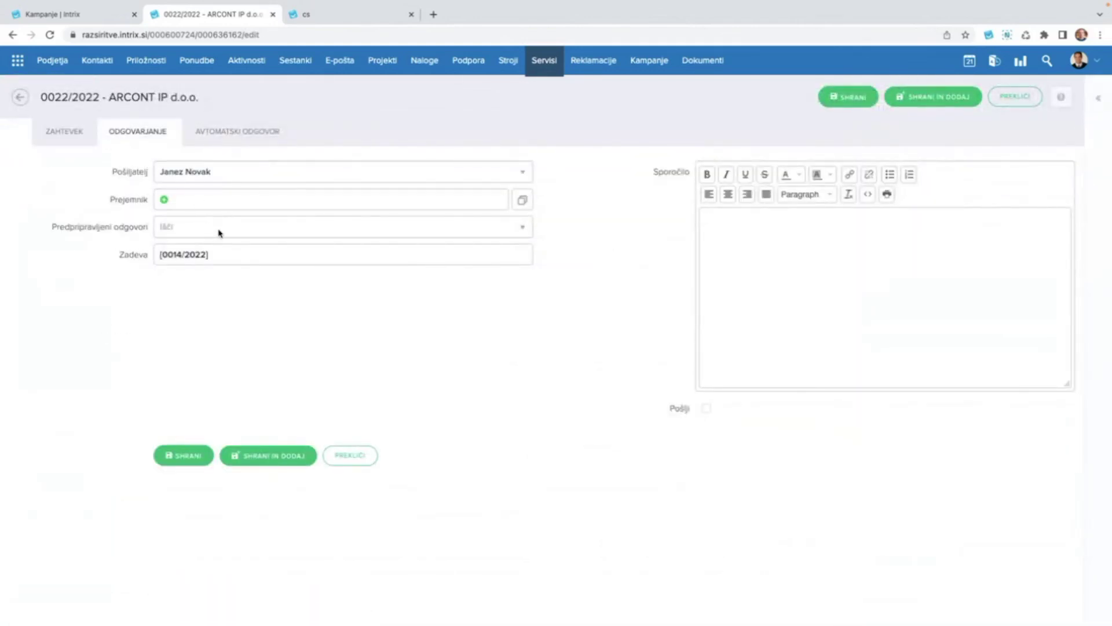
Apply the 'Zaključek zahtevka' prepared answer to the 0022/2022 reply message.
click(794, 270)
click(200, 229)
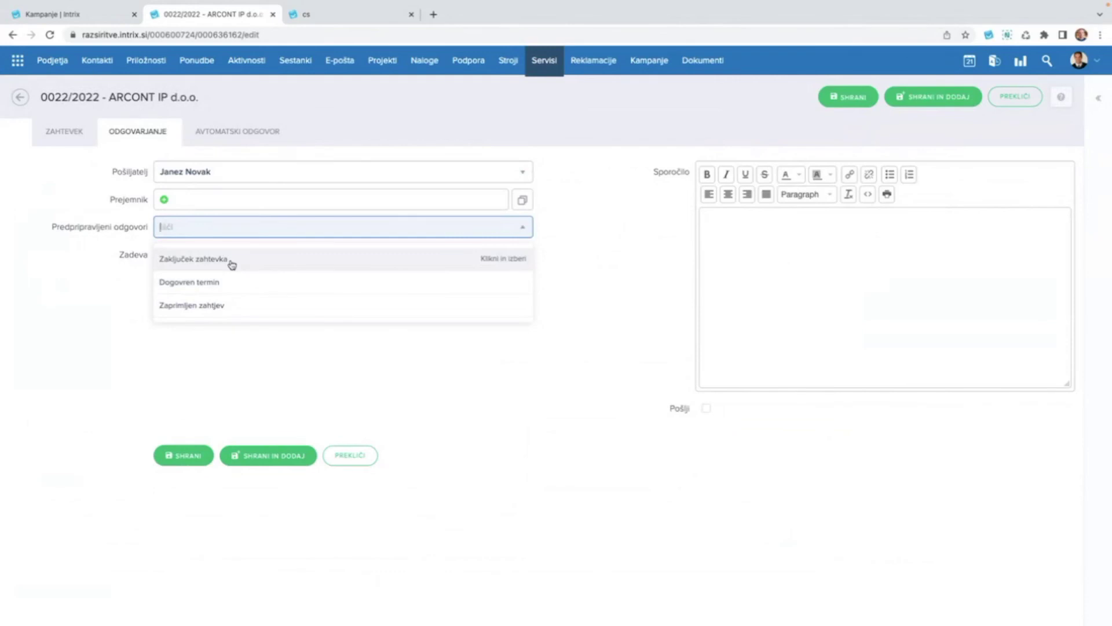
click(240, 259)
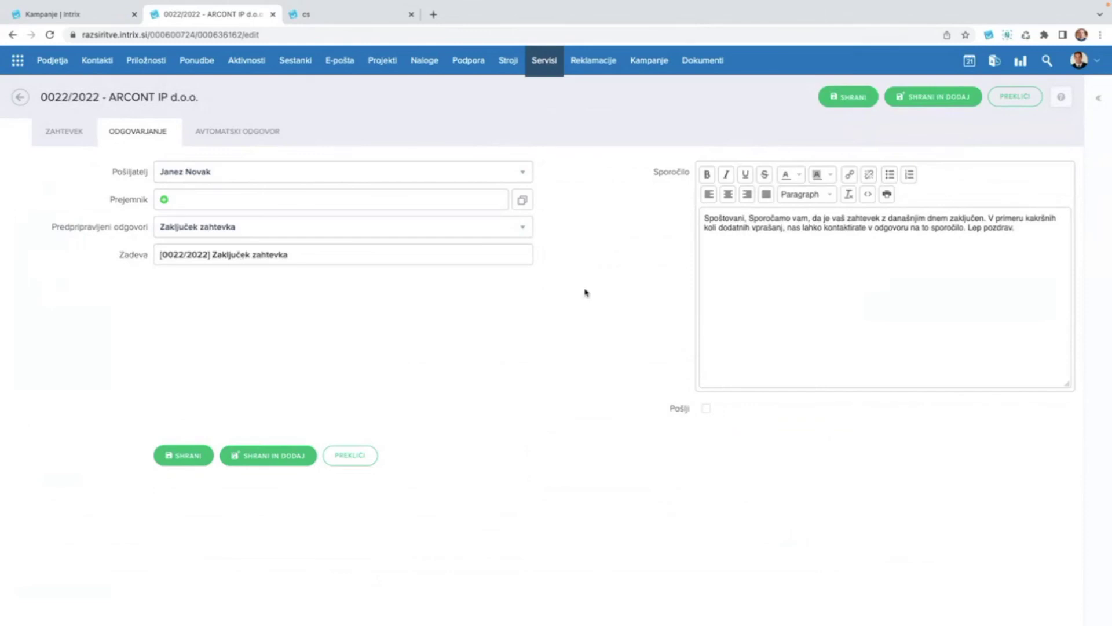
Start new paragraphs before 'Sporočamo' and 'Lep pozdrav.', then exit the edit form.
click(749, 219)
key(Return)
key(Return)
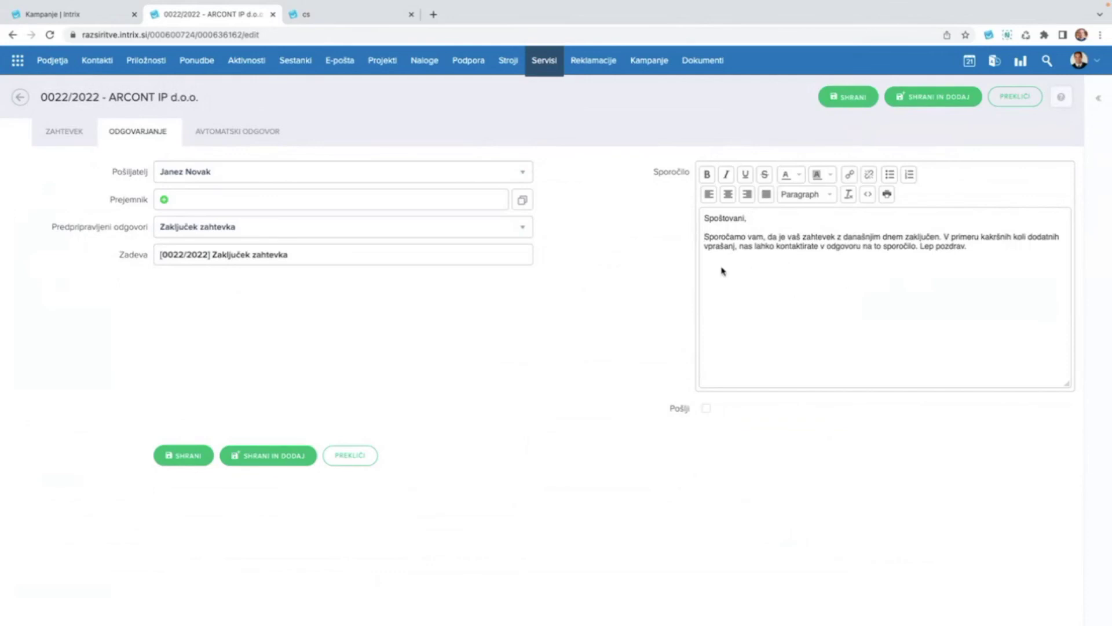
click(921, 247)
key(Return)
key(Return)
text(sdjhlskjfg)
key(BackSpace)
key(BackSpace)
key(BackSpace)
key(BackSpace)
key(BackSpace)
key(BackSpace)
key(BackSpace)
key(BackSpace)
key(BackSpace)
key(BackSpace)
click(20, 97)
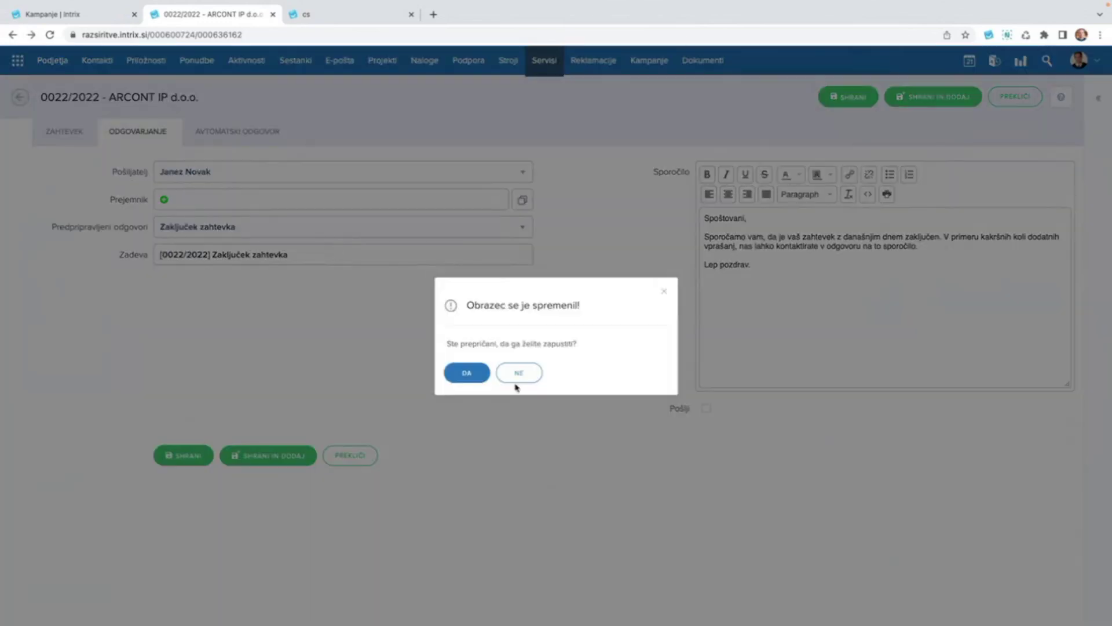
Discard the unsaved reply changes and return to the Servisi list of 67 service records.
click(516, 378)
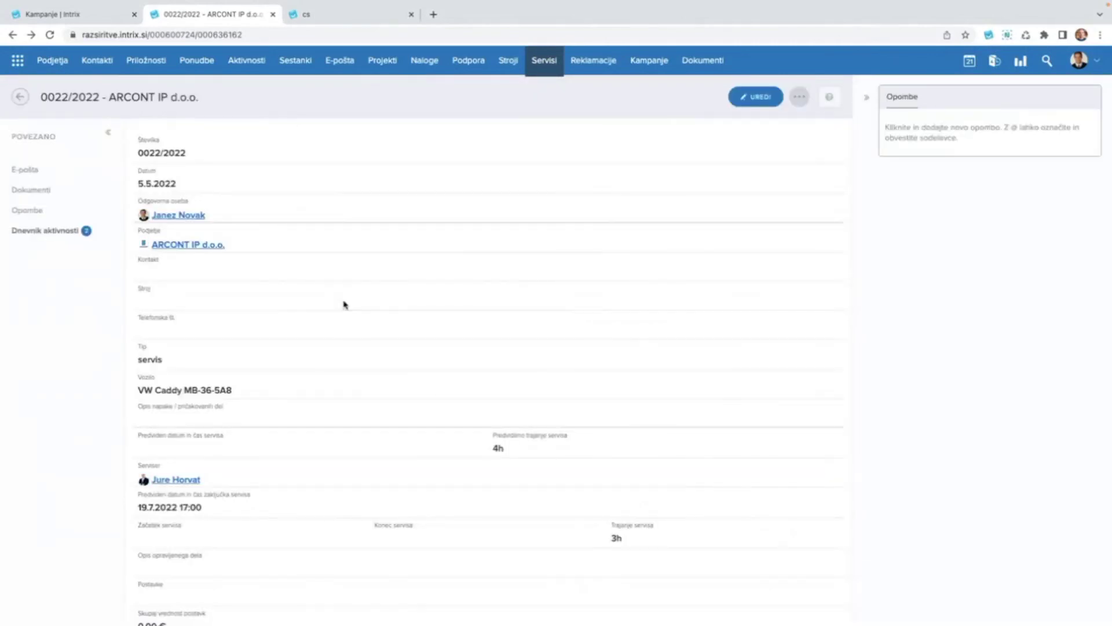
scroll(343, 353, down, 9)
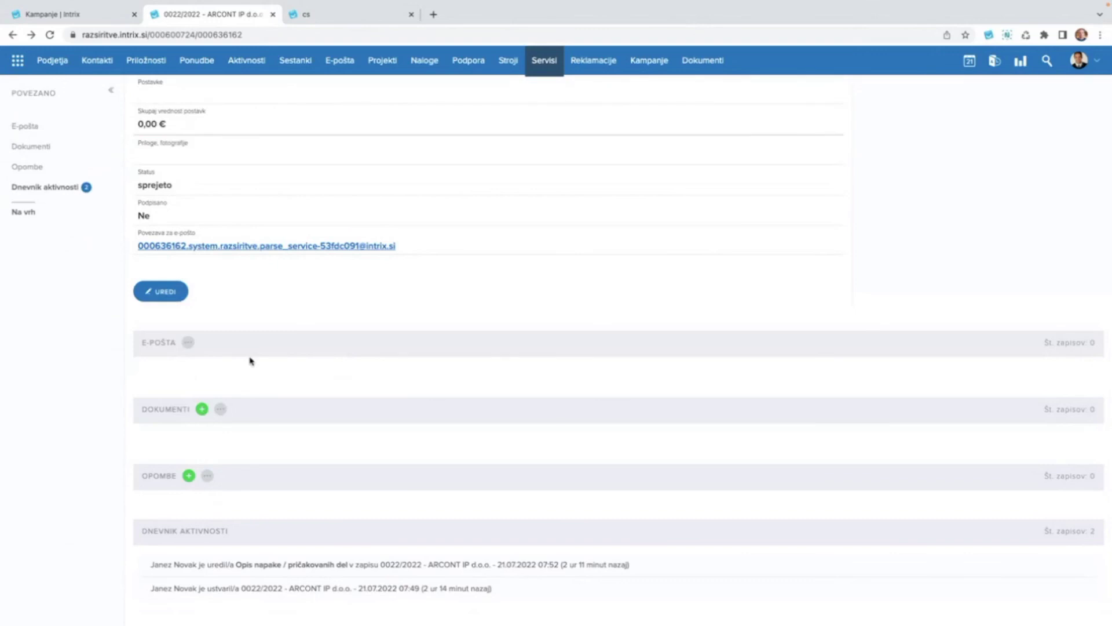
scroll(251, 361, up, 6)
click(545, 68)
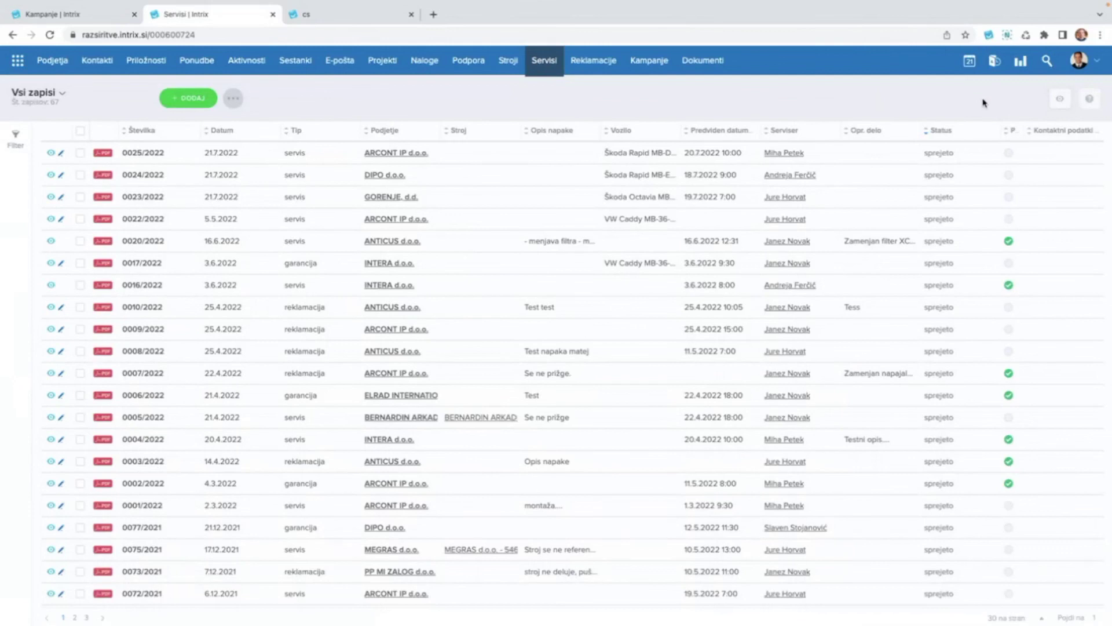
Open the Planer in the Pregled ekipe view for the week of 18–22 July.
mouse_move(998, 65)
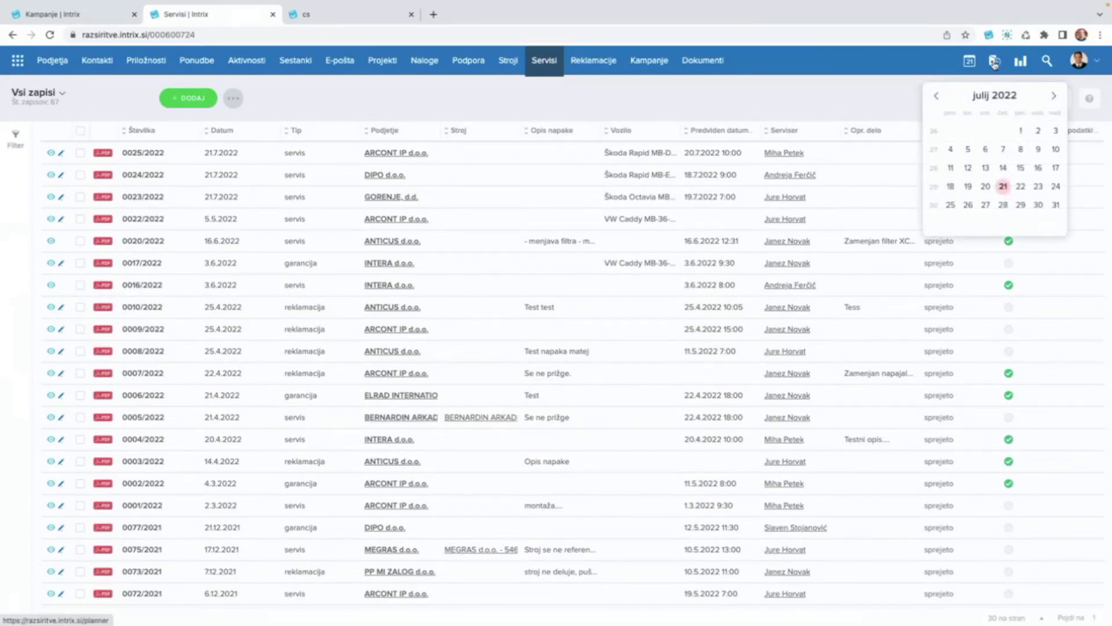
click(994, 69)
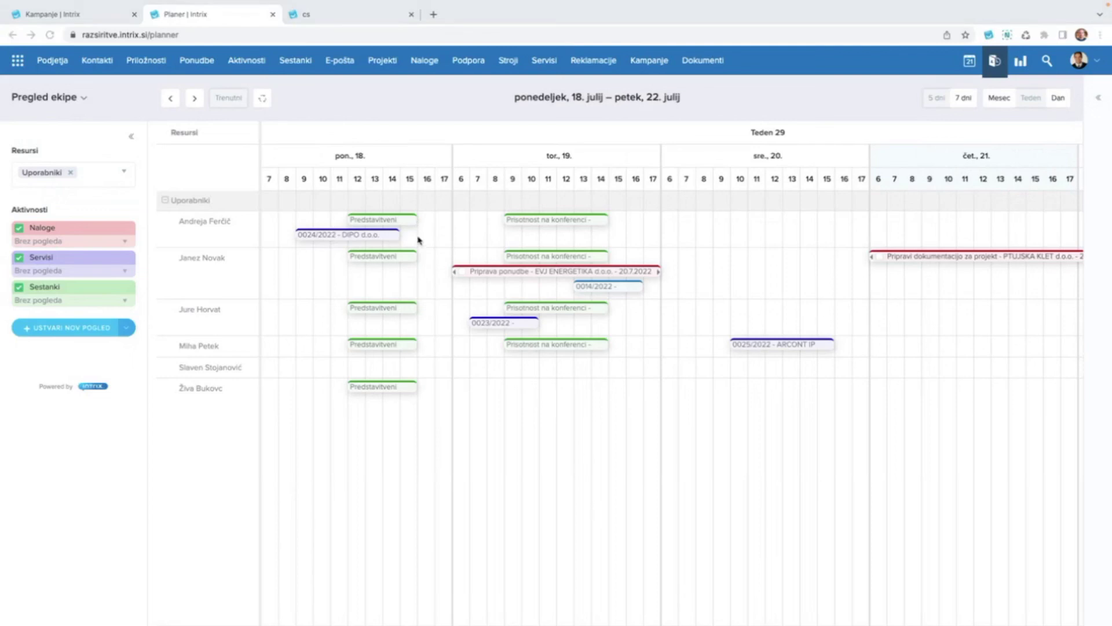
Switch the Planer from 'Pregled ekipe' to the 'Zasedenost vozil' vehicle-occupancy view.
click(85, 98)
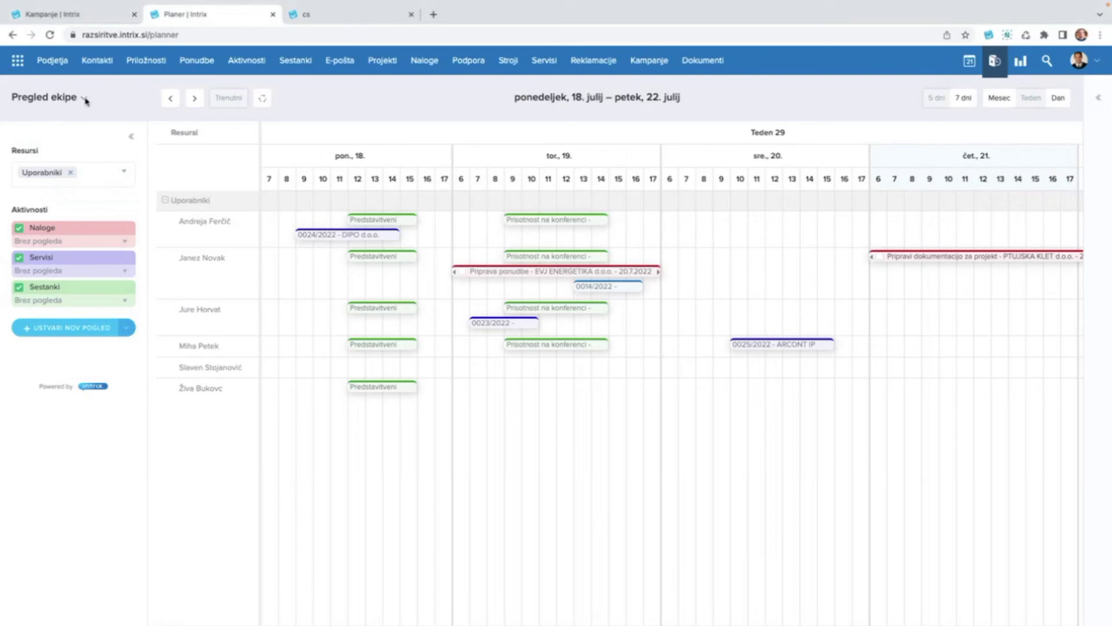
click(68, 187)
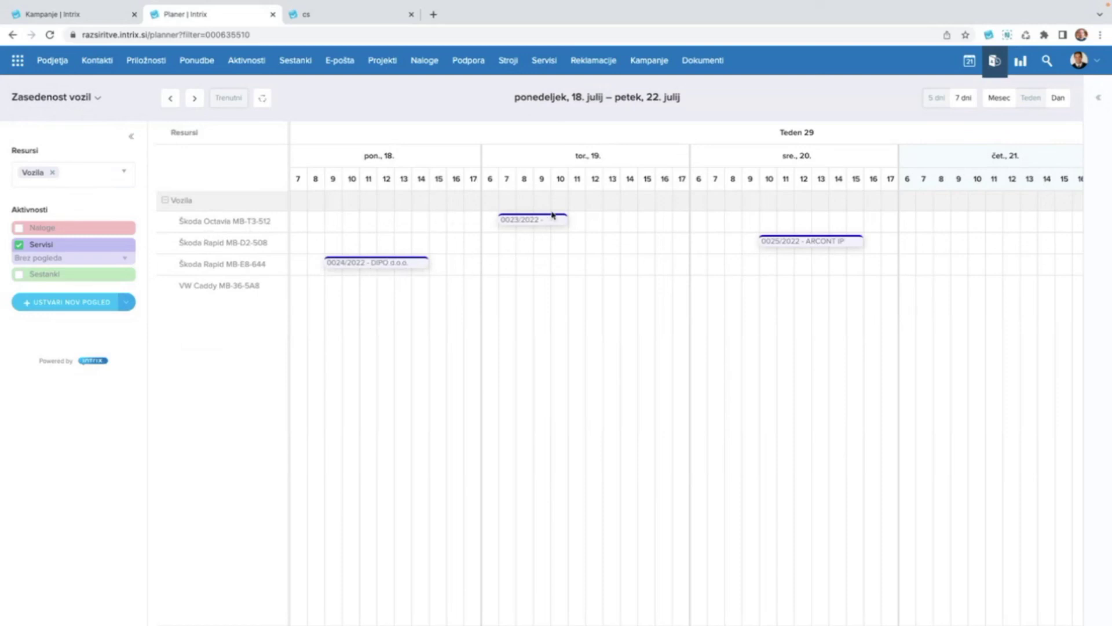
Move service 0023/2022 one hour later on the Škoda Octavia, then select a 12–15 slot after it.
drag(504, 221, 539, 227)
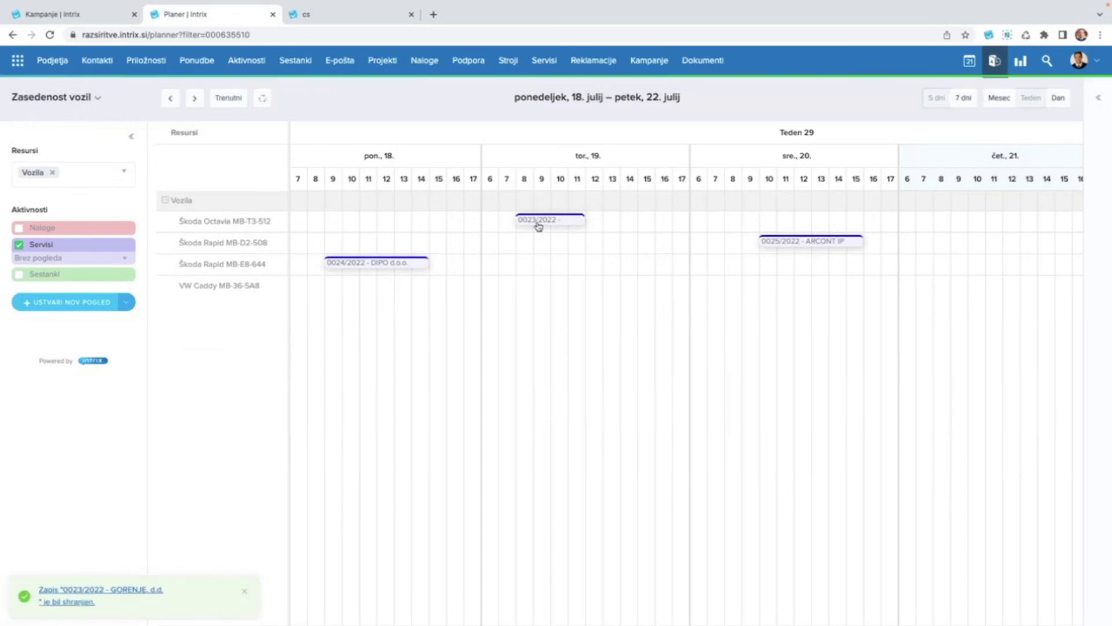
click(244, 590)
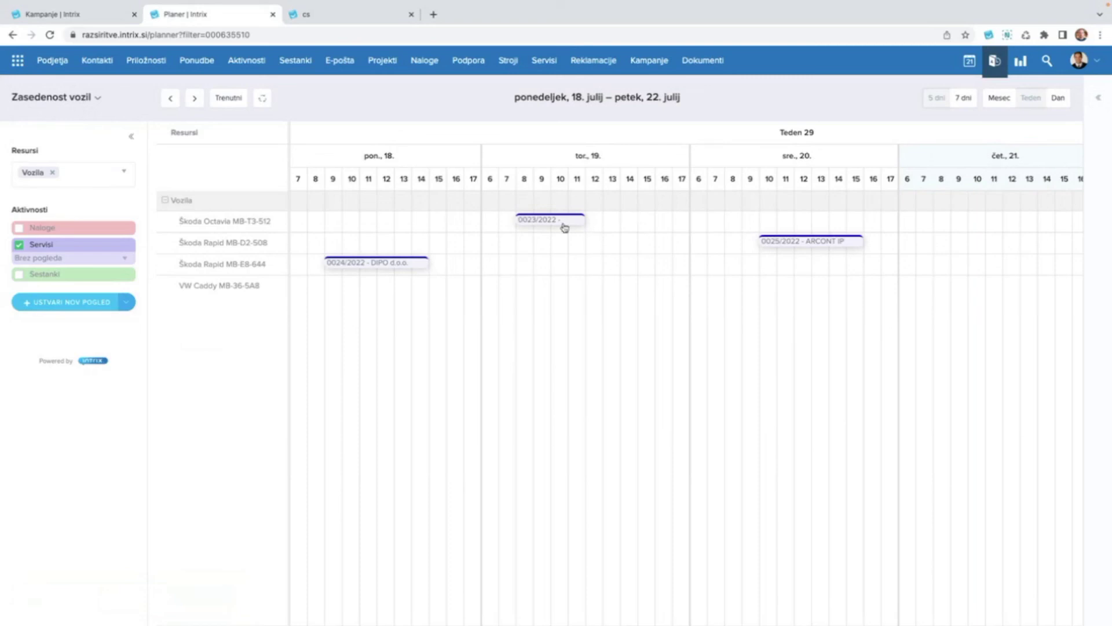
drag(594, 224, 628, 226)
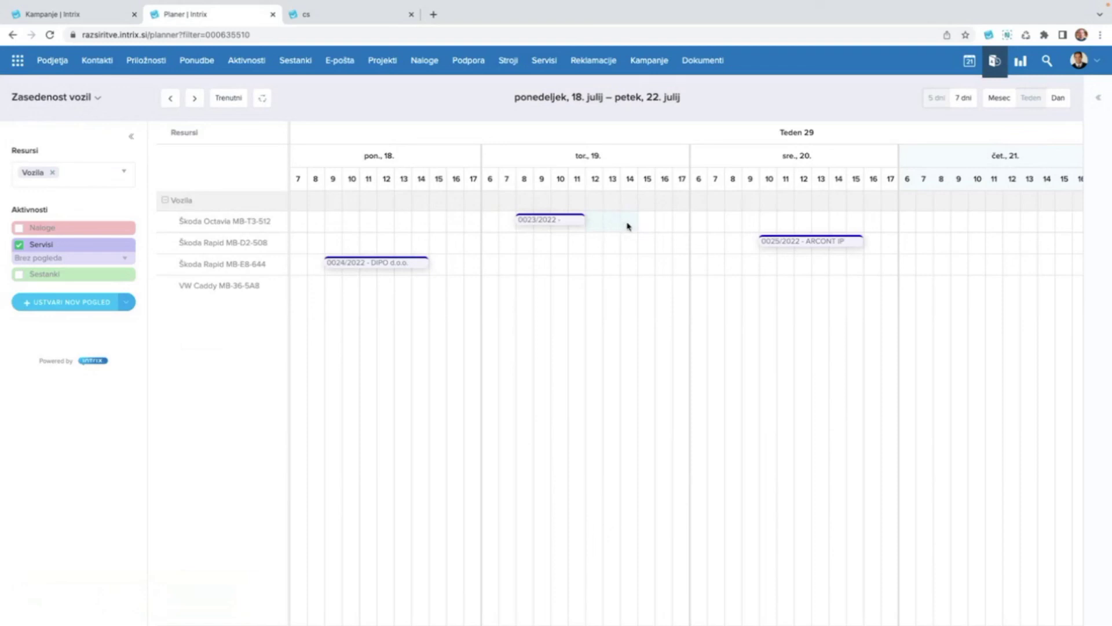
drag(628, 227, 629, 226)
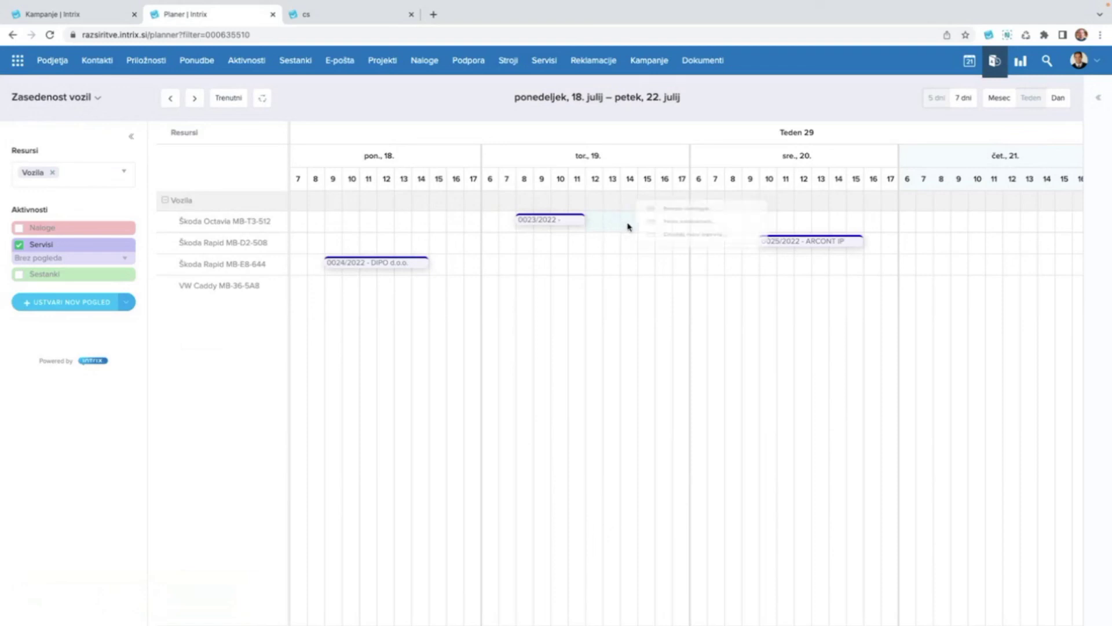
click(712, 220)
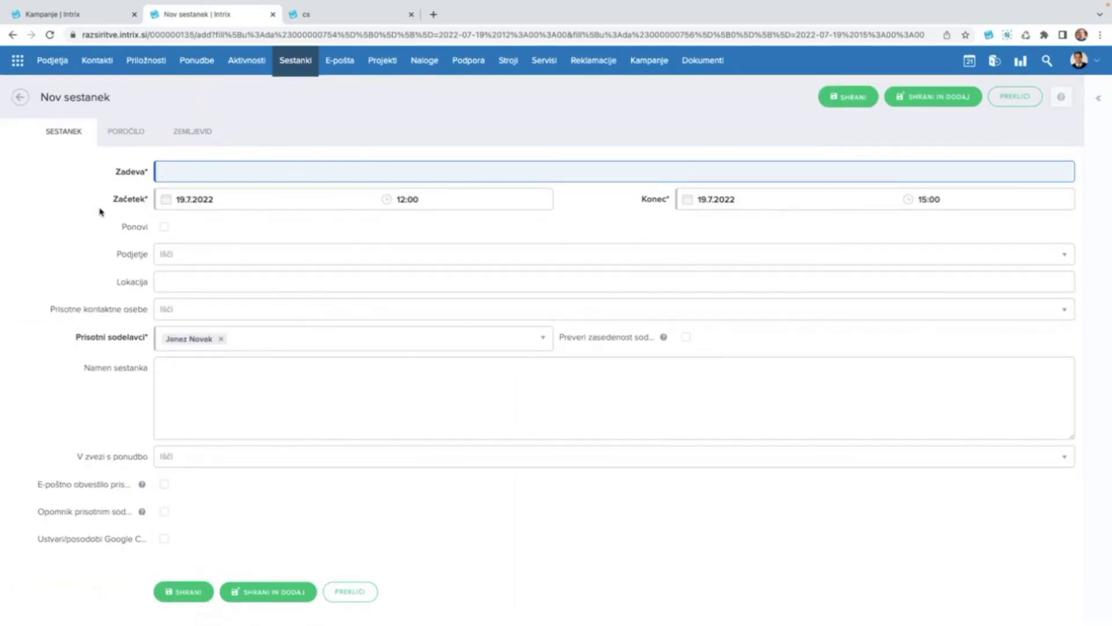
click(20, 96)
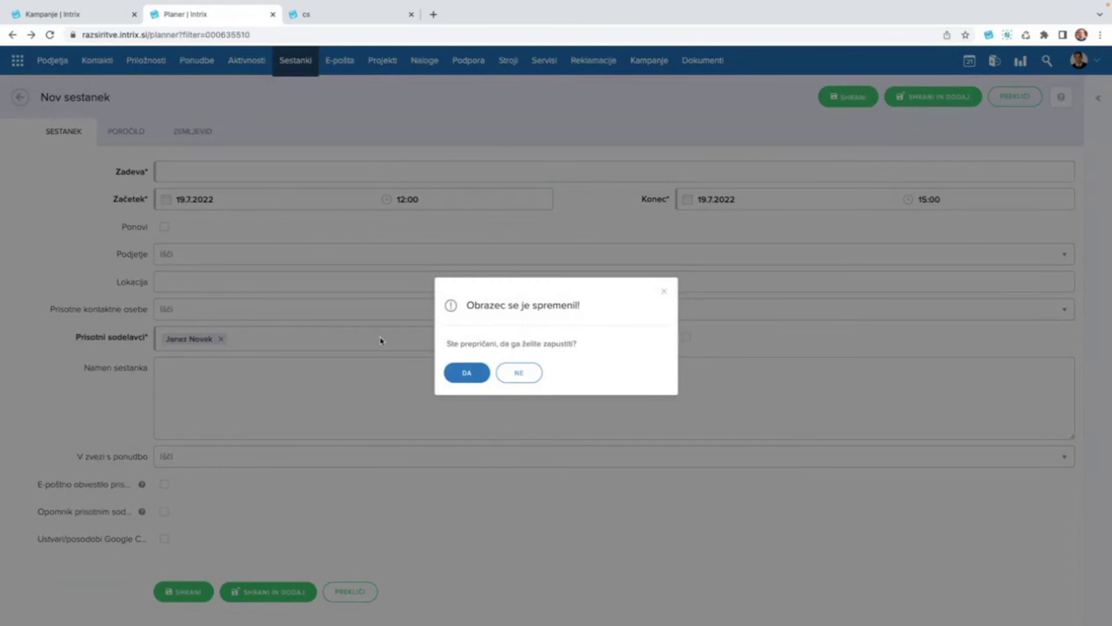
click(468, 377)
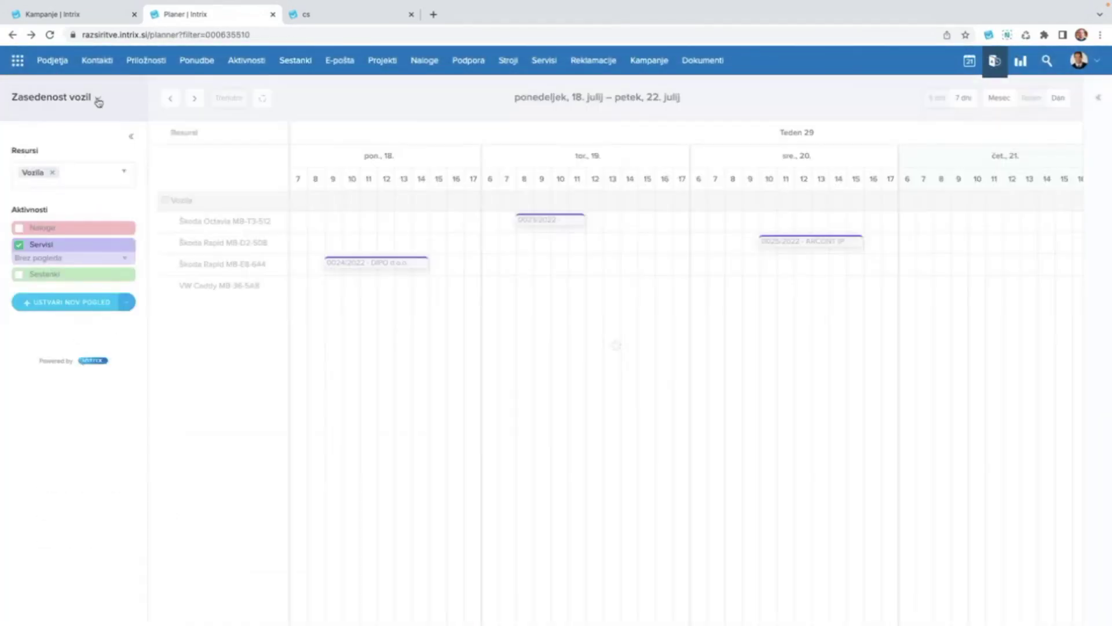
click(97, 99)
Show the Planner's 'Zasedenost serviserjev' servicer-occupancy view, then go to the Podjetja companies list.
click(90, 167)
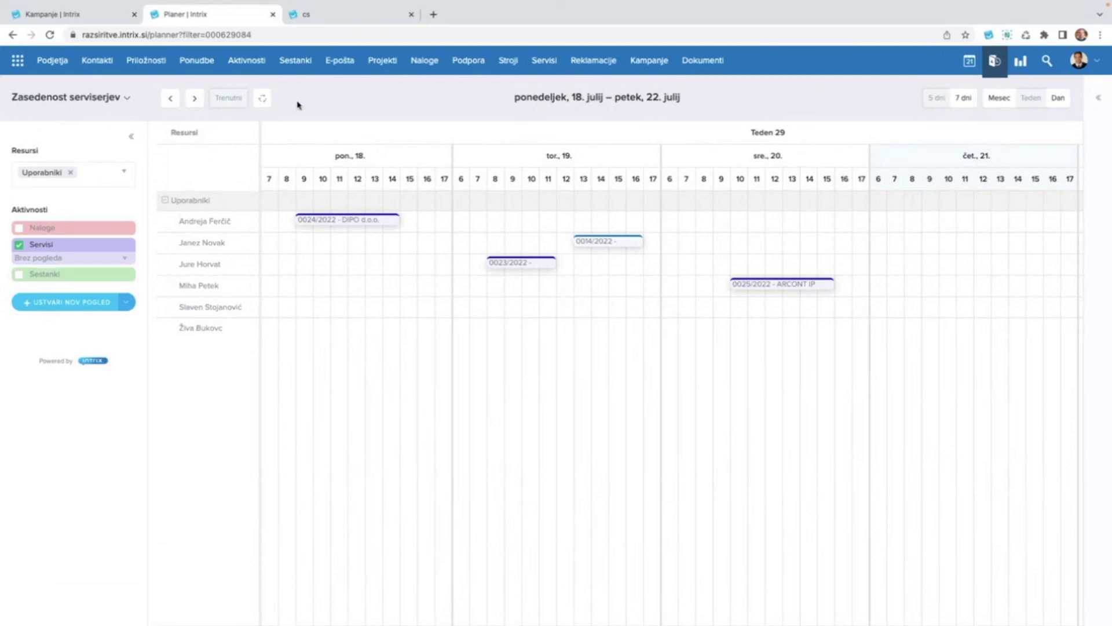
click(51, 63)
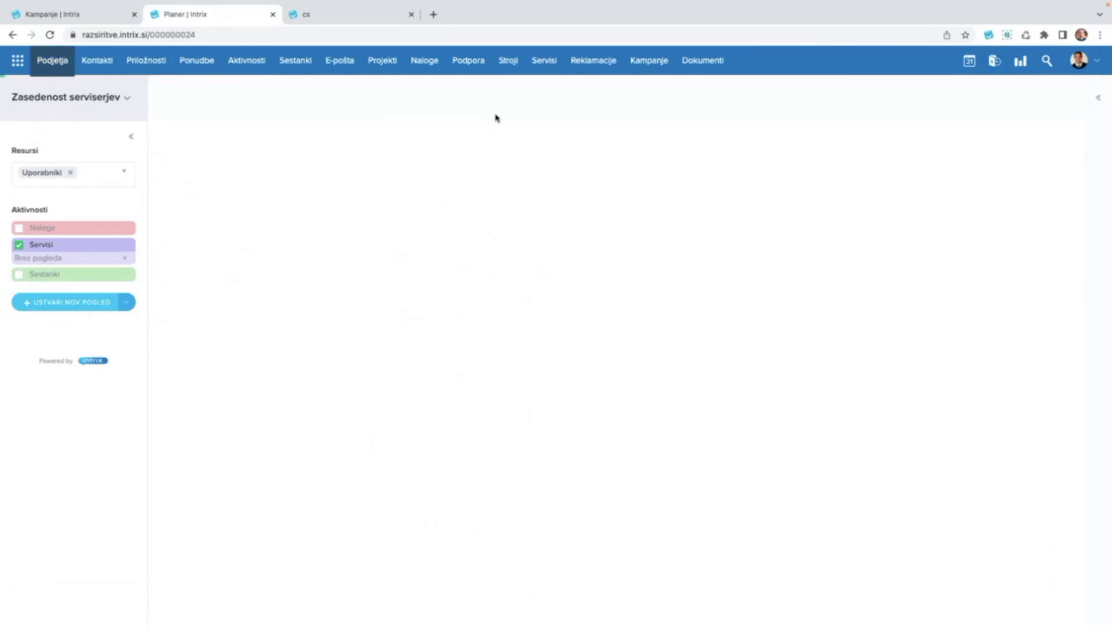